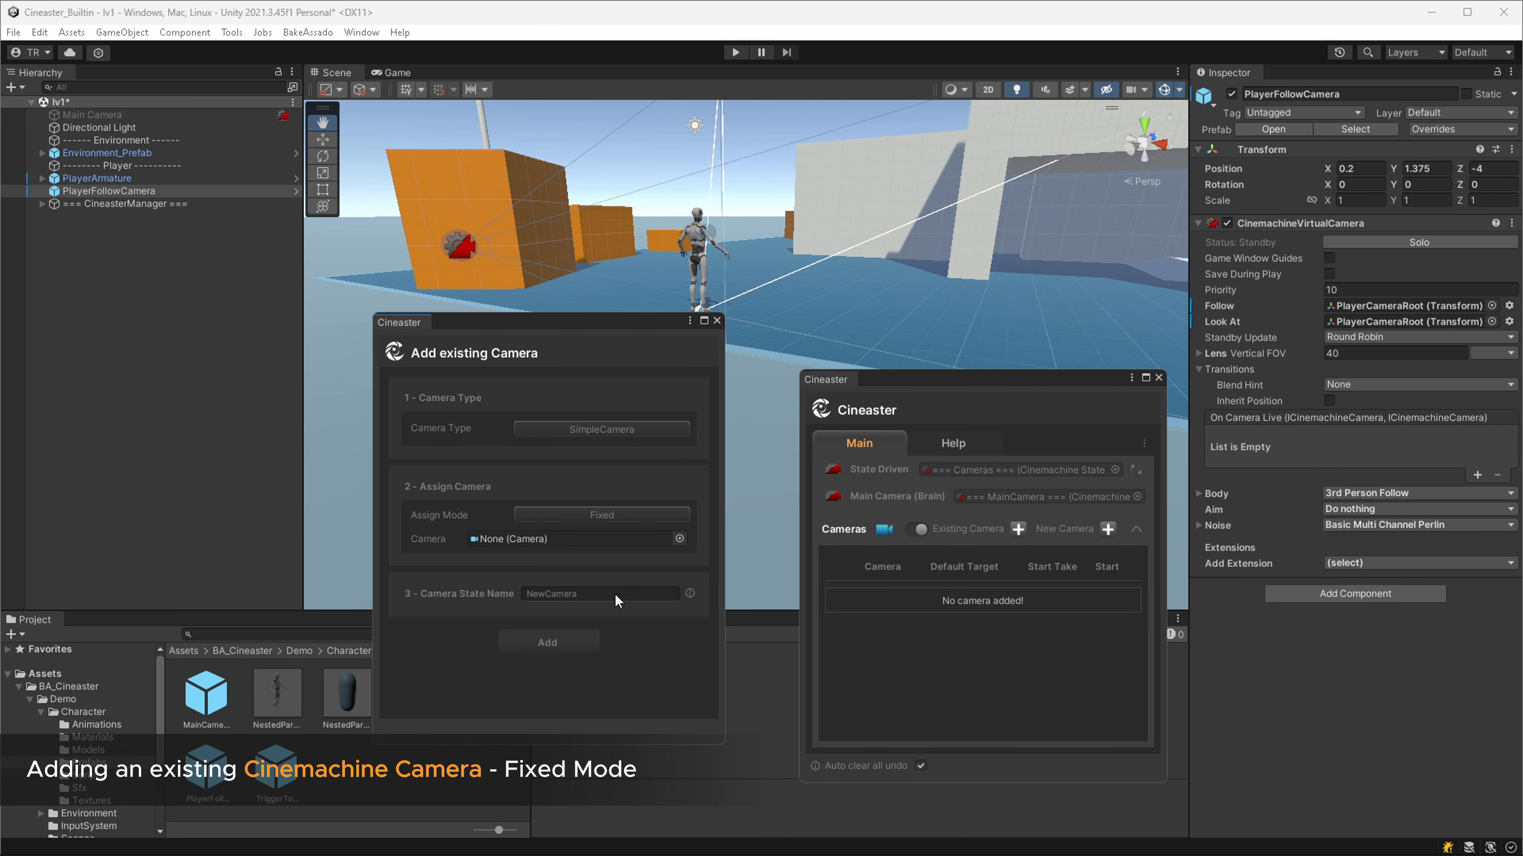
# Name the camera state of the existing camera PlayerCam_State.
pyautogui.click(614, 595)
pyautogui.write('PlayerCam')
pyautogui.click(640, 519)
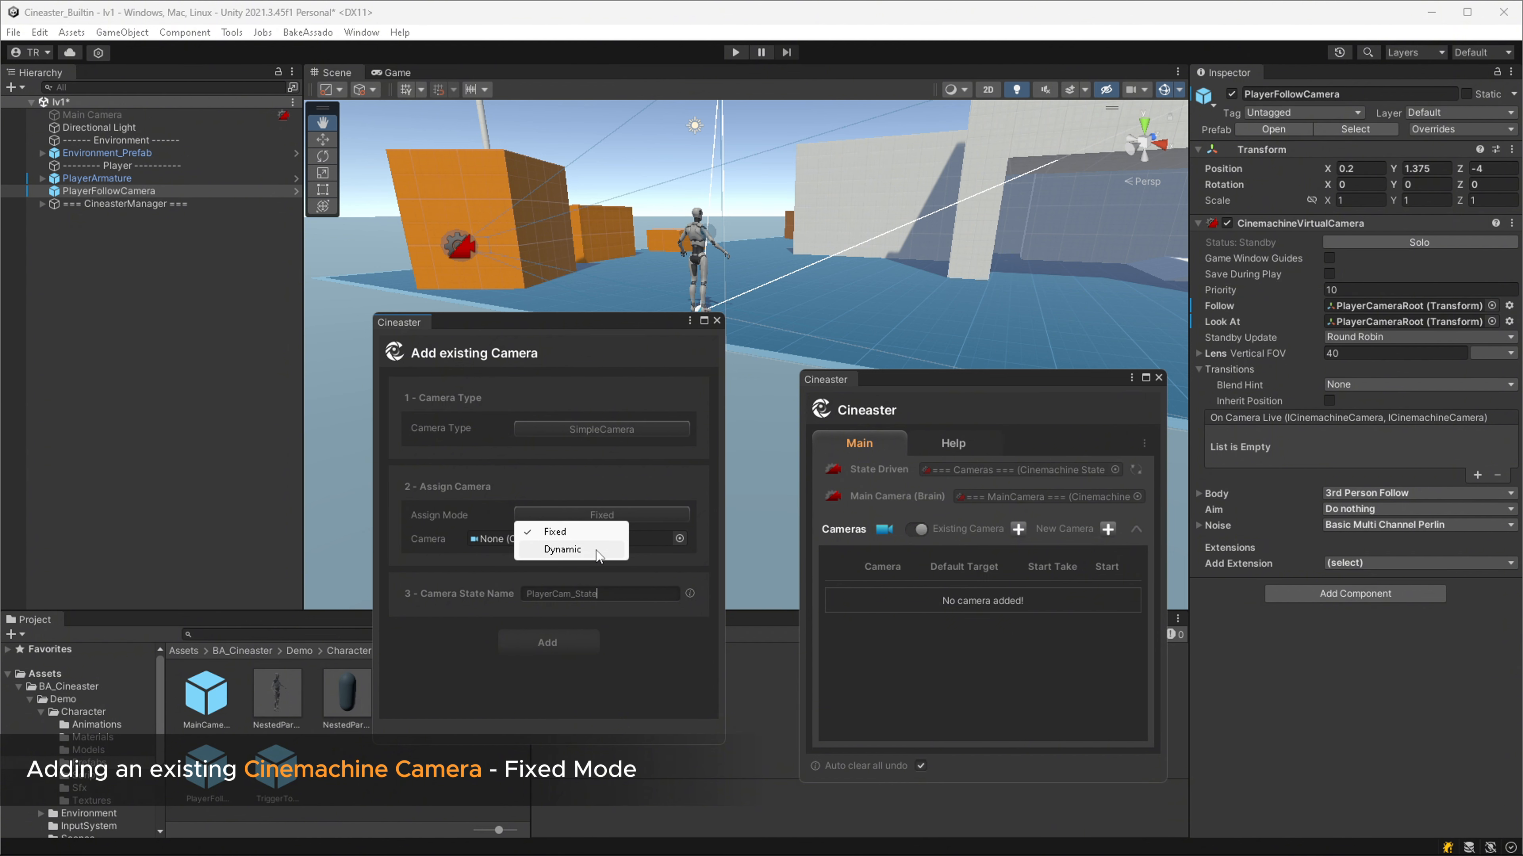
pyautogui.click(597, 549)
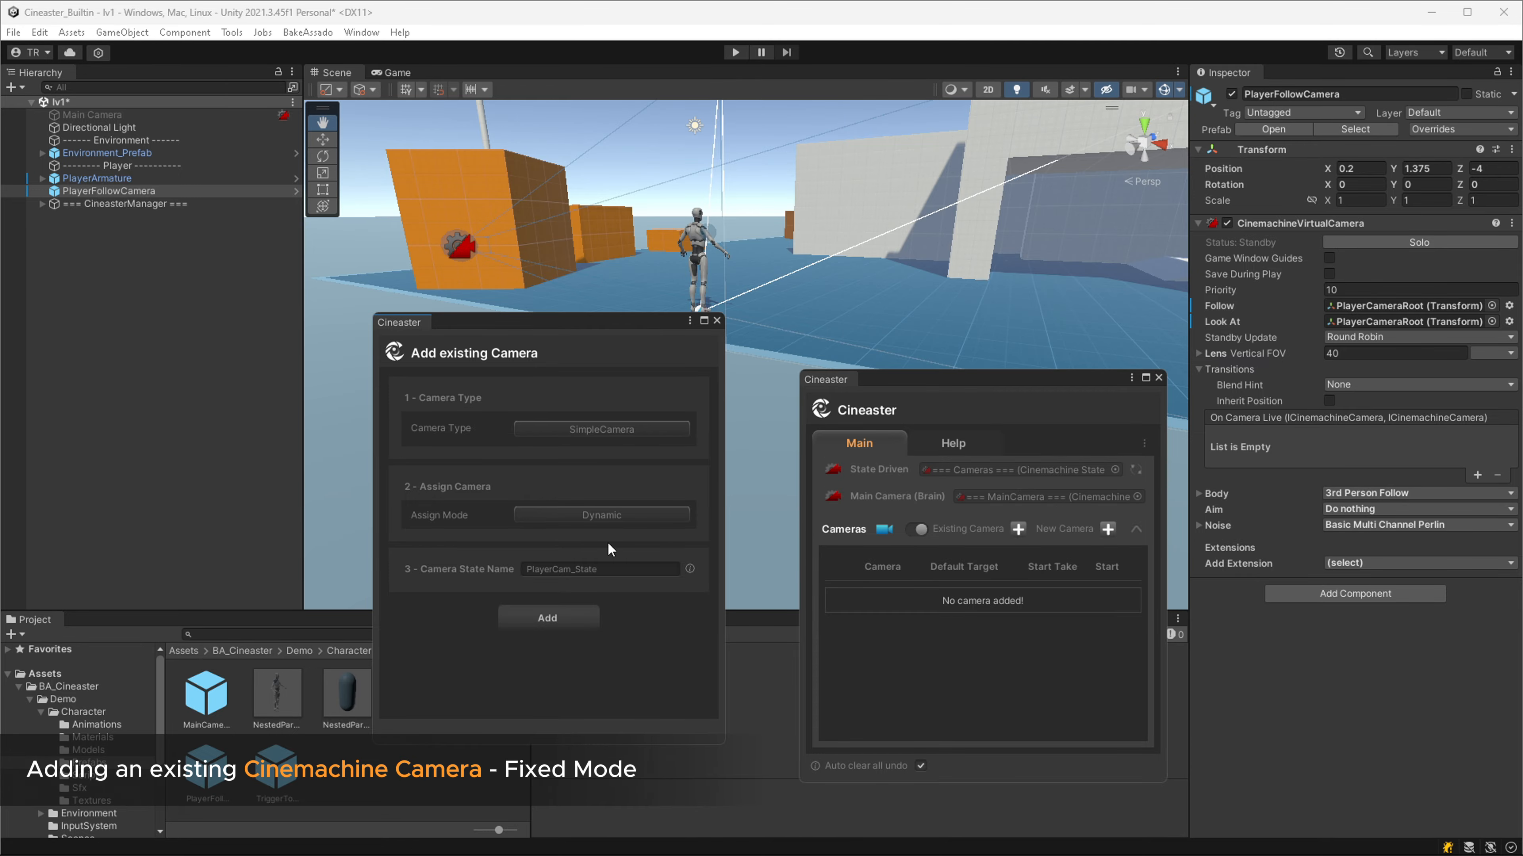
pyautogui.click(648, 515)
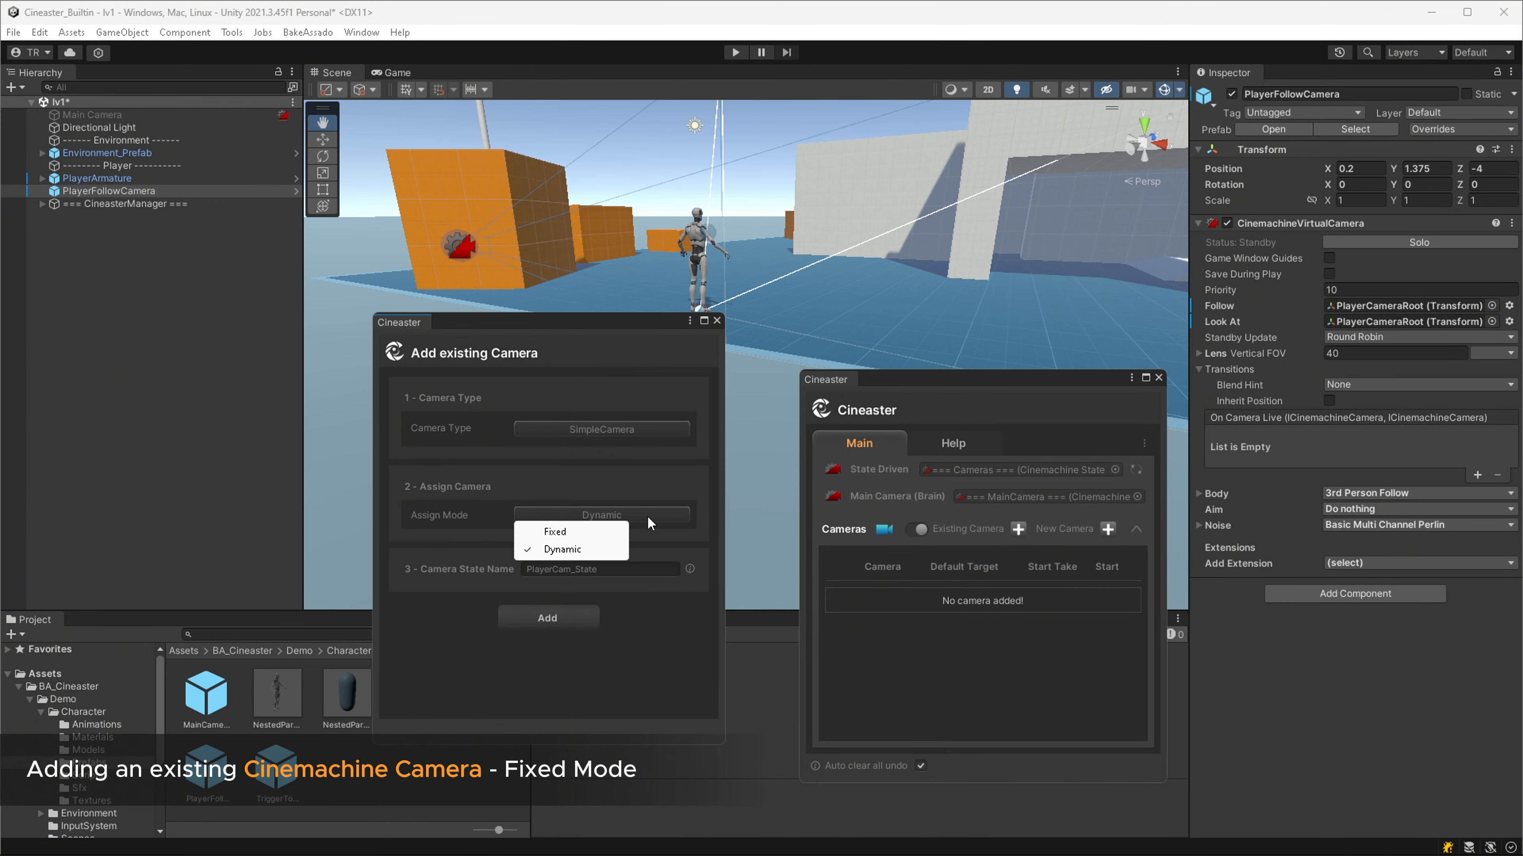
pyautogui.click(612, 533)
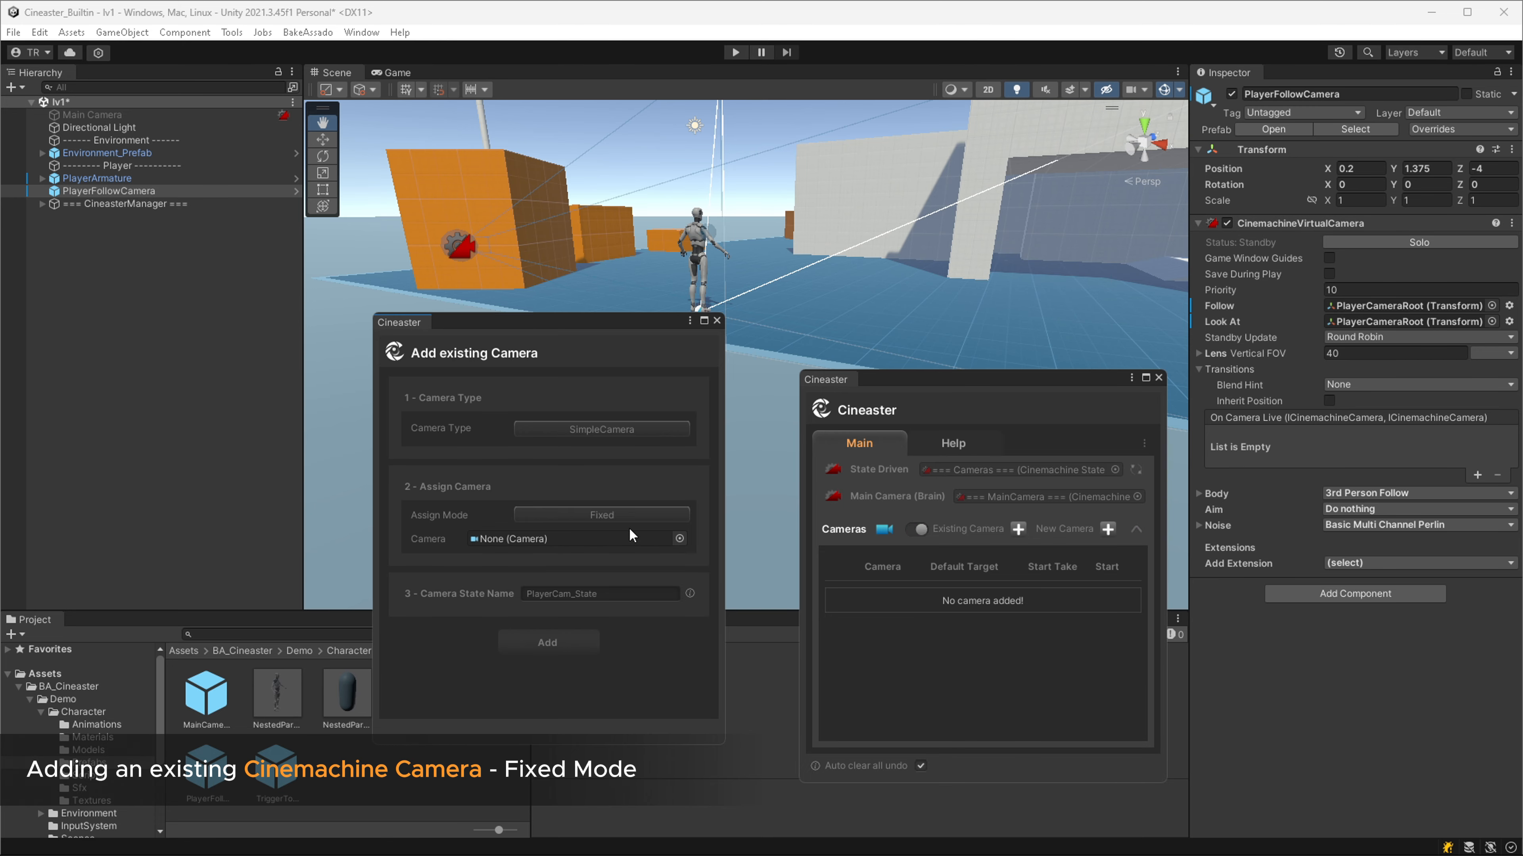
# Set the camera type to CinemachineCamera and assign PlayerFollowCamera as the fixed camera.
pyautogui.click(613, 430)
pyautogui.click(610, 465)
pyautogui.moveTo(125, 196); pyautogui.dragTo(562, 540)
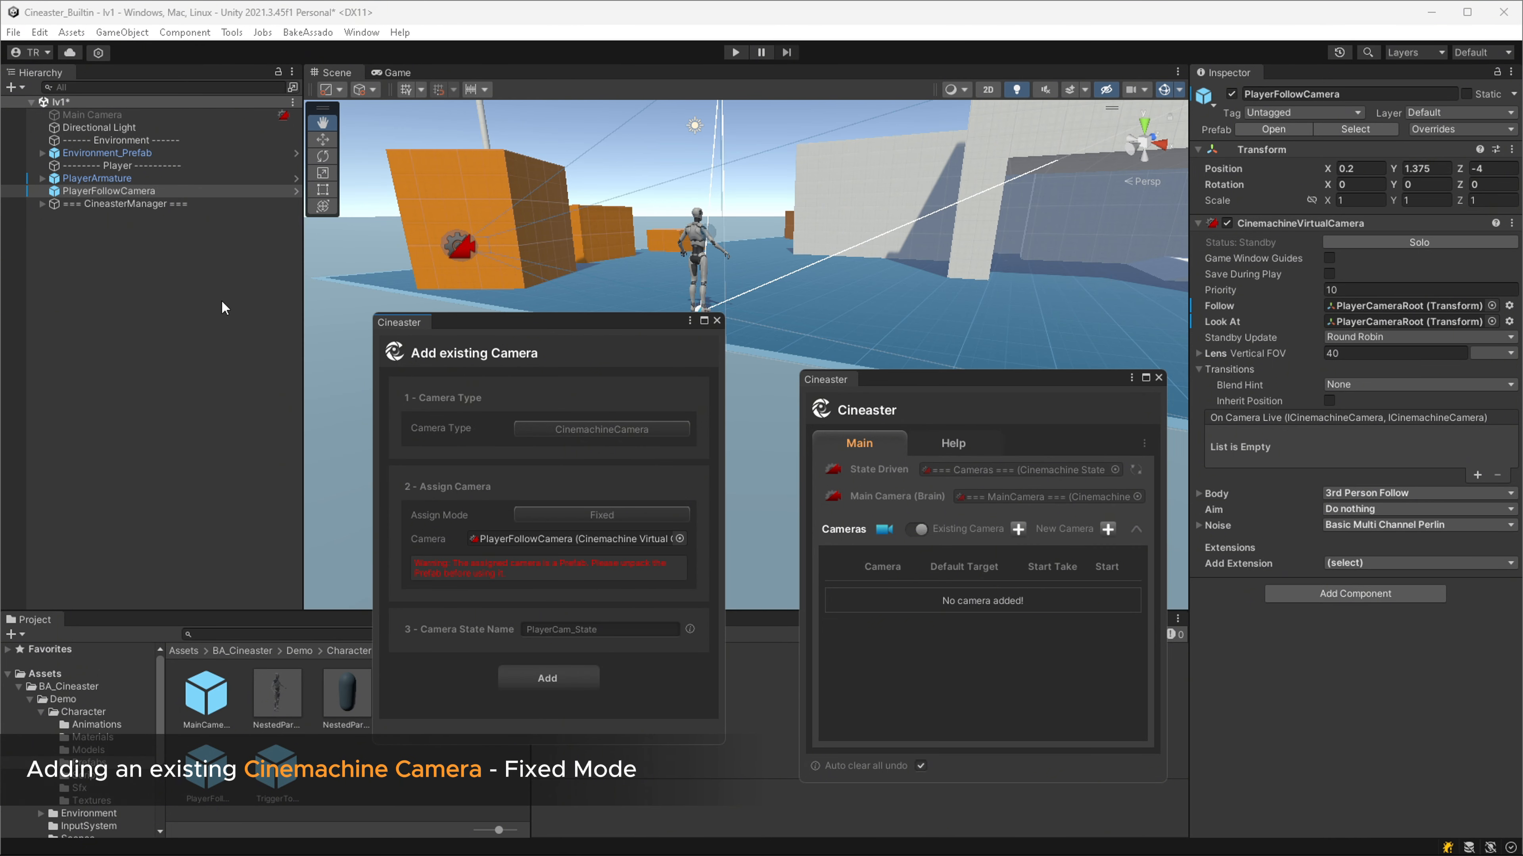
# Unpack the PlayerFollowCamera prefab instance and add the camera to the Cineaster camera list.
pyautogui.rightClick(132, 191)
pyautogui.moveTo(180, 410)
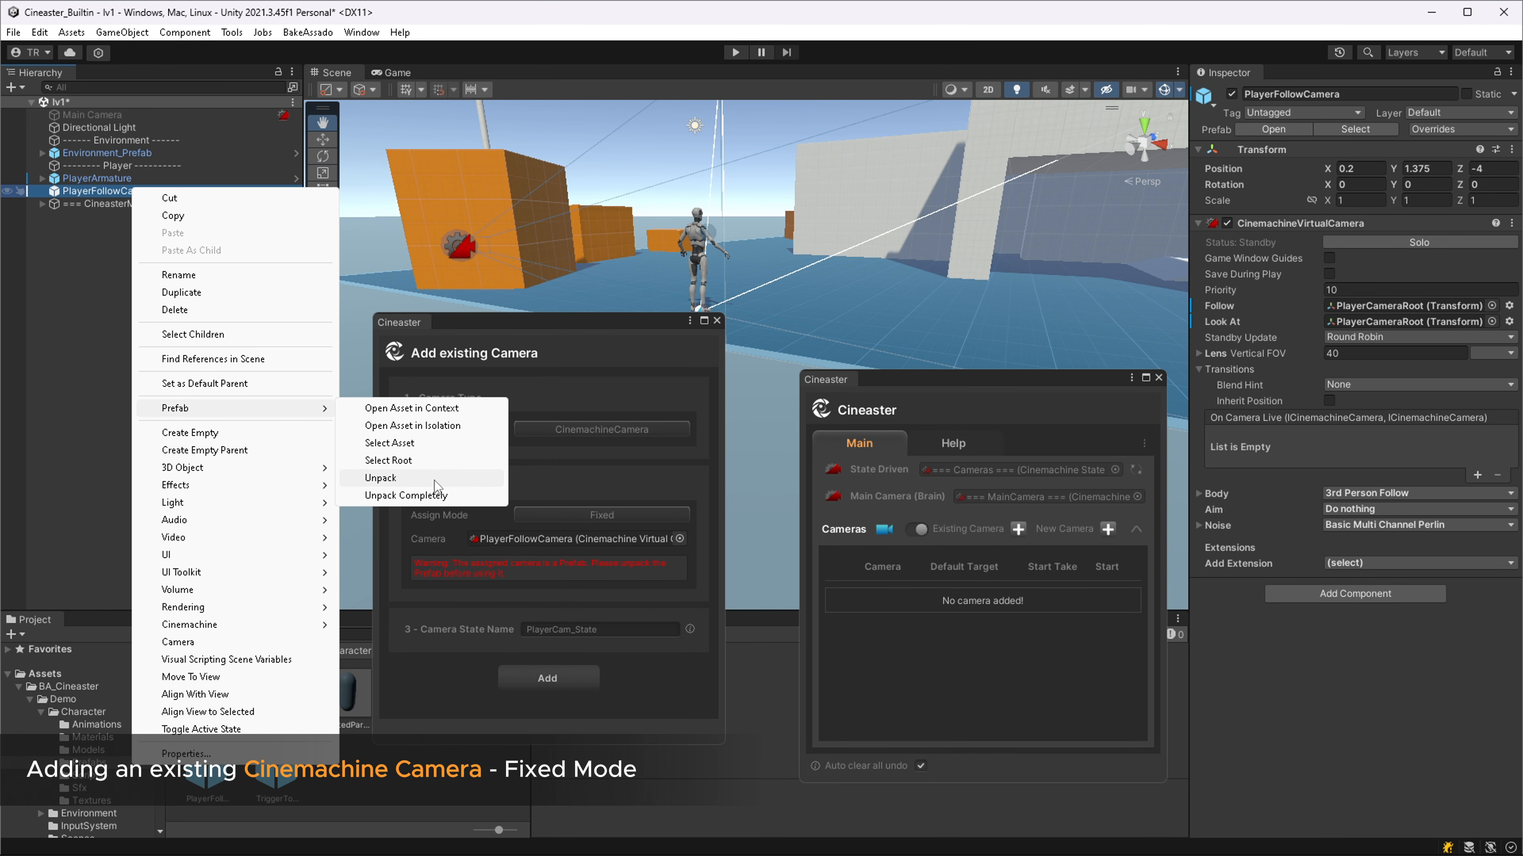
pyautogui.click(444, 483)
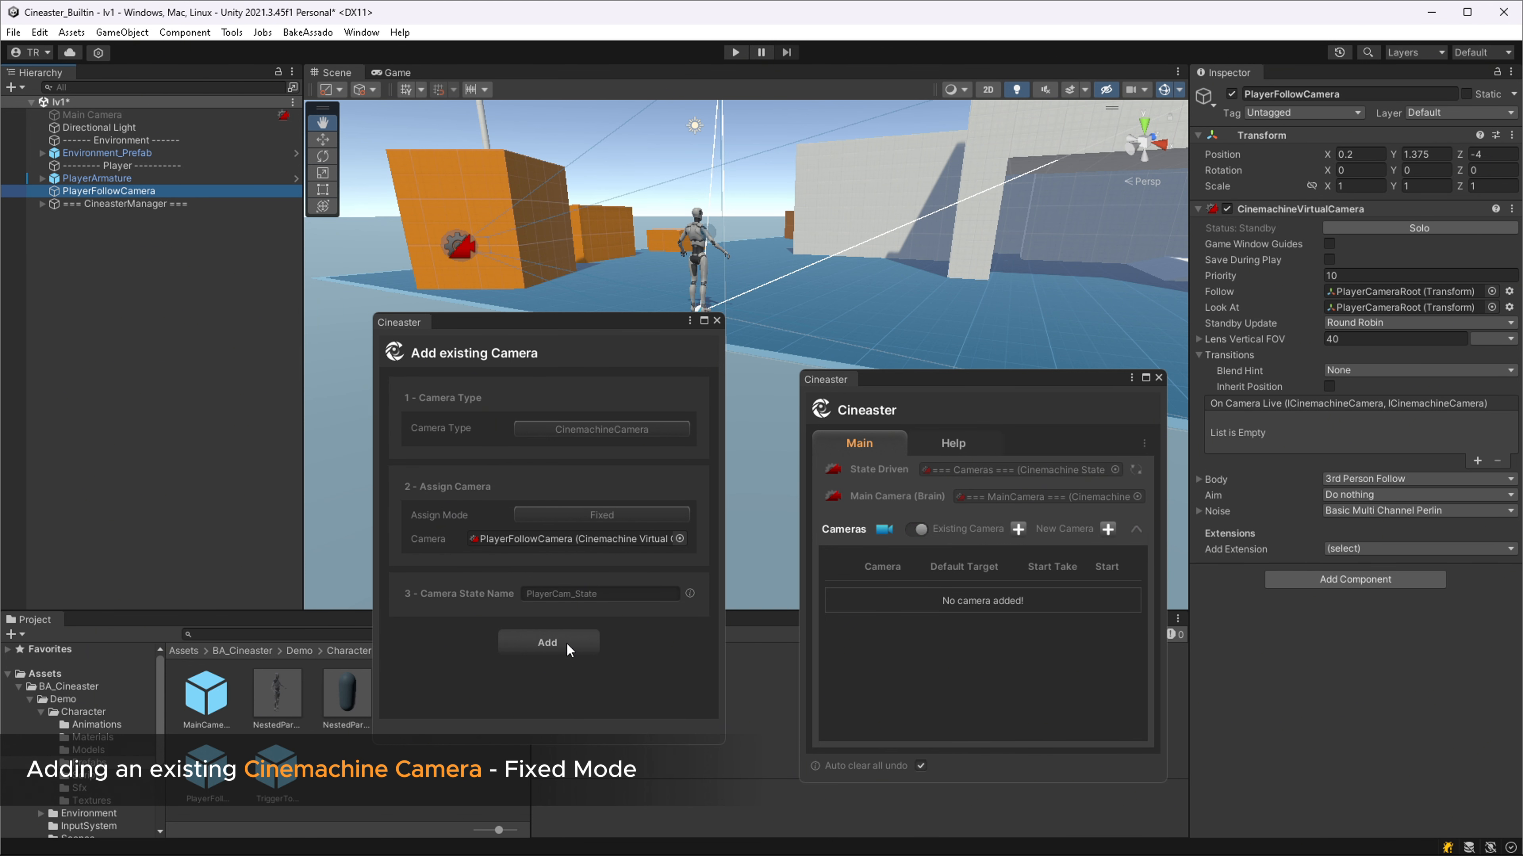
pyautogui.click(547, 642)
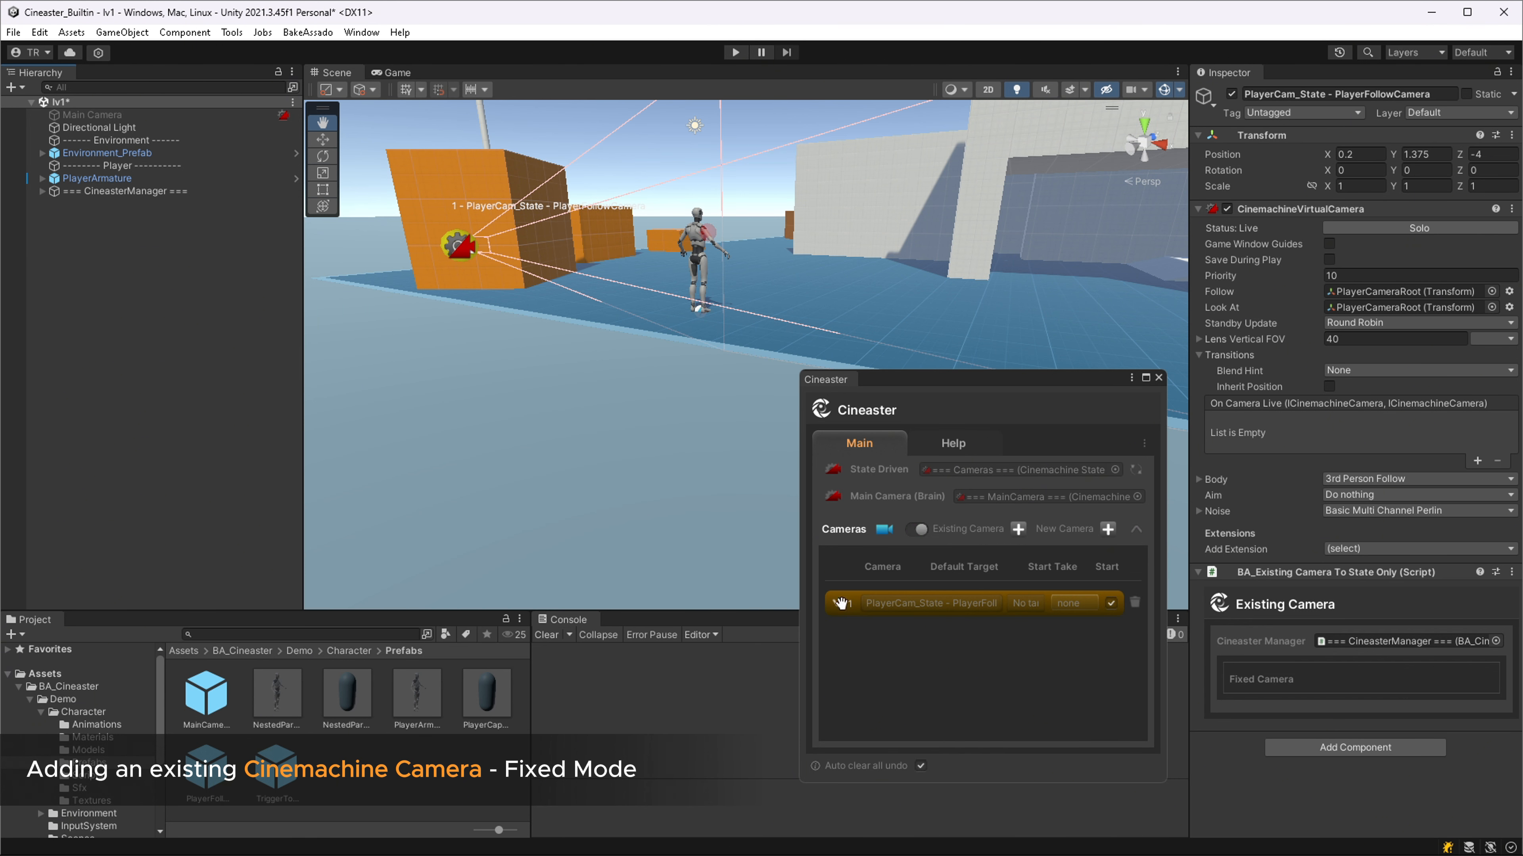
# Examine the added camera's settings, the children of CineasterManager and Cameras, and the components of its MainCamera object.
pyautogui.click(841, 603)
pyautogui.click(1138, 529)
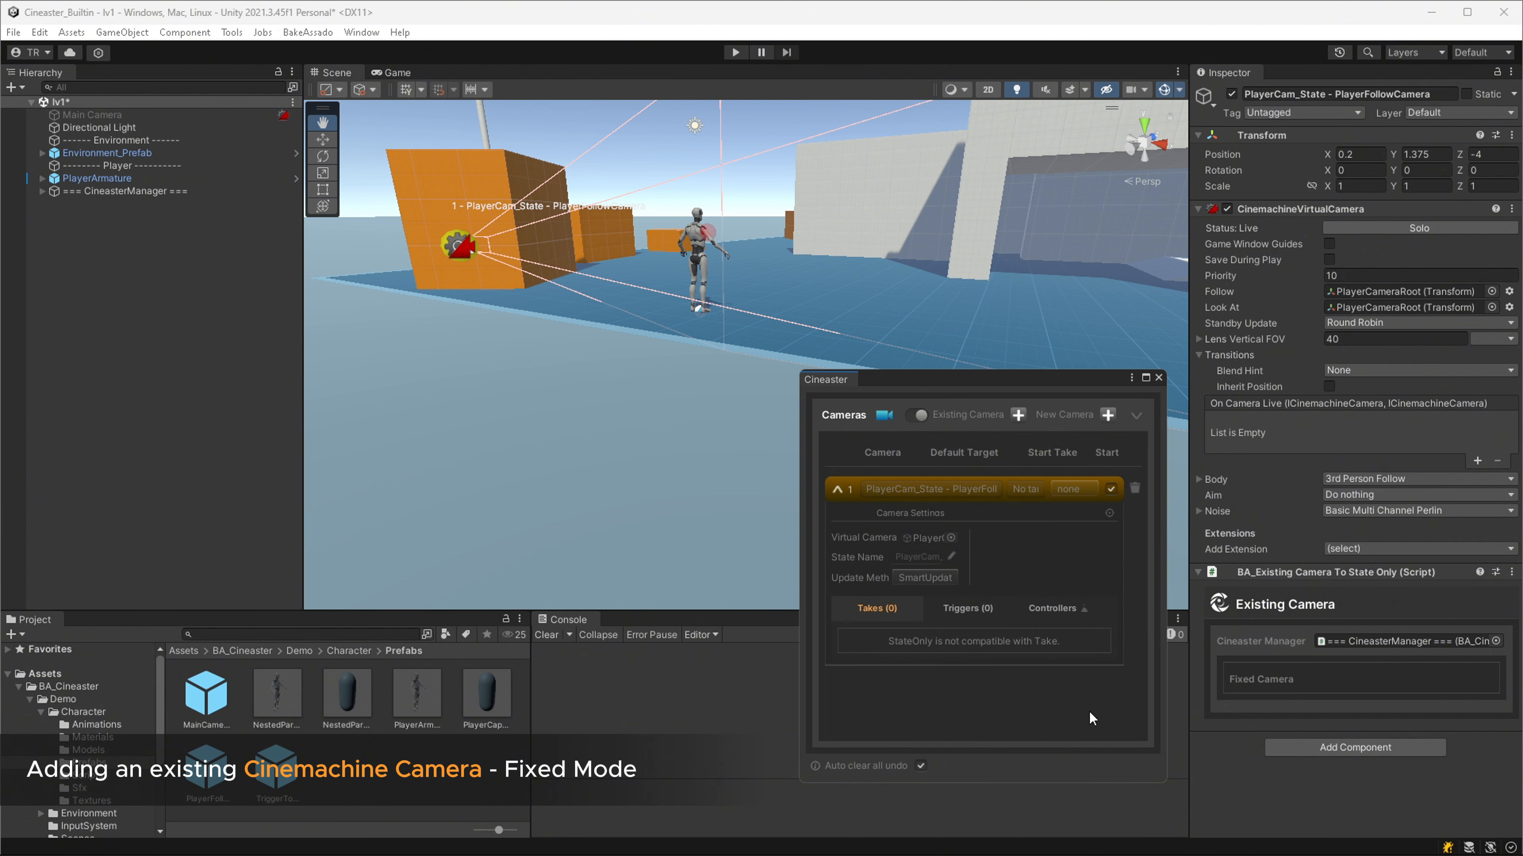
pyautogui.click(42, 191)
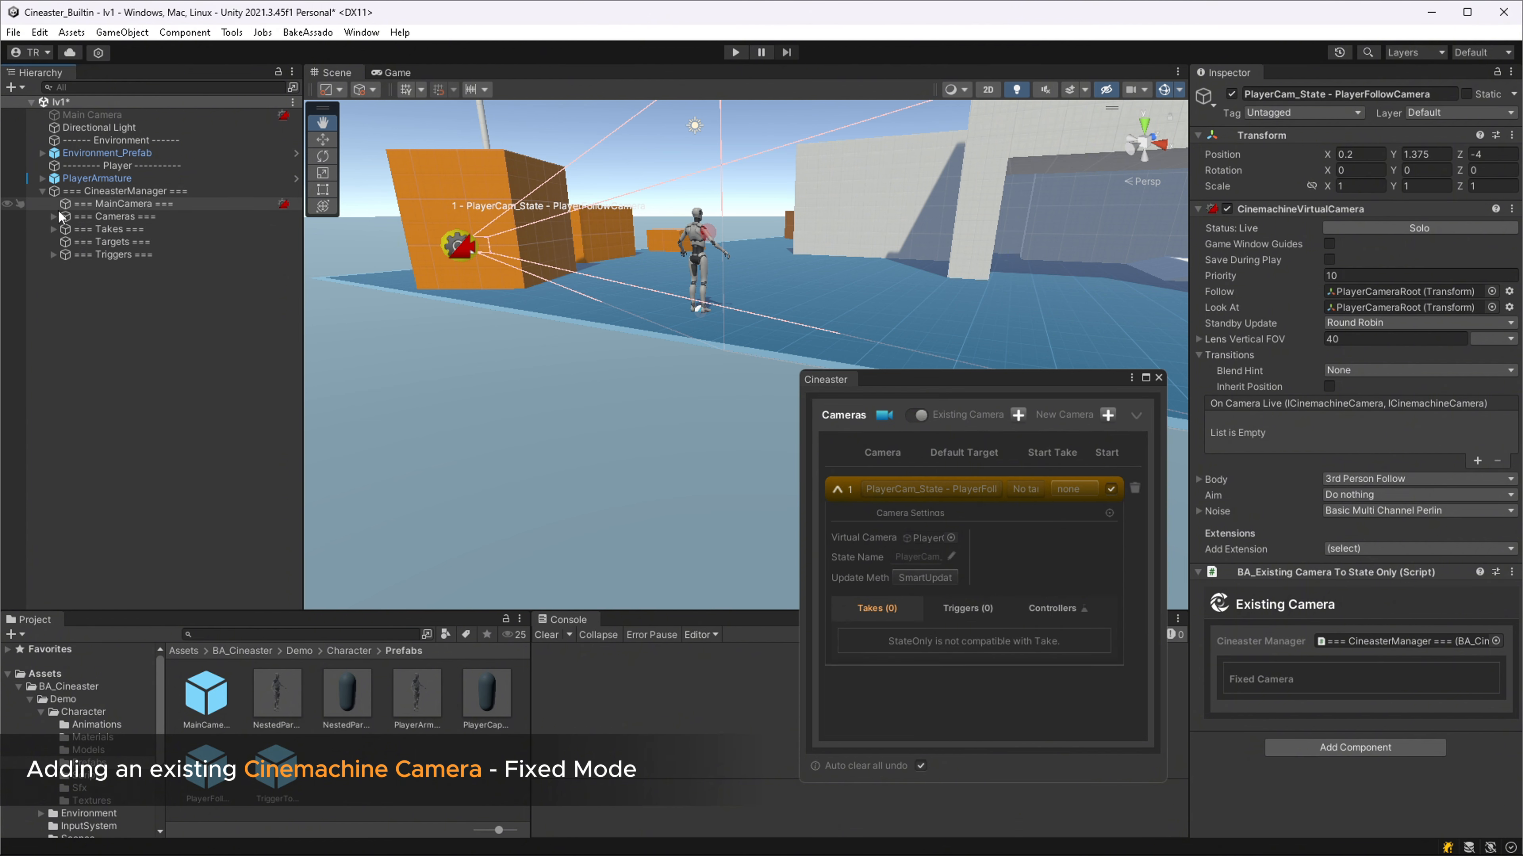
pyautogui.click(53, 216)
pyautogui.click(109, 205)
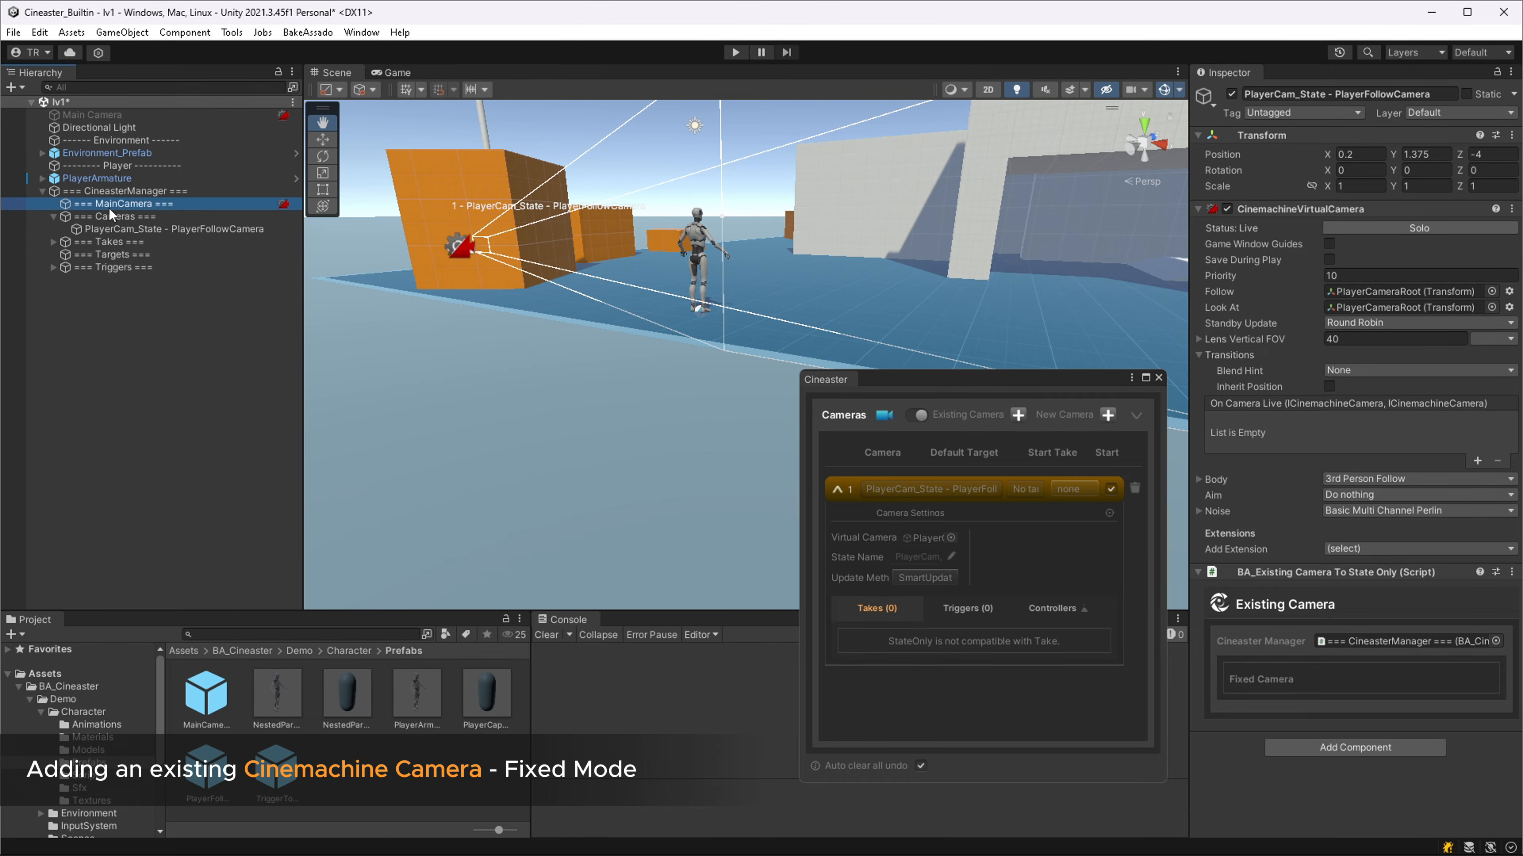
pyautogui.click(1301, 113)
pyautogui.click(1308, 205)
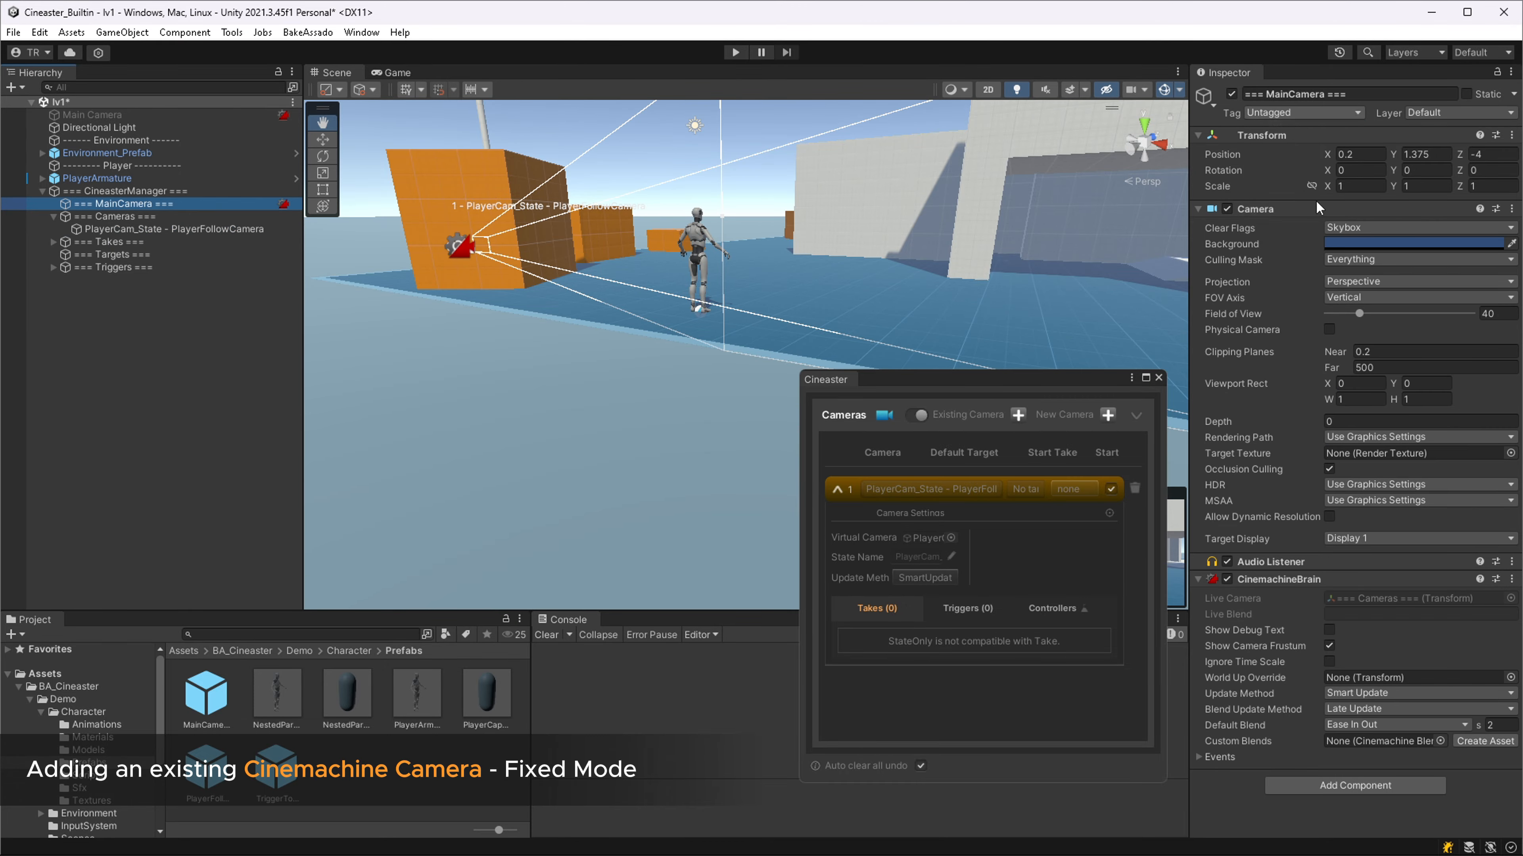
# Delete the inactive Main Camera from the scene and close the Cineaster window.
pyautogui.click(119, 113)
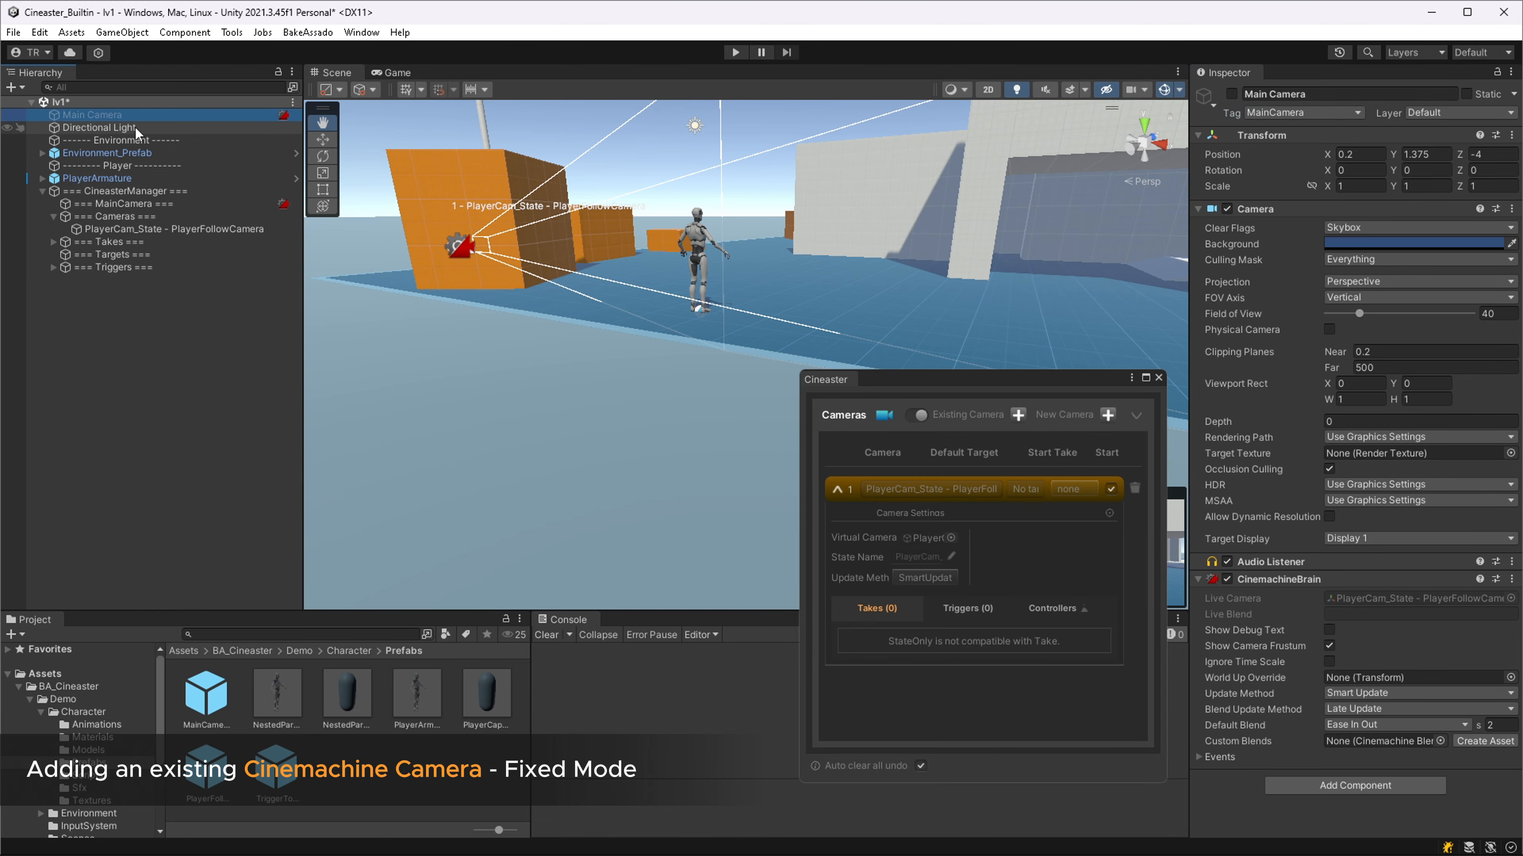
pyautogui.press('Delete')
pyautogui.click(106, 217)
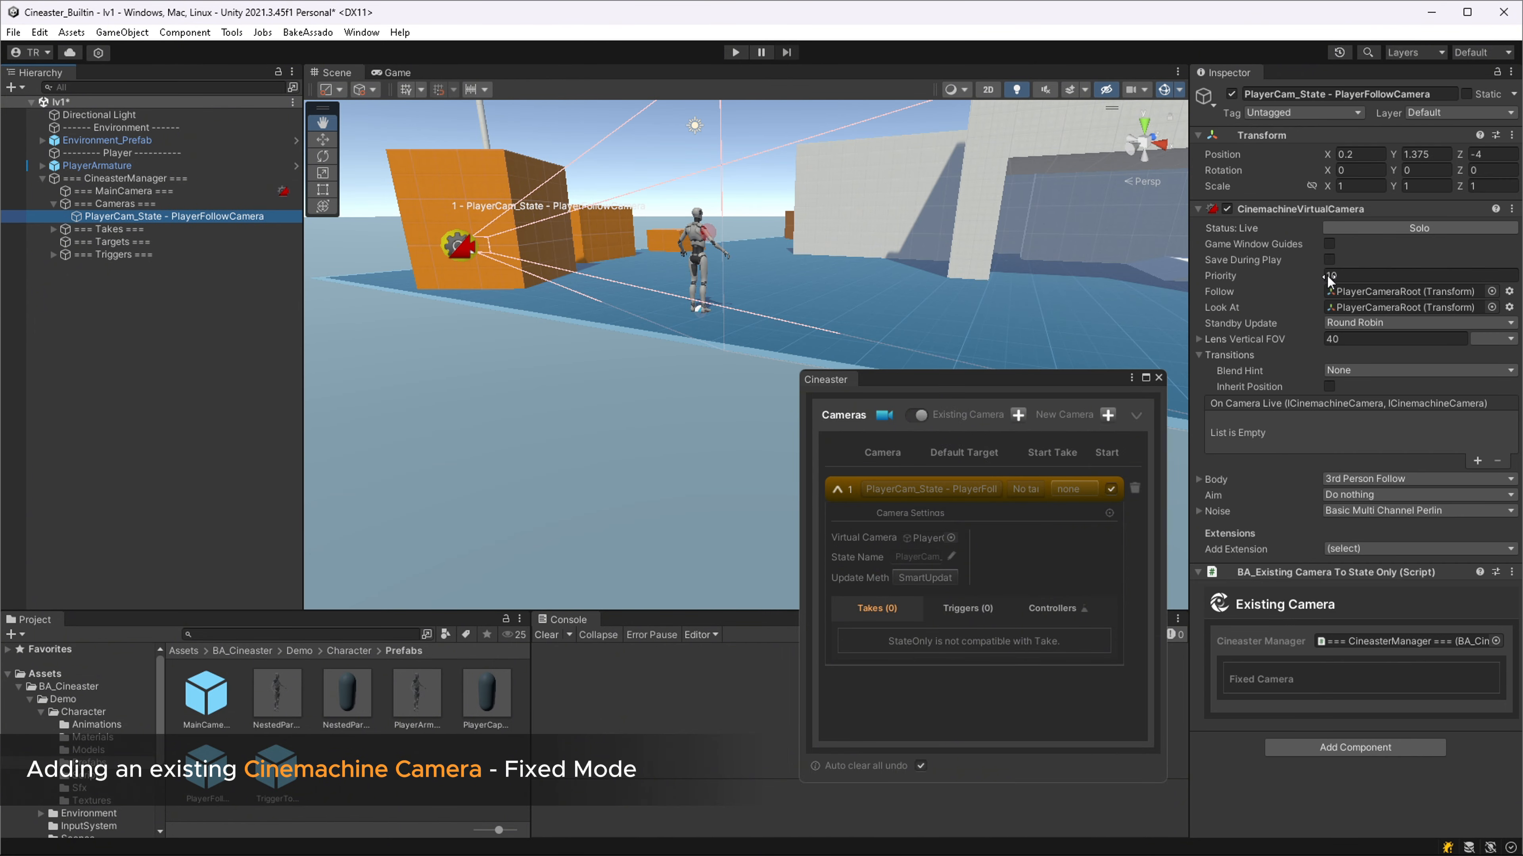
pyautogui.click(1158, 378)
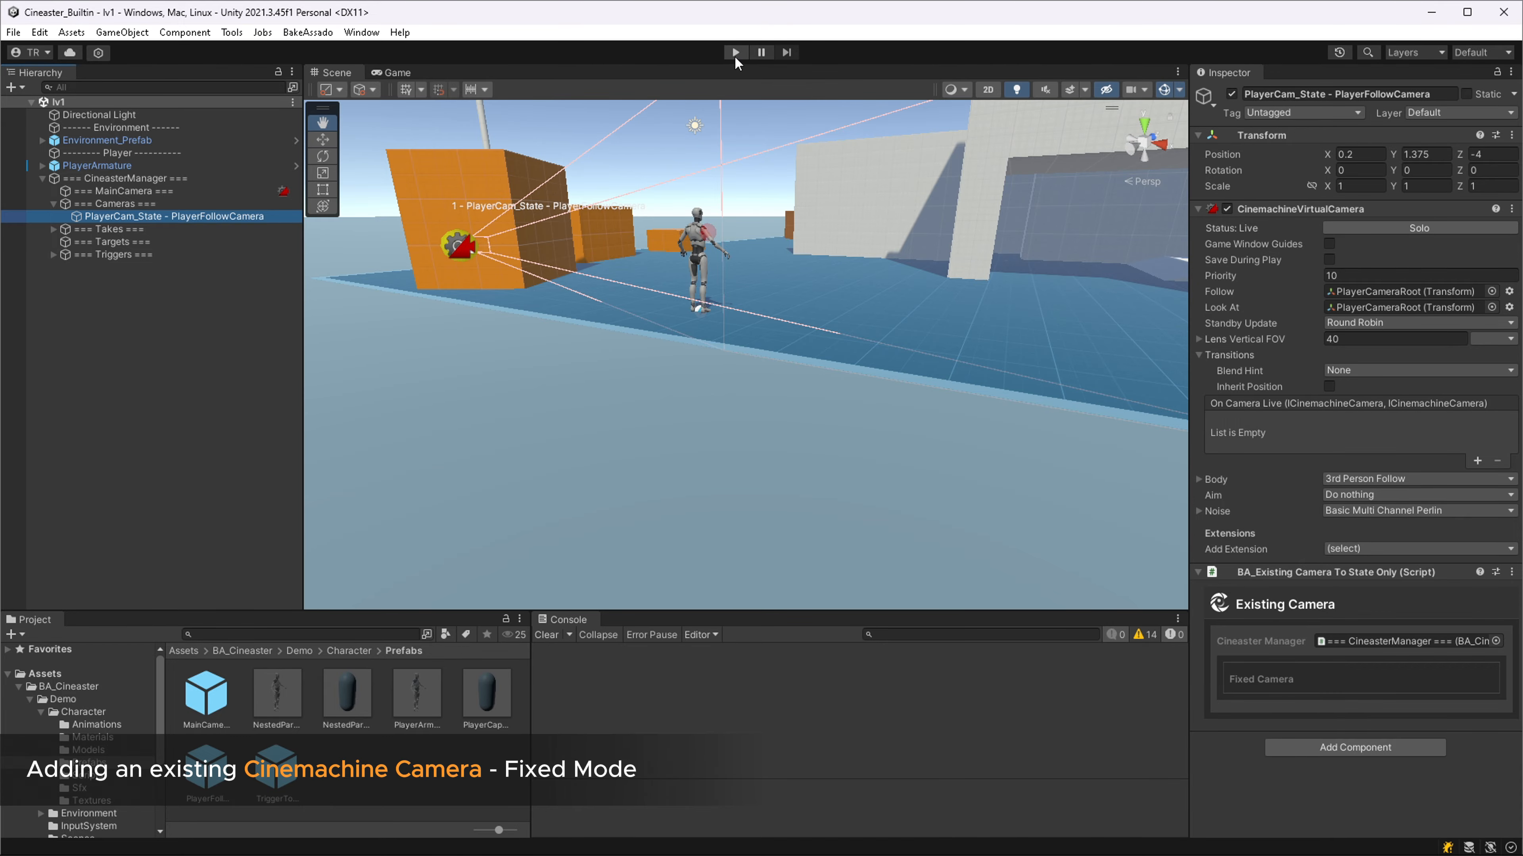
# Run the scene and walk the player character around to check how the follow camera tracks it.
pyautogui.click(736, 53)
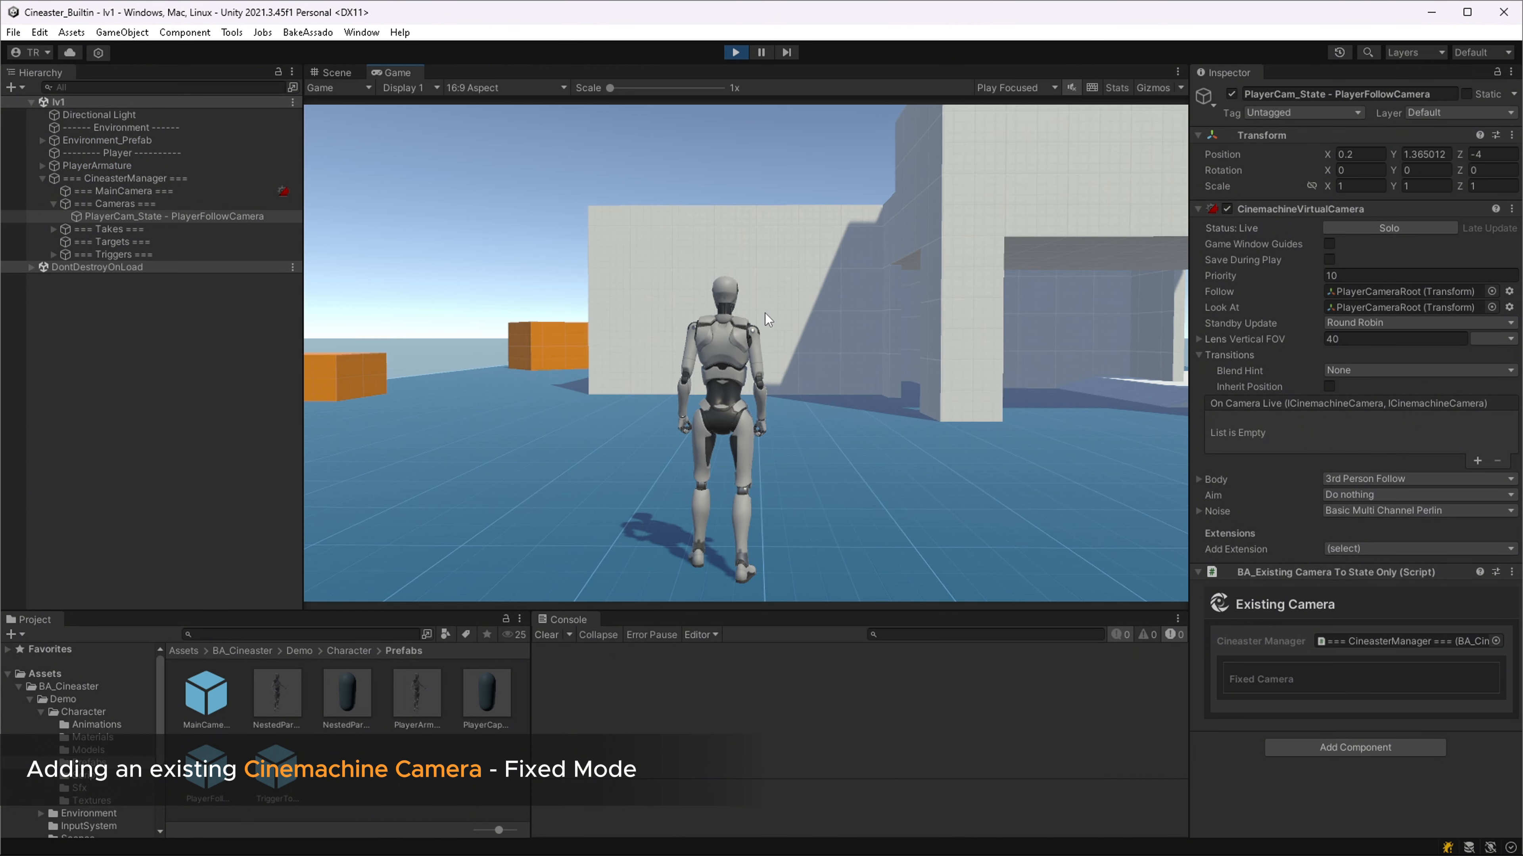
pyautogui.click(765, 313)
pyautogui.press('w')
pyautogui.press('d')
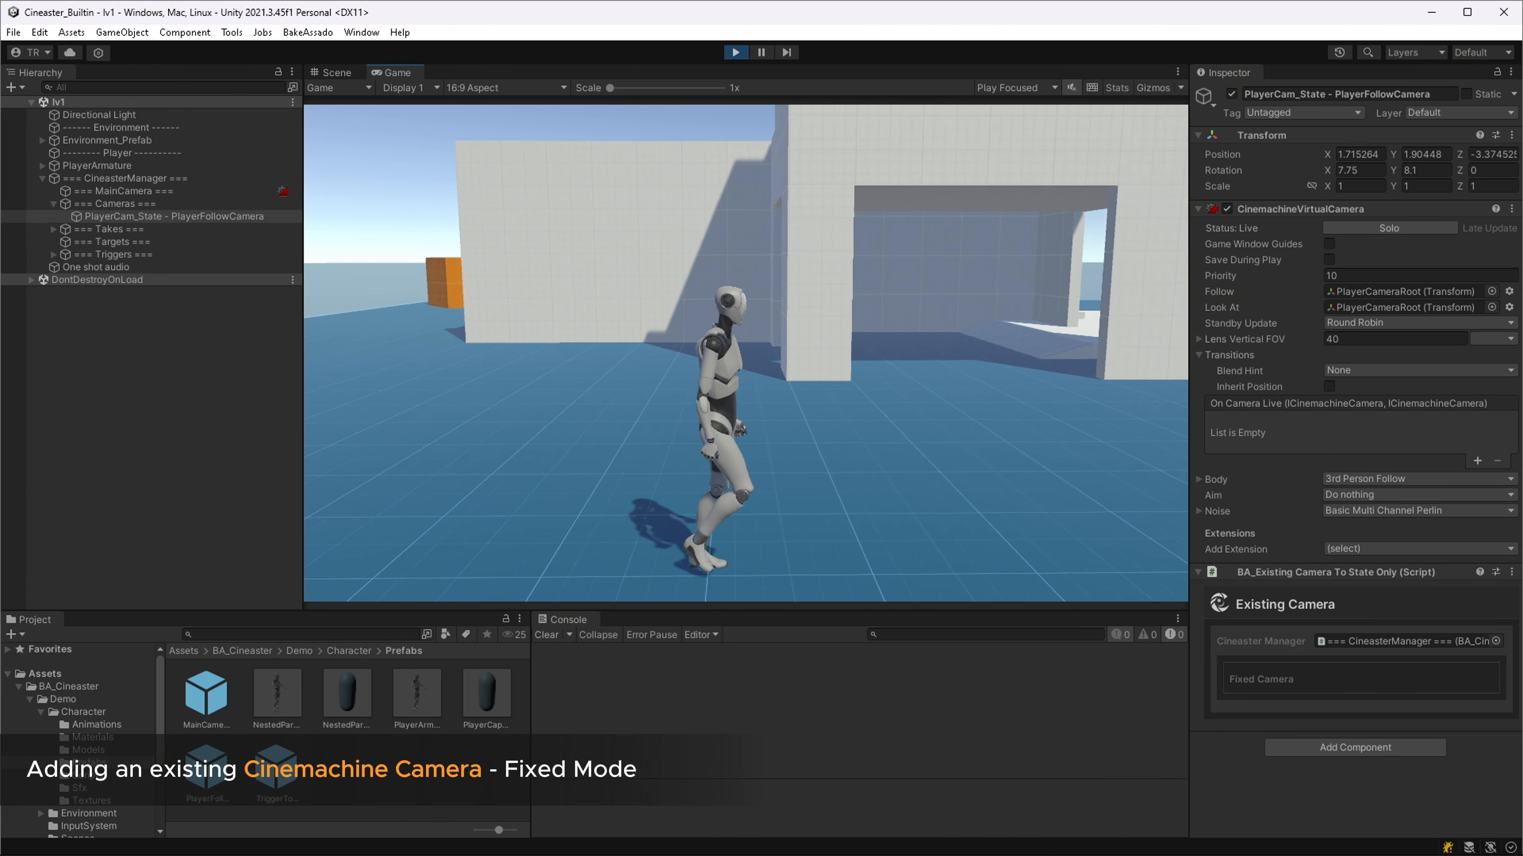
pyautogui.press('a')
pyautogui.press('w')
pyautogui.press('s')
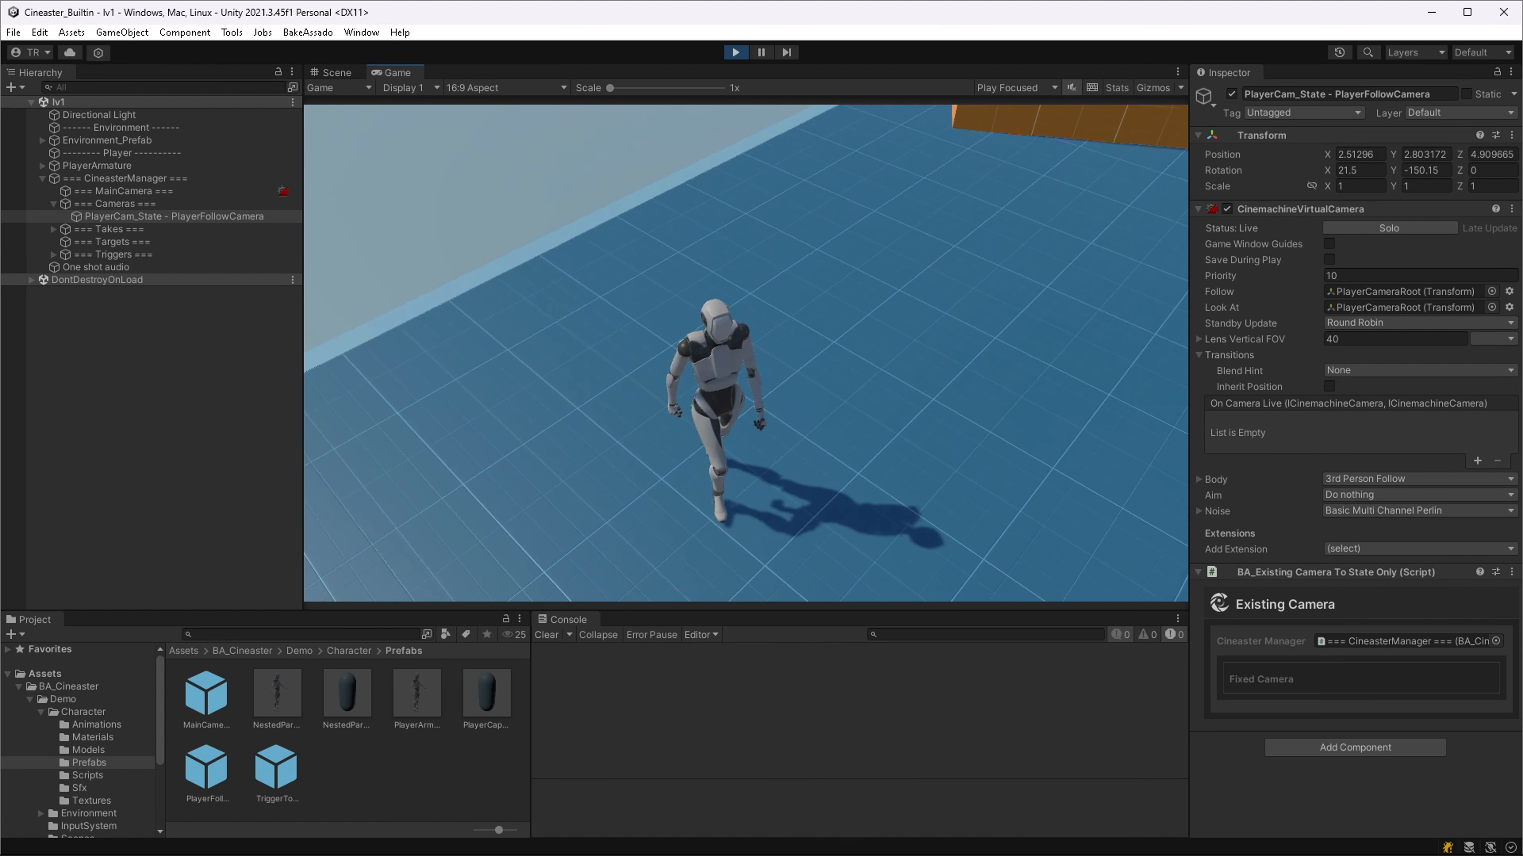
pyautogui.press('d')
pyautogui.press('w')
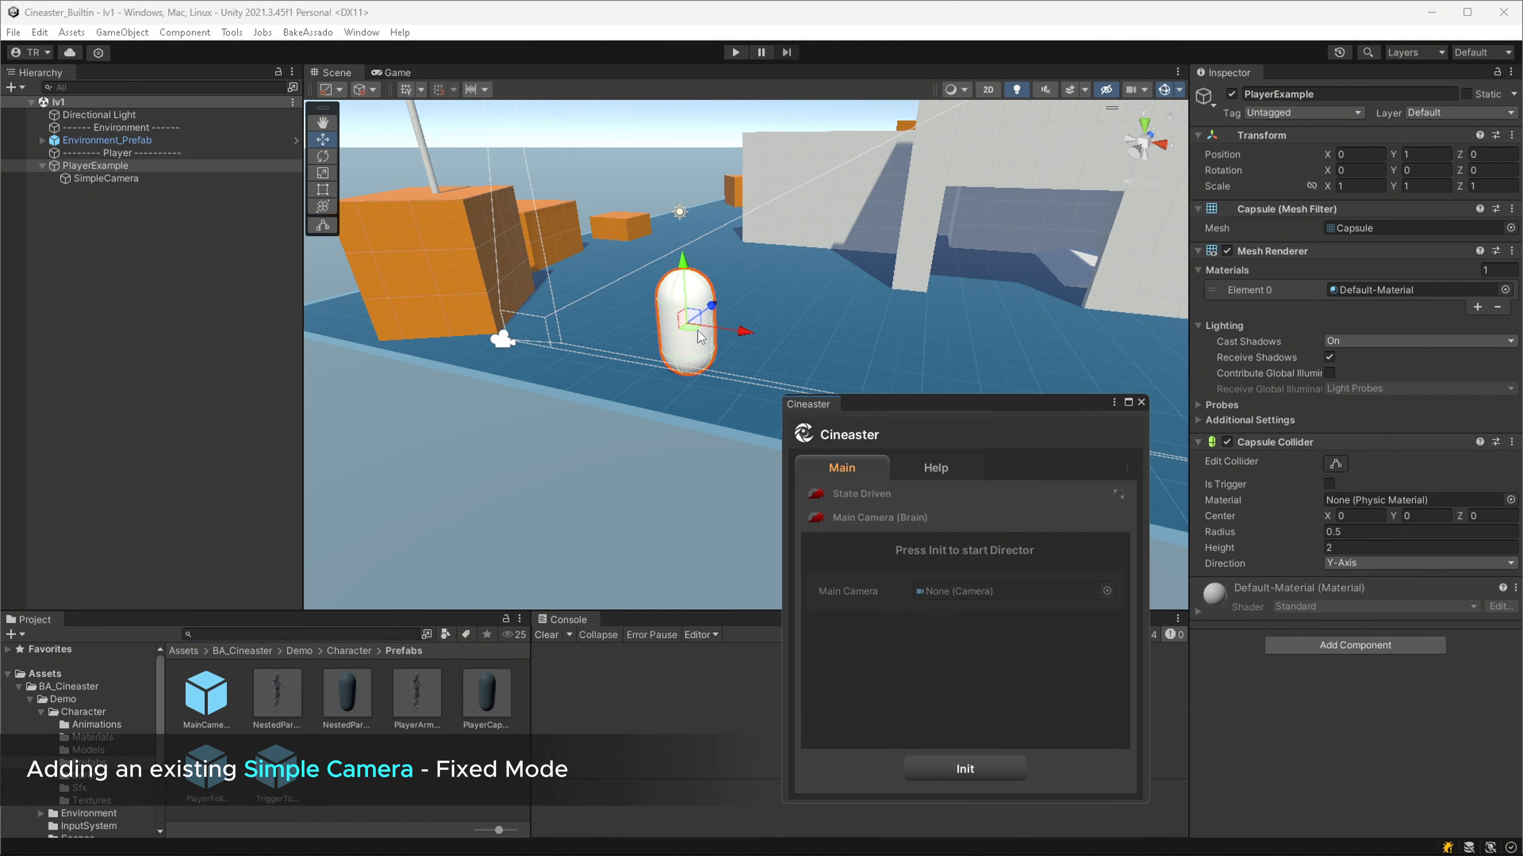
# Initialize the Cineaster director and begin adding an existing camera with the SimpleCamera type.
pyautogui.click(491, 359)
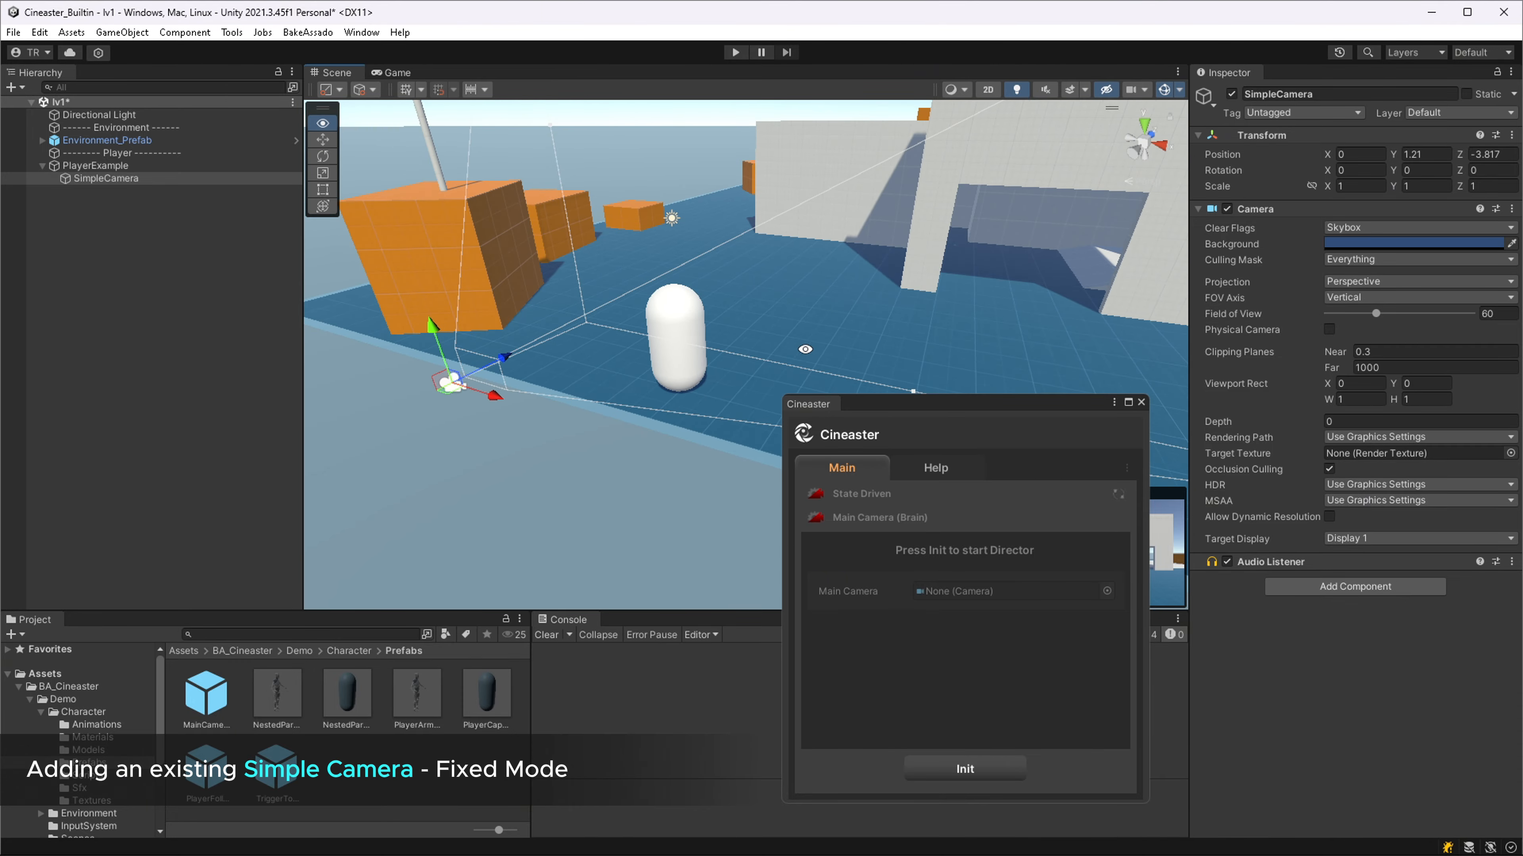
pyautogui.click(964, 768)
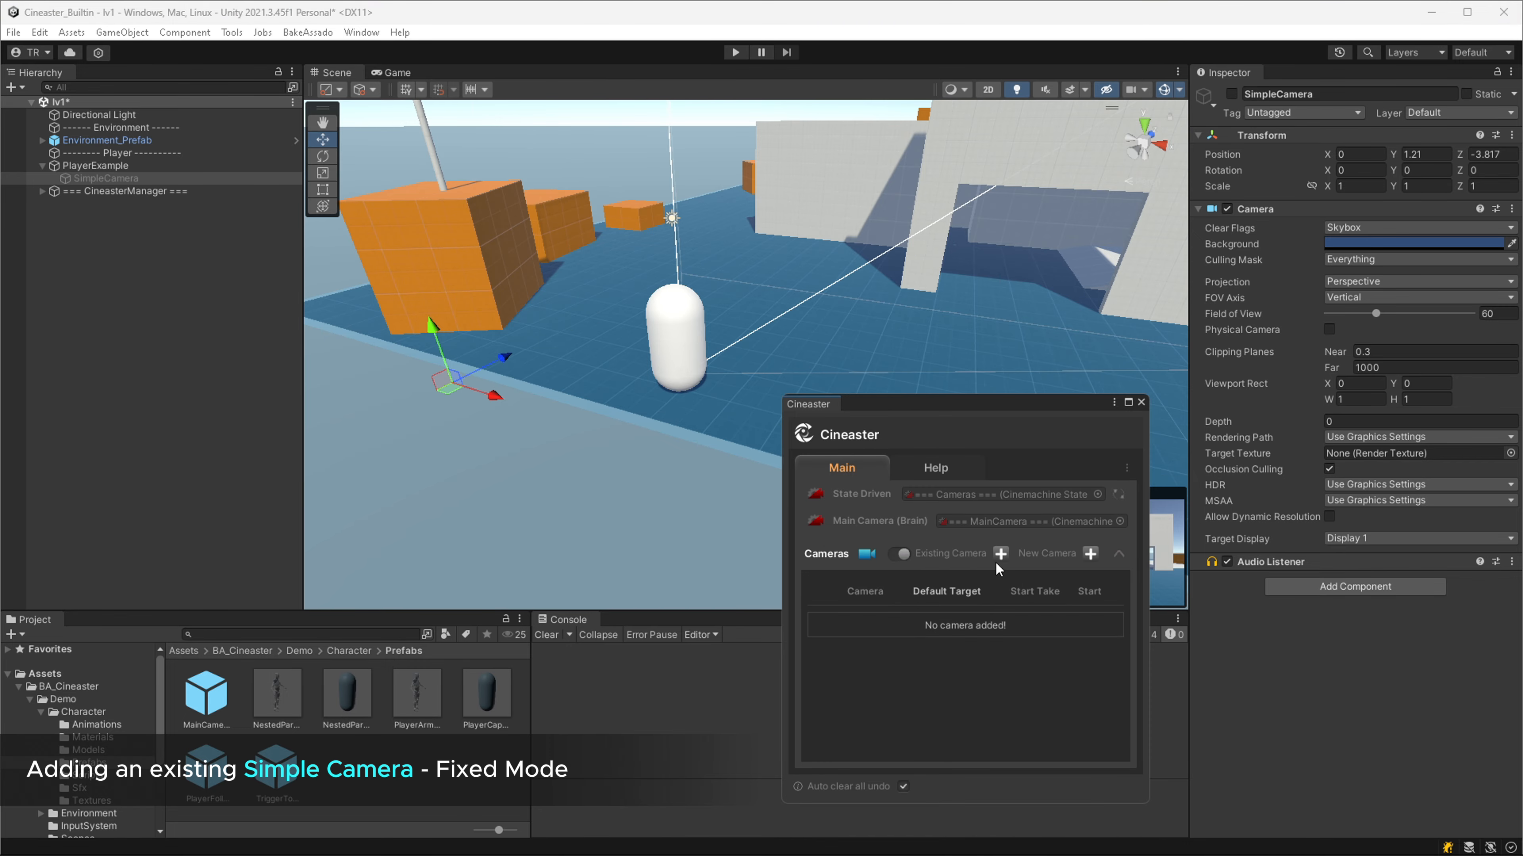
pyautogui.click(1001, 554)
pyautogui.click(577, 429)
pyautogui.click(596, 448)
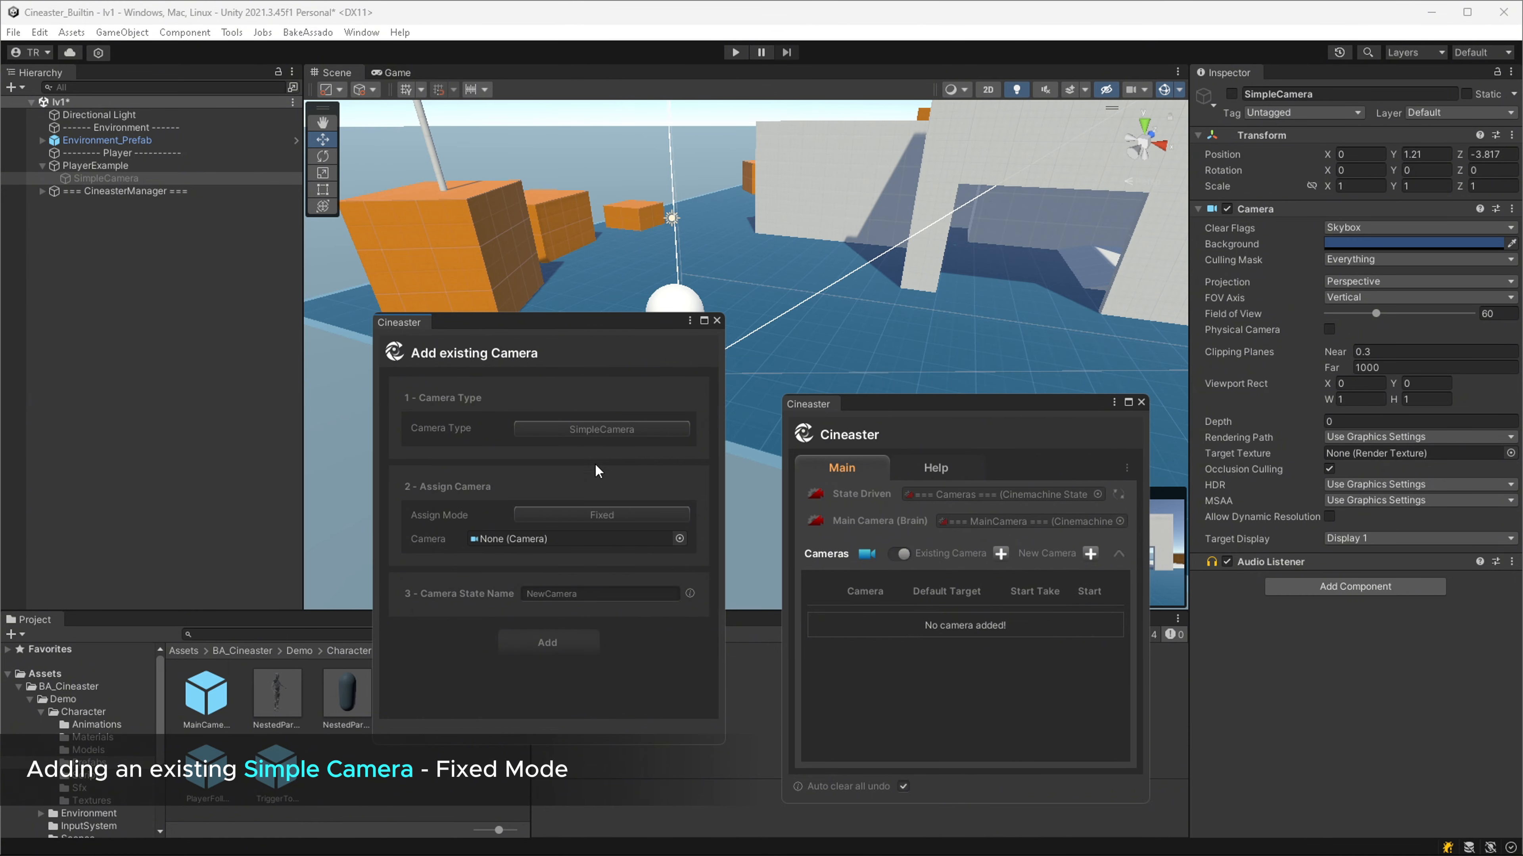
# Assign PlayerExample's SimpleCamera in Fixed mode and make that camera object active in the scene.
pyautogui.click(615, 517)
pyautogui.click(611, 530)
pyautogui.moveTo(119, 181); pyautogui.dragTo(496, 538)
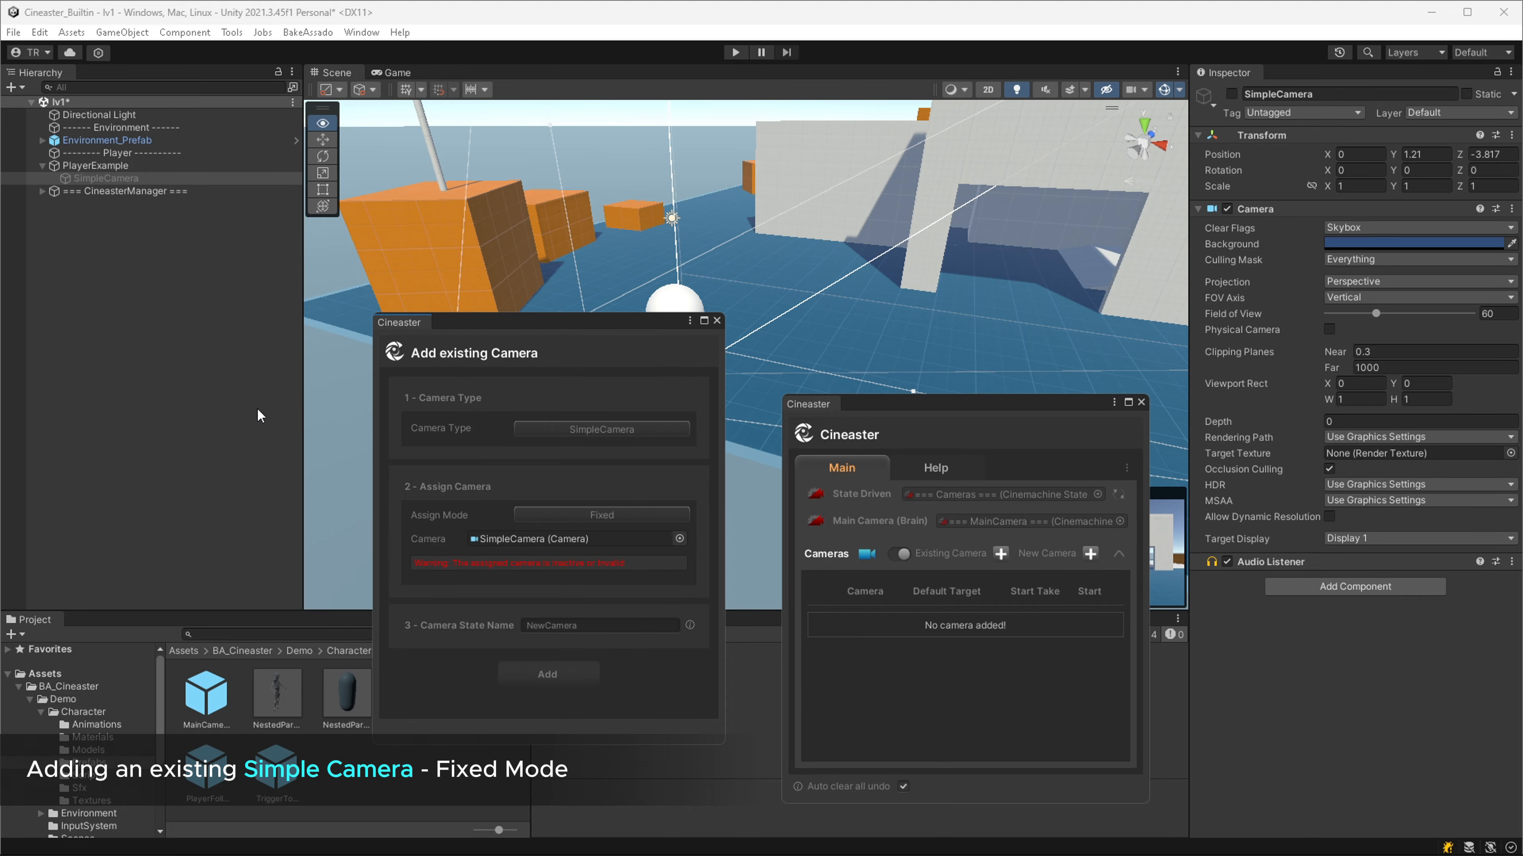
pyautogui.hotkey('alt', 'shift', 'a')
# Enter a PlayerCam state name and add the SimpleCamera to the Cineaster camera list.
pyautogui.doubleClick(539, 593)
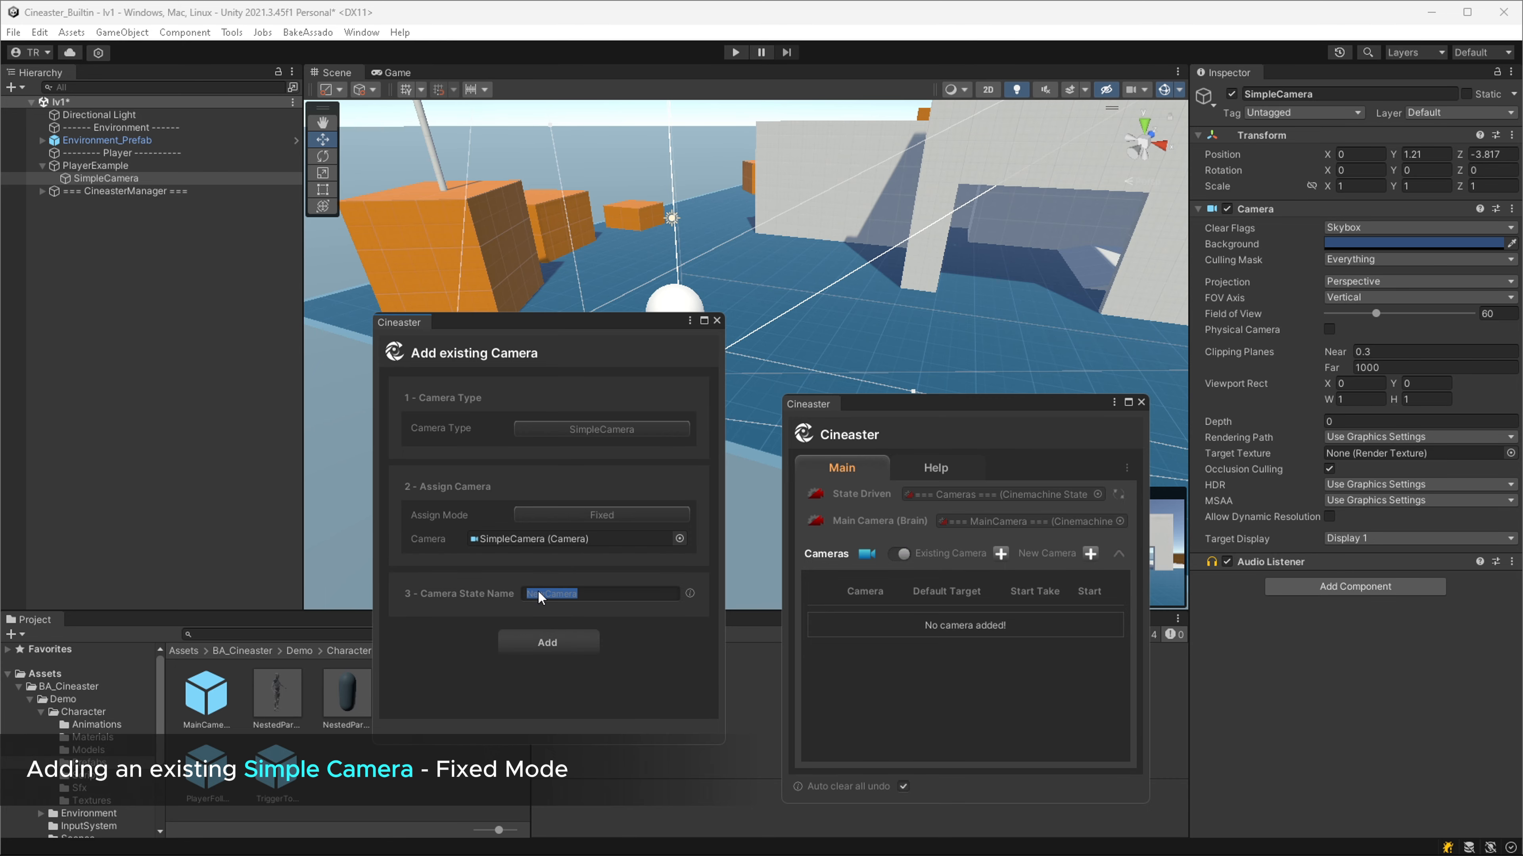
pyautogui.write('Player')
pyautogui.click(534, 645)
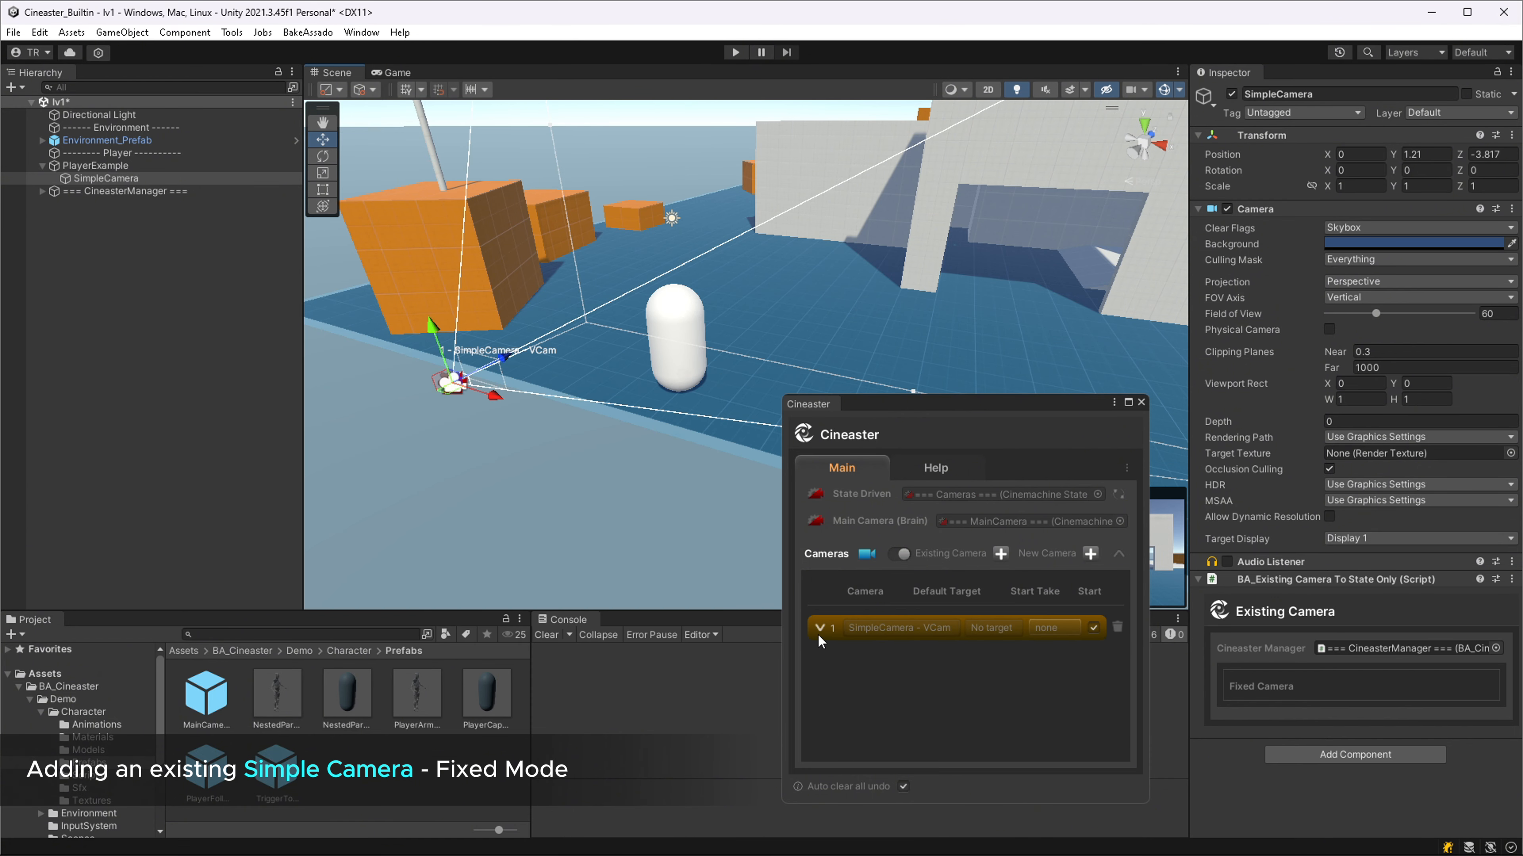
# Expand the SimpleCamera - VCam entry and locate its linked simple and virtual cameras in the scene hierarchy.
pyautogui.click(820, 628)
pyautogui.click(1119, 553)
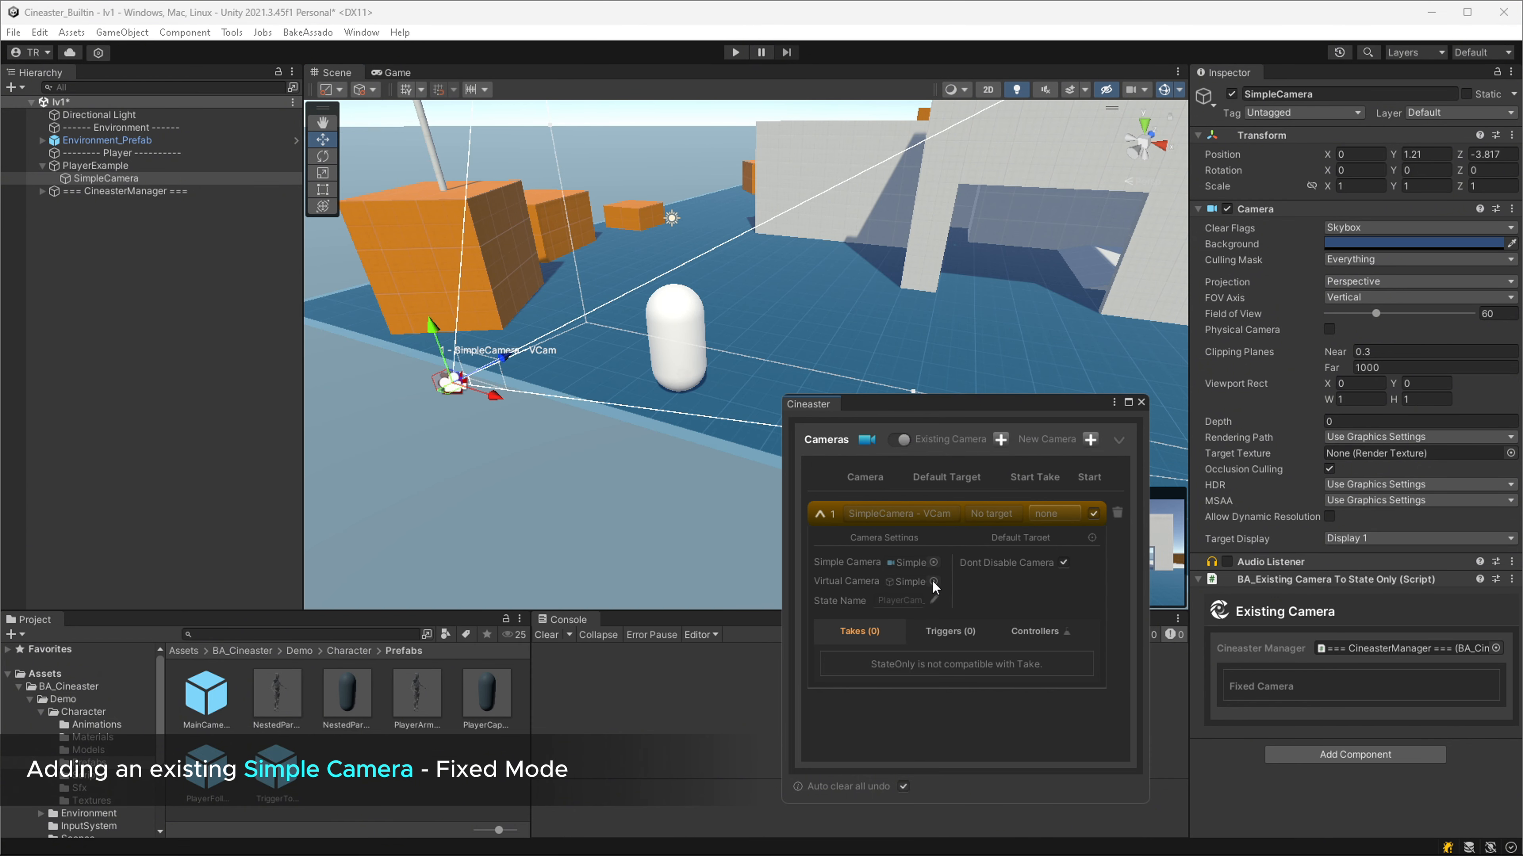
pyautogui.click(901, 569)
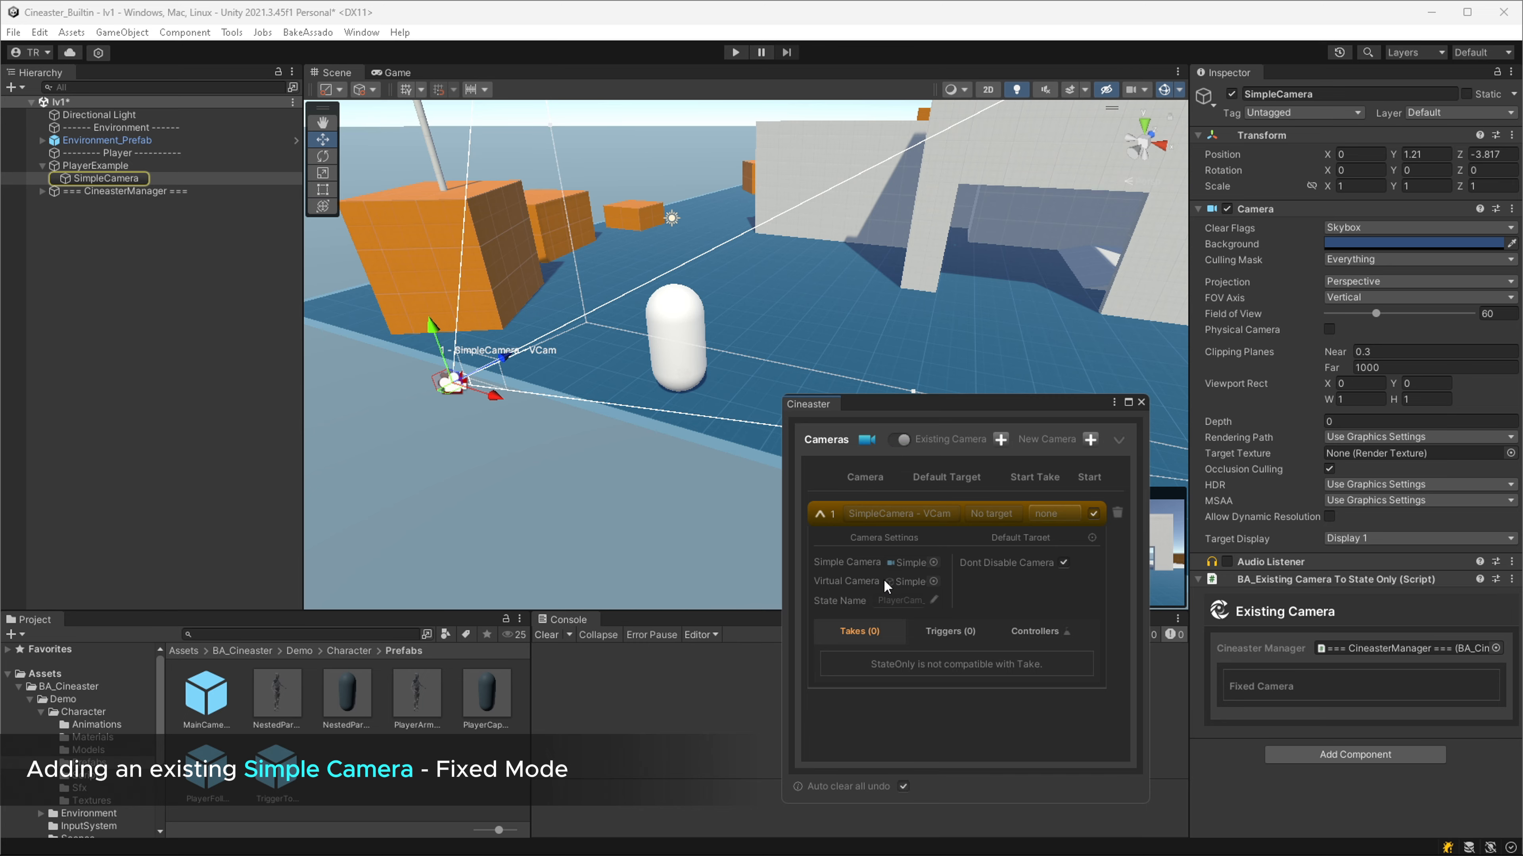
pyautogui.click(905, 583)
# Inspect the components of SimpleCamera - VCam, the Cameras object, SimpleCamera and the Cineaster MainCamera.
pyautogui.click(128, 229)
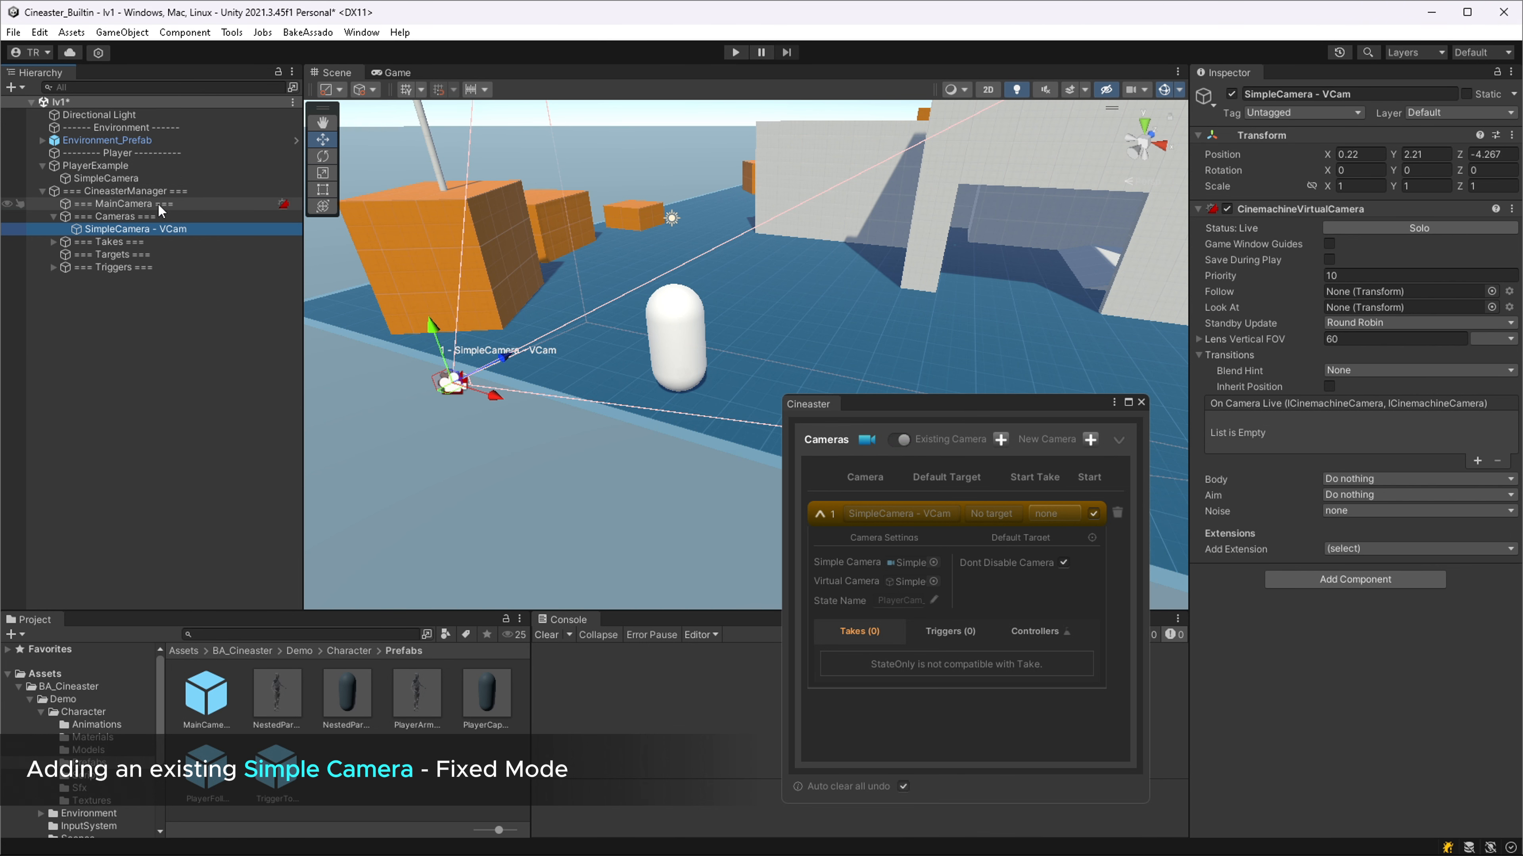
pyautogui.click(157, 214)
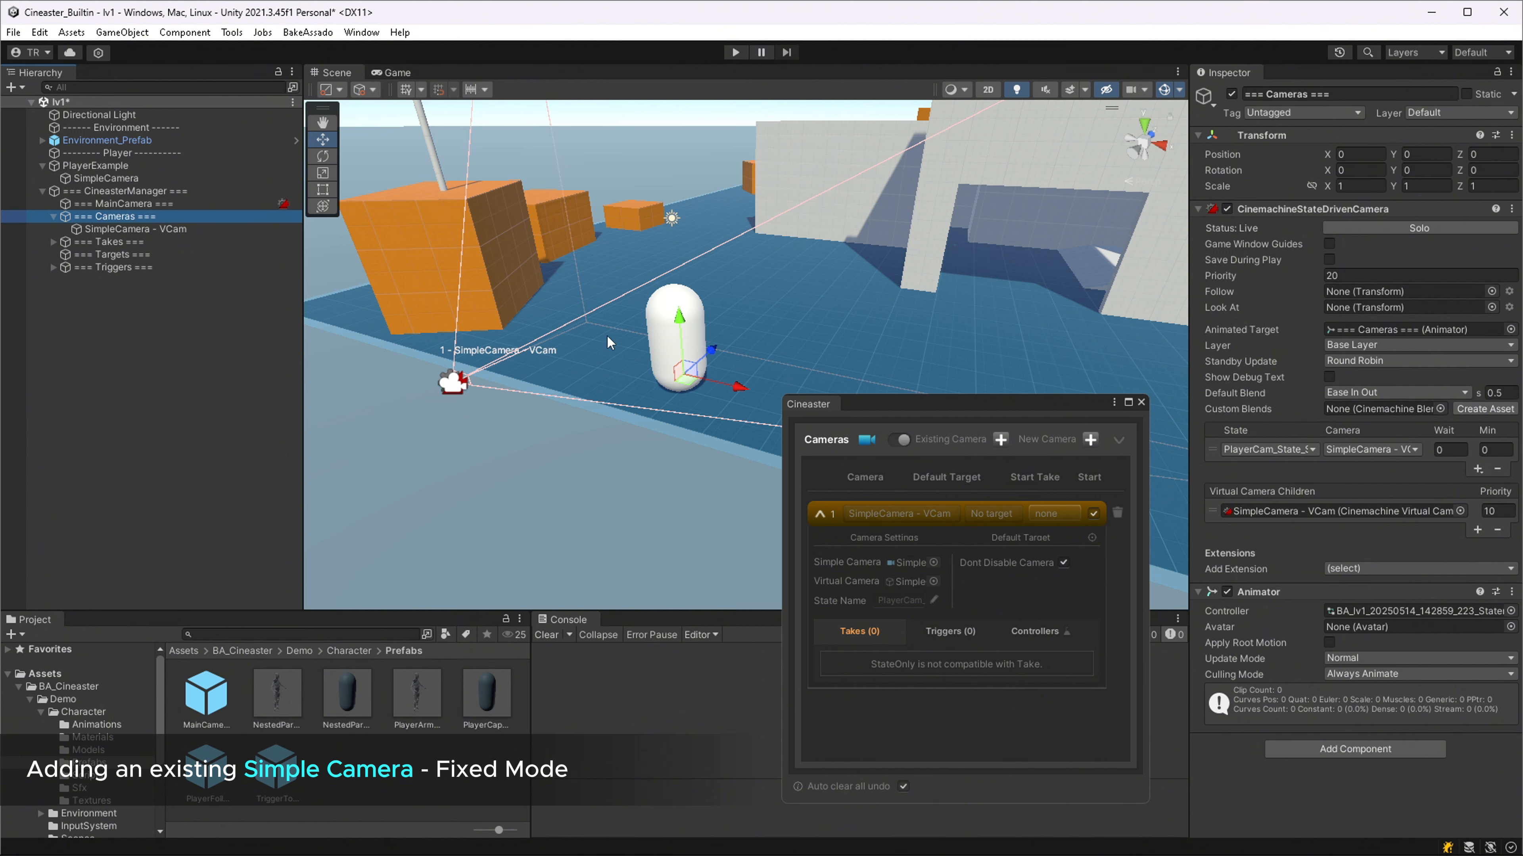
pyautogui.click(180, 230)
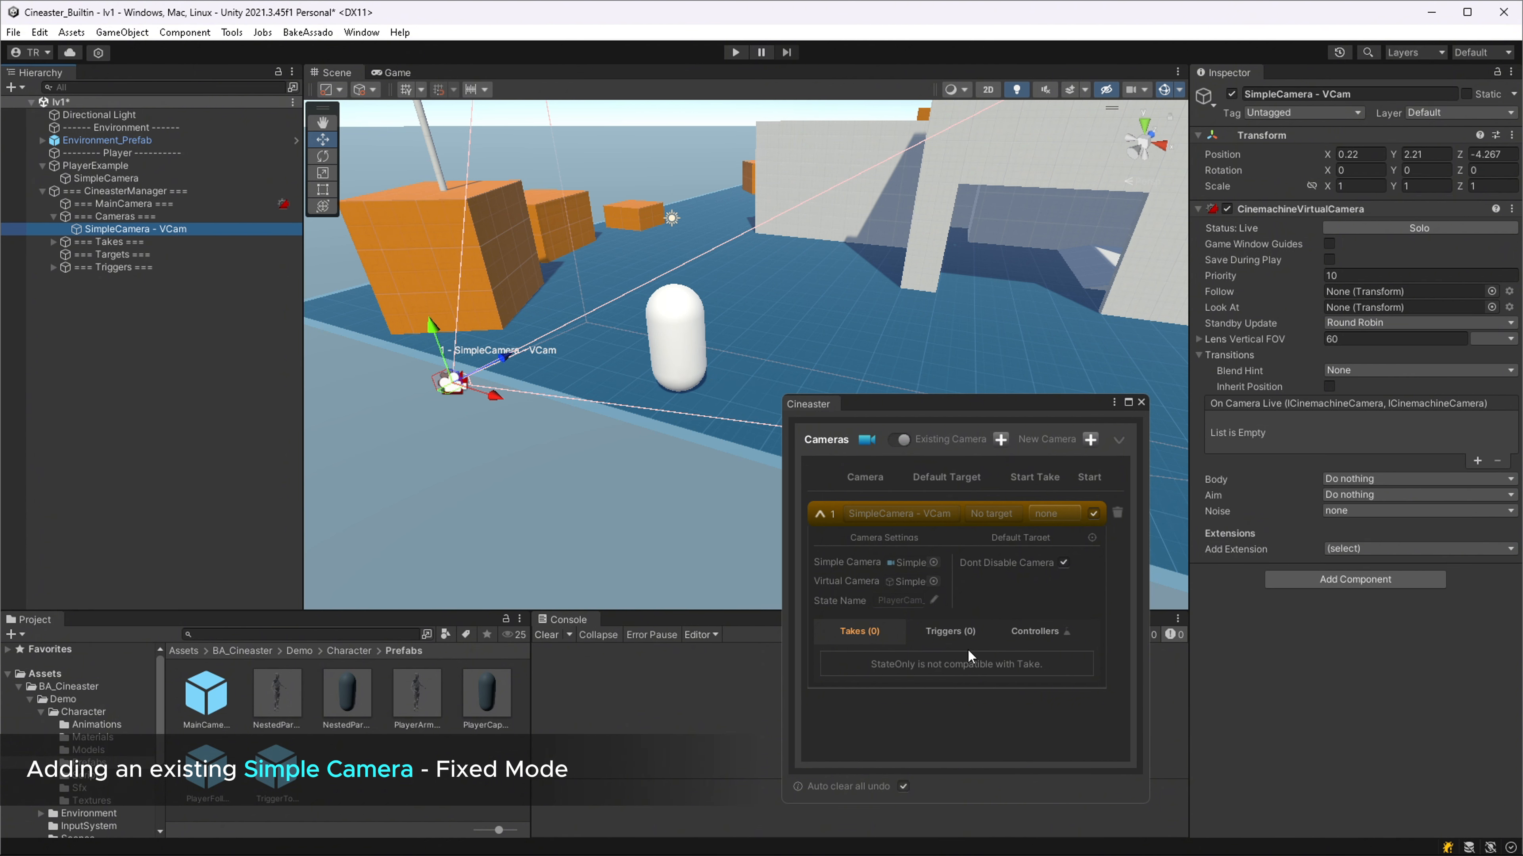
pyautogui.click(148, 178)
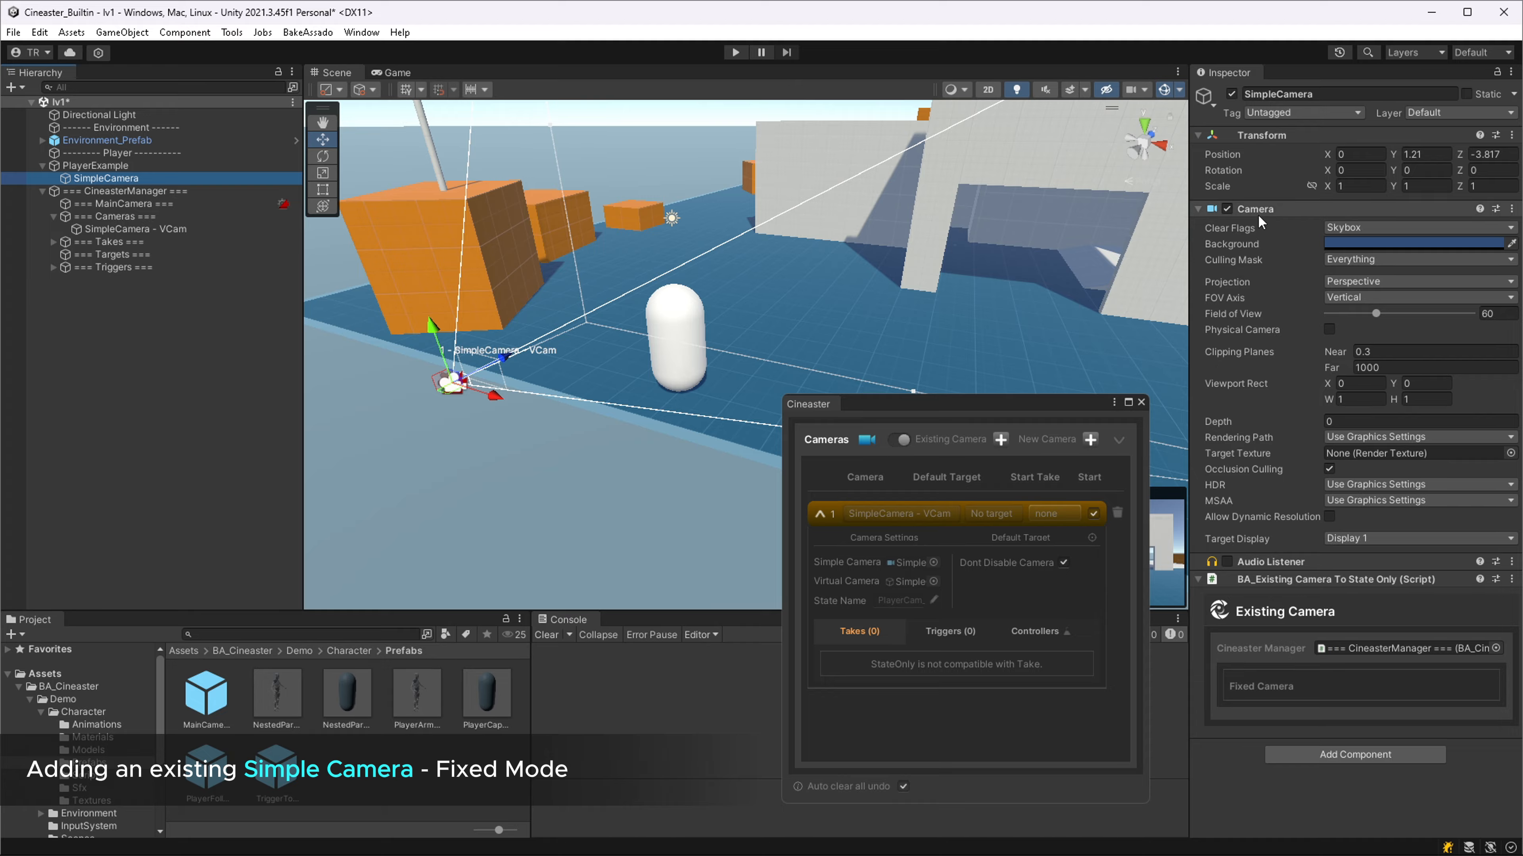
pyautogui.click(117, 204)
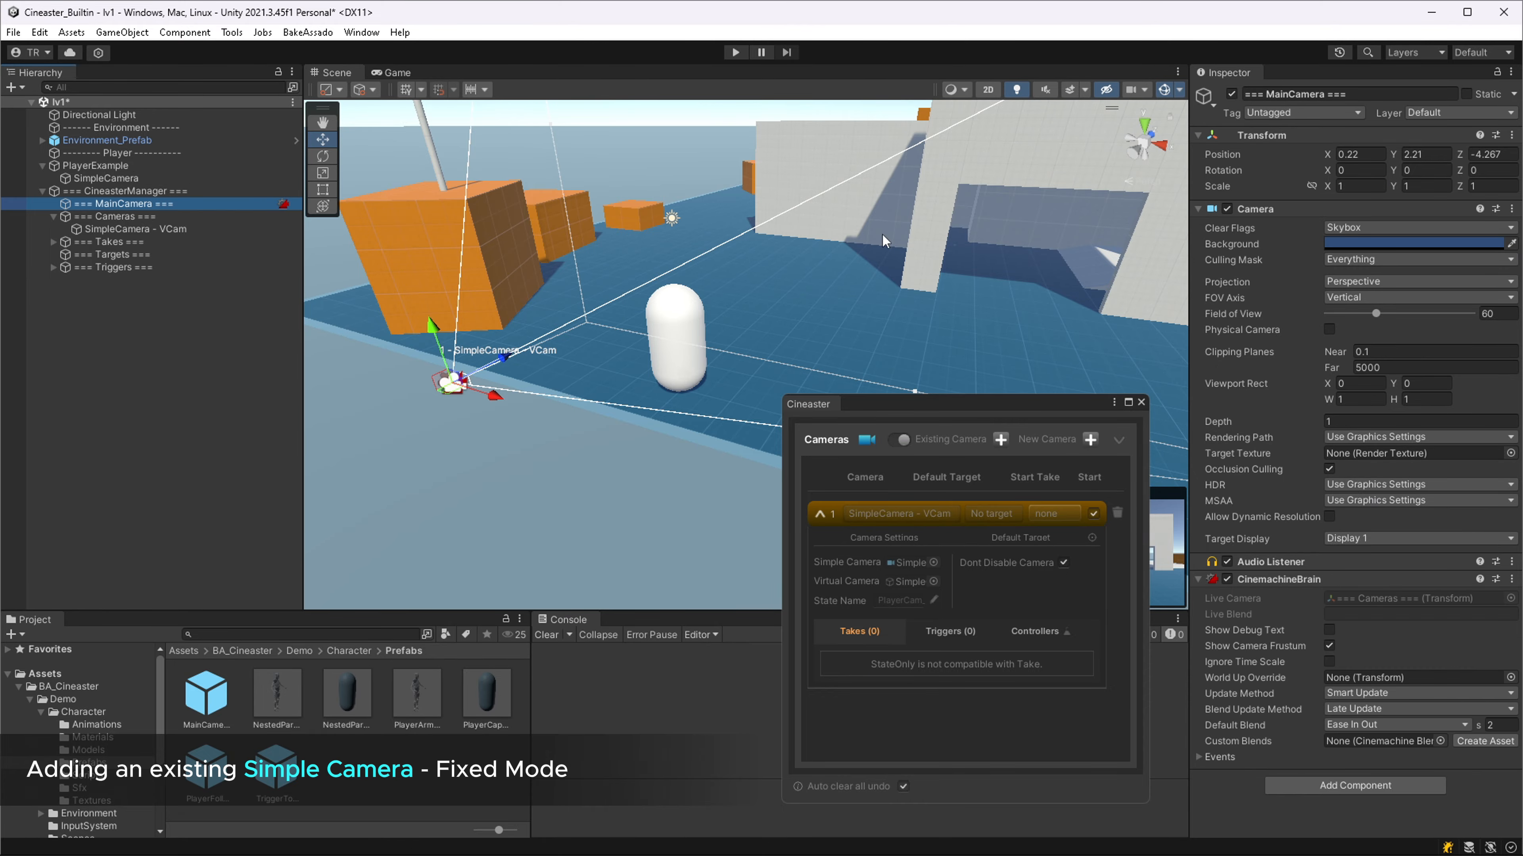
# Compare the camera Depth settings of PlayerExample's SimpleCamera and the Cineaster MainCamera.
pyautogui.click(156, 179)
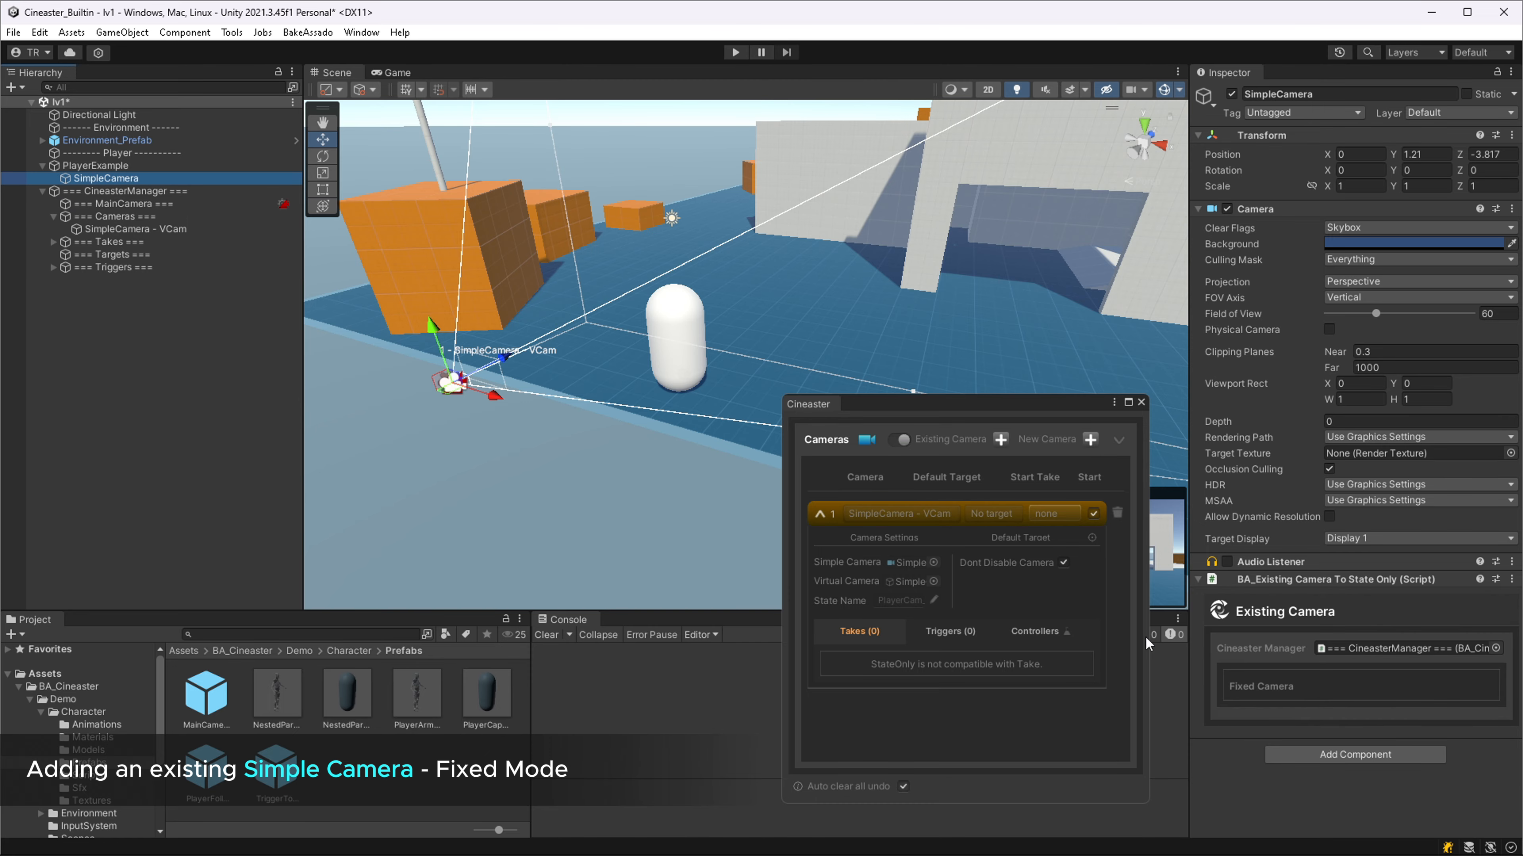
pyautogui.click(1062, 569)
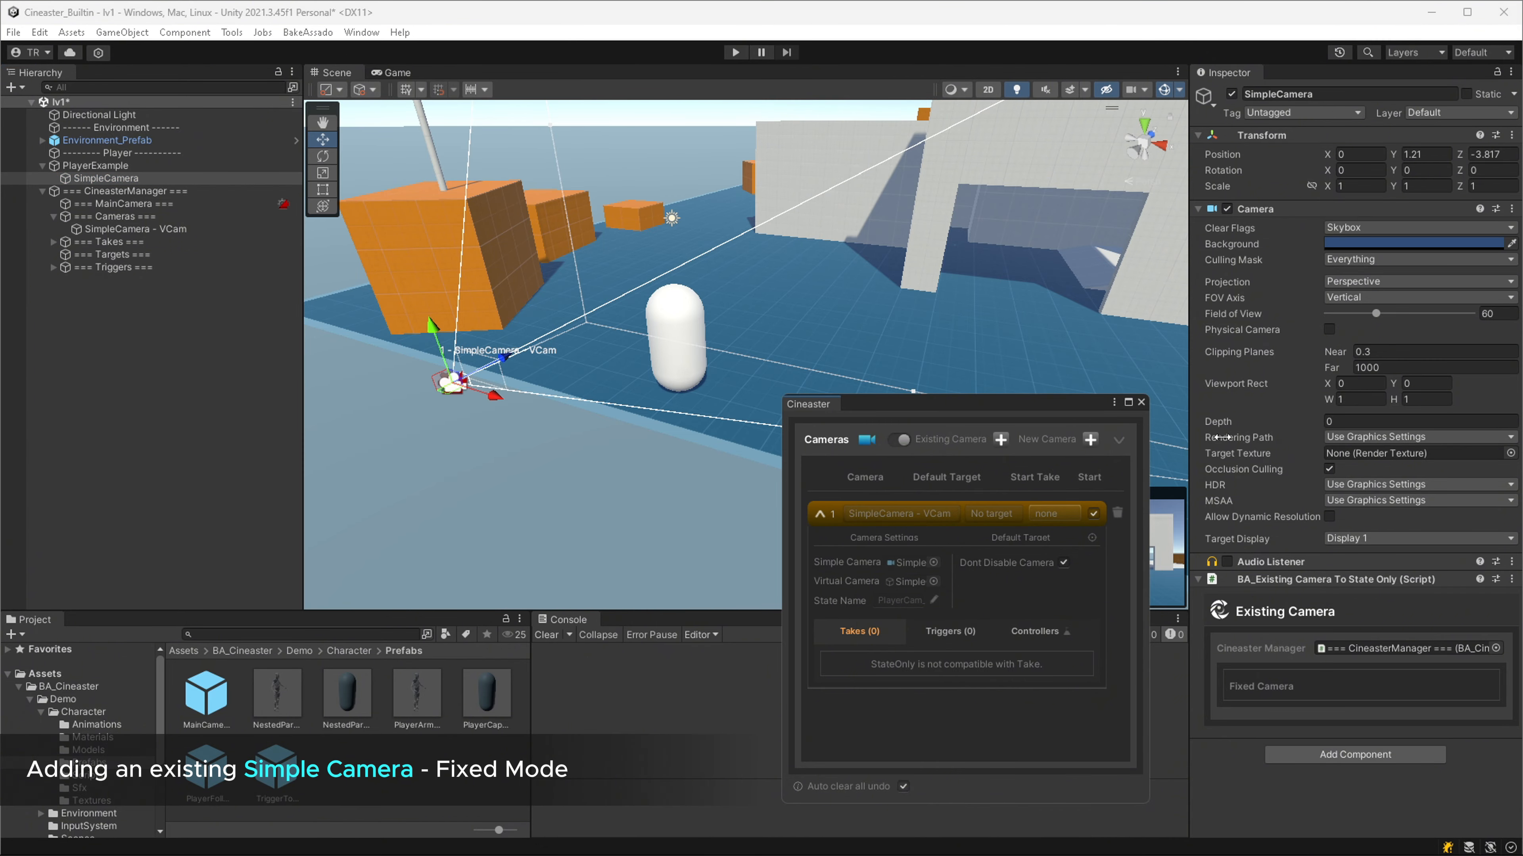
pyautogui.click(1306, 423)
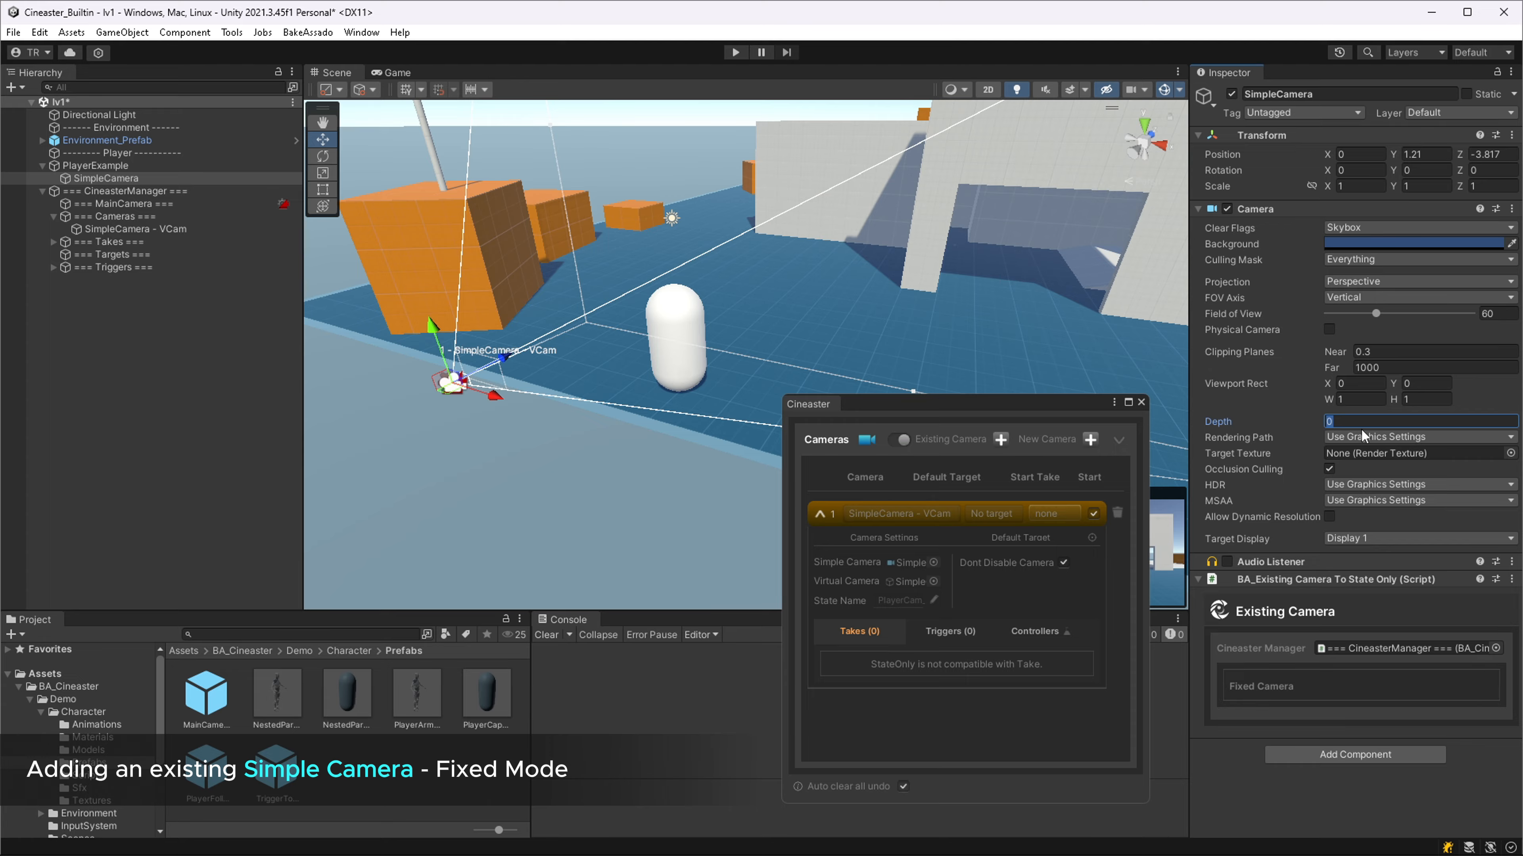
pyautogui.click(1039, 587)
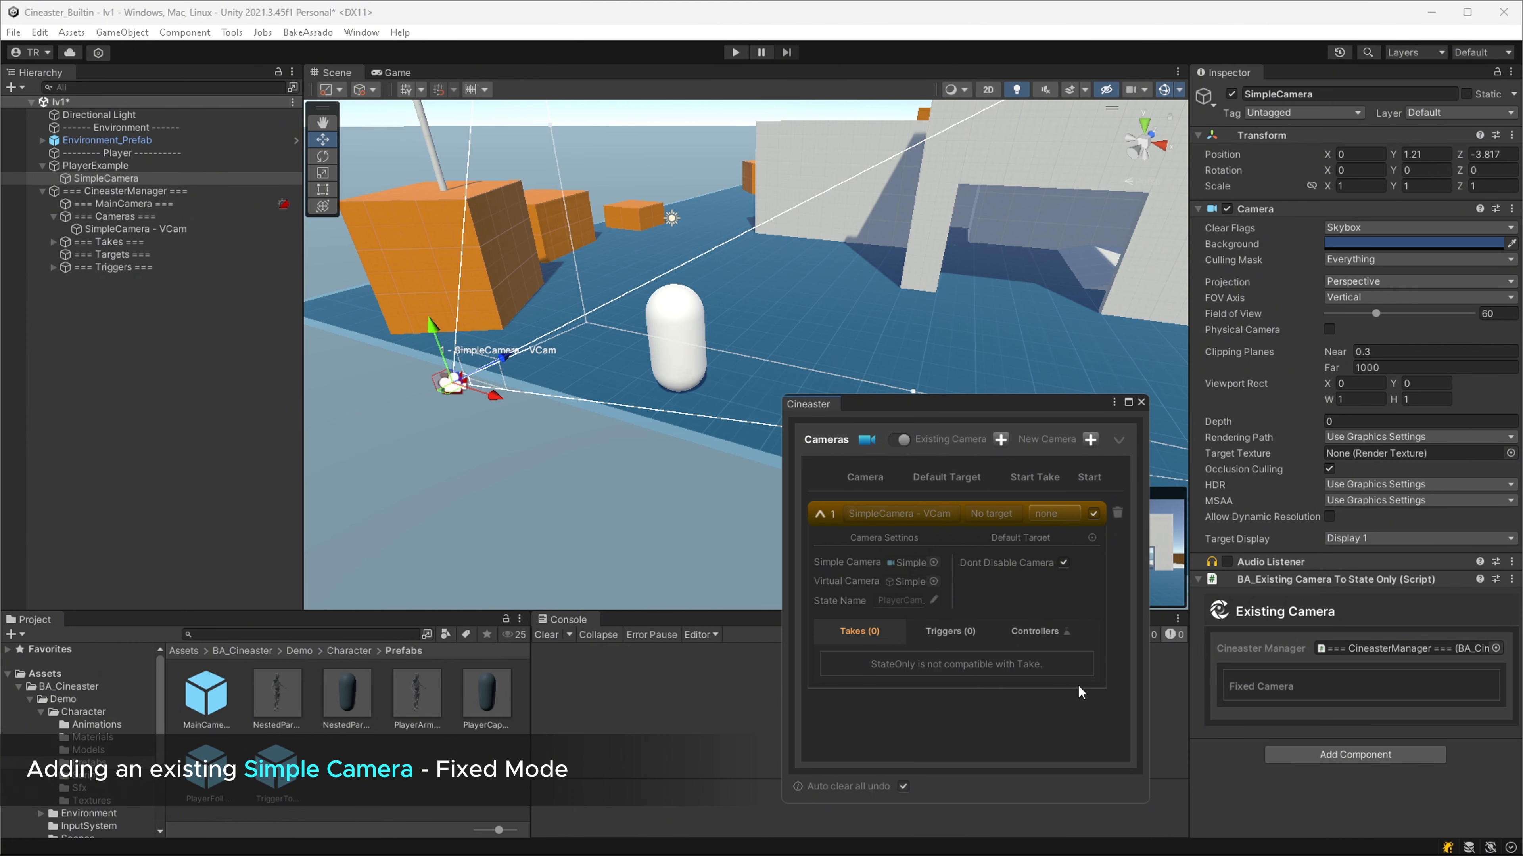
pyautogui.click(123, 204)
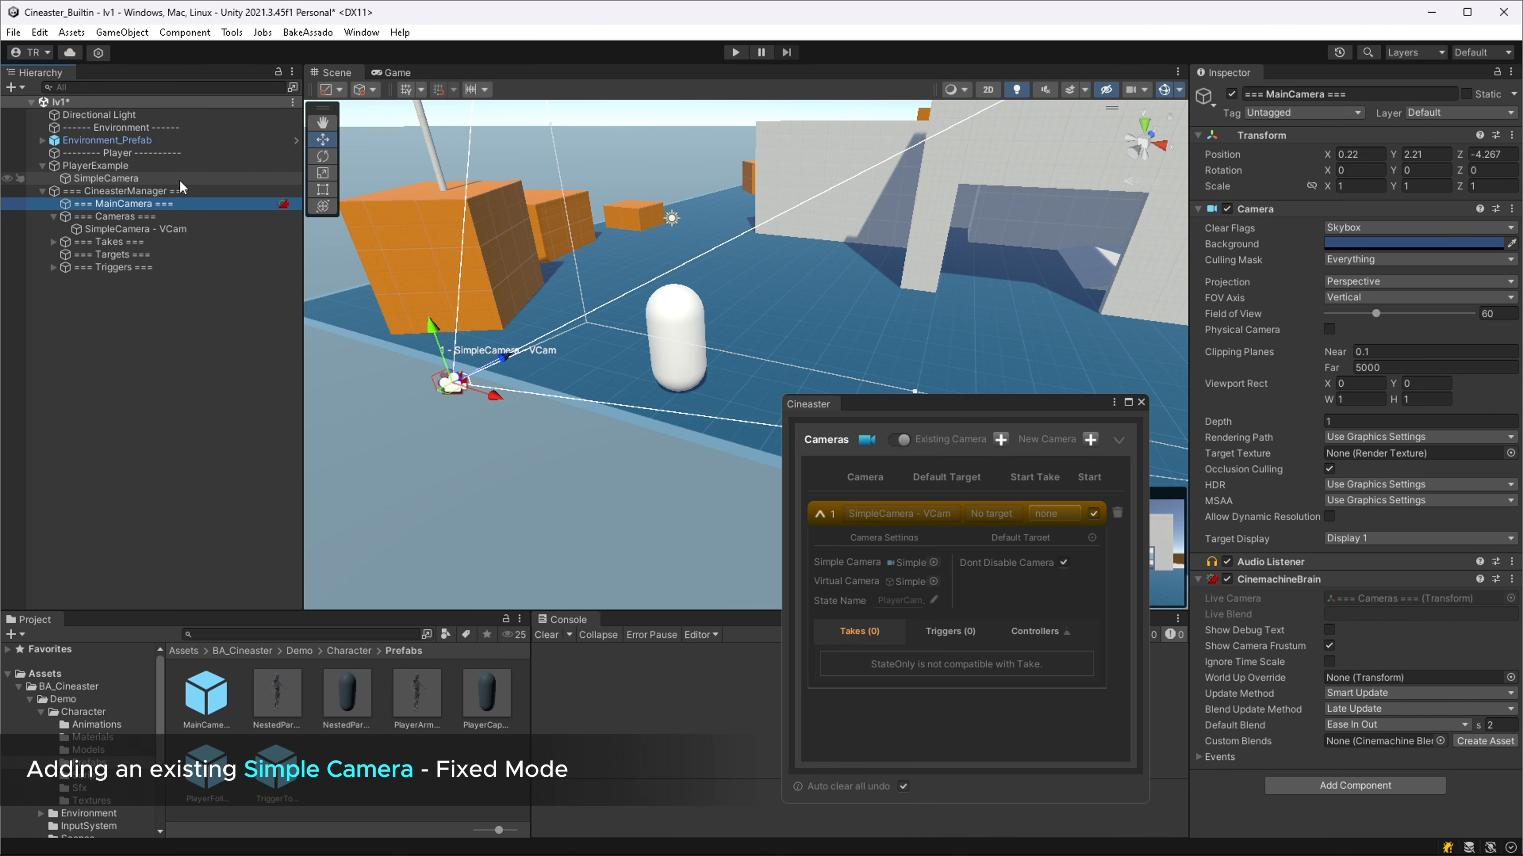
pyautogui.click(106, 178)
pyautogui.click(150, 205)
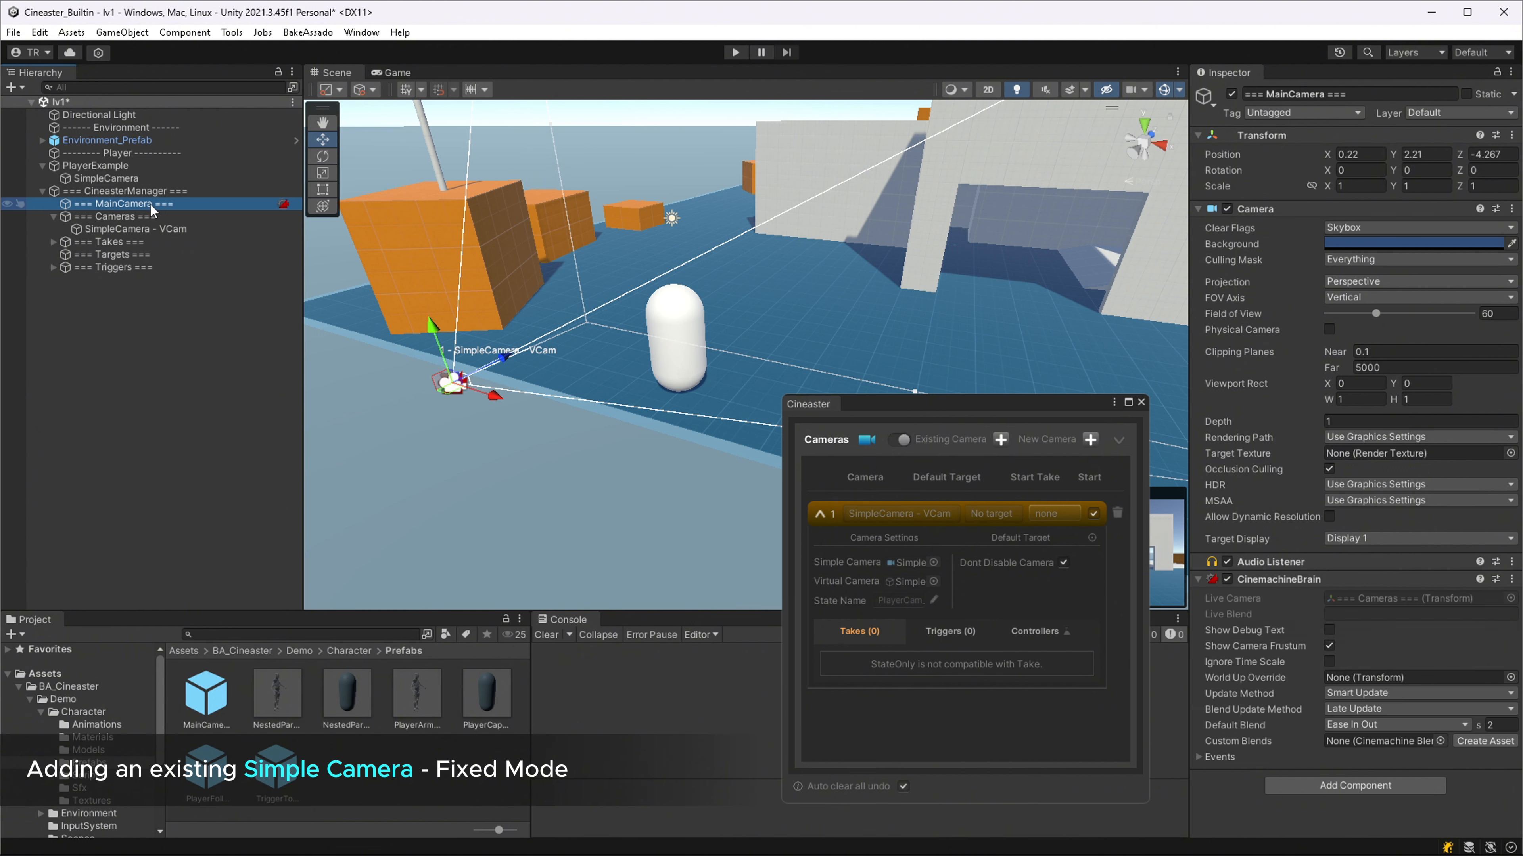
# Collapse the SimpleCamera - VCam entry, move the Cineaster window clear of the view and run the scene in Play mode.
pyautogui.click(819, 513)
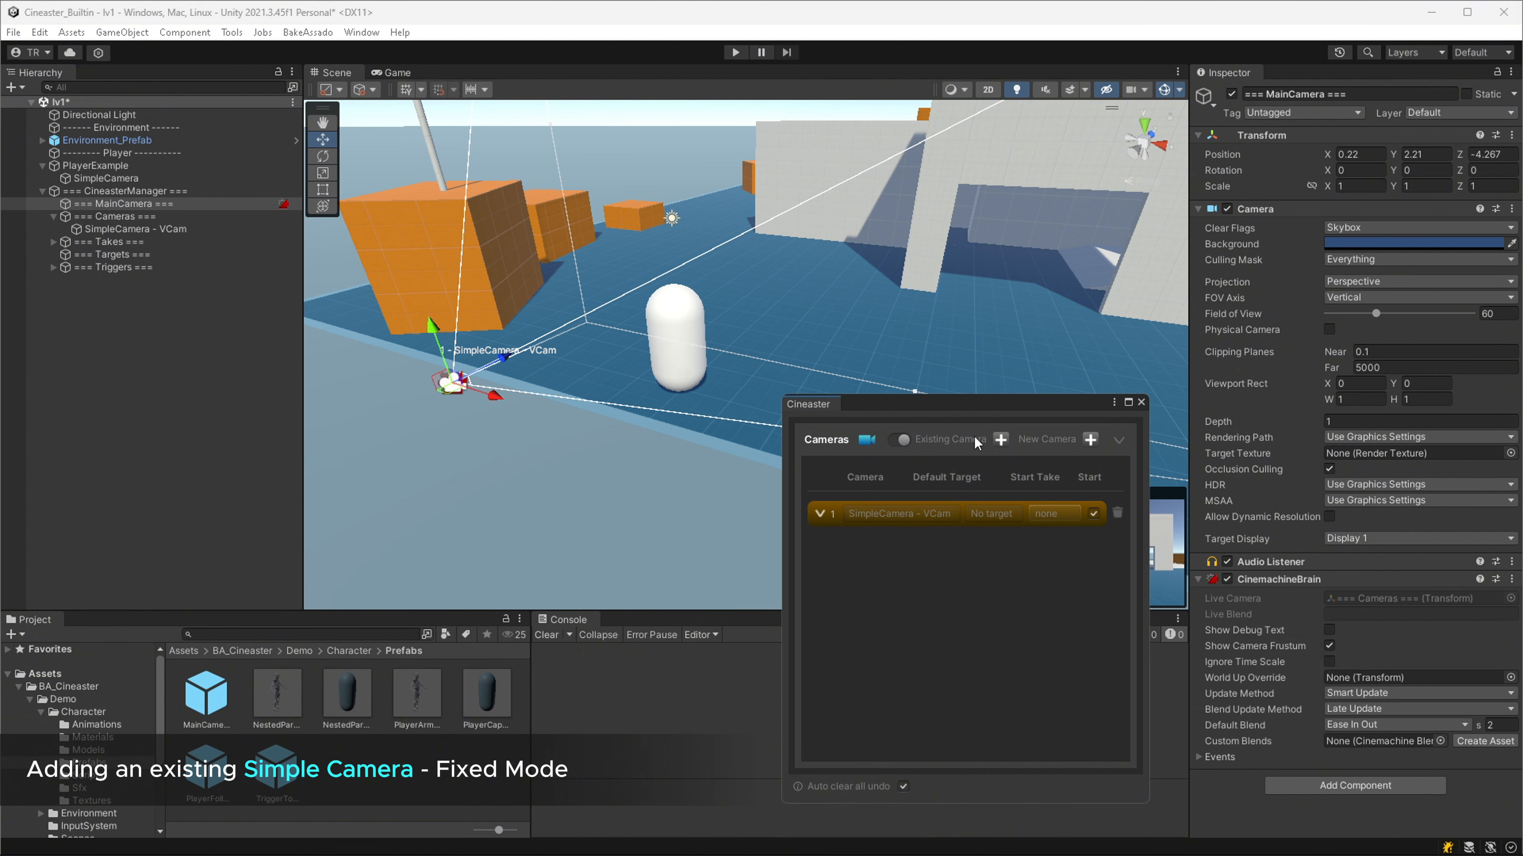
pyautogui.moveTo(977, 407); pyautogui.dragTo(998, 465)
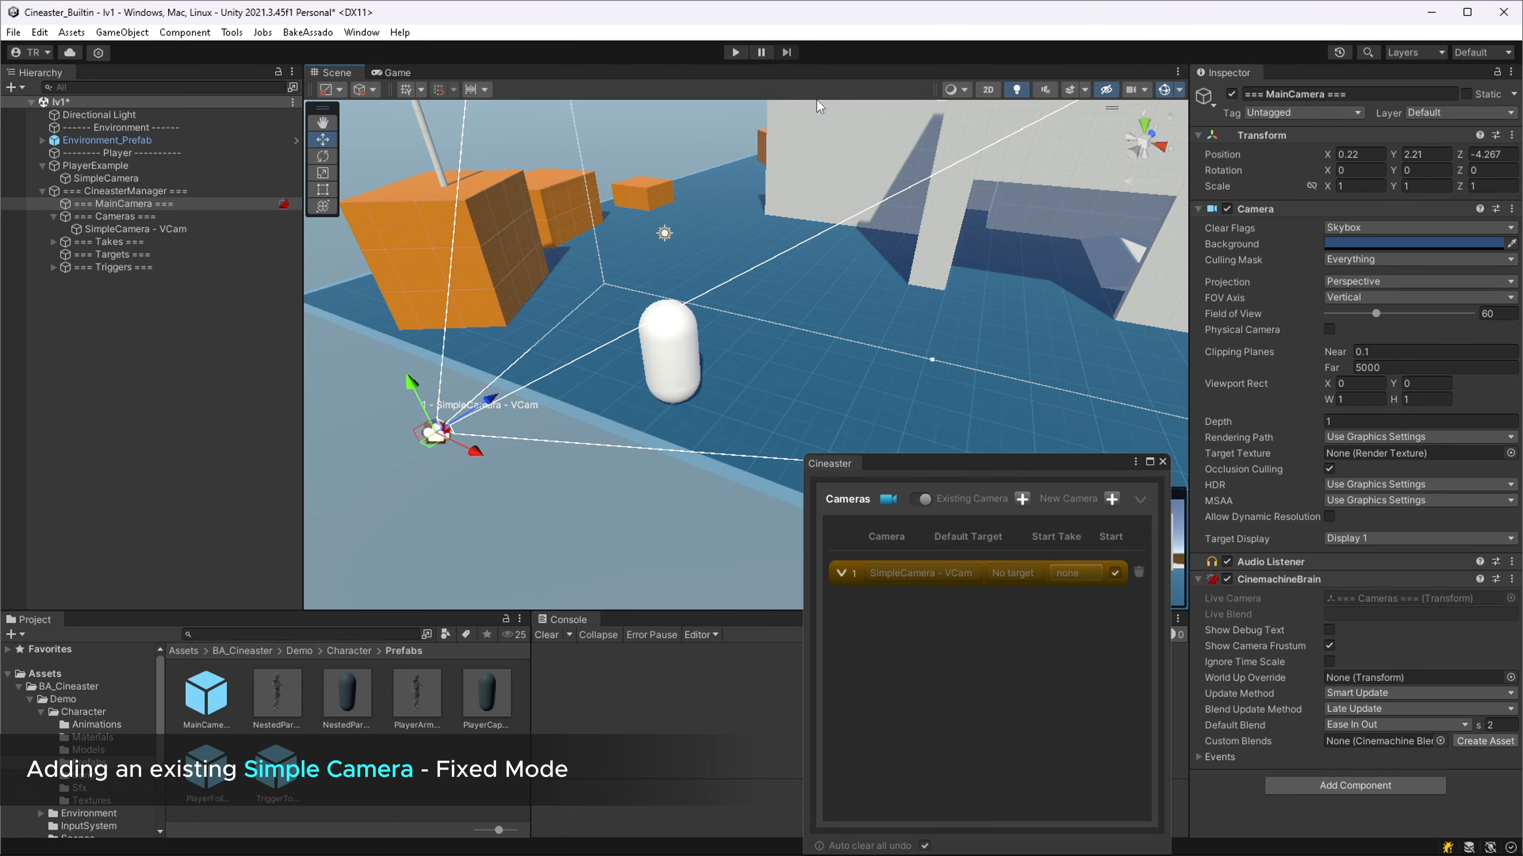
pyautogui.click(735, 52)
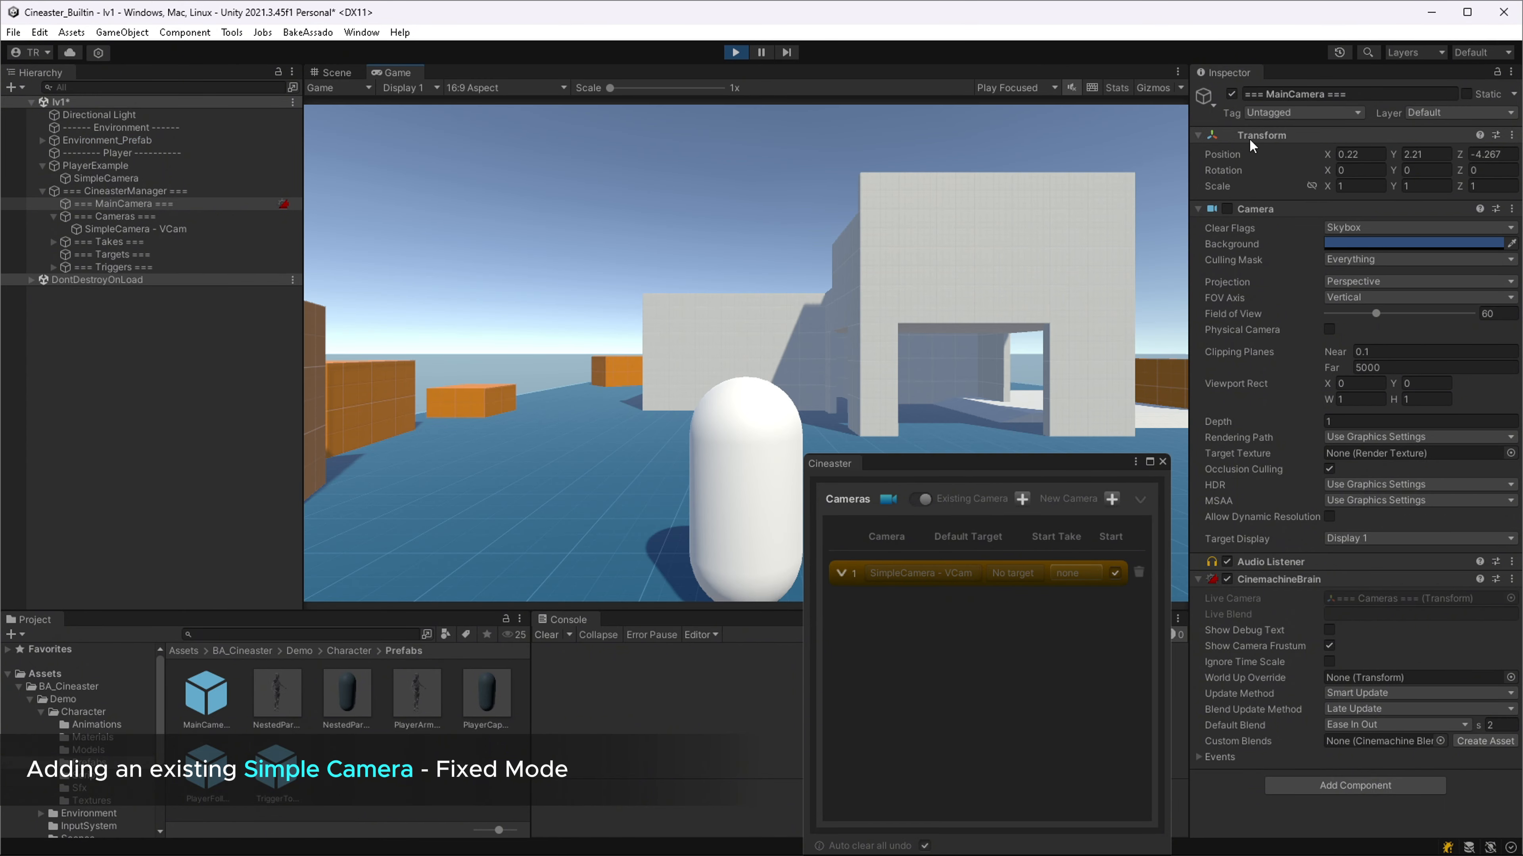
# Move and rotate PlayerExample in the running scene to test how its fixed camera follows.
pyautogui.click(93, 165)
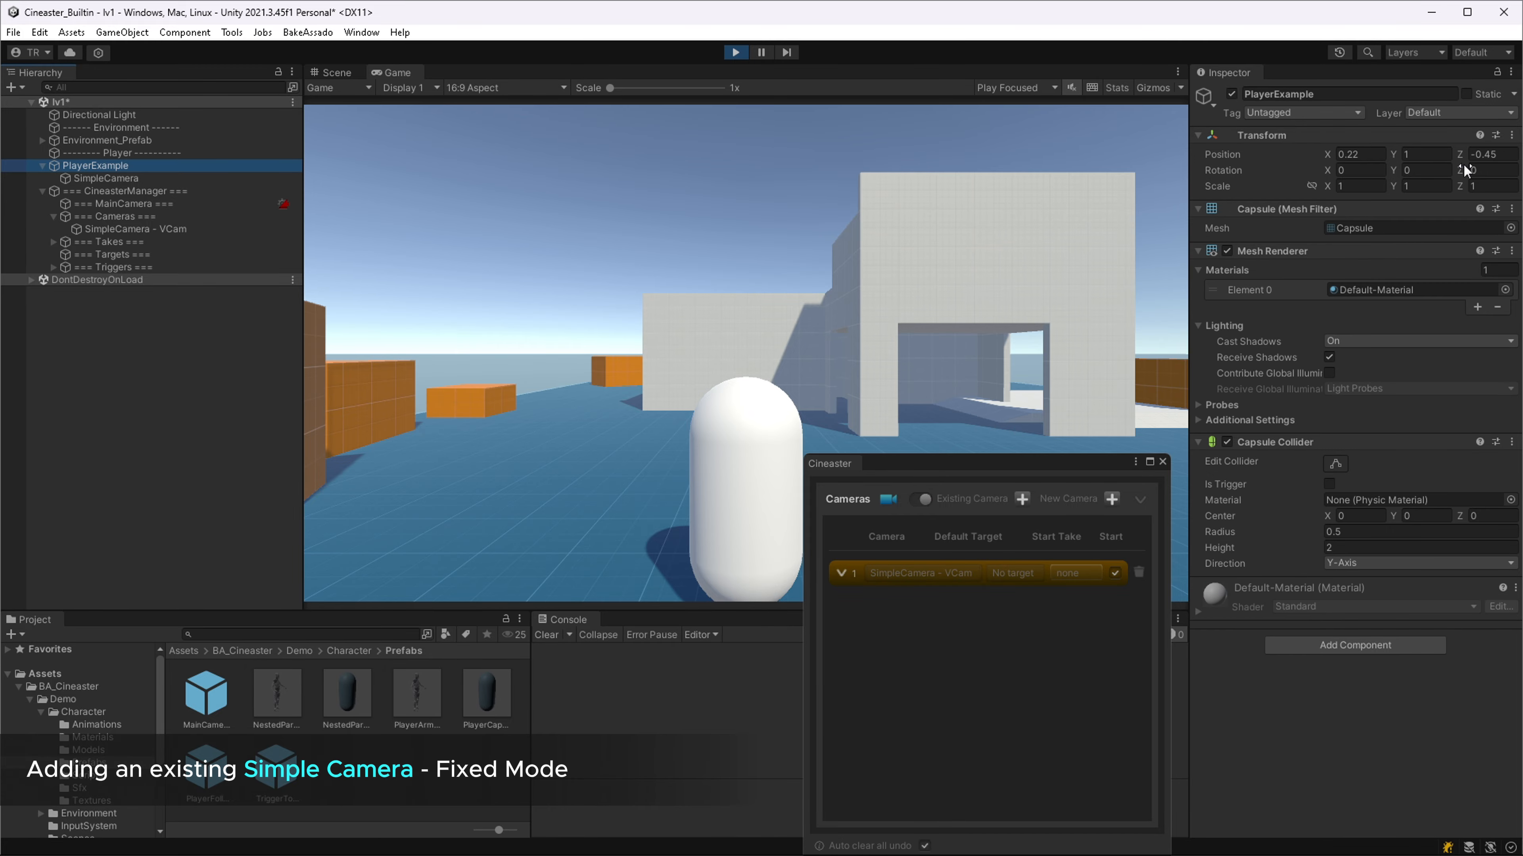
pyautogui.moveTo(1326, 156); pyautogui.dragTo(1294, 195)
pyautogui.click(336, 72)
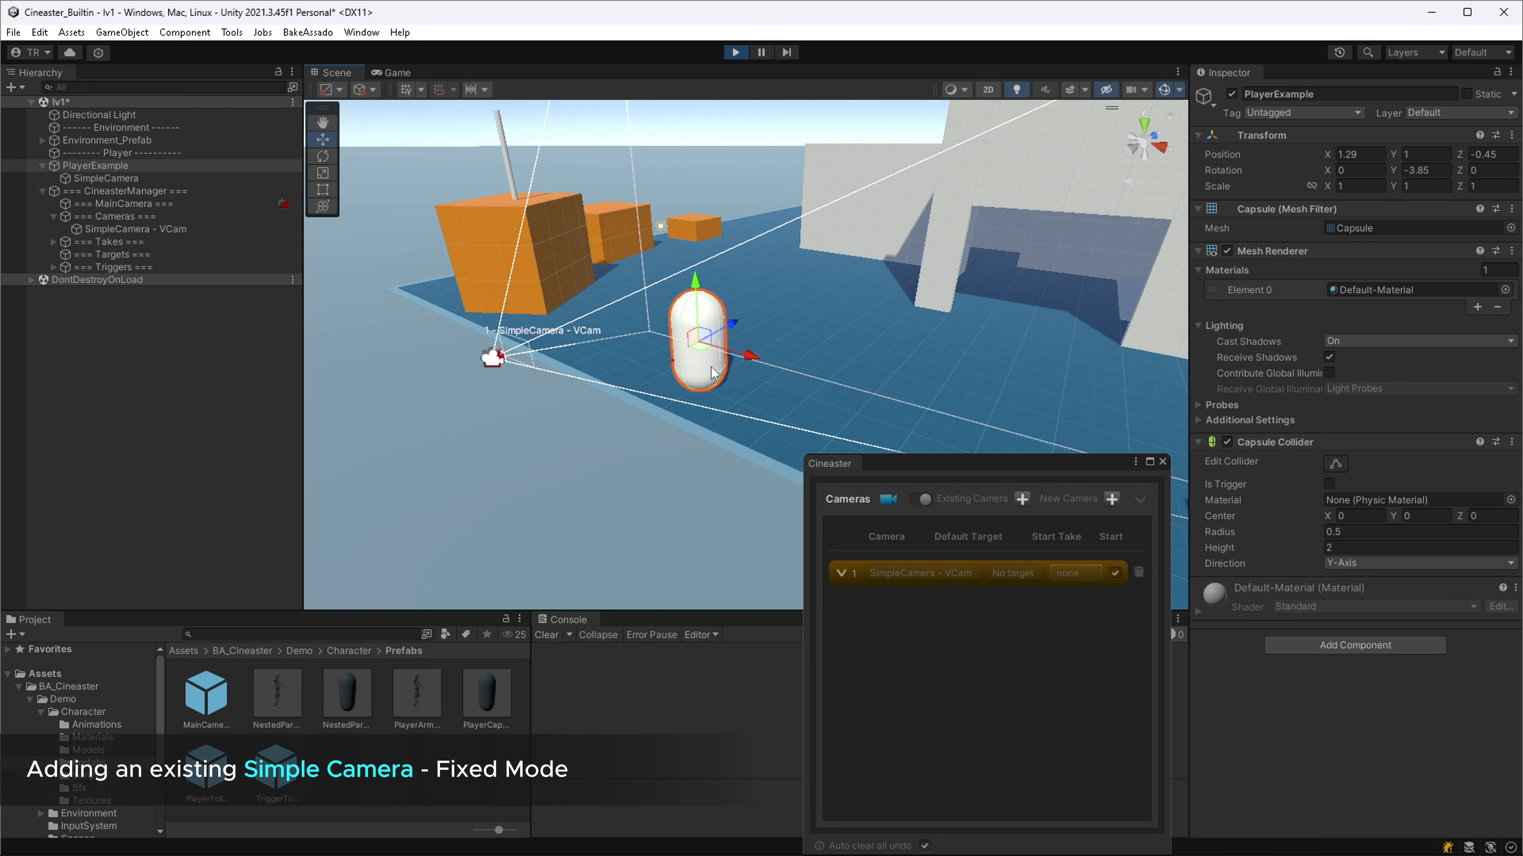
pyautogui.moveTo(701, 347); pyautogui.dragTo(621, 352)
pyautogui.press('e')
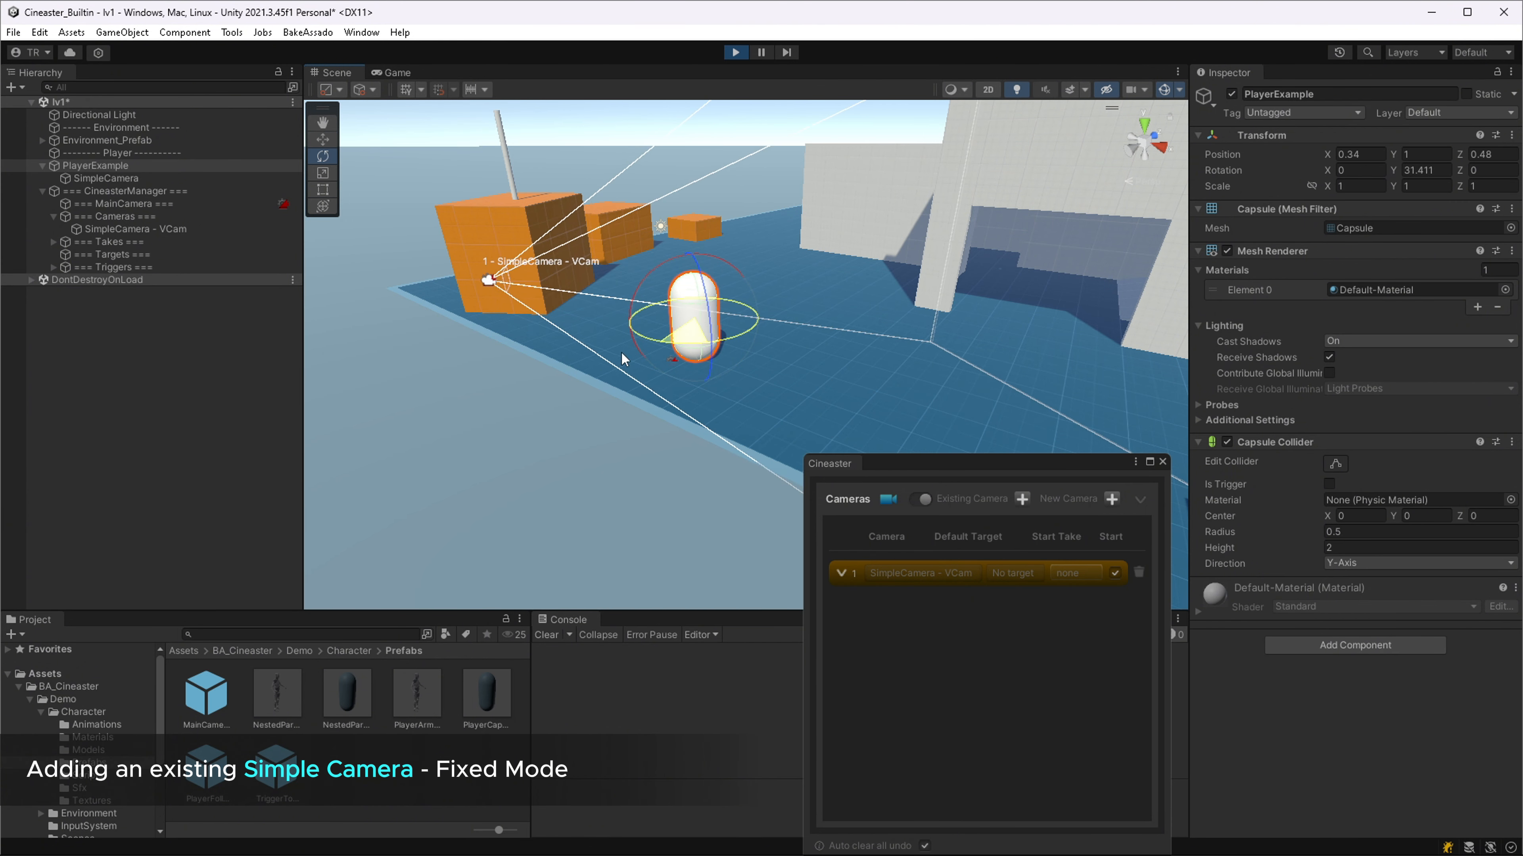
# Check SimpleCamera and SimpleCamera - VCam in the running scene.
pyautogui.click(107, 178)
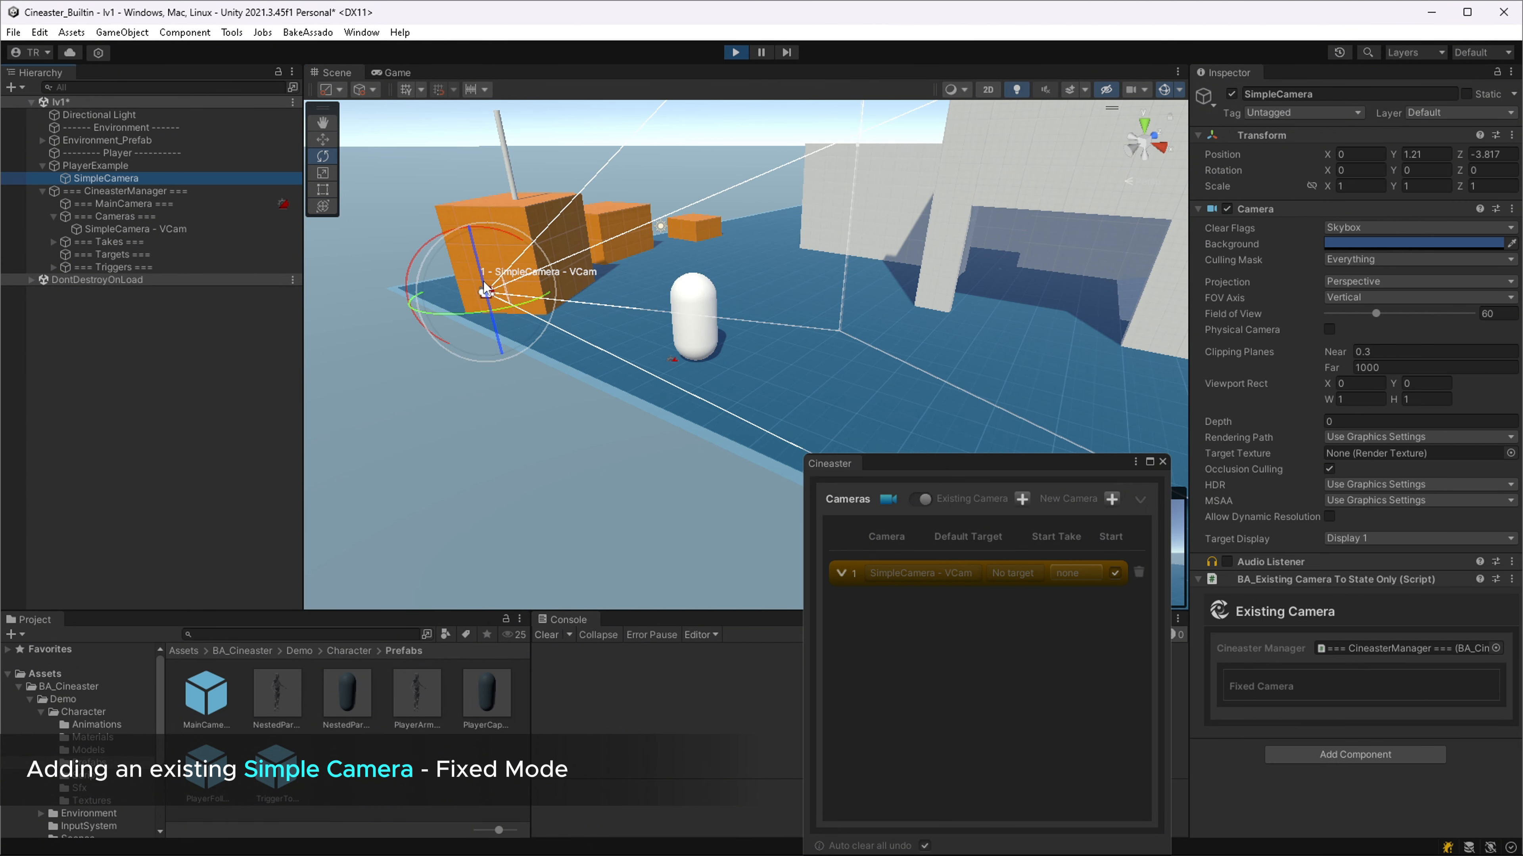
pyautogui.click(150, 229)
pyautogui.keyDown('alt'); pyautogui.moveTo(454, 279); pyautogui.dragTo(665, 311); pyautogui.keyUp('alt')
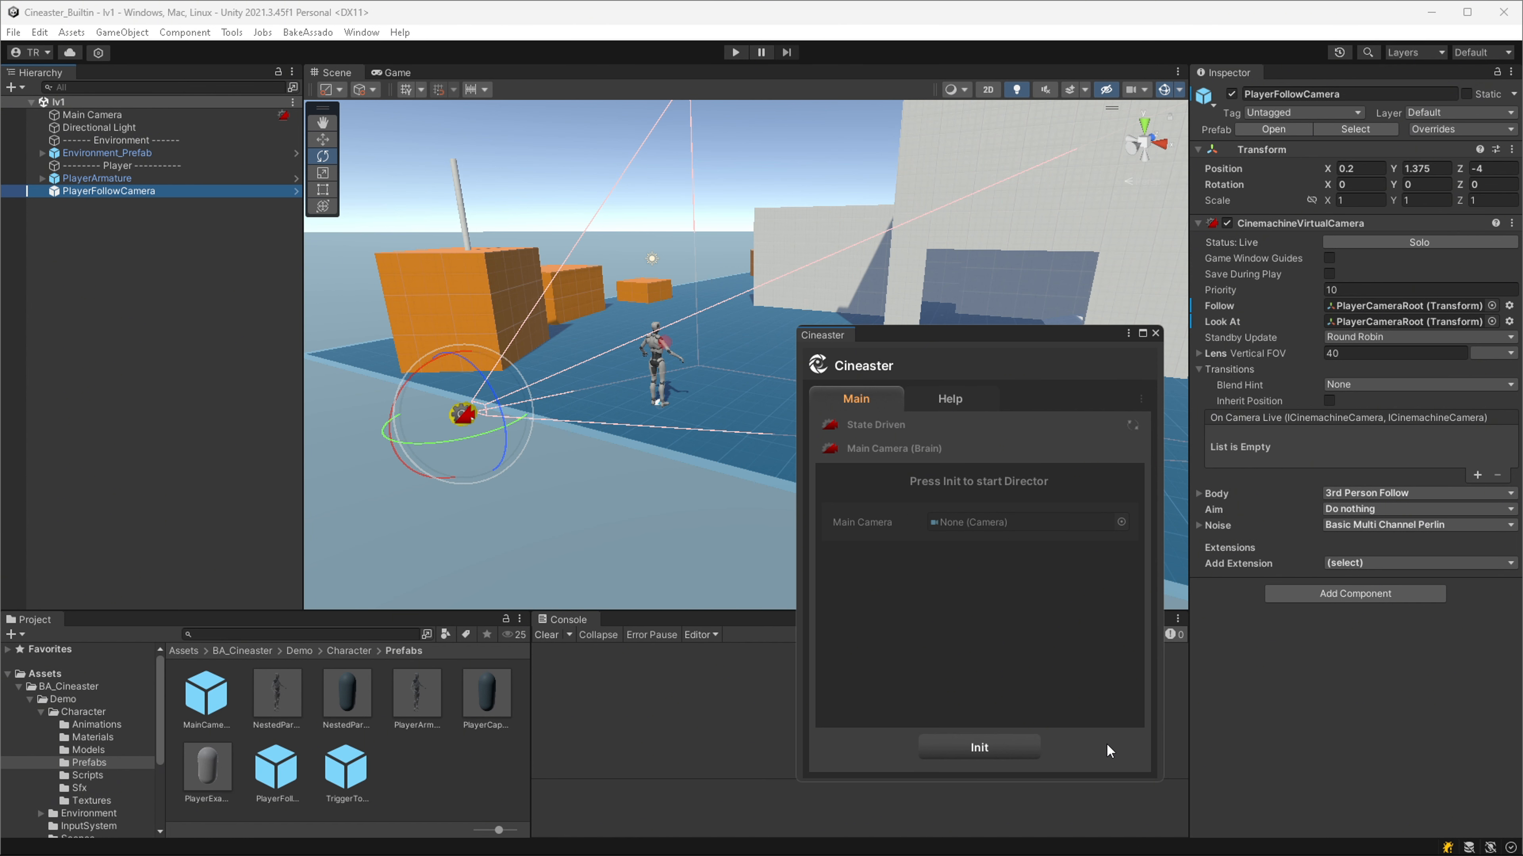
# Initialize the Cineaster director in the PlayerArmature scene and delete the original Main Camera.
pyautogui.click(1030, 754)
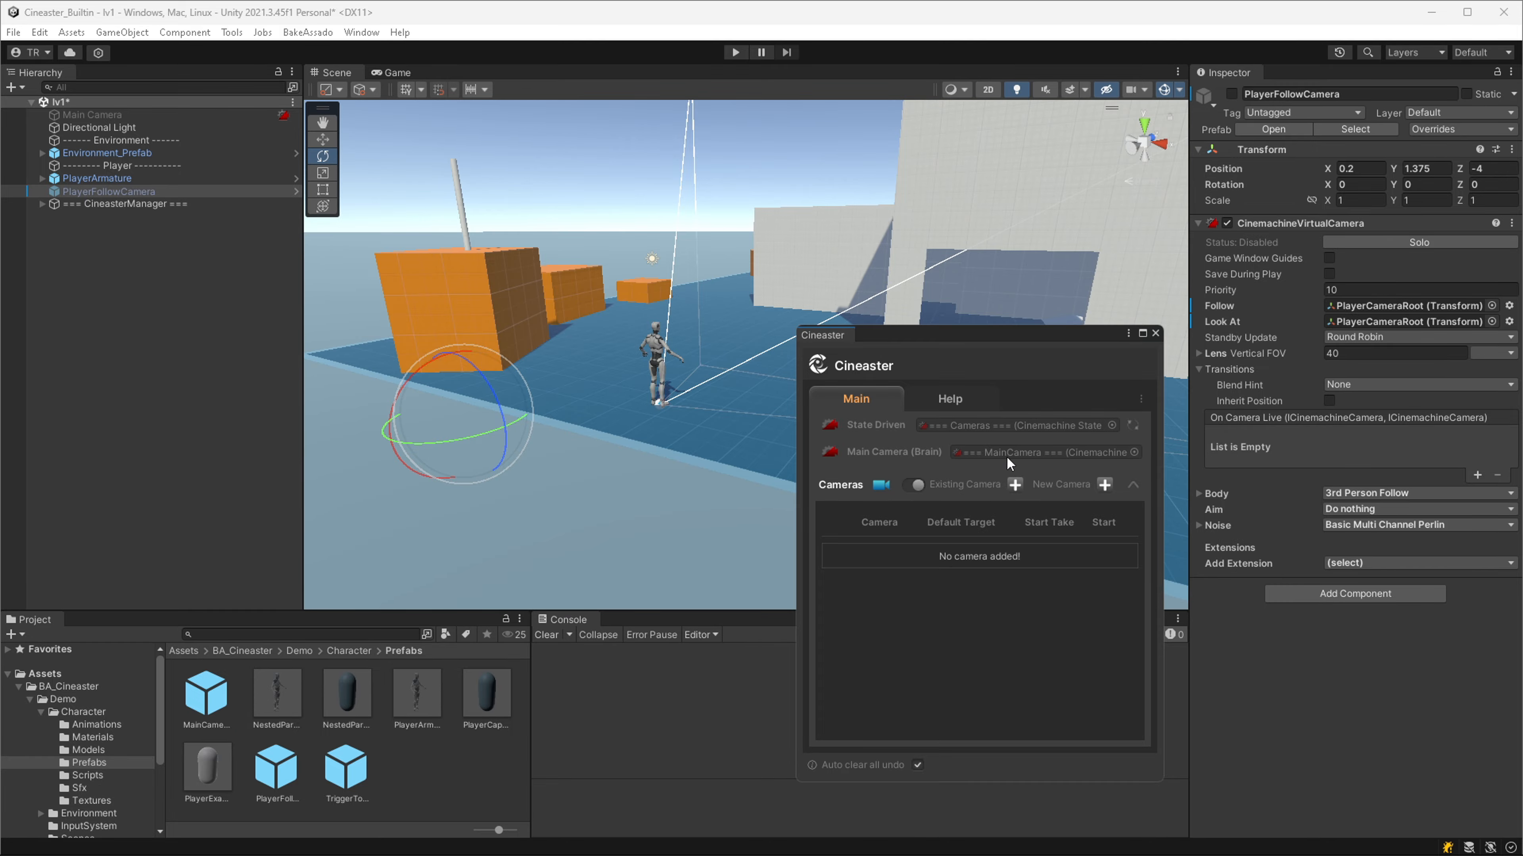
pyautogui.click(100, 113)
pyautogui.press('Delete')
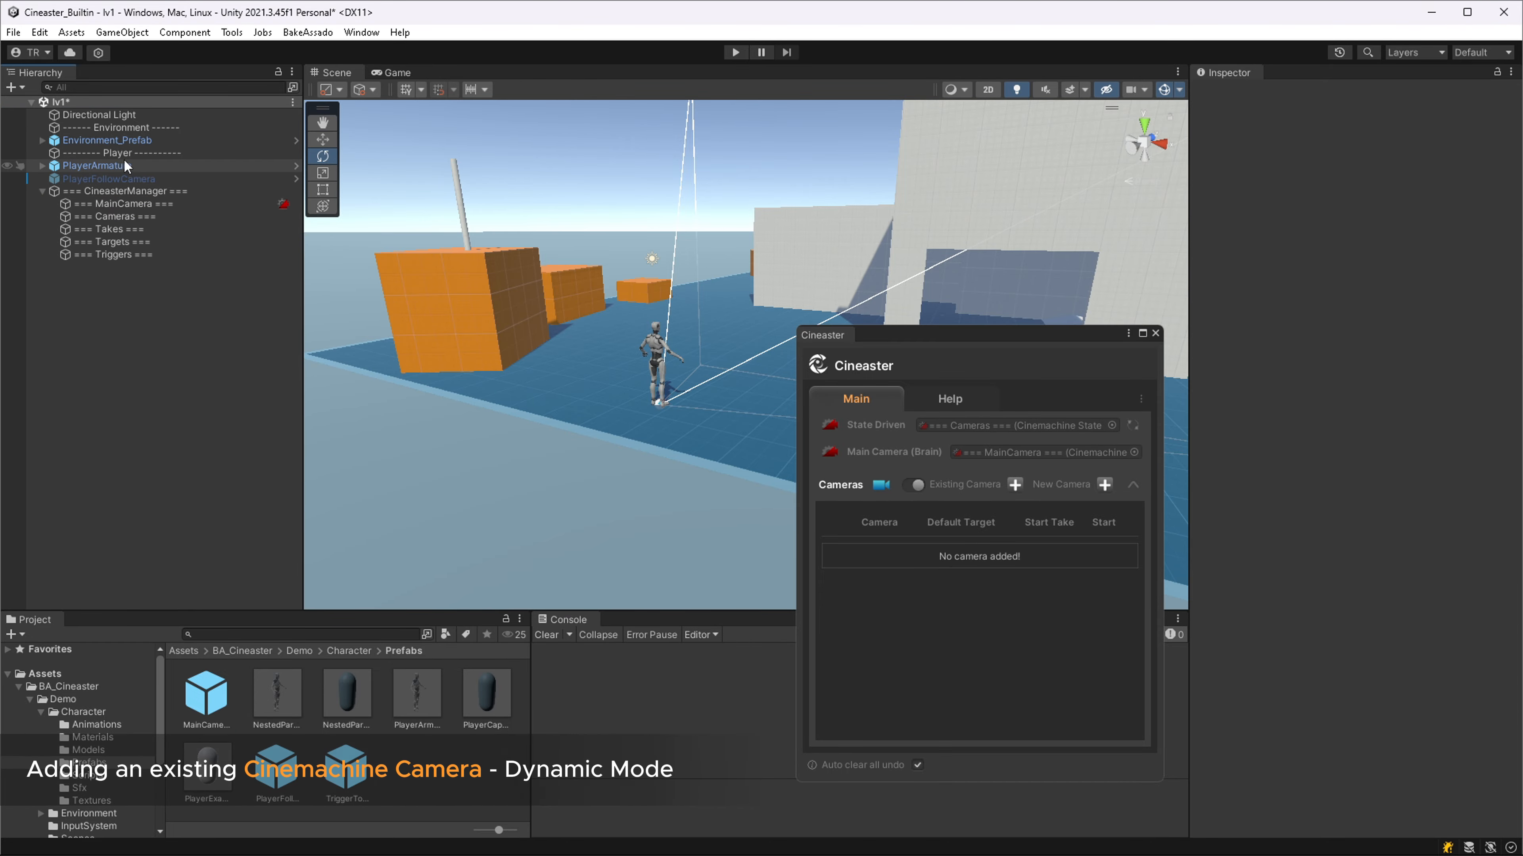
# Set up an existing camera with type CinemachineCamera, assign mode Dynamic and state name PlayerCam_State.
pyautogui.click(1015, 484)
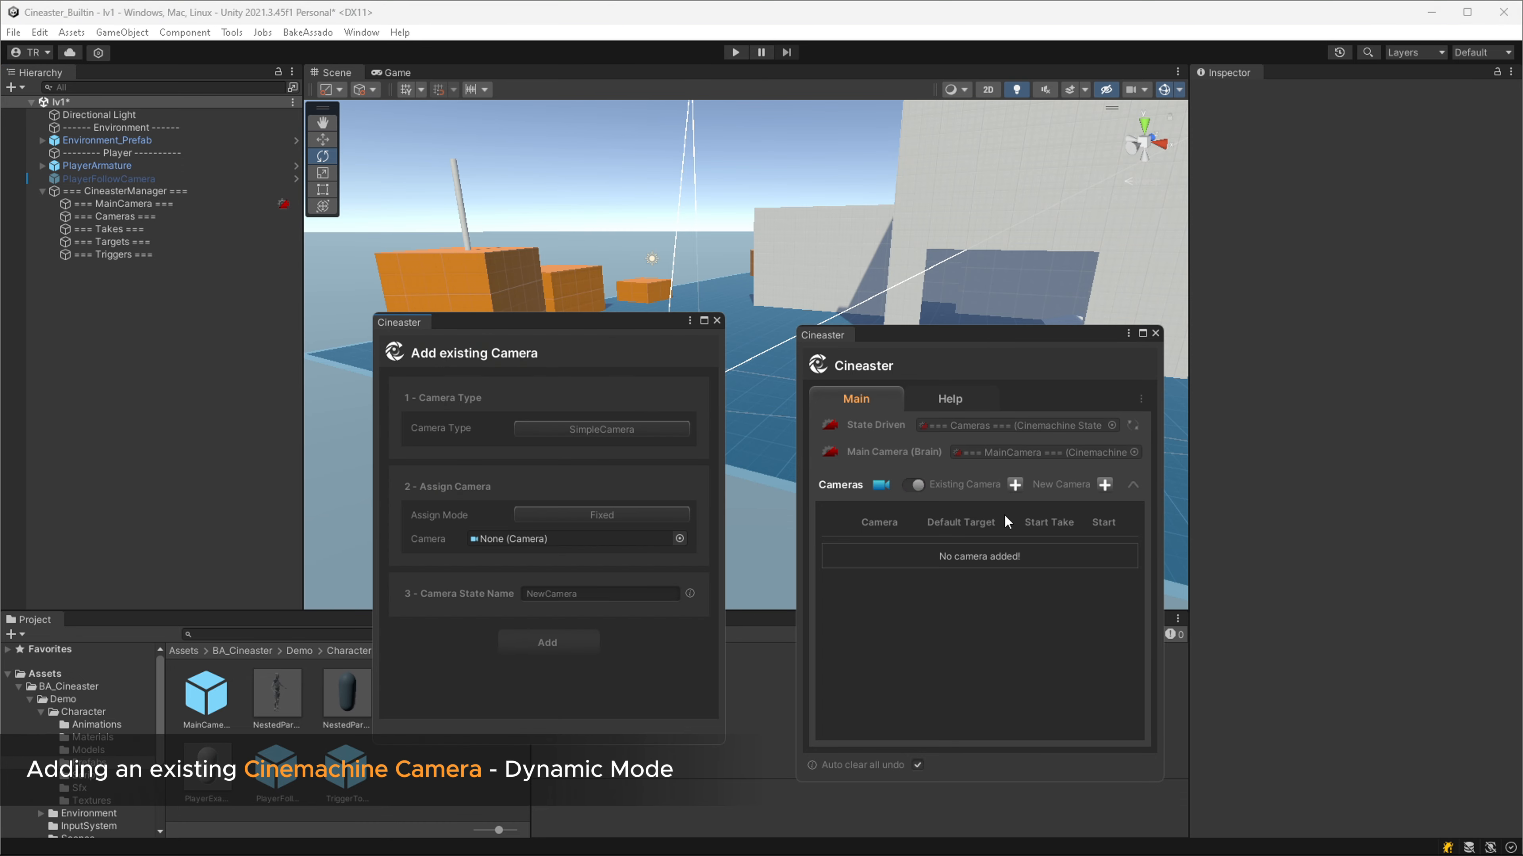
pyautogui.click(630, 430)
pyautogui.click(609, 468)
pyautogui.click(623, 514)
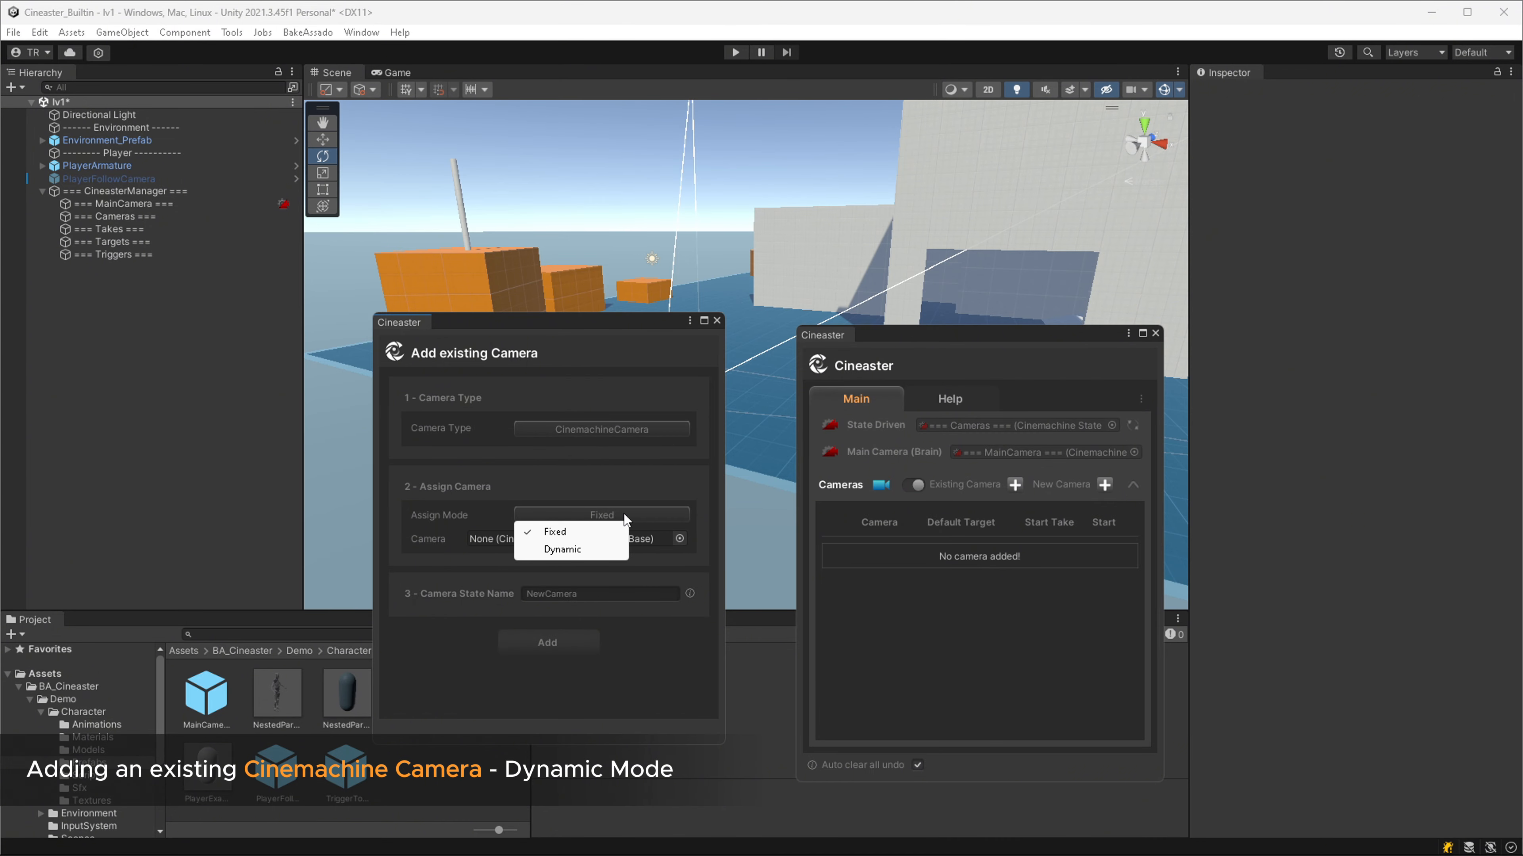
pyautogui.click(585, 550)
pyautogui.click(596, 569)
pyautogui.write('Player')
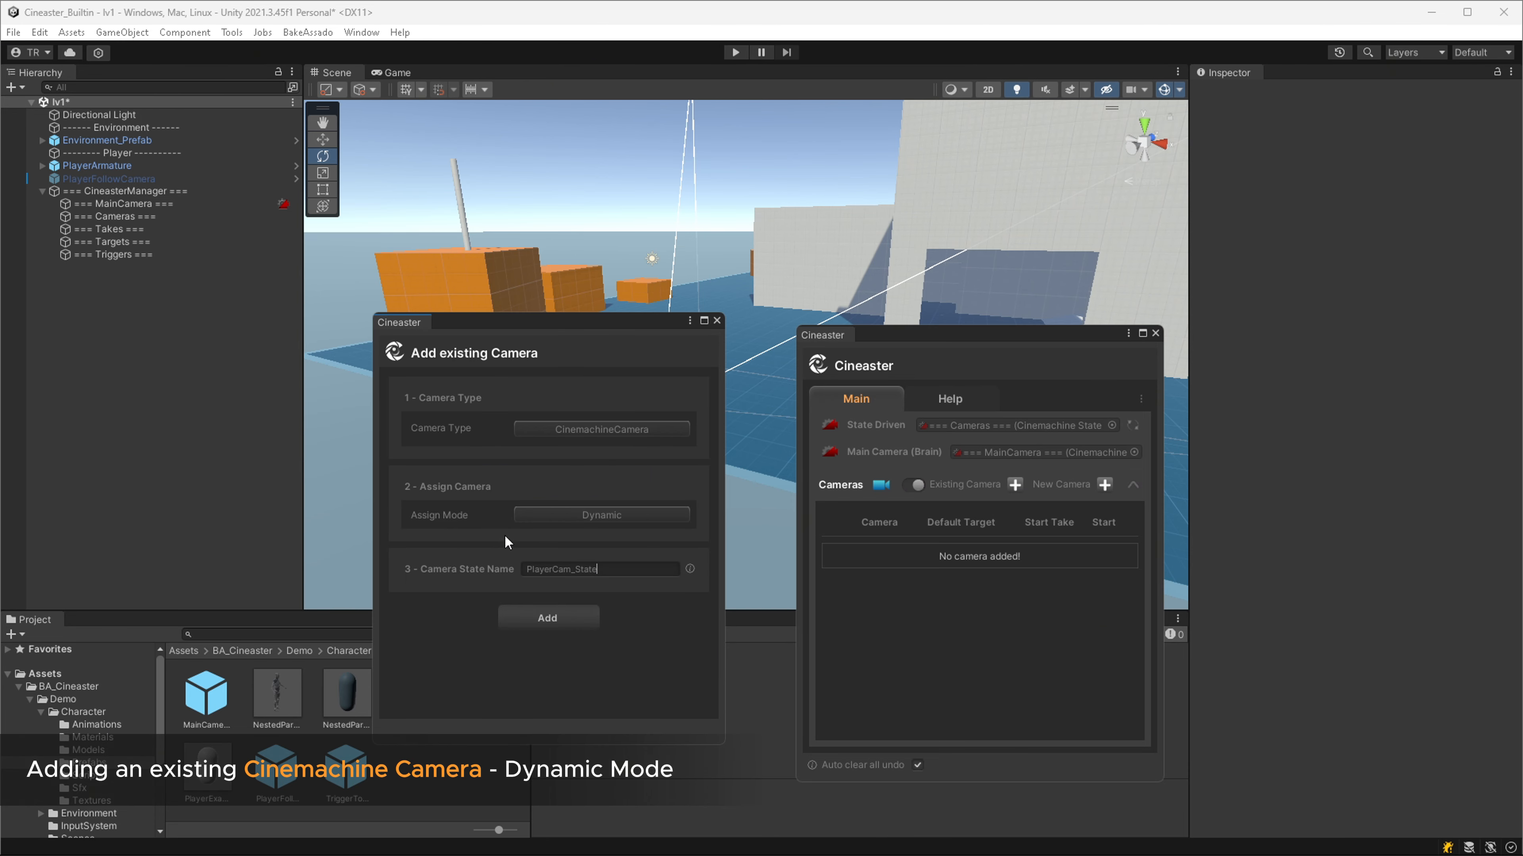
# Make PlayerFollowCamera active in the scene and add the dynamic PlayerCam_State camera to the Cineaster list.
pyautogui.click(82, 179)
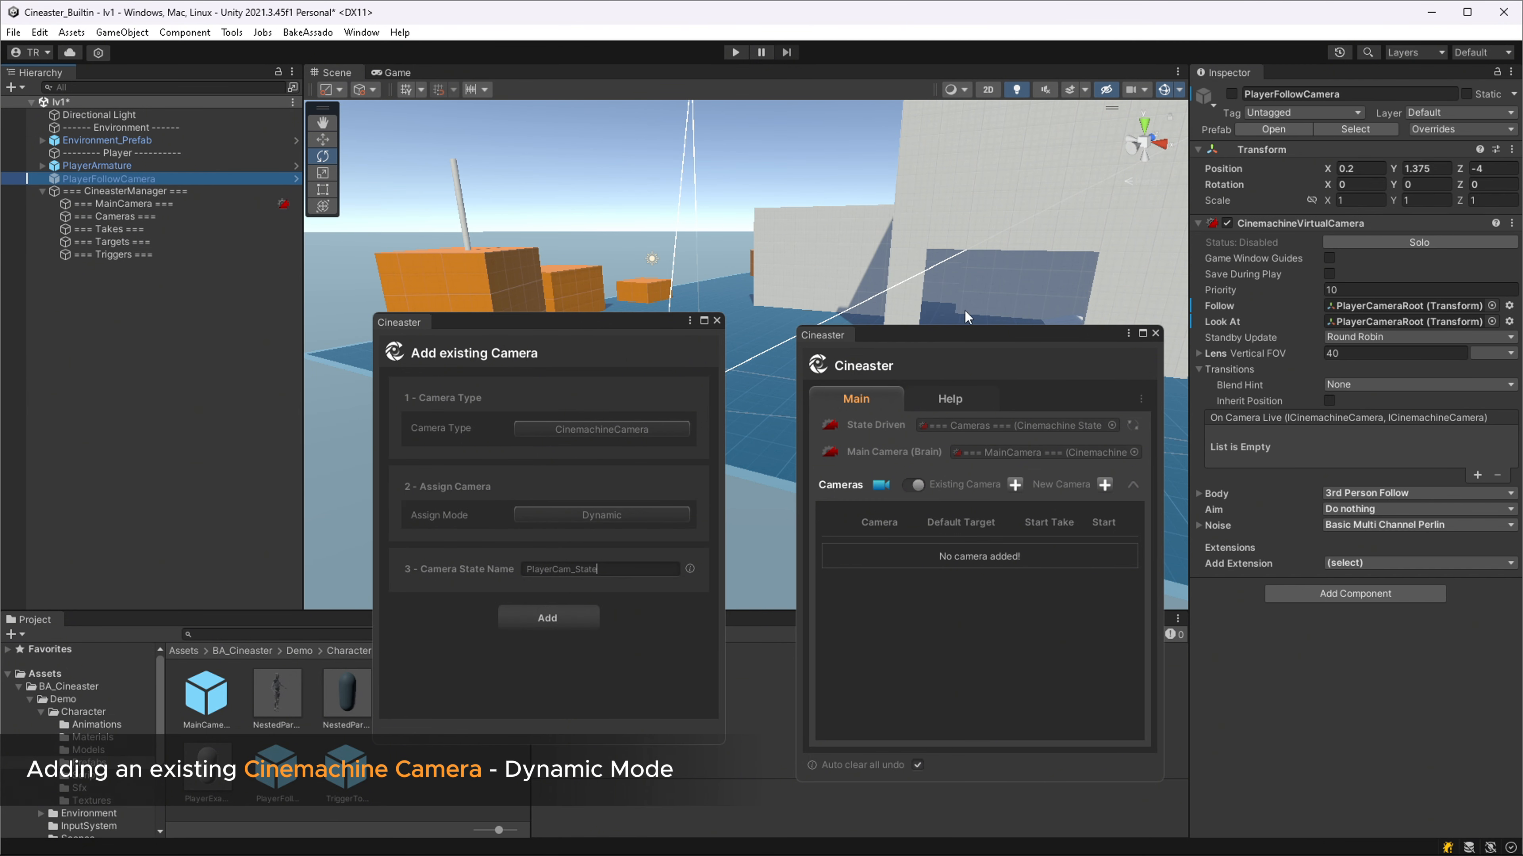
pyautogui.click(1231, 93)
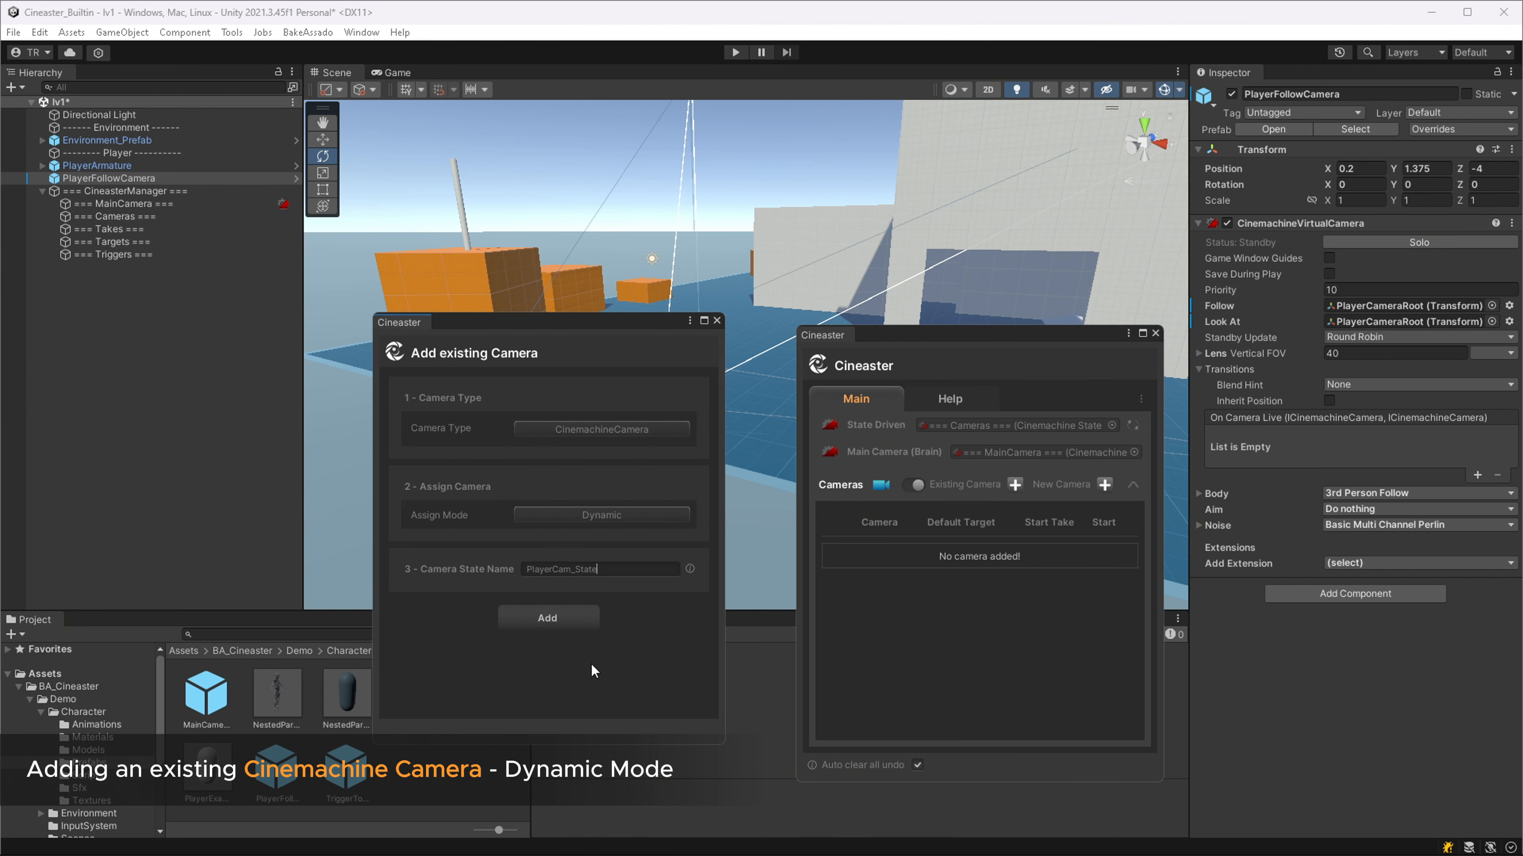
pyautogui.click(575, 619)
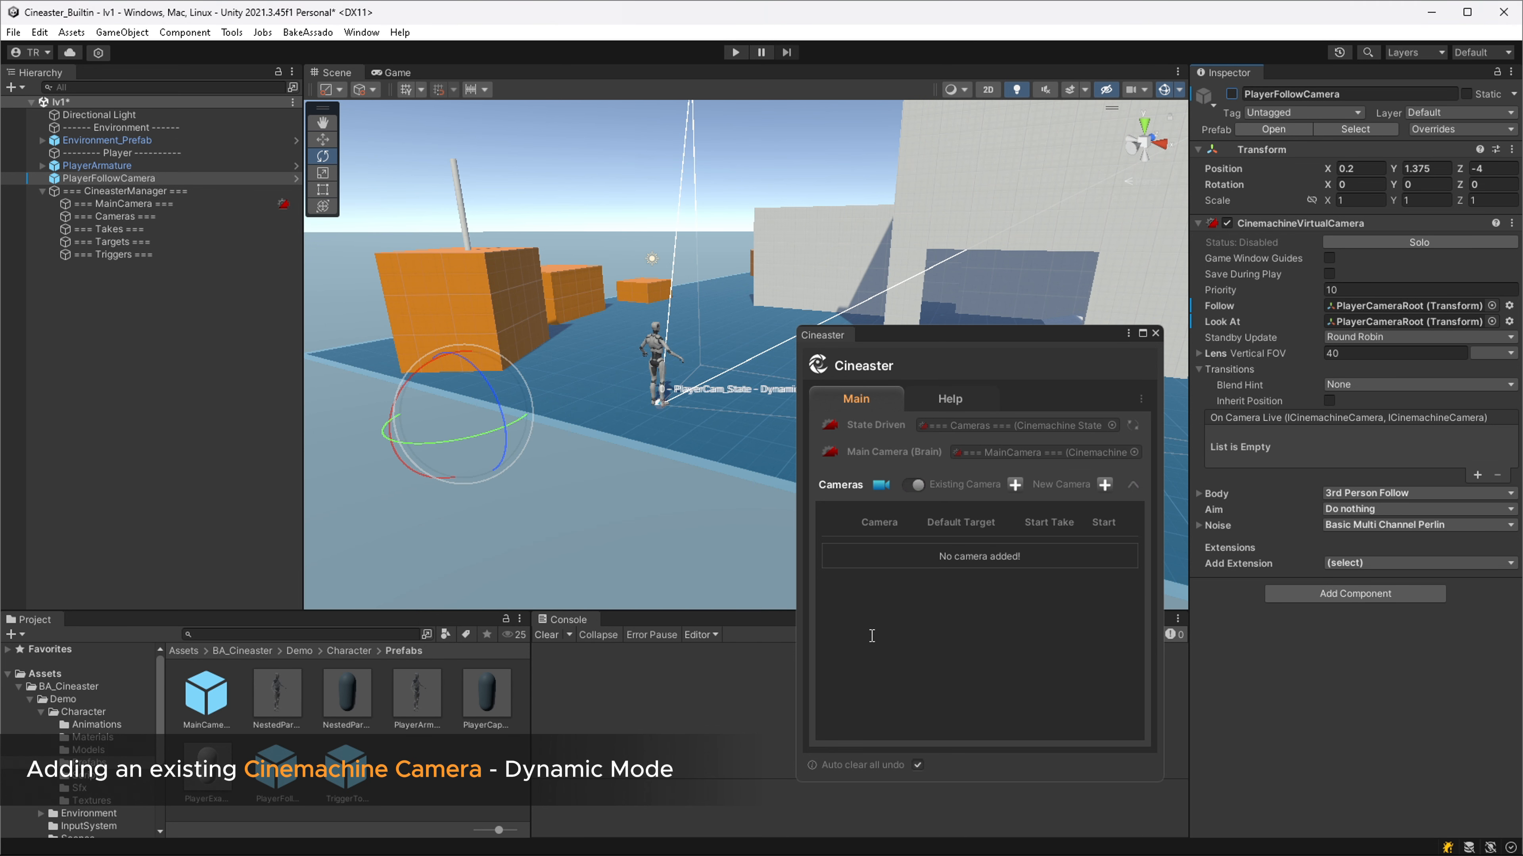
# Expand the PlayerCam_State entry, locate its Dynamic Vcam Placeholder in the widened hierarchy and inspect the placeholder's components.
pyautogui.click(834, 560)
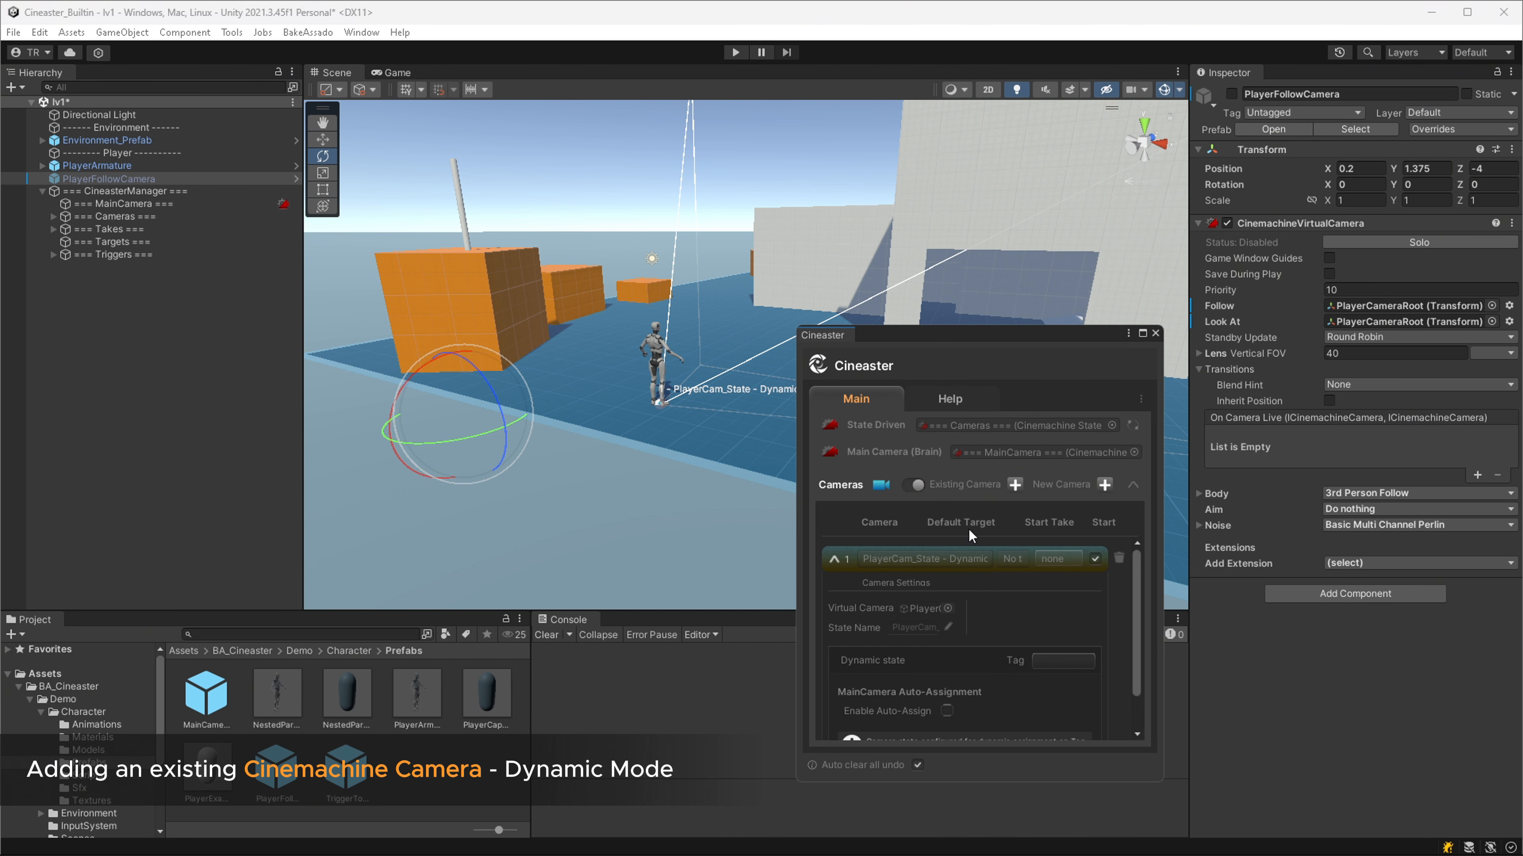
pyautogui.click(1133, 486)
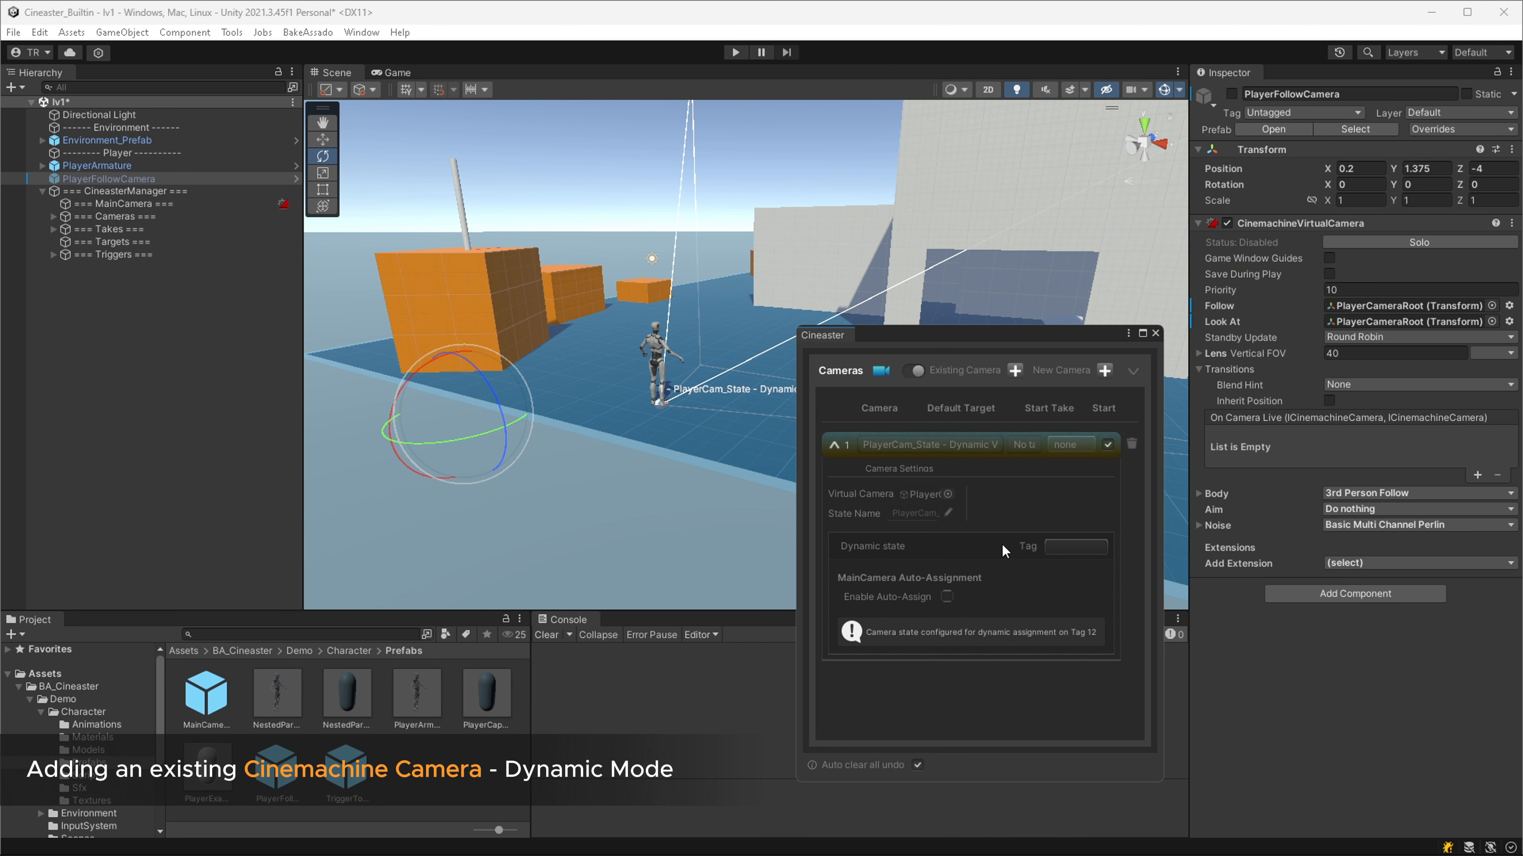
pyautogui.click(916, 509)
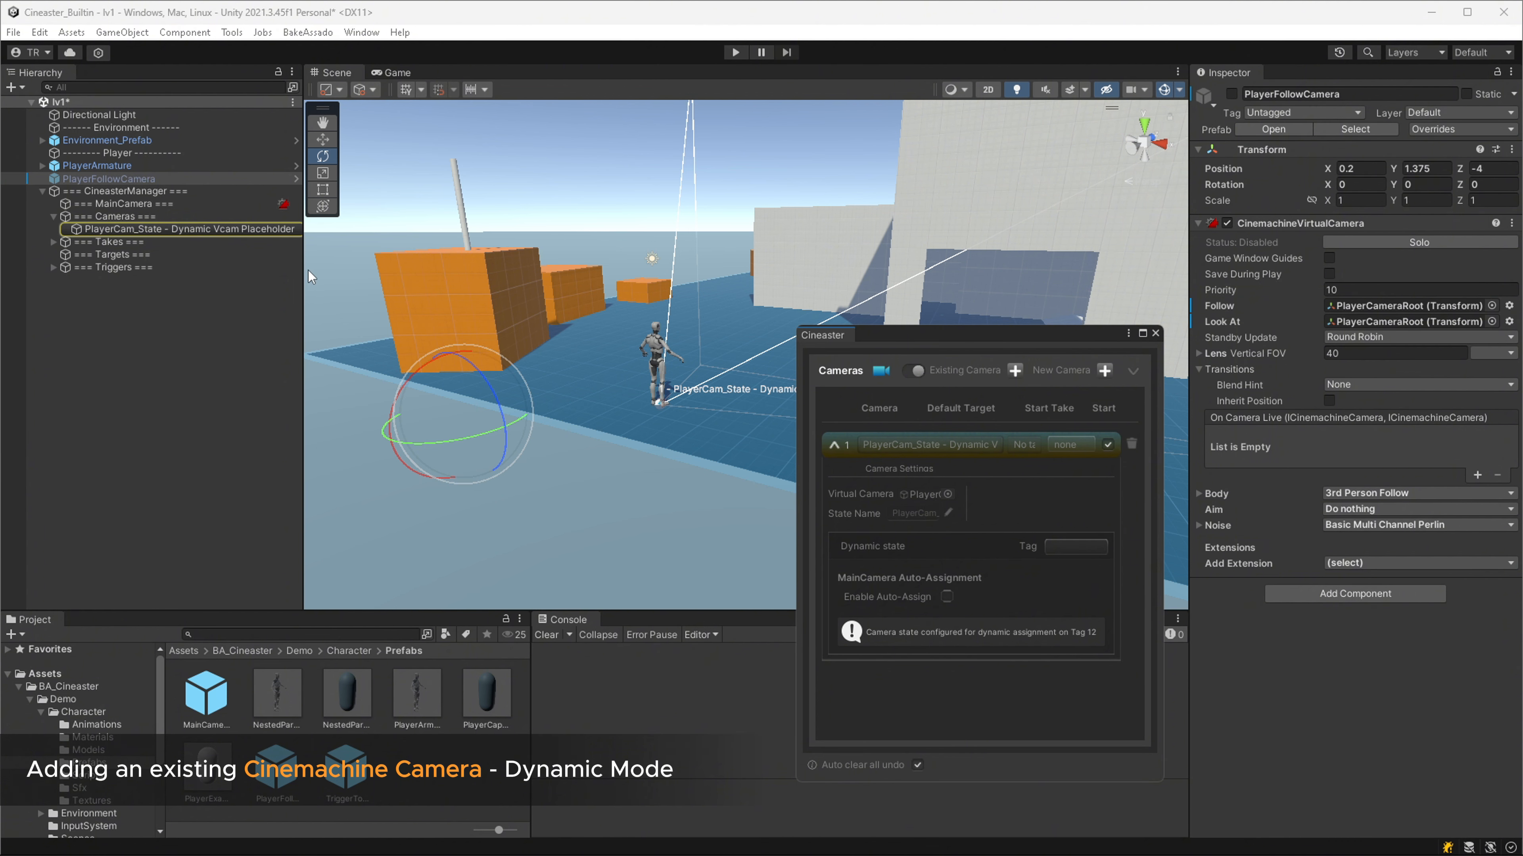
pyautogui.moveTo(303, 268); pyautogui.dragTo(361, 264)
pyautogui.keyDown('alt'); pyautogui.moveTo(524, 359); pyautogui.dragTo(581, 418); pyautogui.keyUp('alt')
pyautogui.click(149, 230)
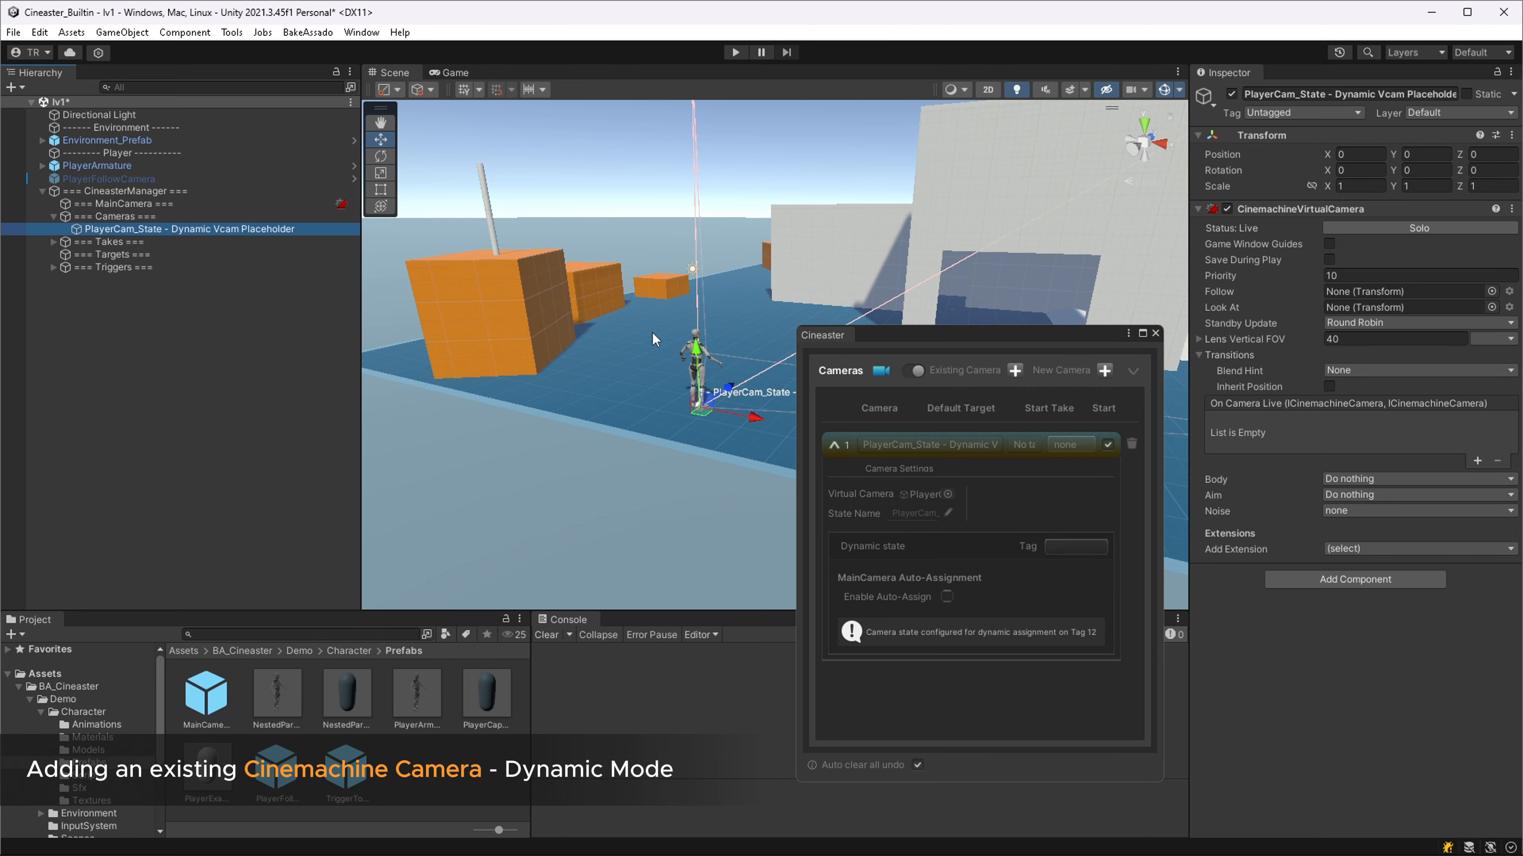
pyautogui.keyDown('alt'); pyautogui.moveTo(651, 332); pyautogui.dragTo(663, 436); pyautogui.keyUp('alt')
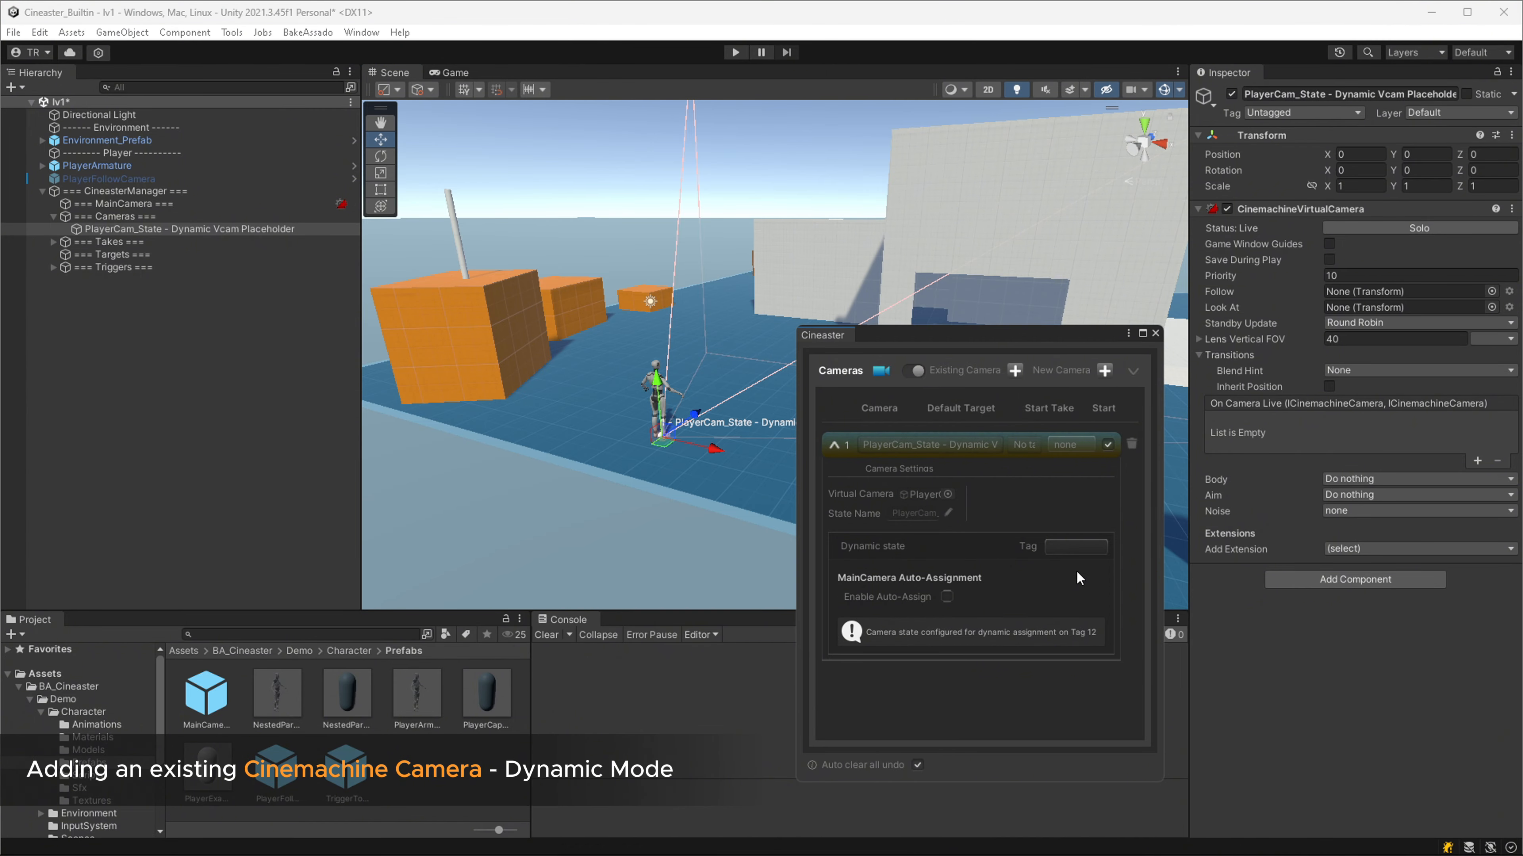
# Set the dynamic state's tag to Tag 1 and reactivate PlayerFollowCamera in the scene.
pyautogui.click(1094, 549)
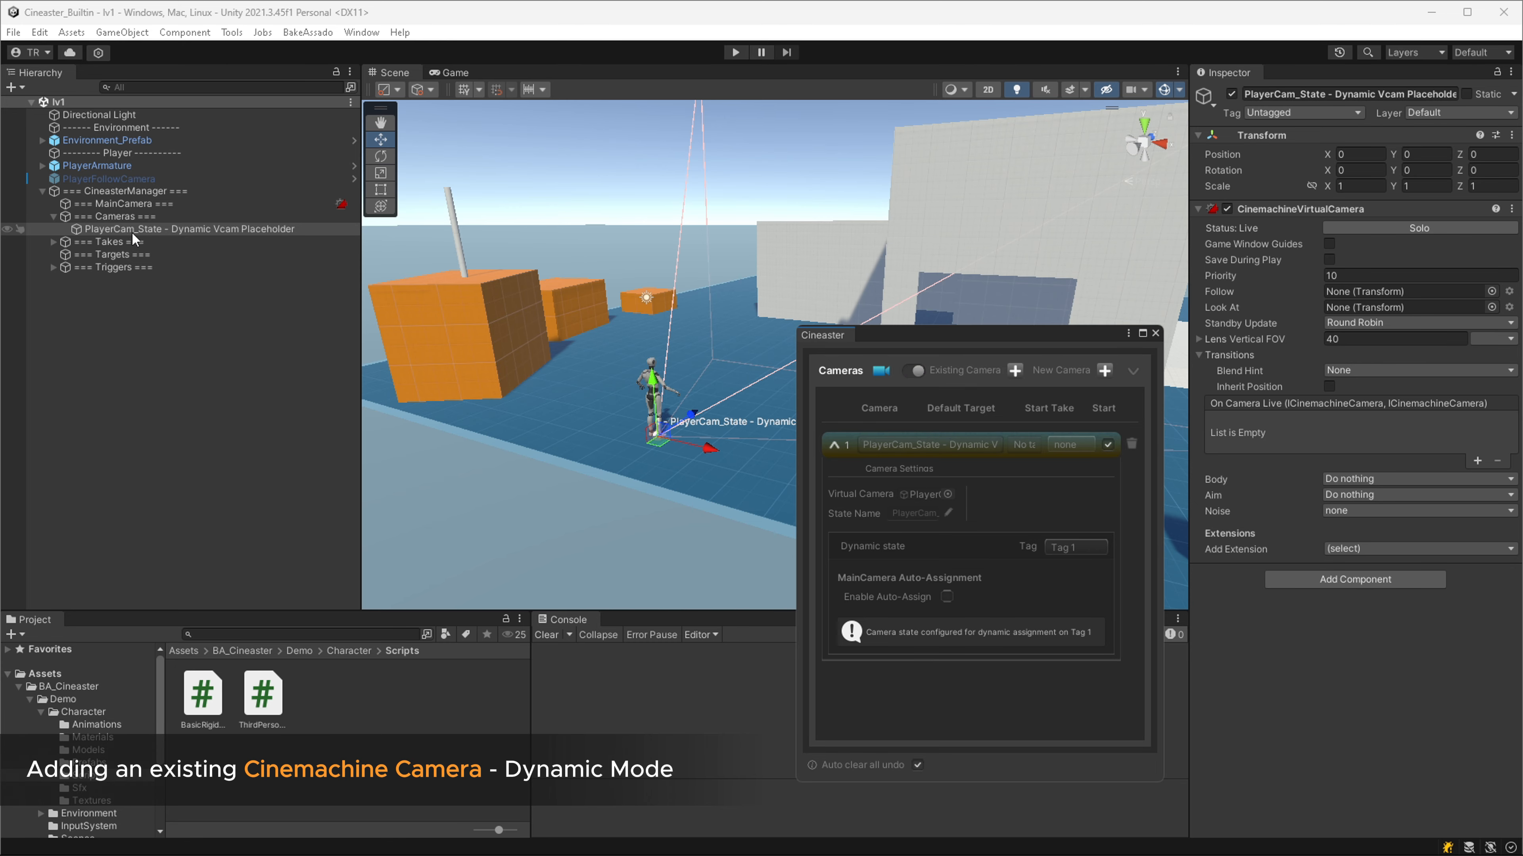
pyautogui.click(103, 179)
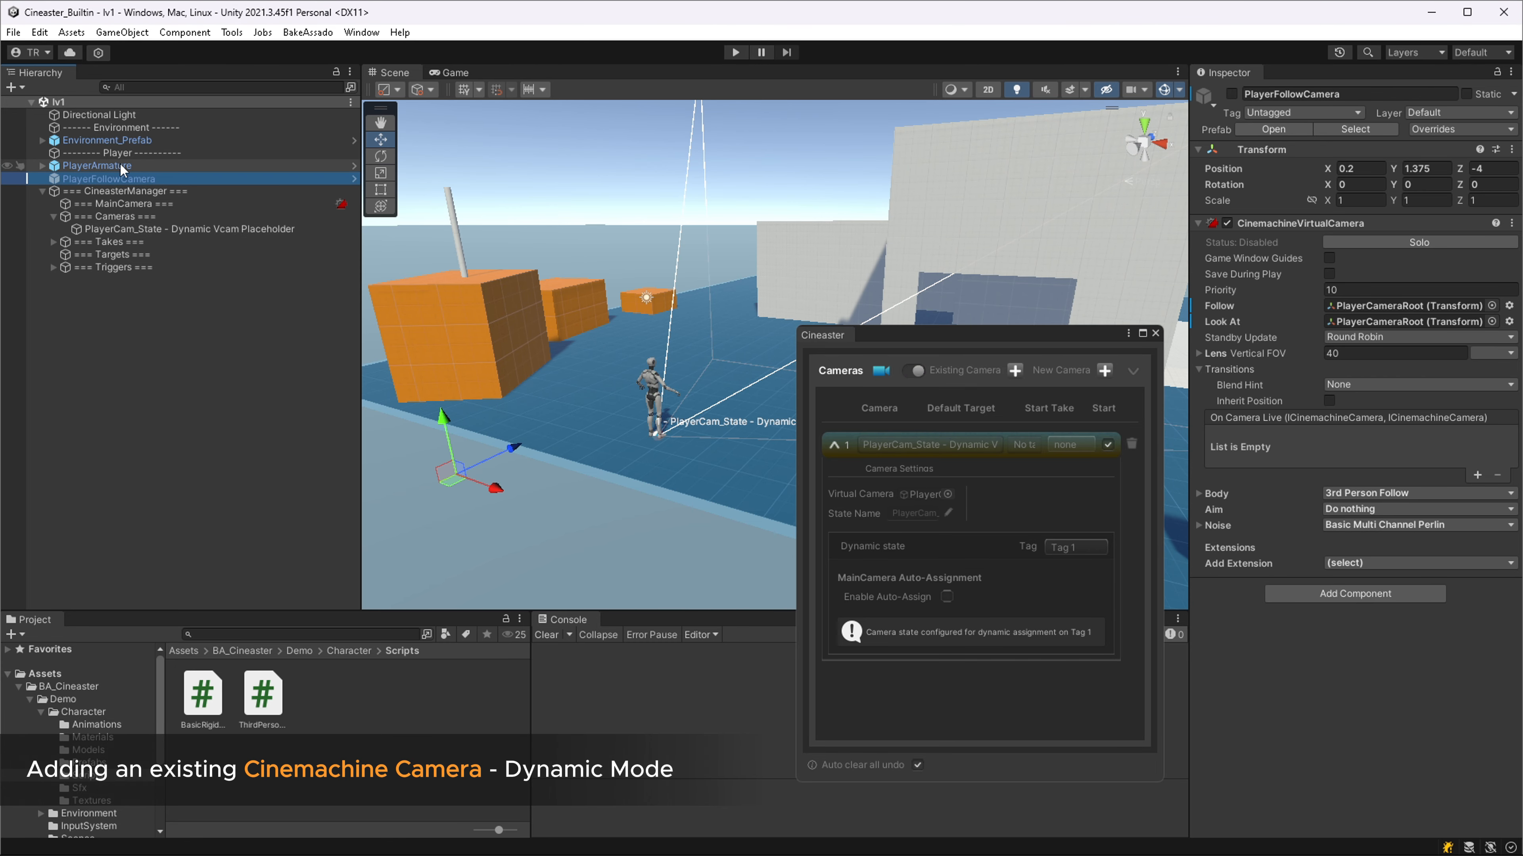
pyautogui.click(1231, 94)
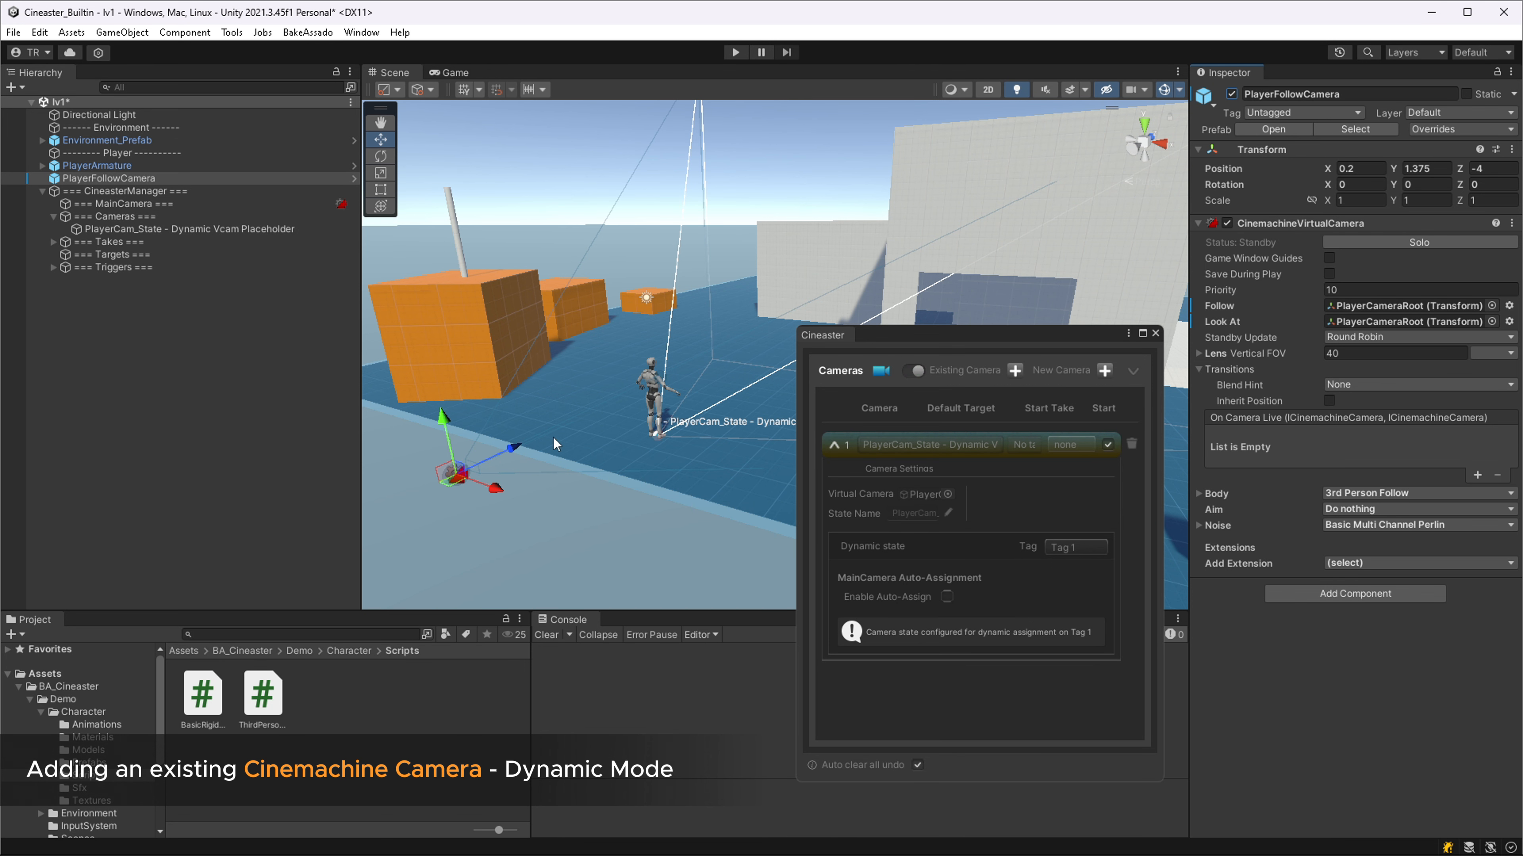
# Inspect the camera and CinemachineBrain components of the Cineaster MainCamera.
pyautogui.click(163, 195)
pyautogui.click(163, 203)
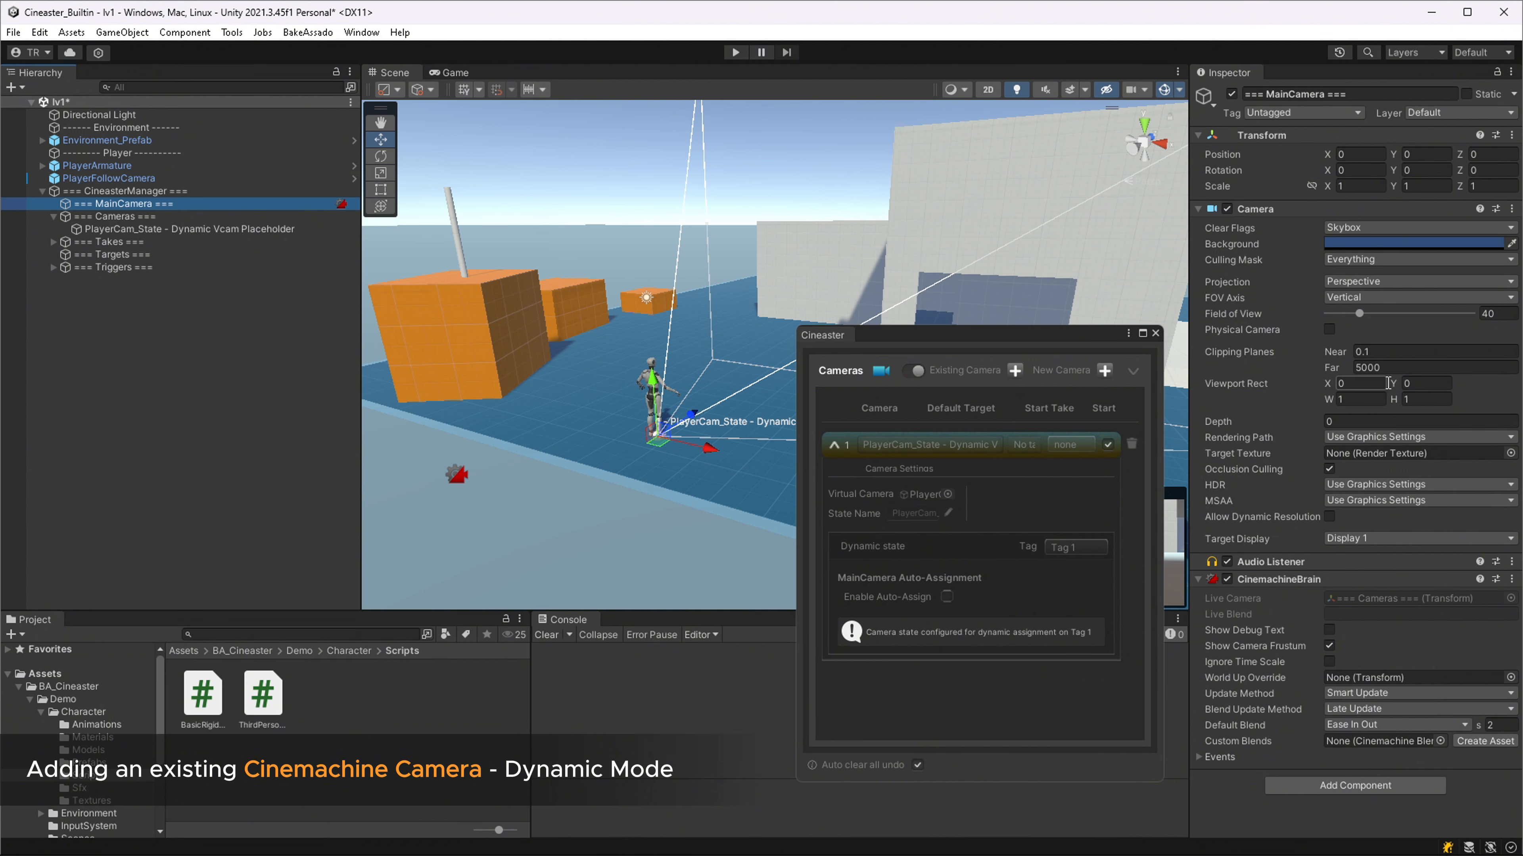
pyautogui.click(651, 396)
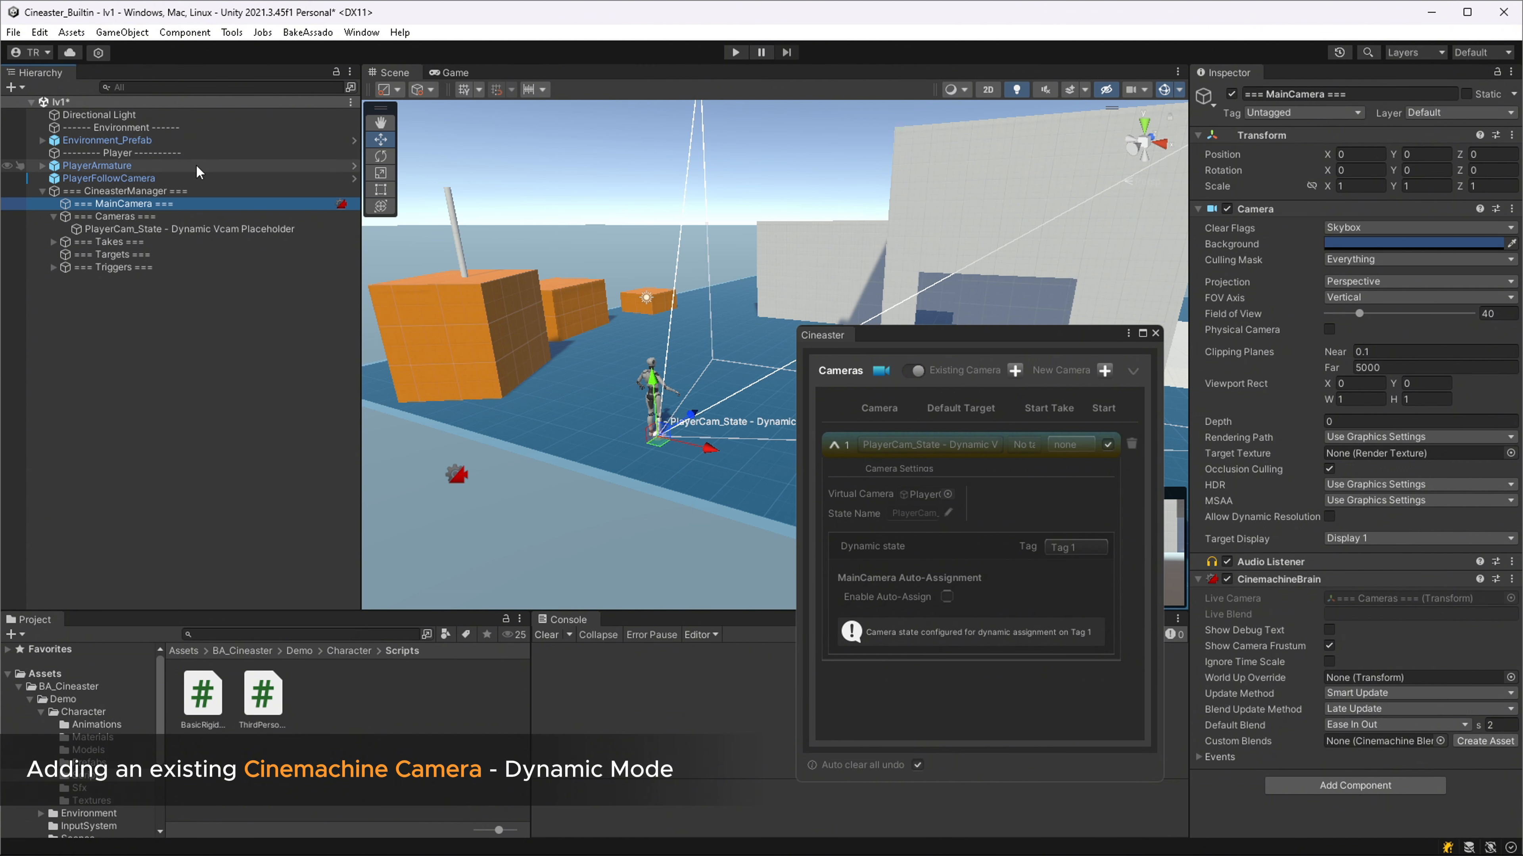
# Open PlayerArmature's ThirdPersonController script in the code editor and locate the _mainCamera field declaration.
pyautogui.doubleClick(1293, 511)
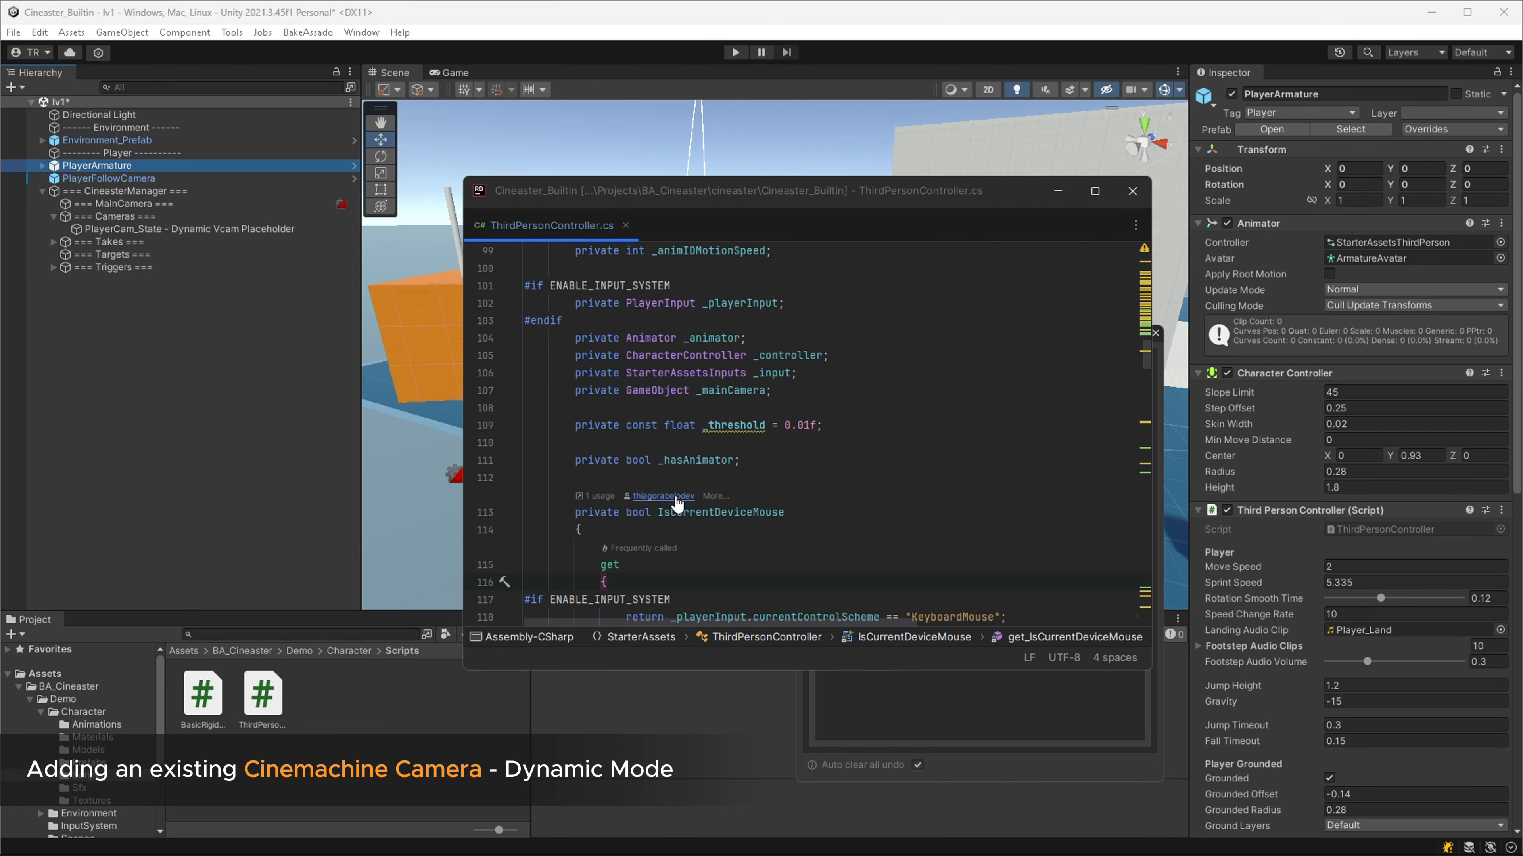
pyautogui.scroll(-1, 610, 386)
pyautogui.moveTo(625, 337); pyautogui.dragTo(825, 352)
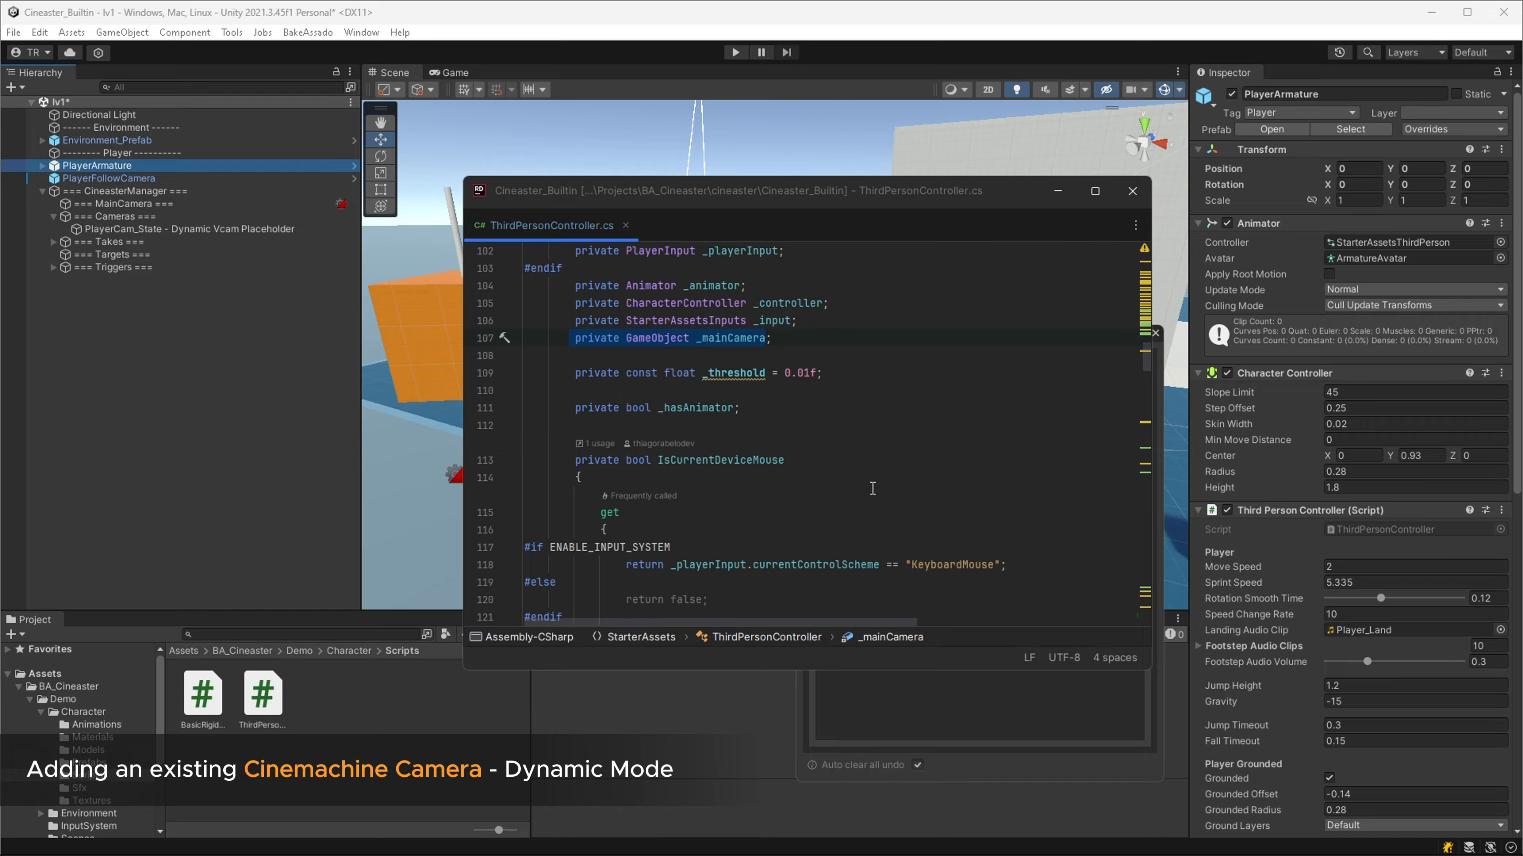
pyautogui.click(873, 488)
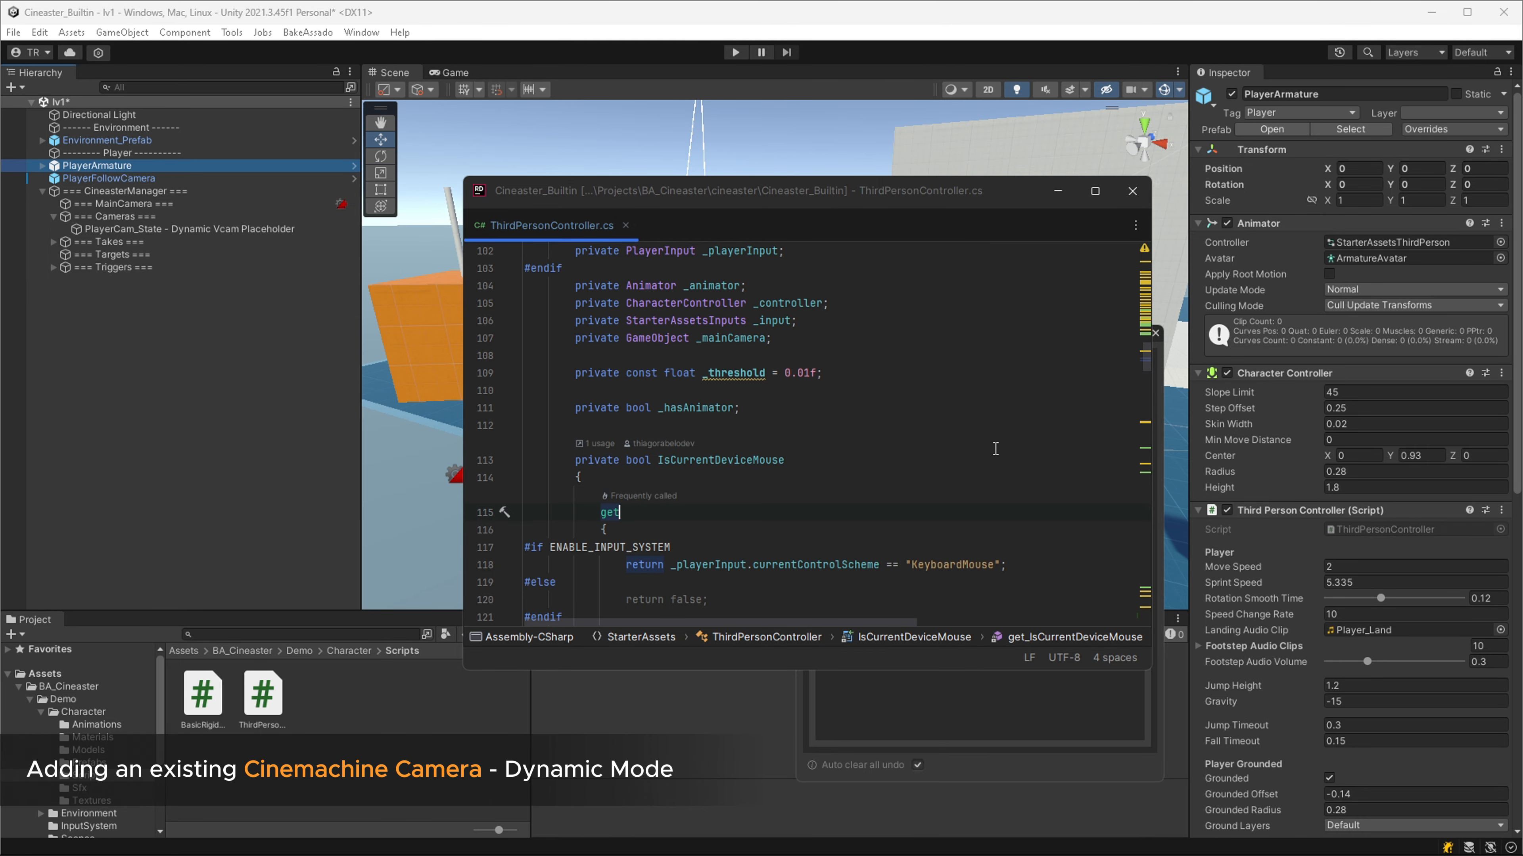
# Examine the SetMainCamera method at the end of the ThirdPersonController script and return to the Cineaster window in Unity.
pyautogui.click(1062, 710)
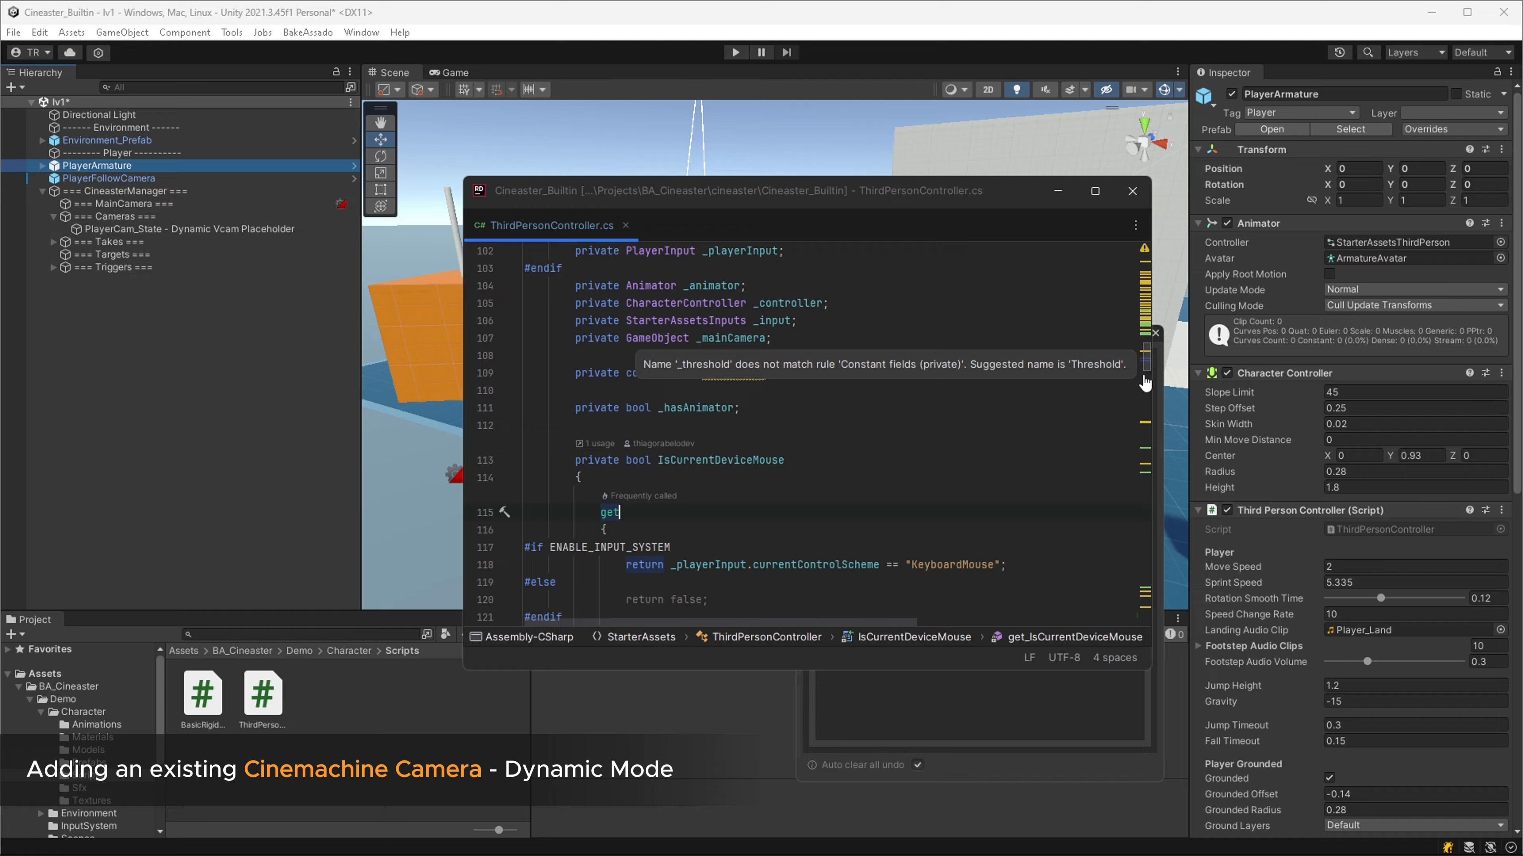
pyautogui.scroll(-20, 1122, 626)
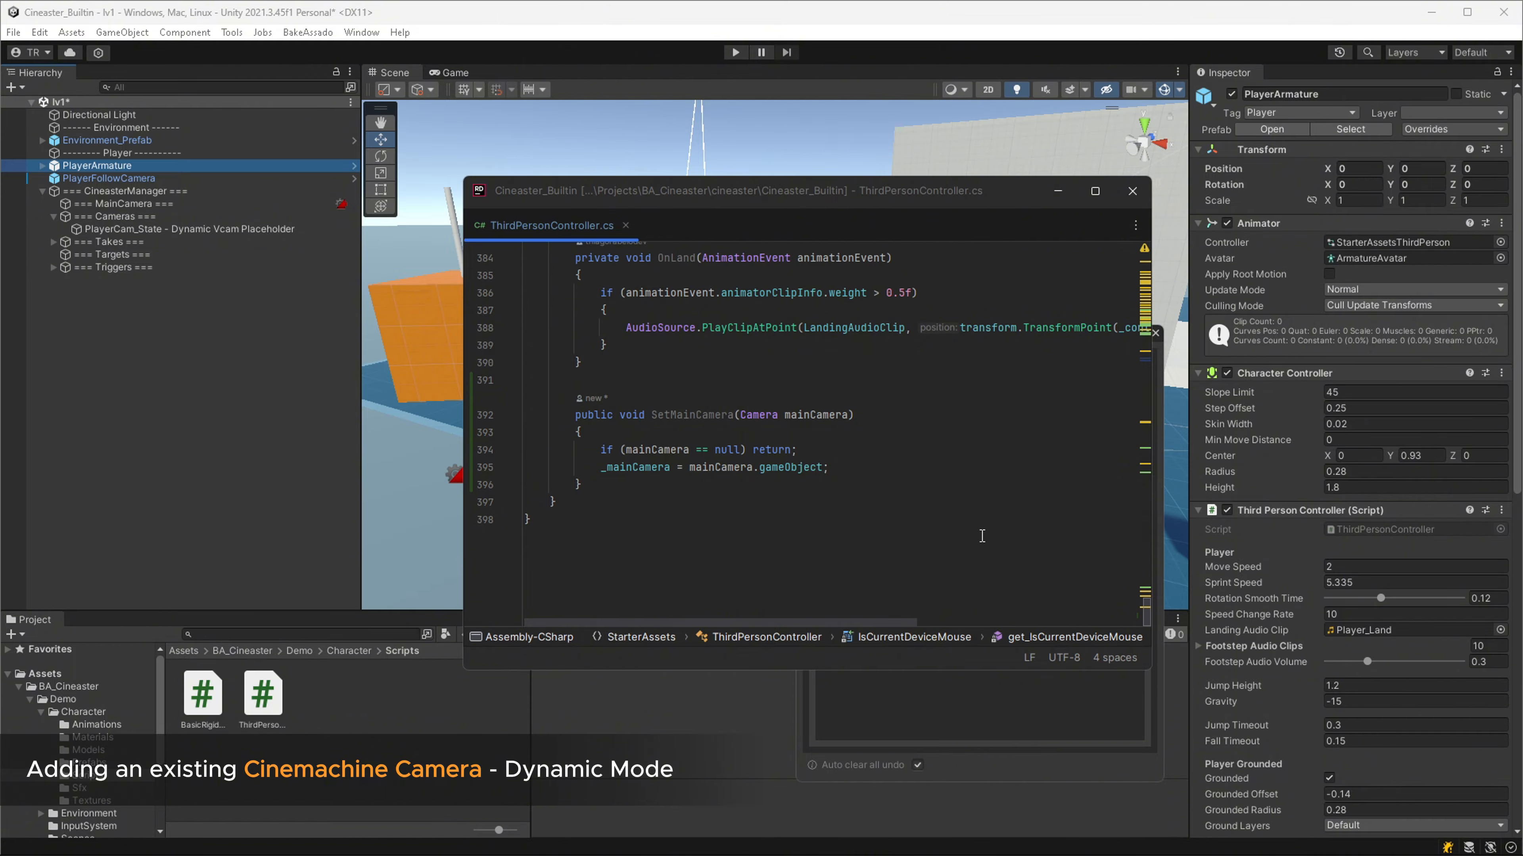
pyautogui.moveTo(571, 419); pyautogui.dragTo(581, 485)
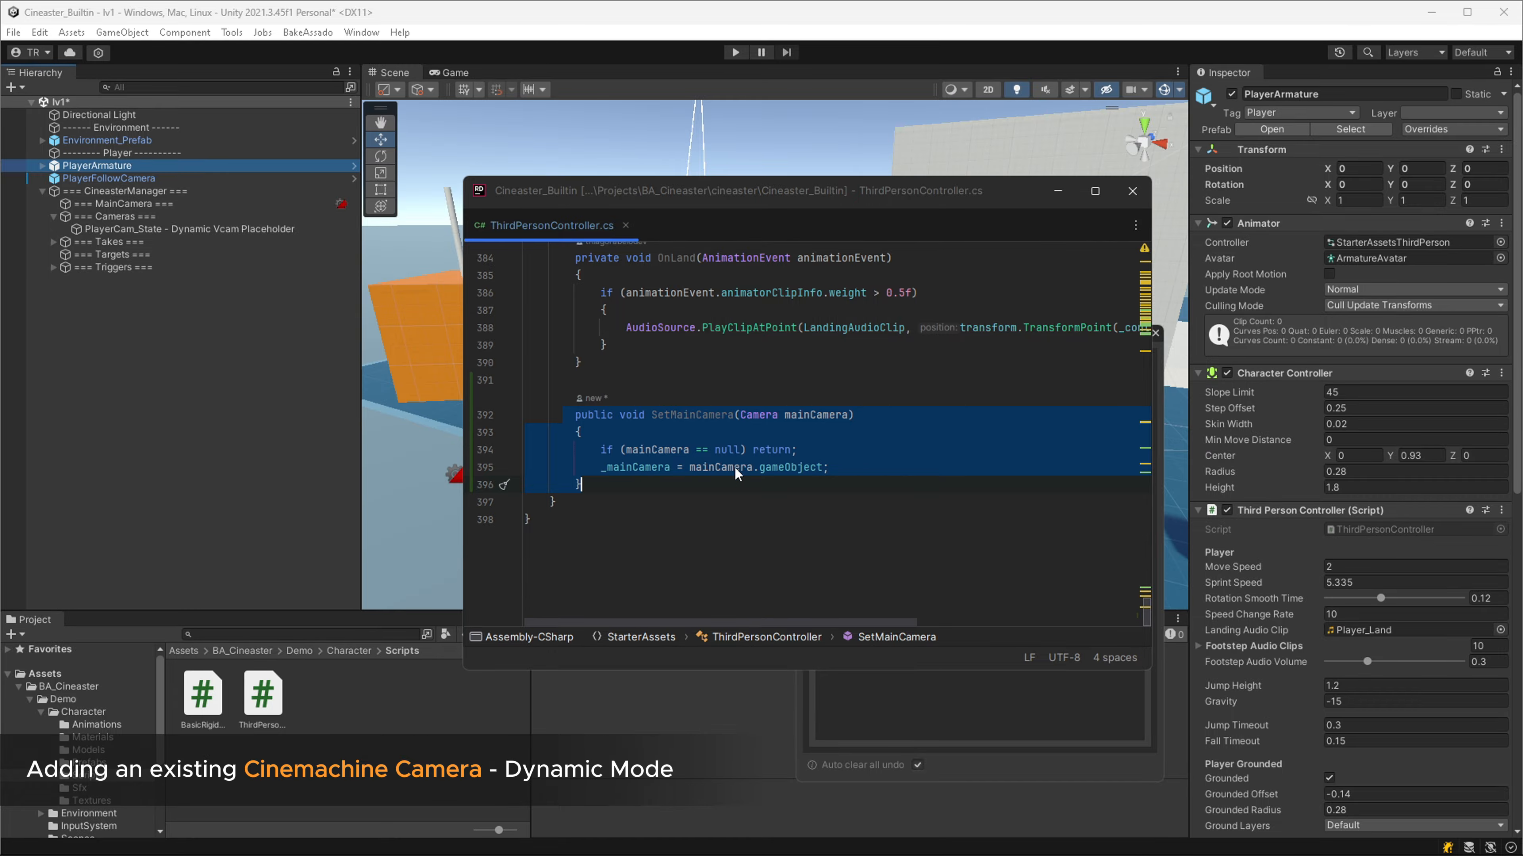
pyautogui.click(706, 423)
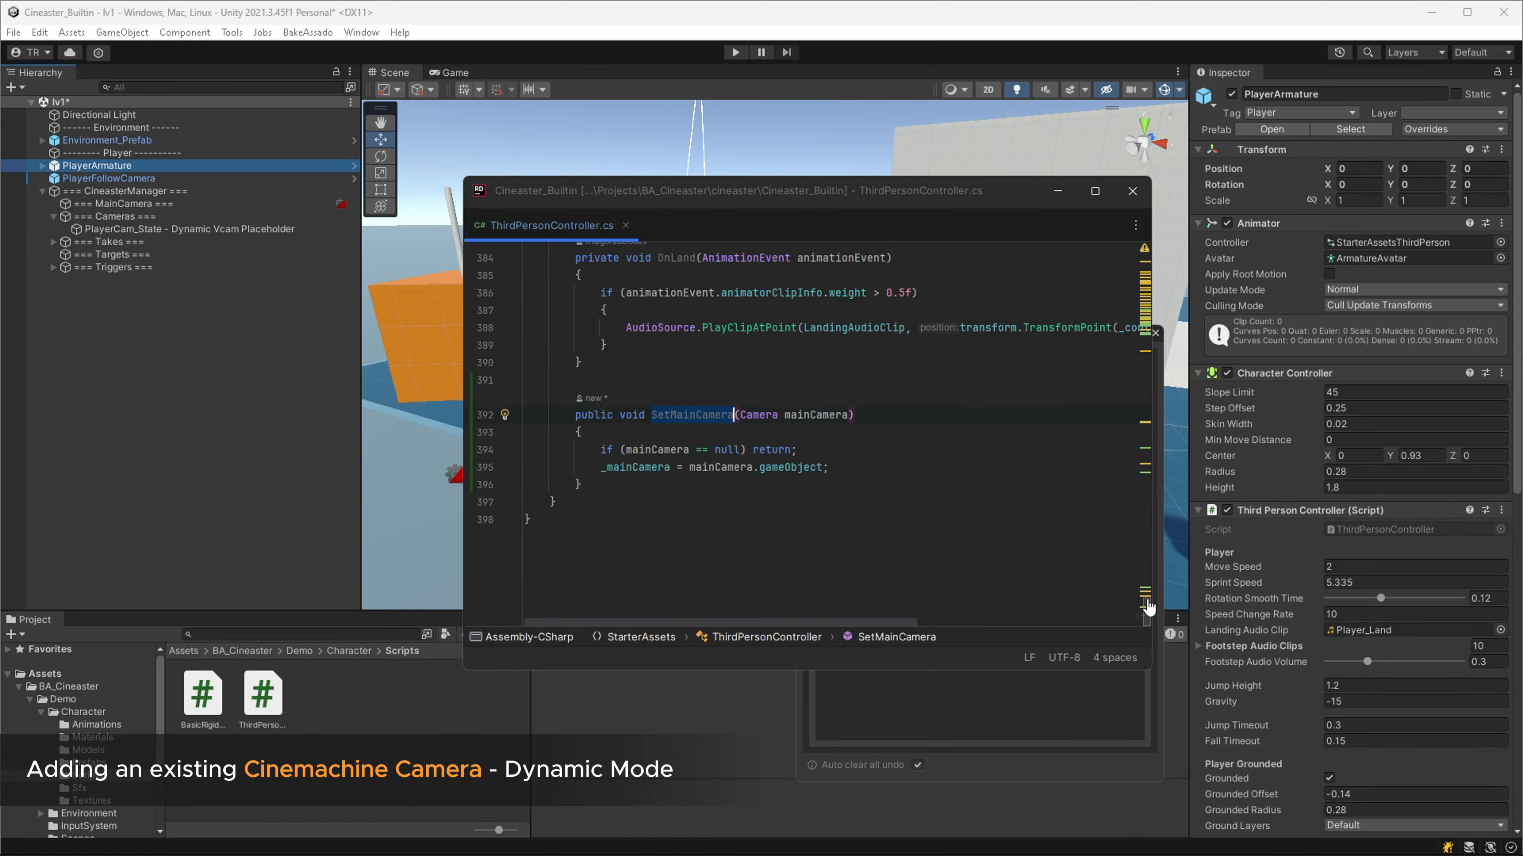
pyautogui.moveTo(1147, 611); pyautogui.dragTo(1152, 224)
pyautogui.click(1031, 744)
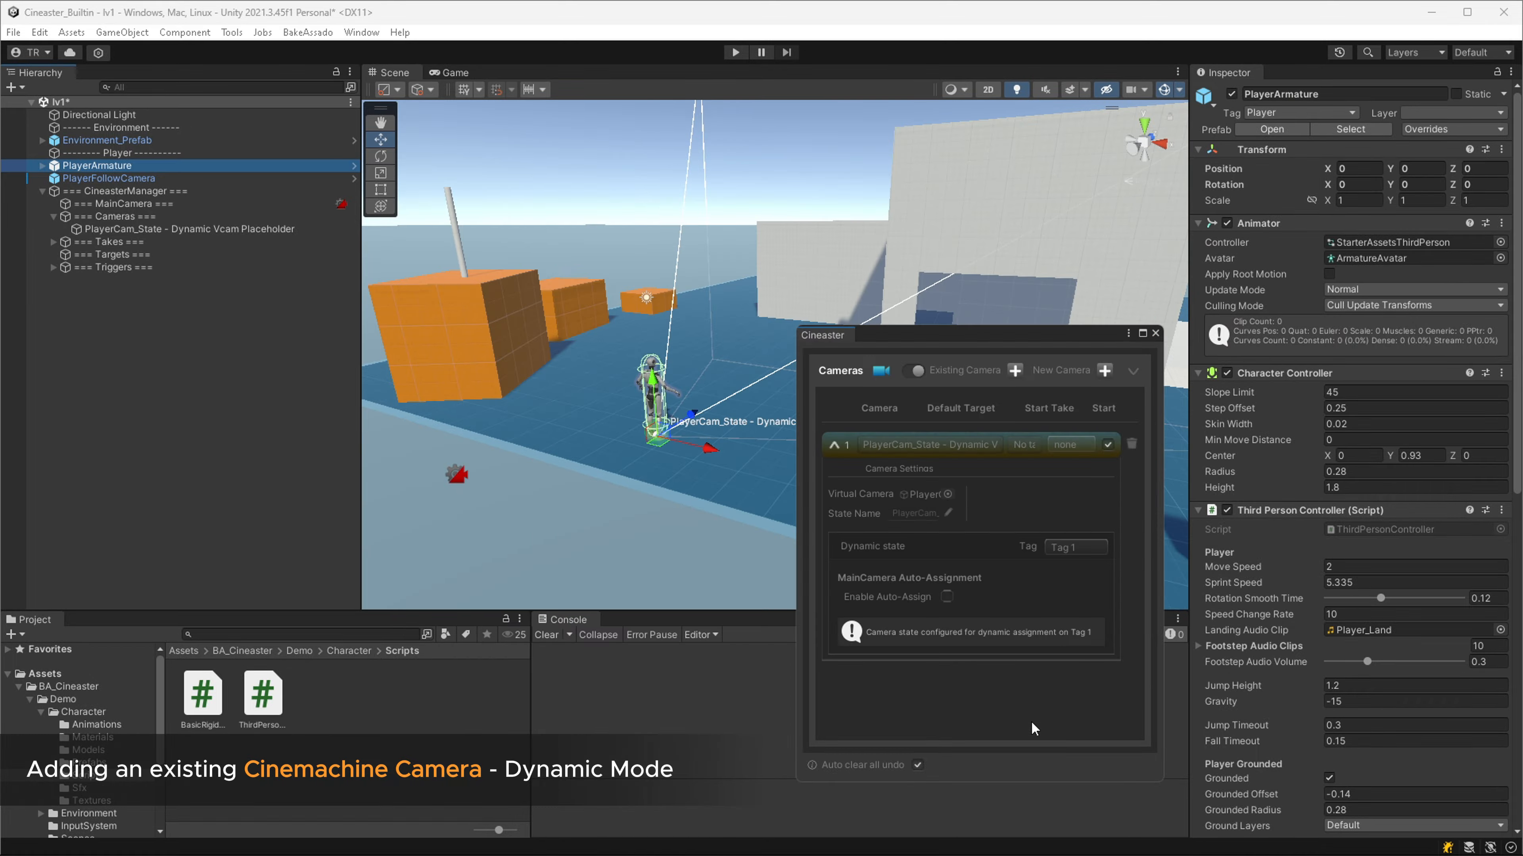
# Enable MainCamera auto-assignment for the dynamic state with search mode Type and type name StarterAssets.ThirdPersonController.
pyautogui.click(948, 597)
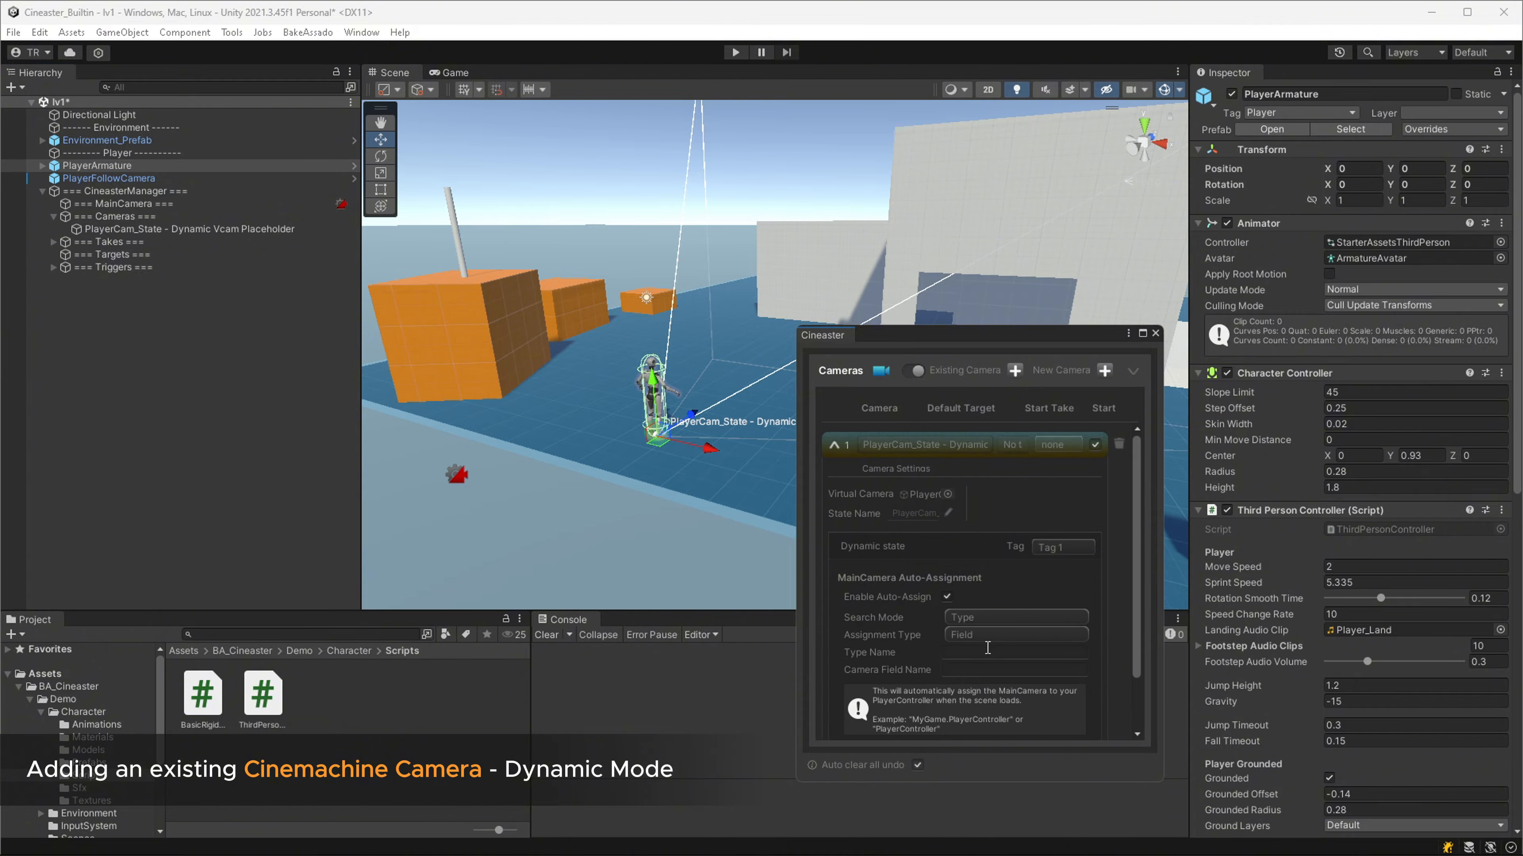
pyautogui.scroll(-2, 962, 608)
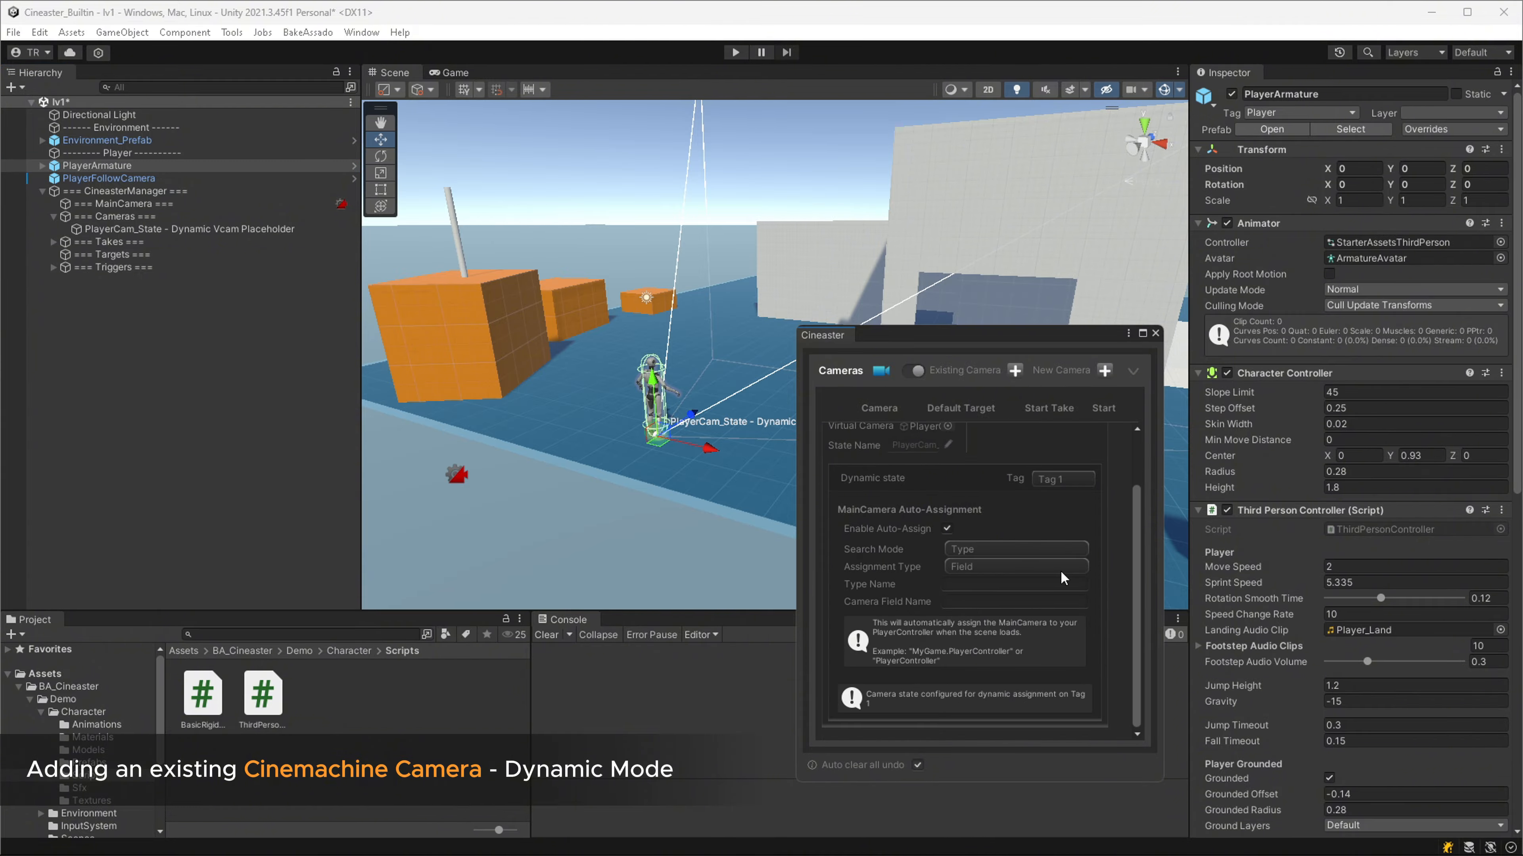
pyautogui.click(1023, 550)
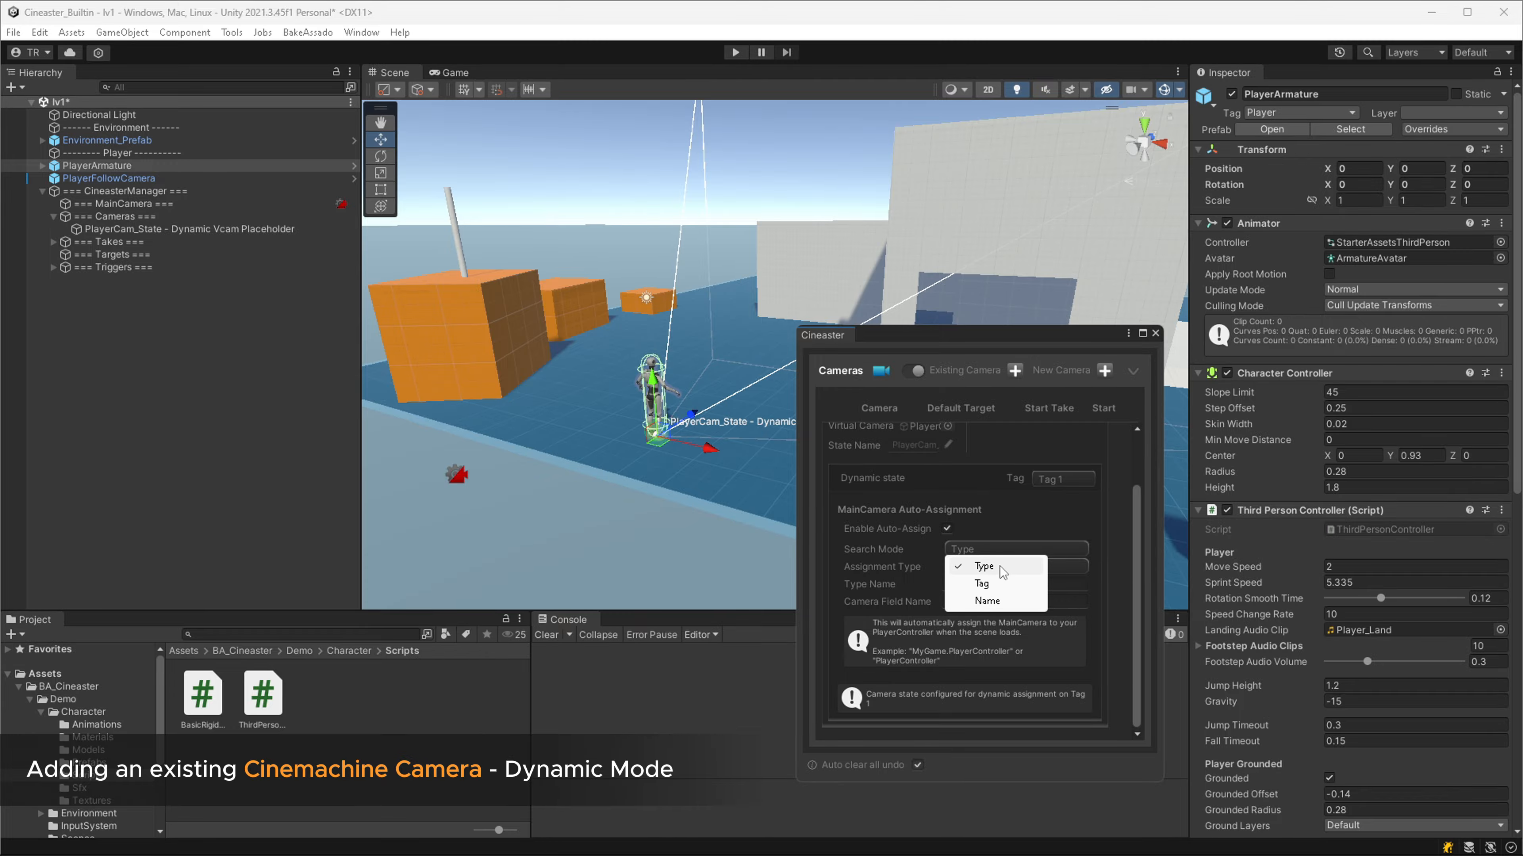
pyautogui.click(1001, 567)
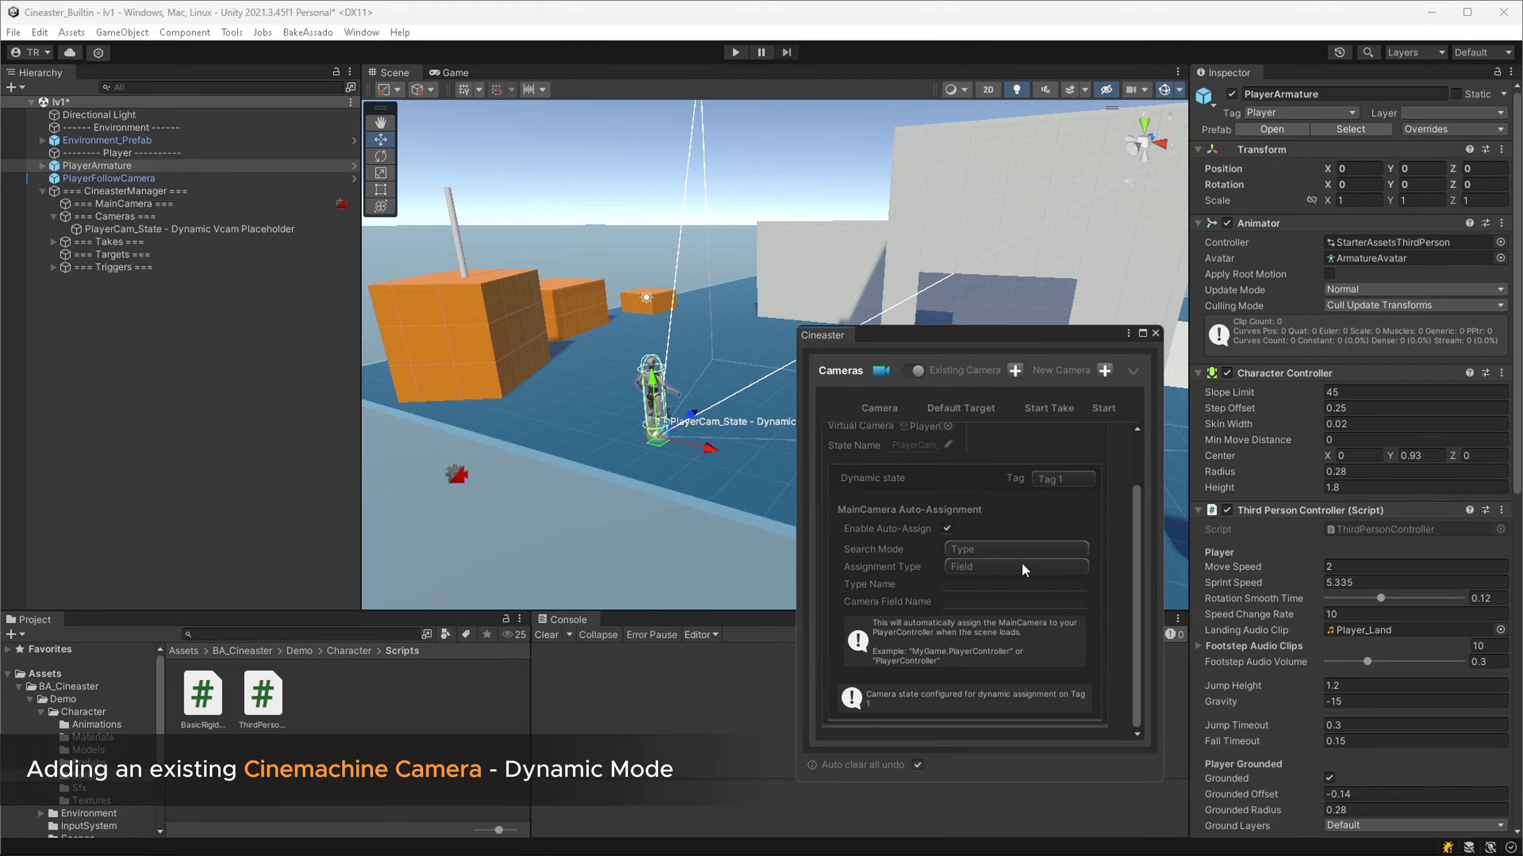
pyautogui.click(970, 587)
pyautogui.hotkey('alt', 'Tab')
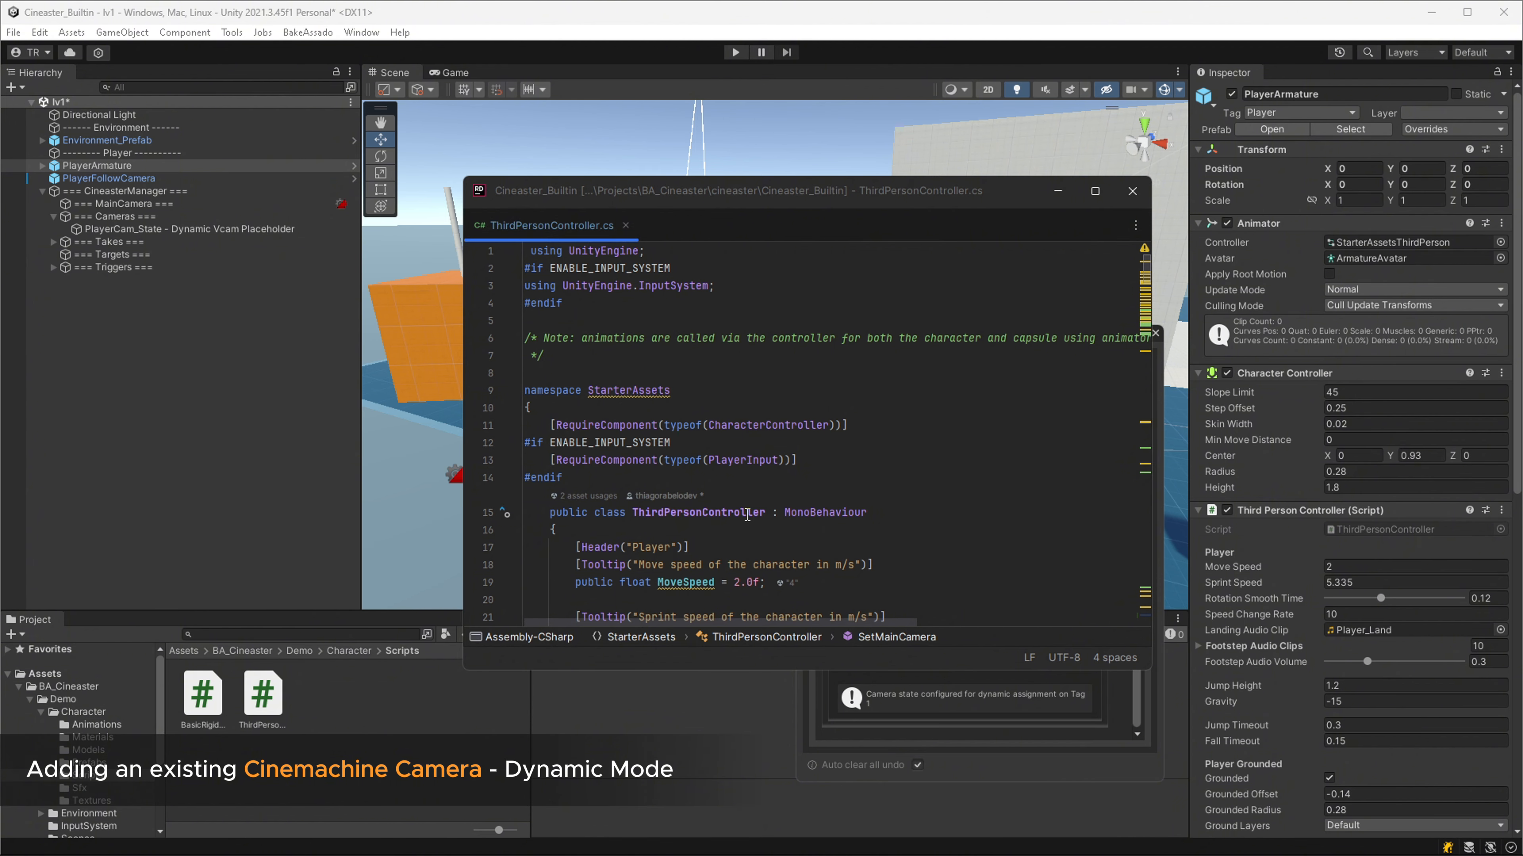
pyautogui.hotkey('alt', 'Tab')
# Set the auto-assignment type to Method and enter SetMainCamera as the camera method name, checking it against the script.
pyautogui.click(999, 566)
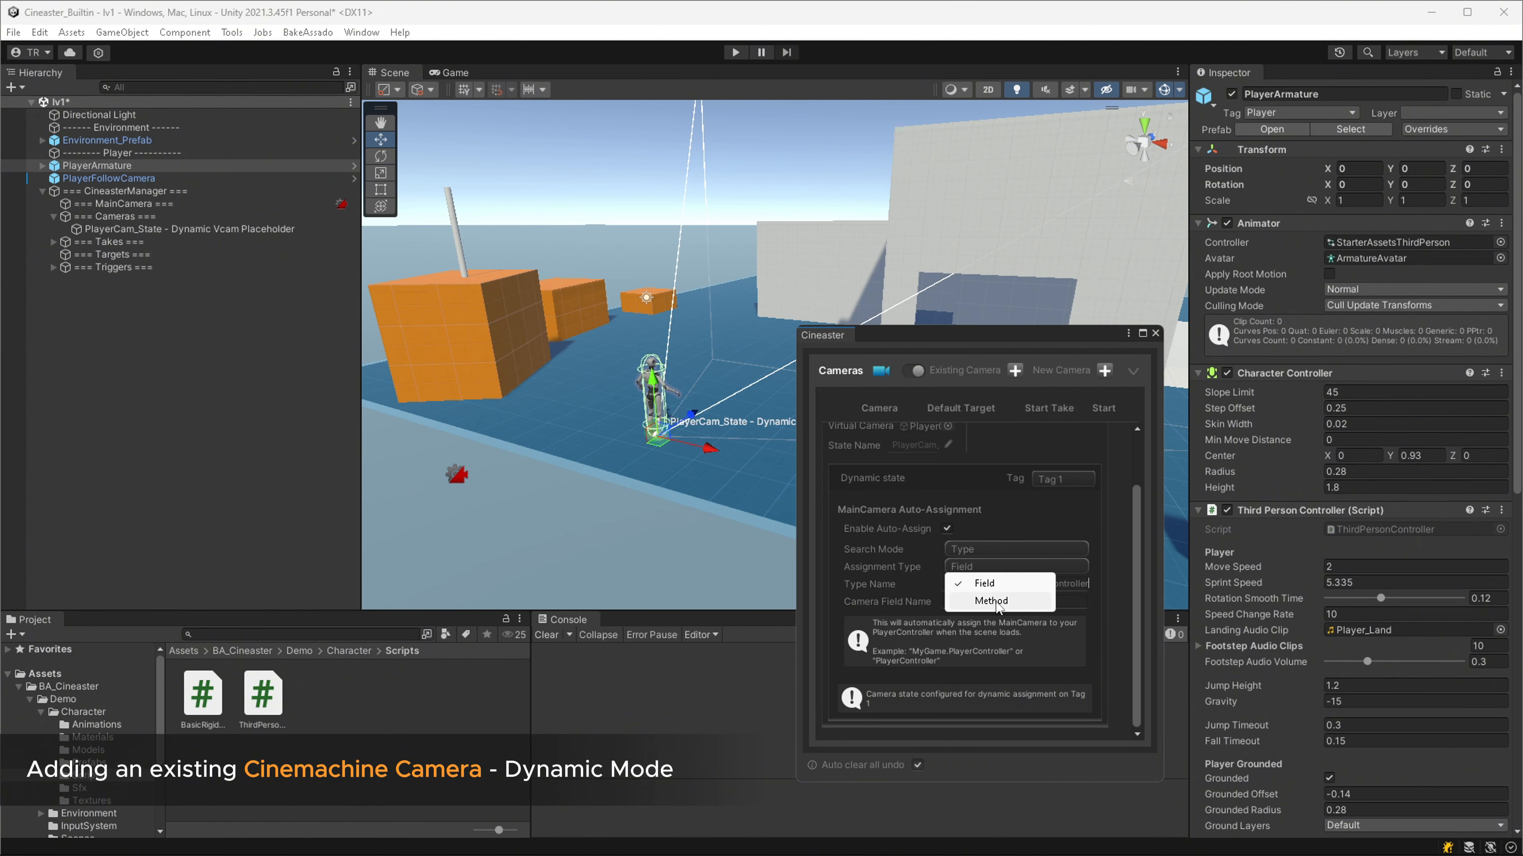
pyautogui.click(991, 601)
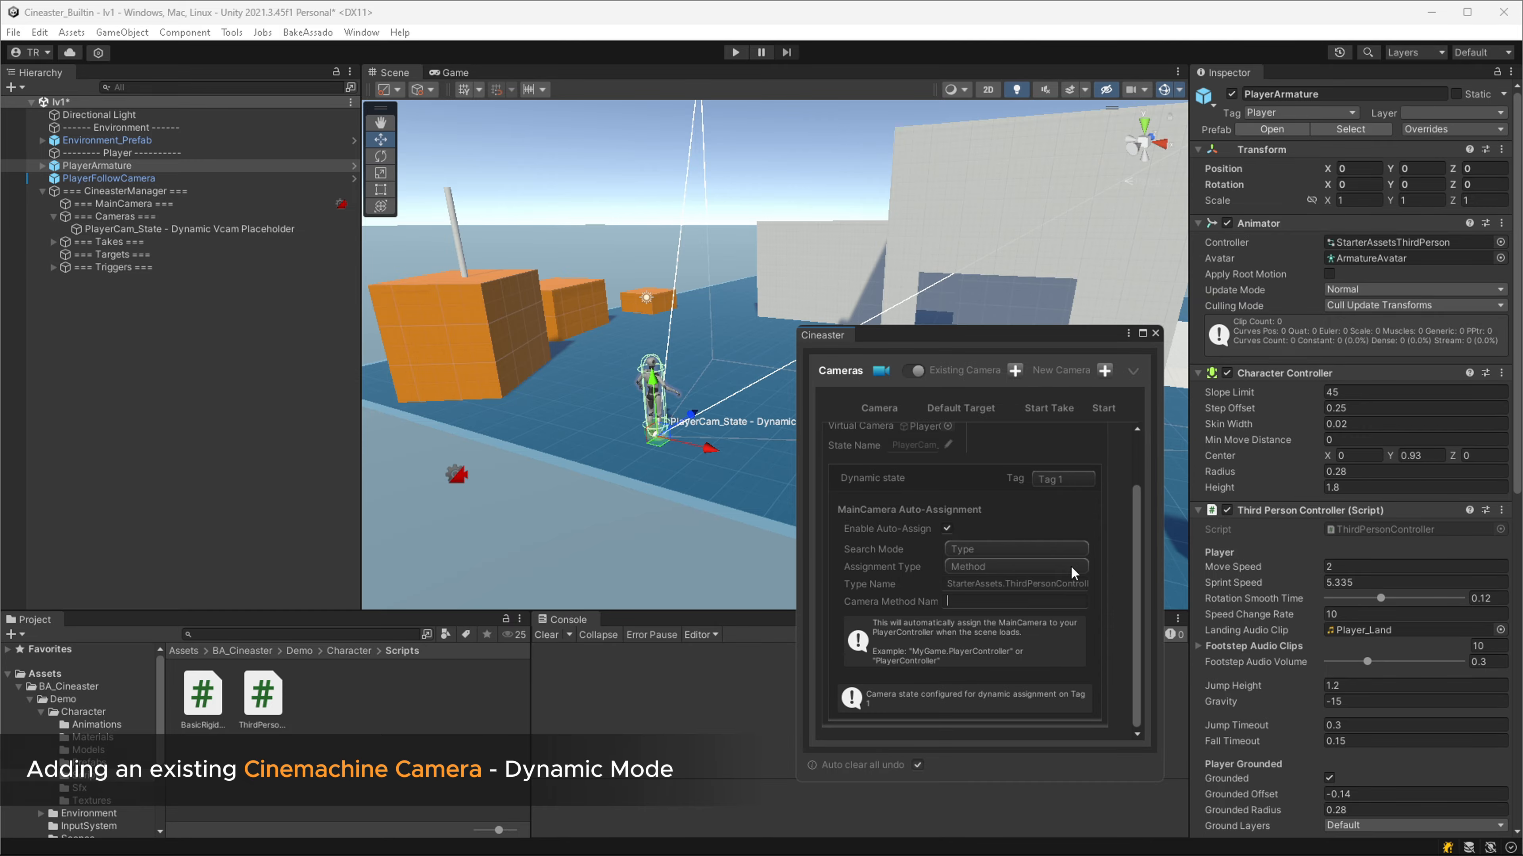
pyautogui.hotkey('alt', 'Tab')
pyautogui.moveTo(1147, 282); pyautogui.dragTo(1103, 630)
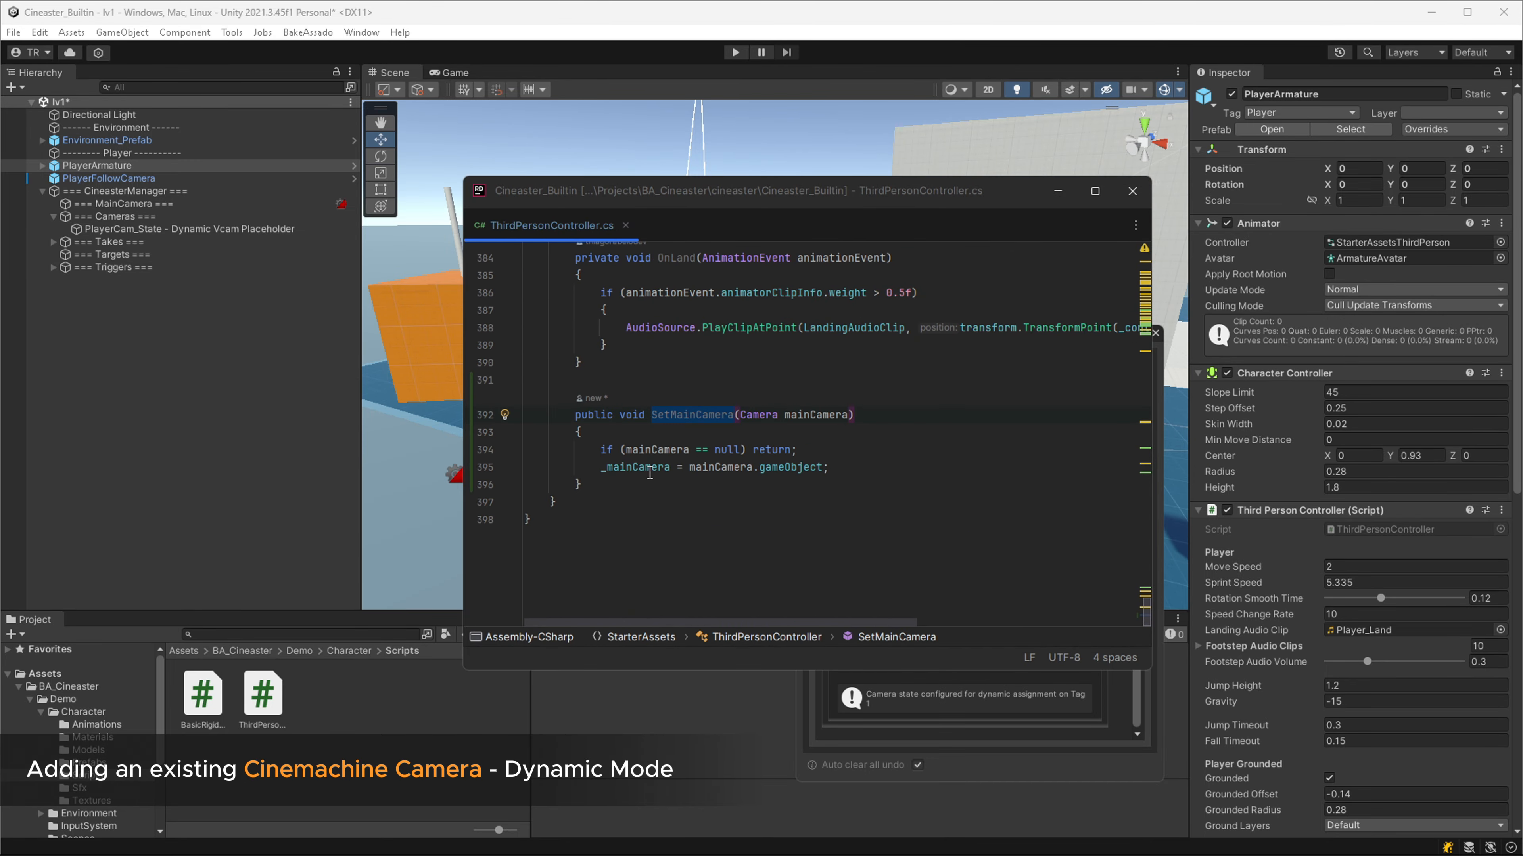
pyautogui.hotkey('alt', 'Tab')
pyautogui.click(977, 601)
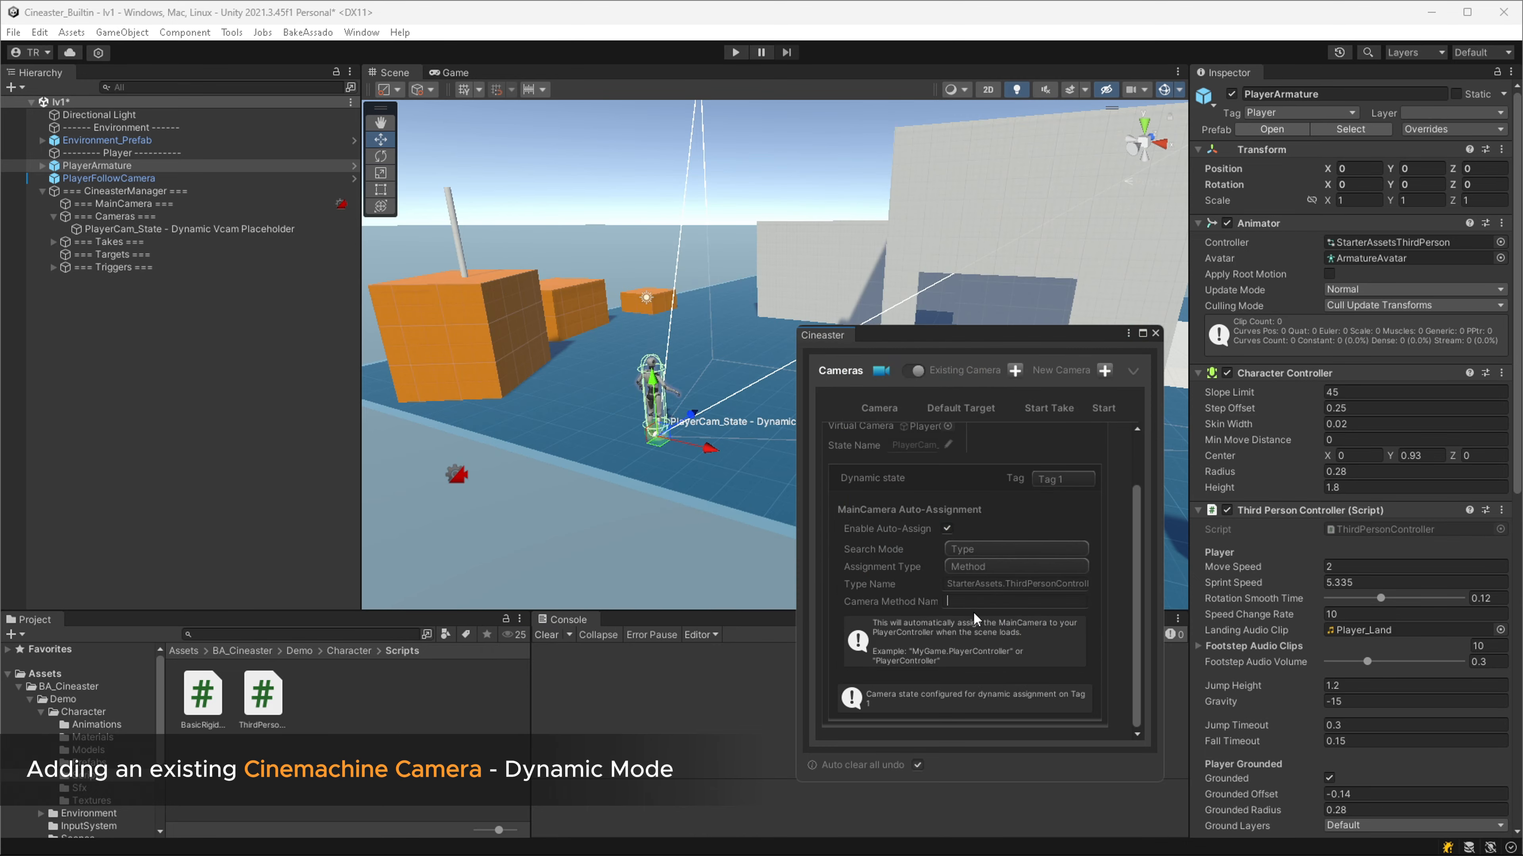
pyautogui.write('SetMainCamera')
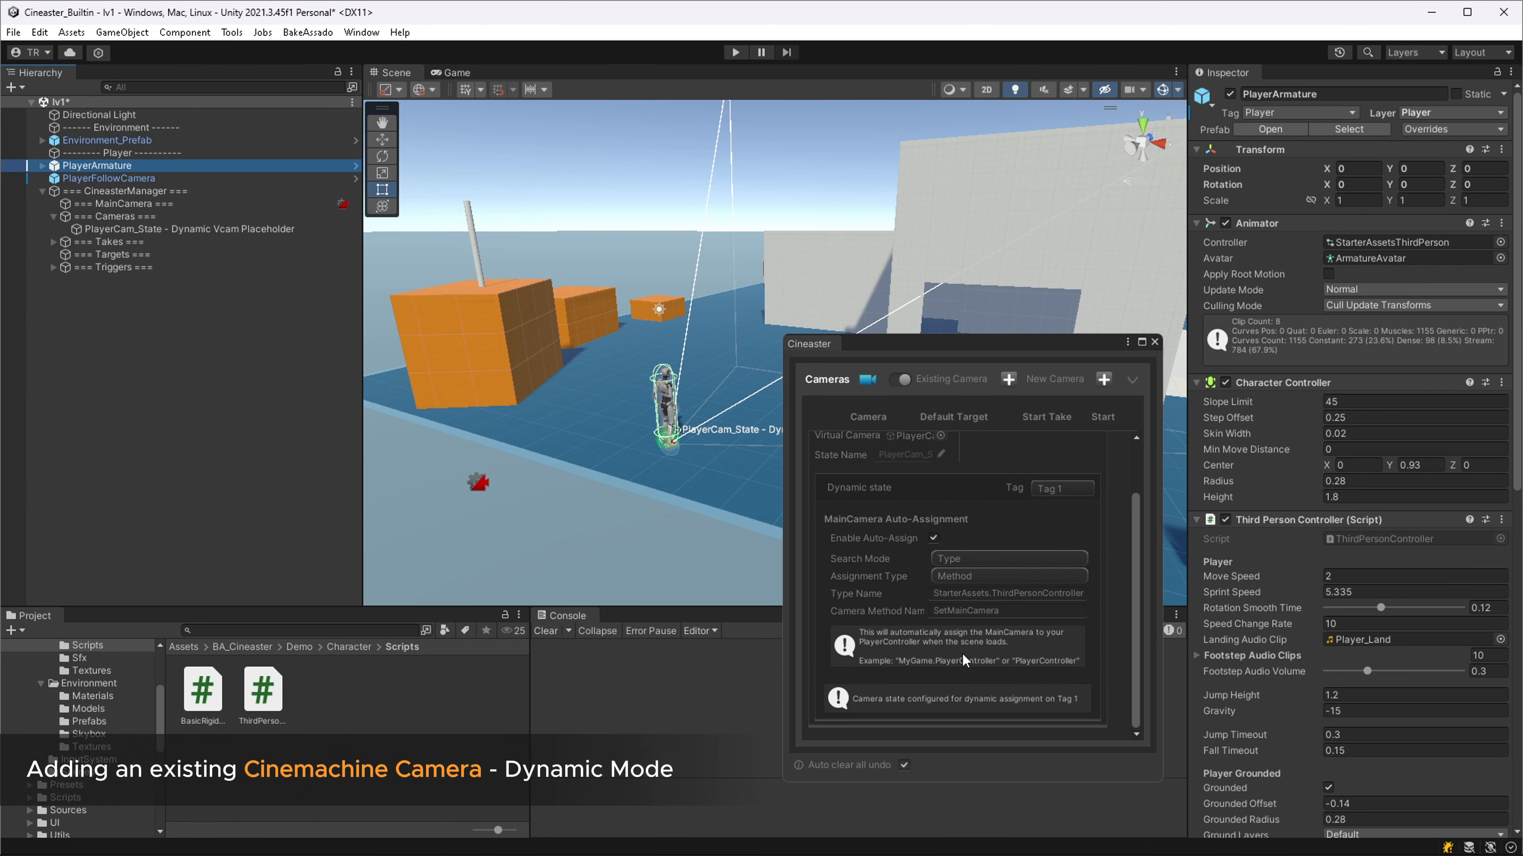
# Add the BA_Existing Camera To State Only component to PlayerFollowCamera and expand its settings.
pyautogui.click(207, 178)
pyautogui.click(1352, 588)
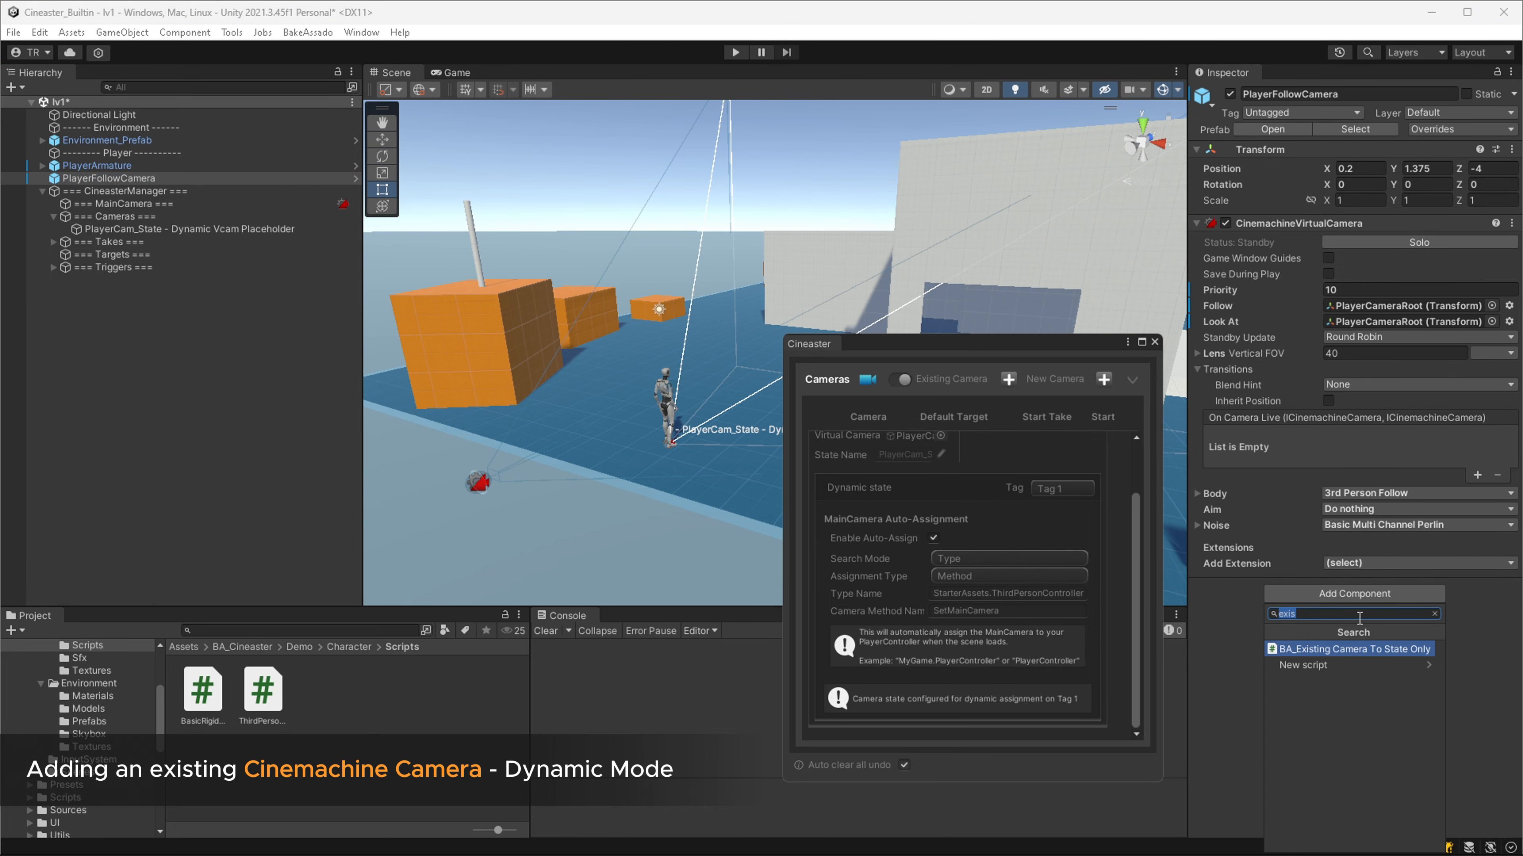
pyautogui.click(1313, 648)
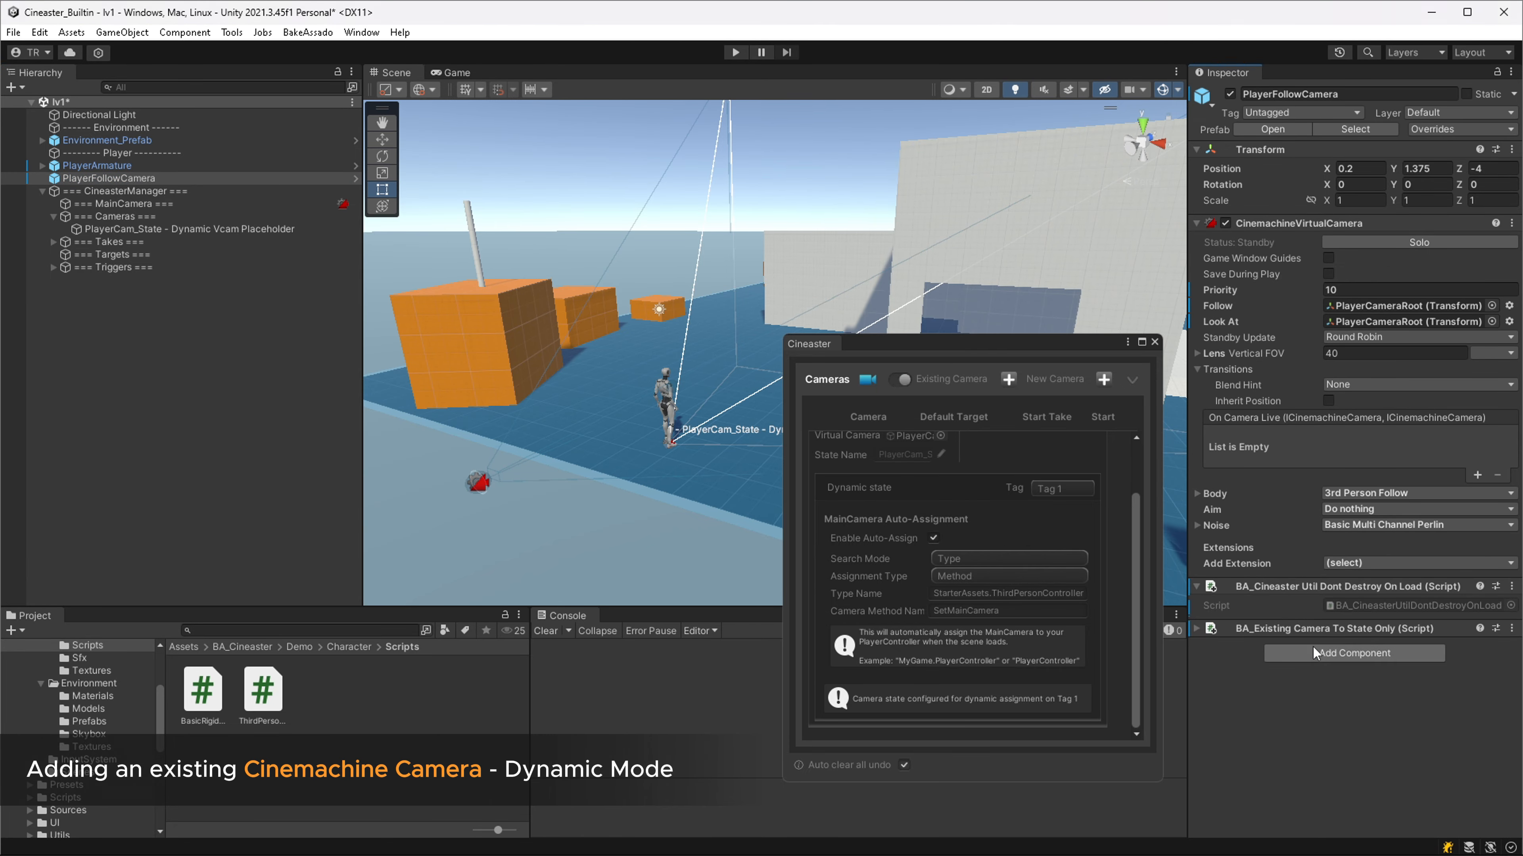
pyautogui.click(1327, 630)
pyautogui.scroll(-3, 1332, 688)
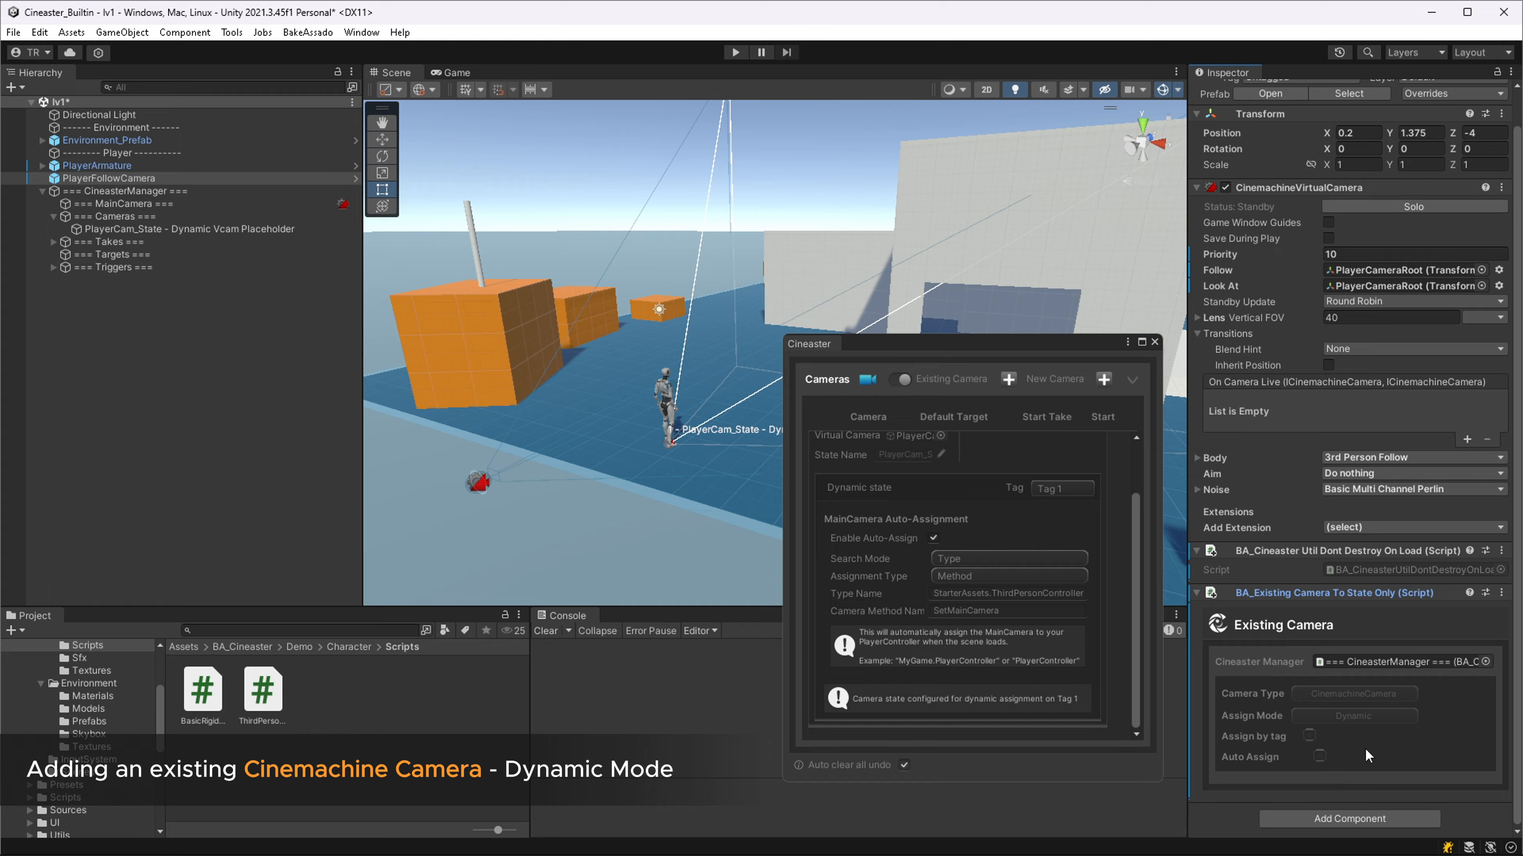
# Enable Assign by tag with Tag 1, matching the dynamic state, and Auto Assign on PlayerFollowCamera's existing-camera component.
pyautogui.click(1052, 493)
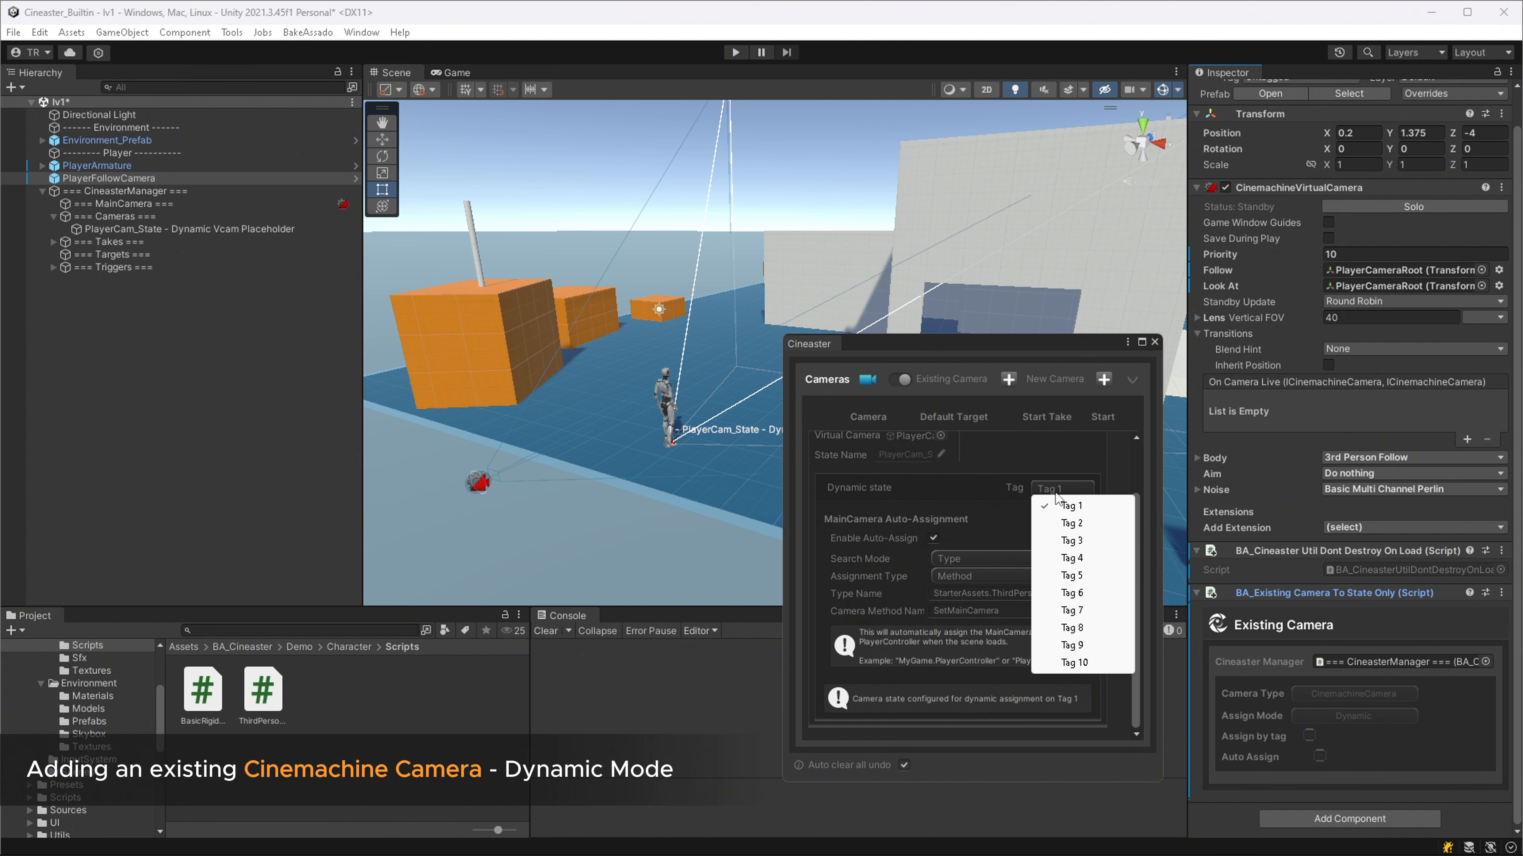
pyautogui.click(1307, 736)
pyautogui.click(1343, 757)
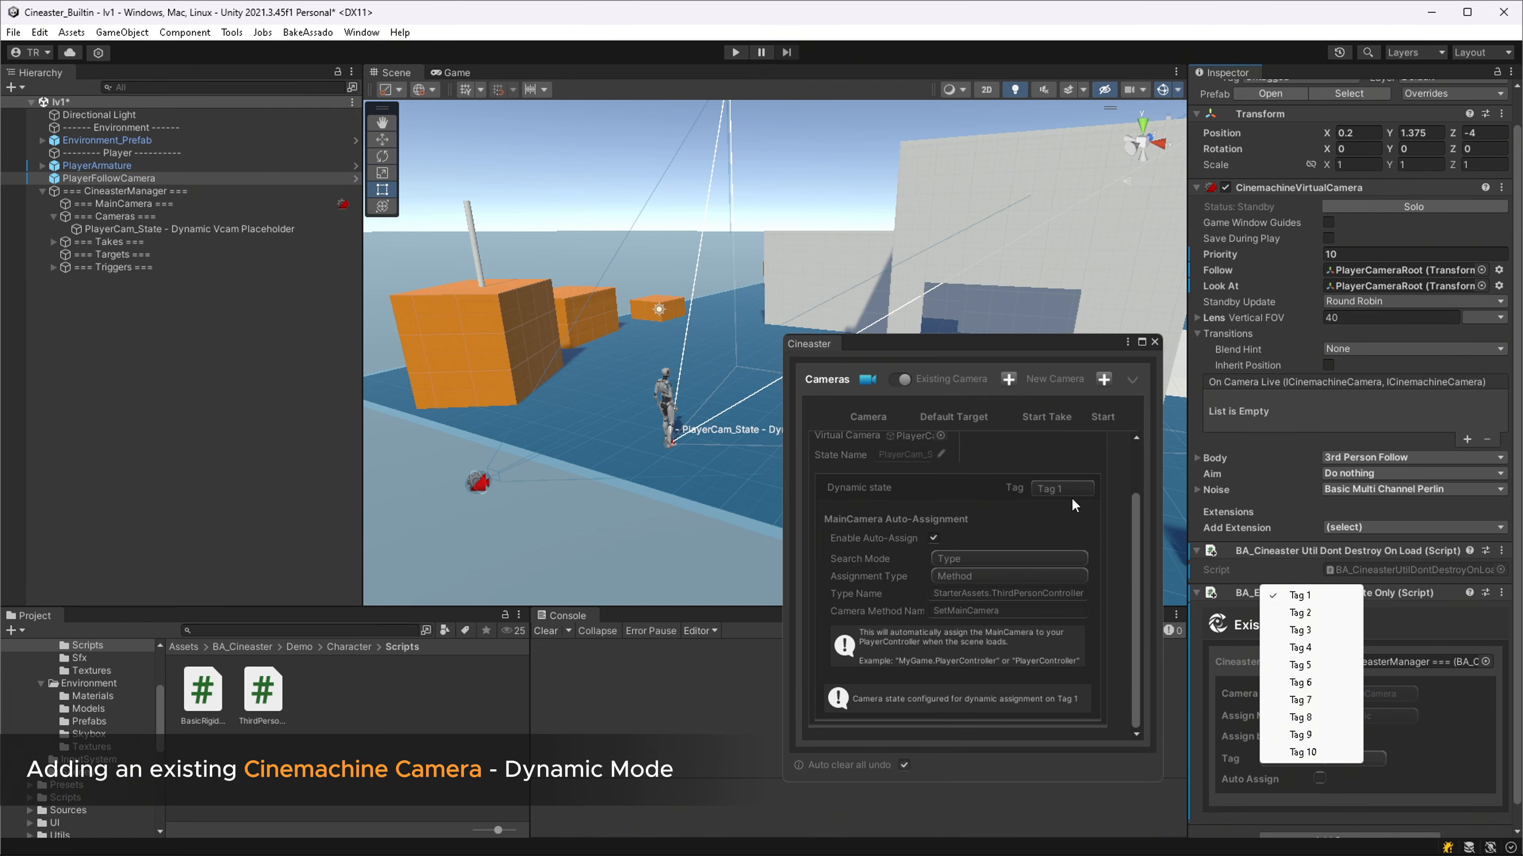
pyautogui.click(1216, 752)
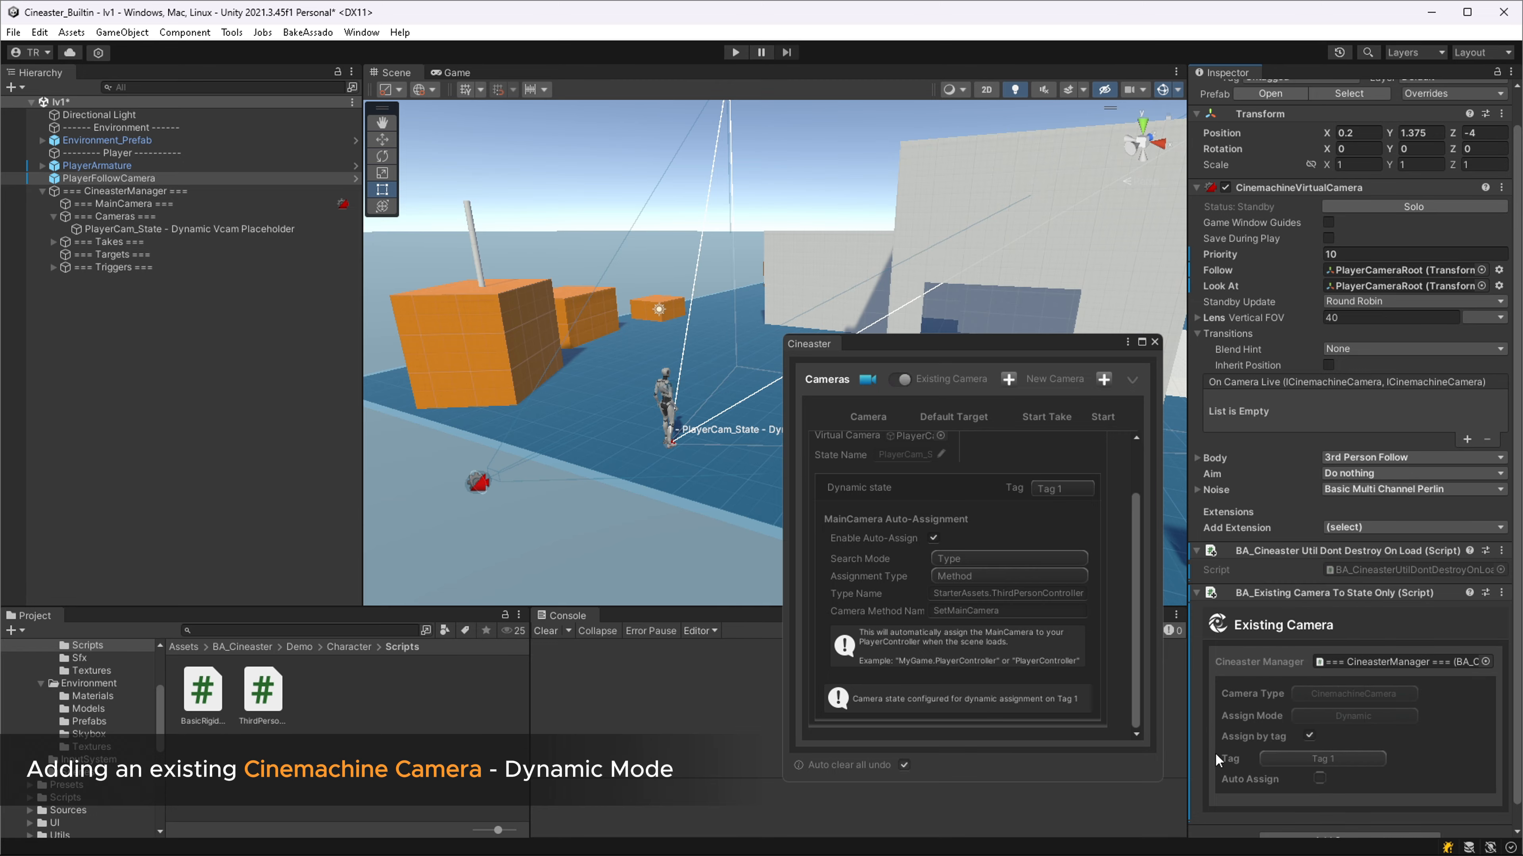
pyautogui.click(1309, 734)
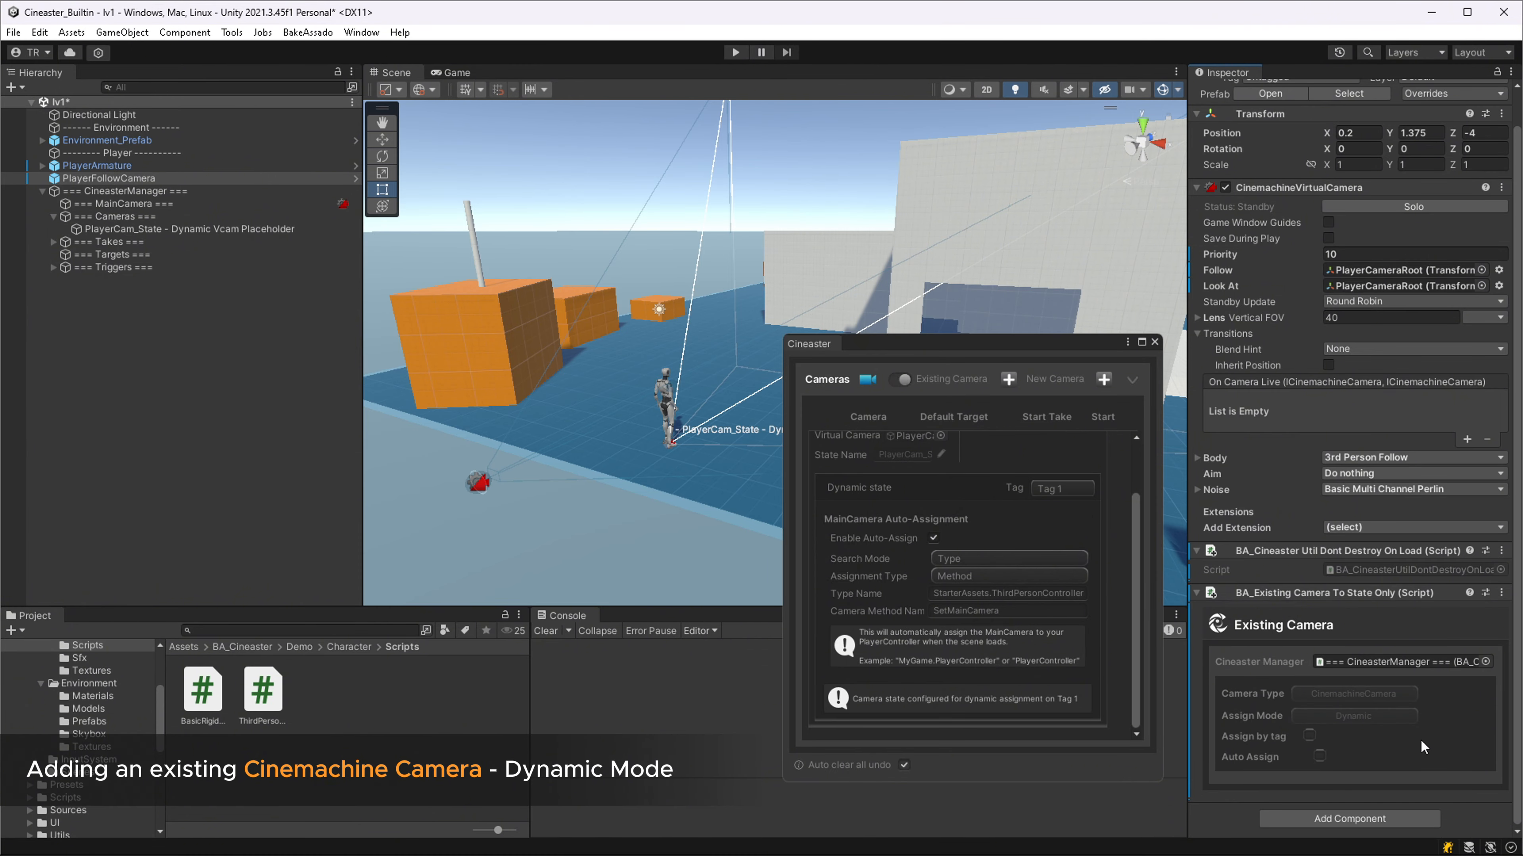
pyautogui.click(1309, 736)
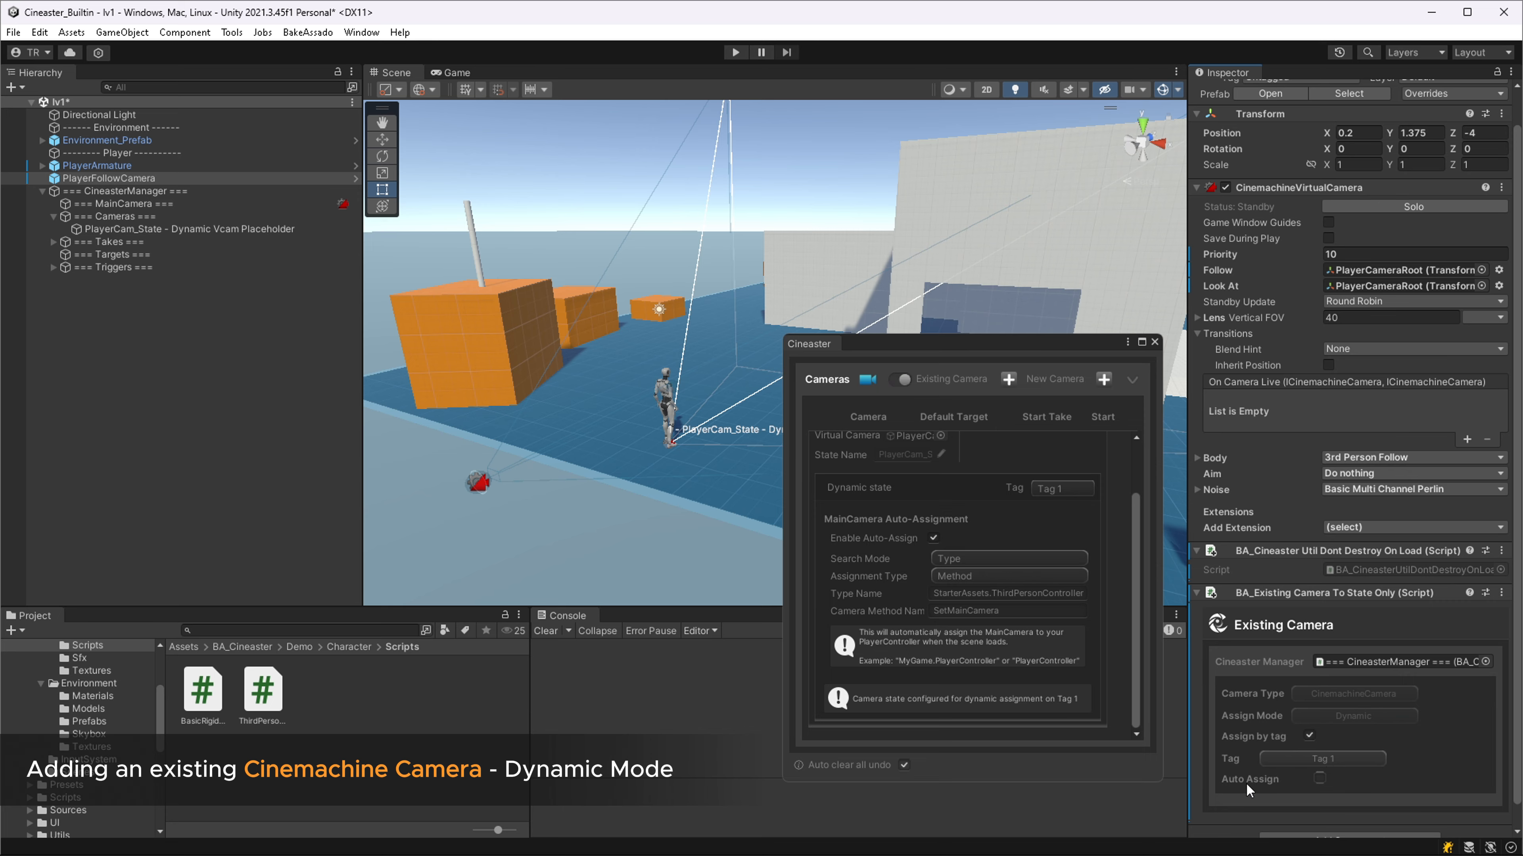
pyautogui.click(1320, 779)
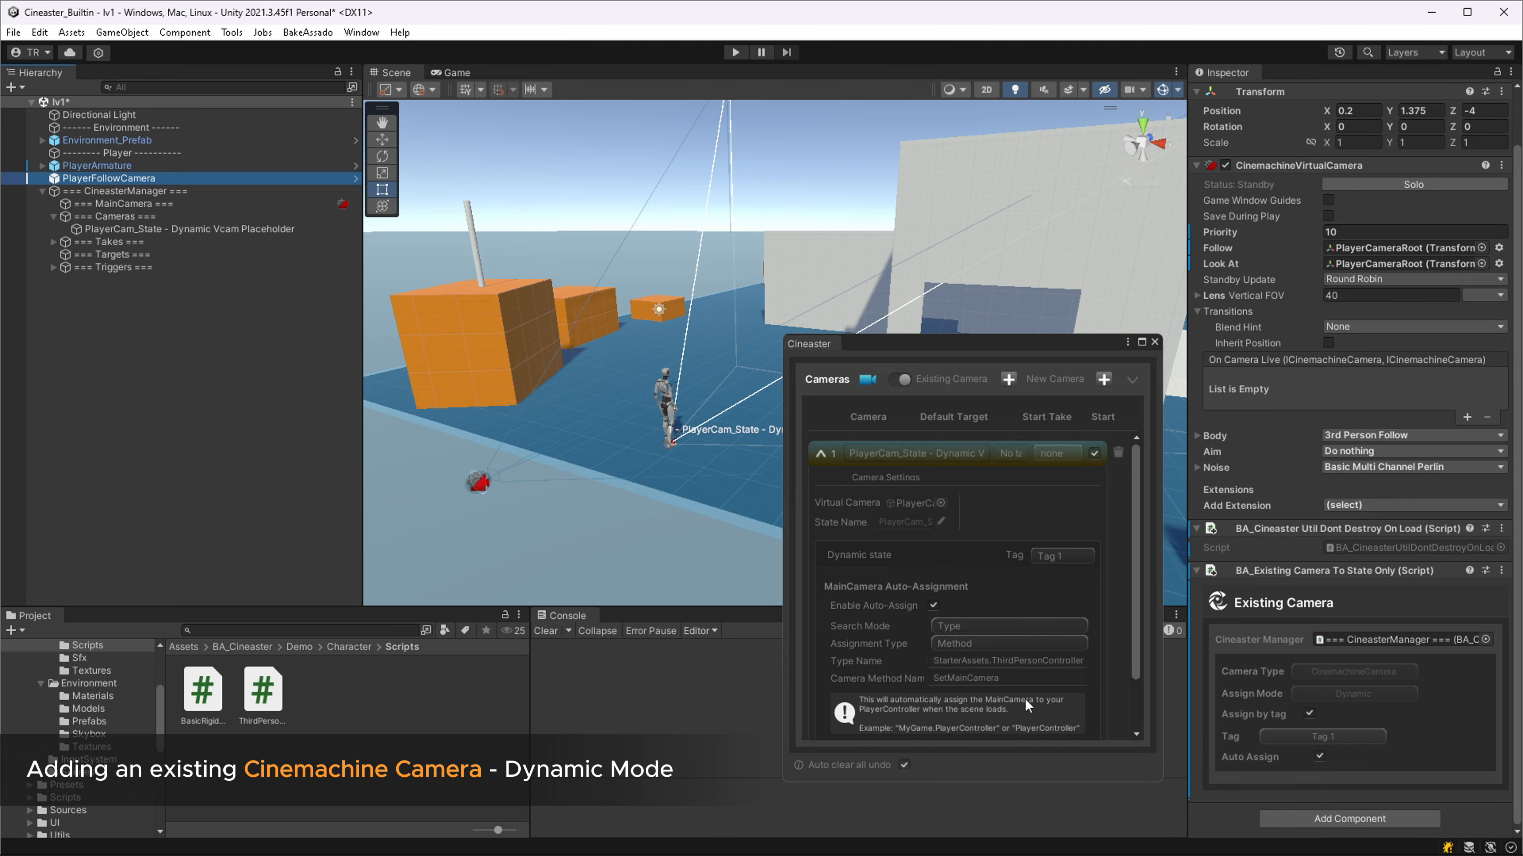
# Add the BA_Cineaster Util Player Dont Destroy On Load component to PlayerArmature.
pyautogui.click(96, 165)
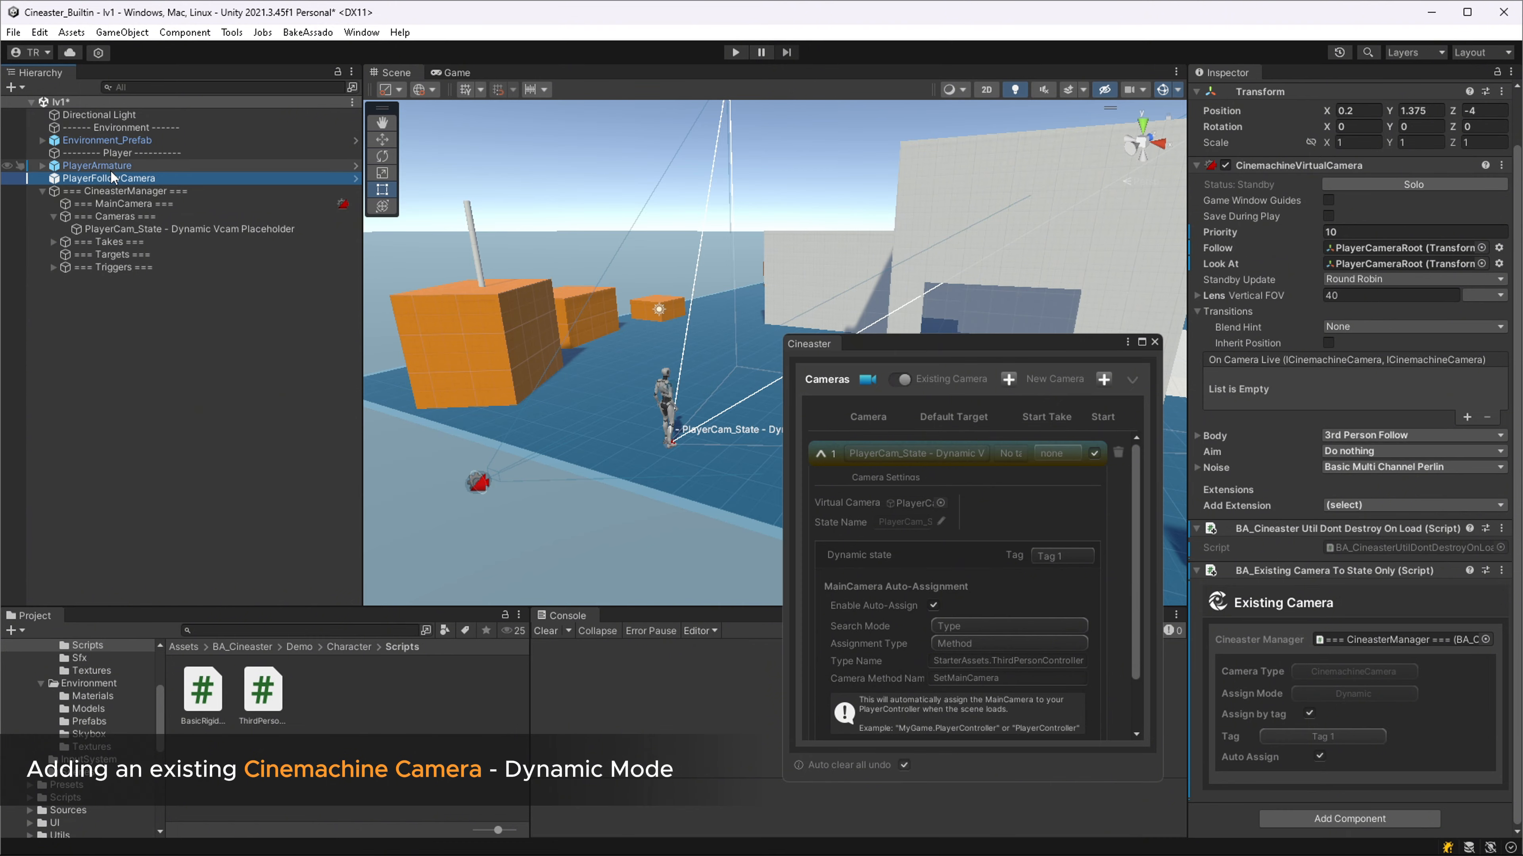
pyautogui.scroll(-10, 1396, 647)
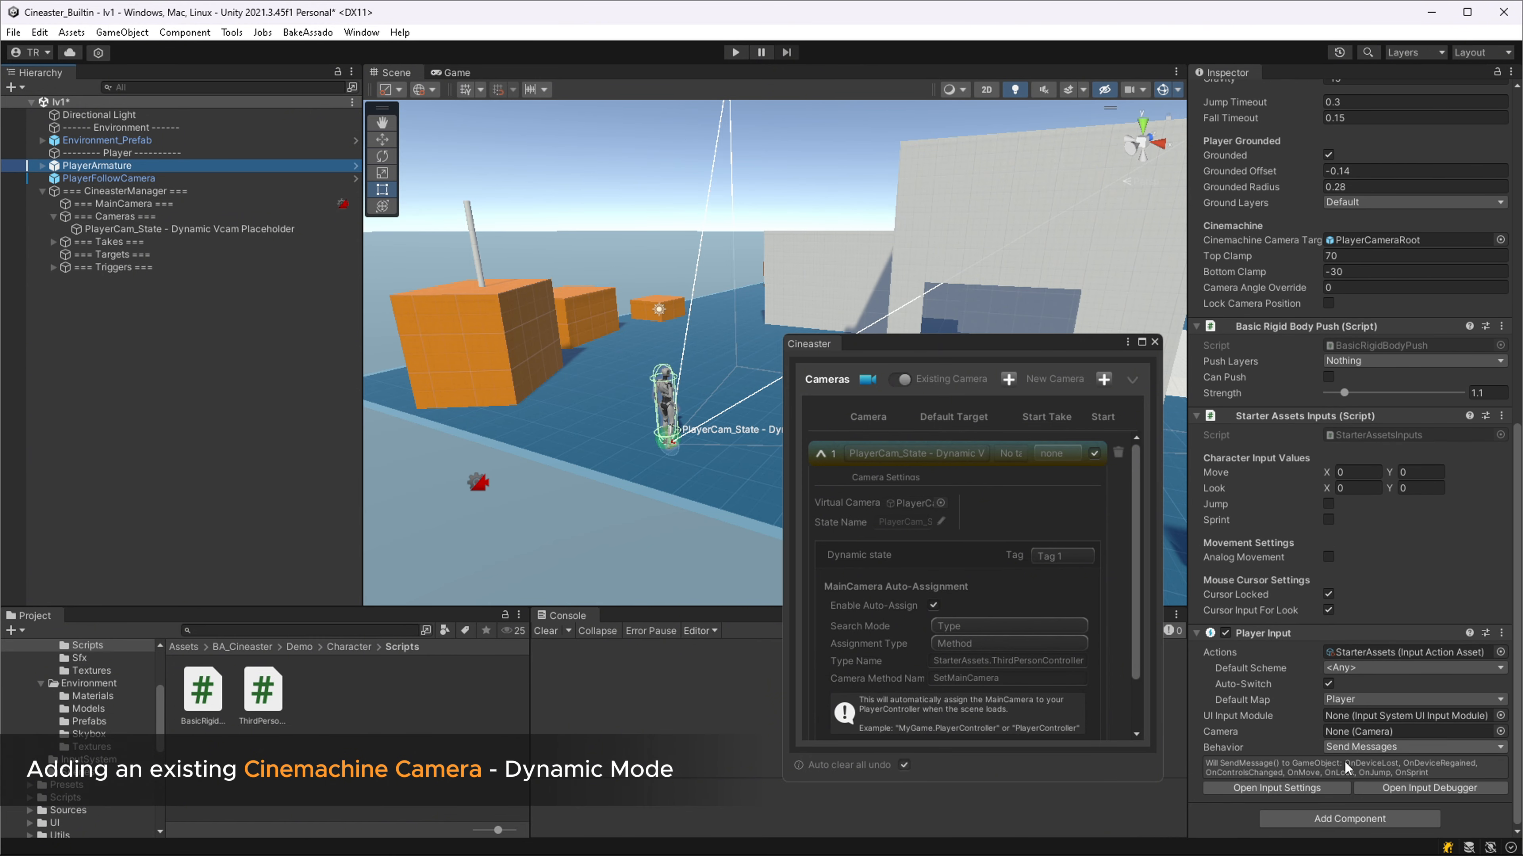
pyautogui.click(1342, 818)
pyautogui.write('ex')
pyautogui.press('BackSpace')
pyautogui.press('BackSpace')
pyautogui.write('dont')
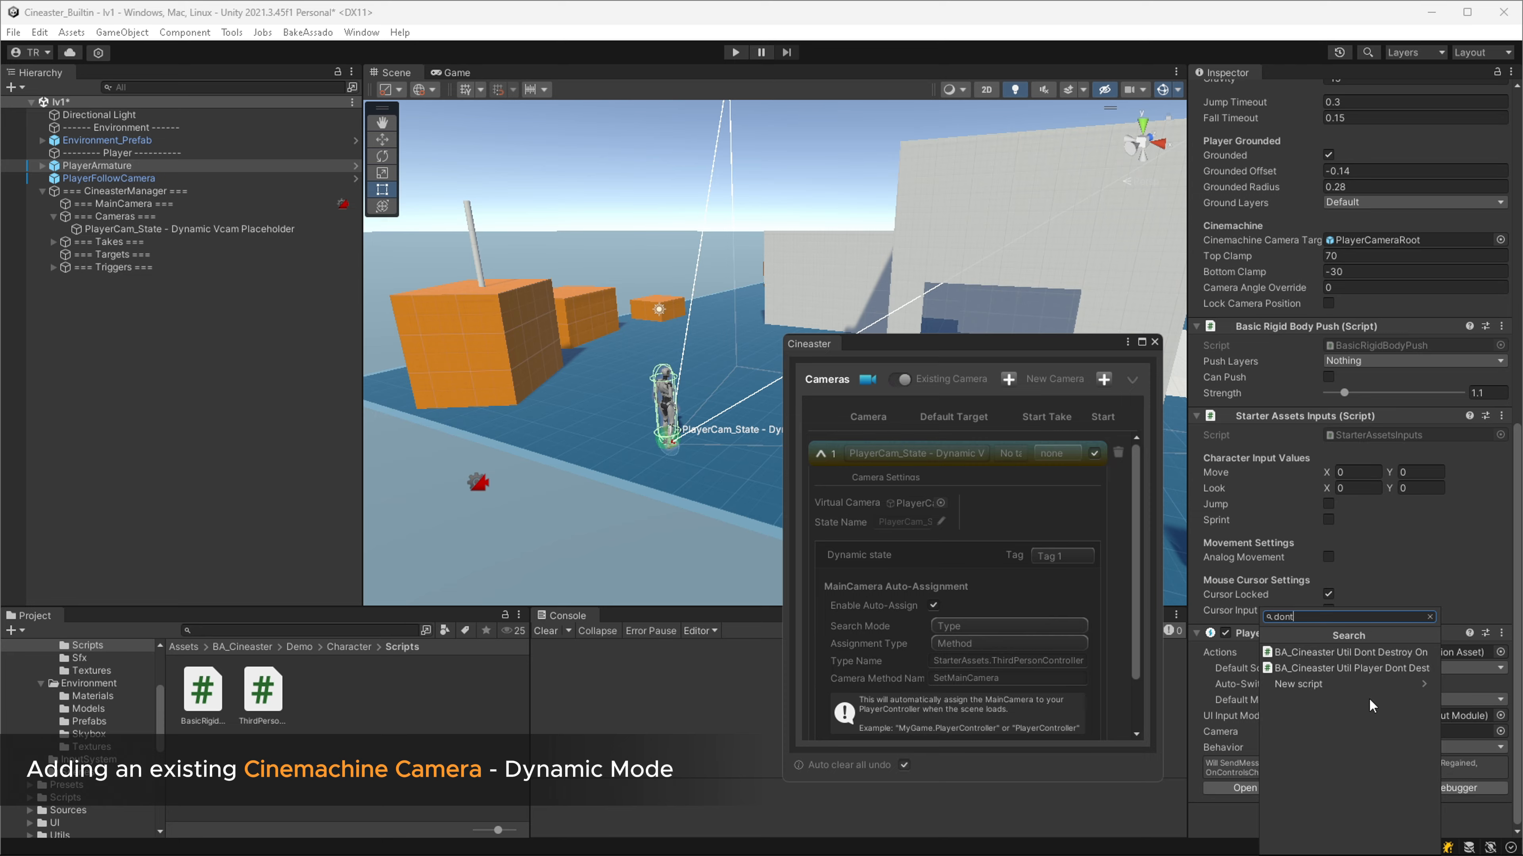
pyautogui.click(1368, 668)
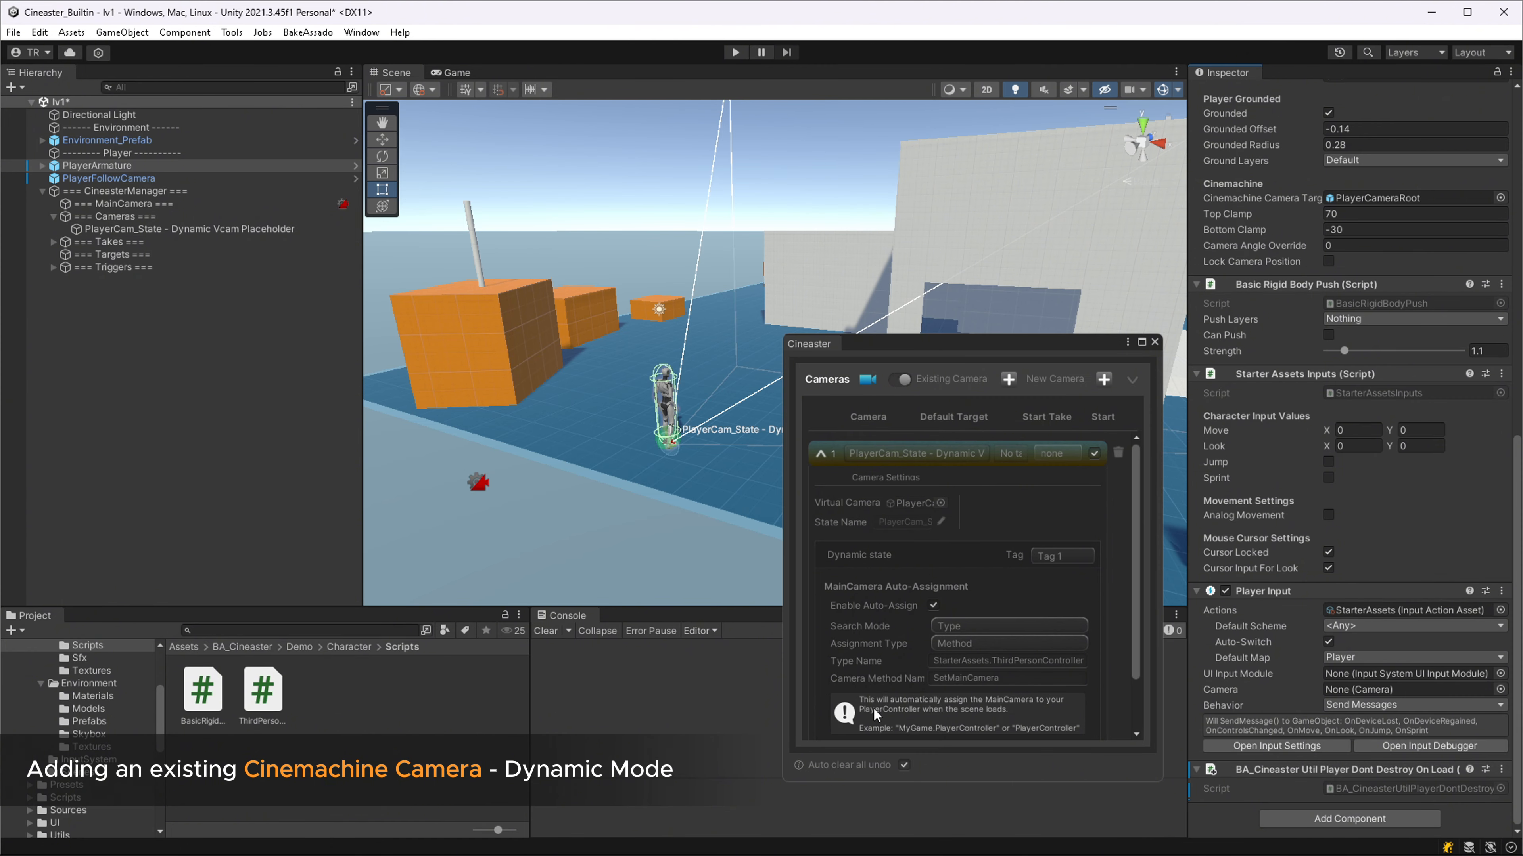
# Run the scene to test the dynamic assignment, inspect PlayerFollowCamera under the manager's Cameras group, and stop play mode.
pyautogui.scroll(-2, 870, 710)
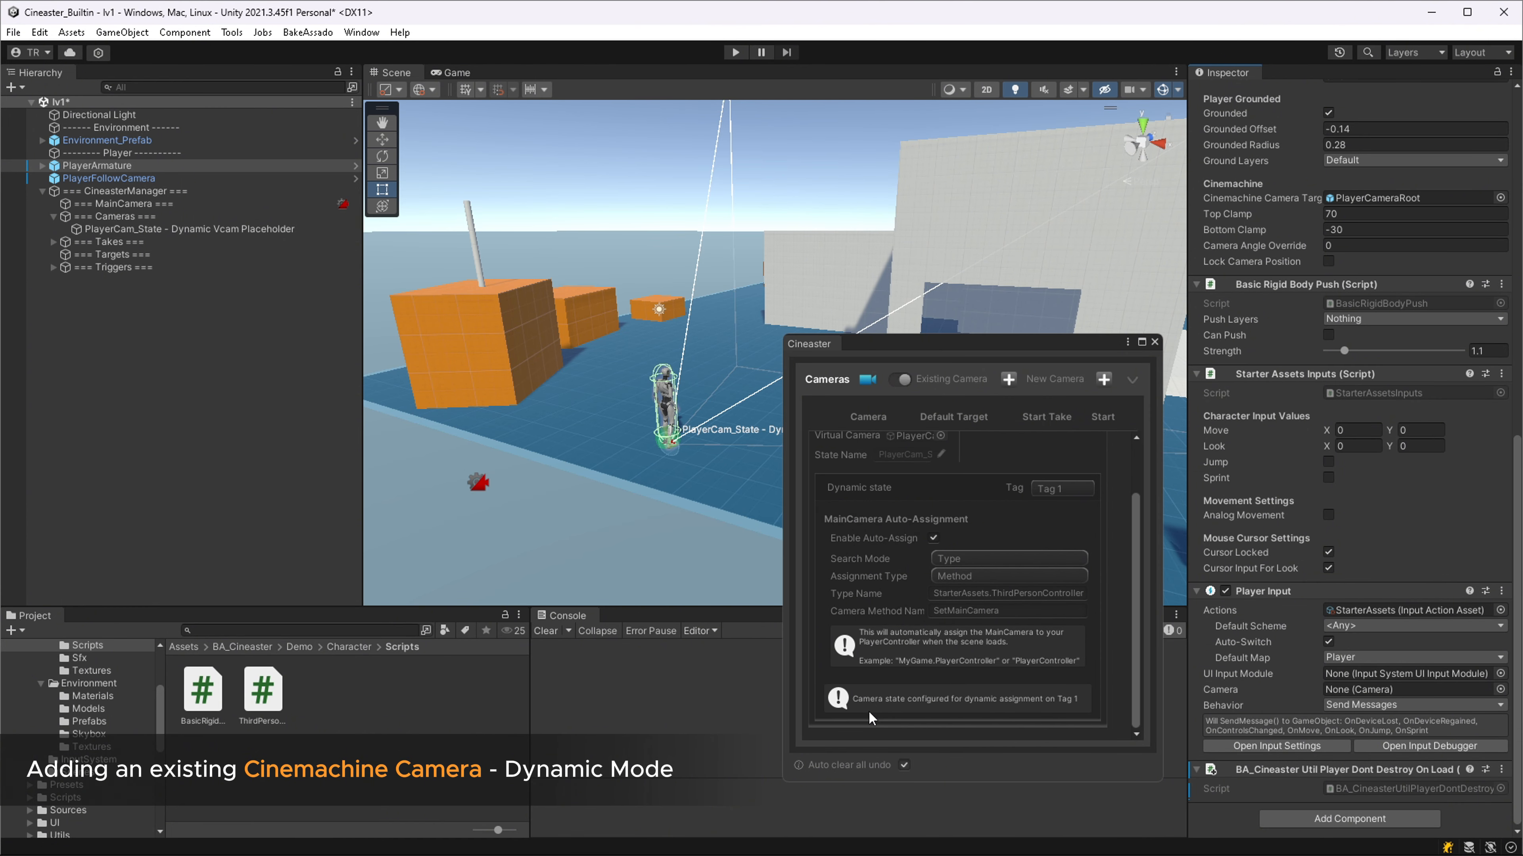
pyautogui.click(734, 52)
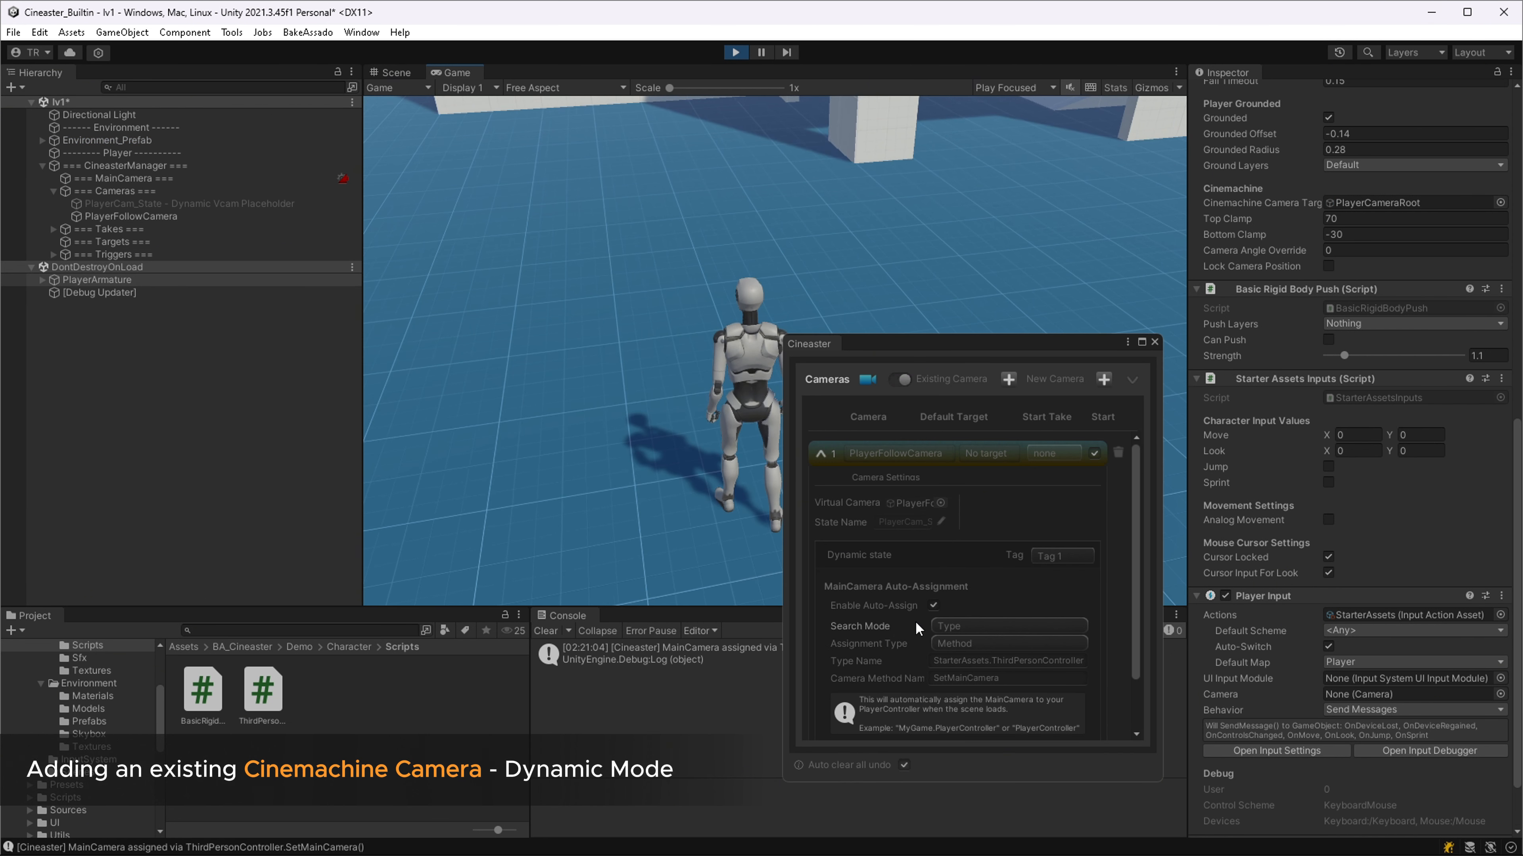
pyautogui.click(906, 504)
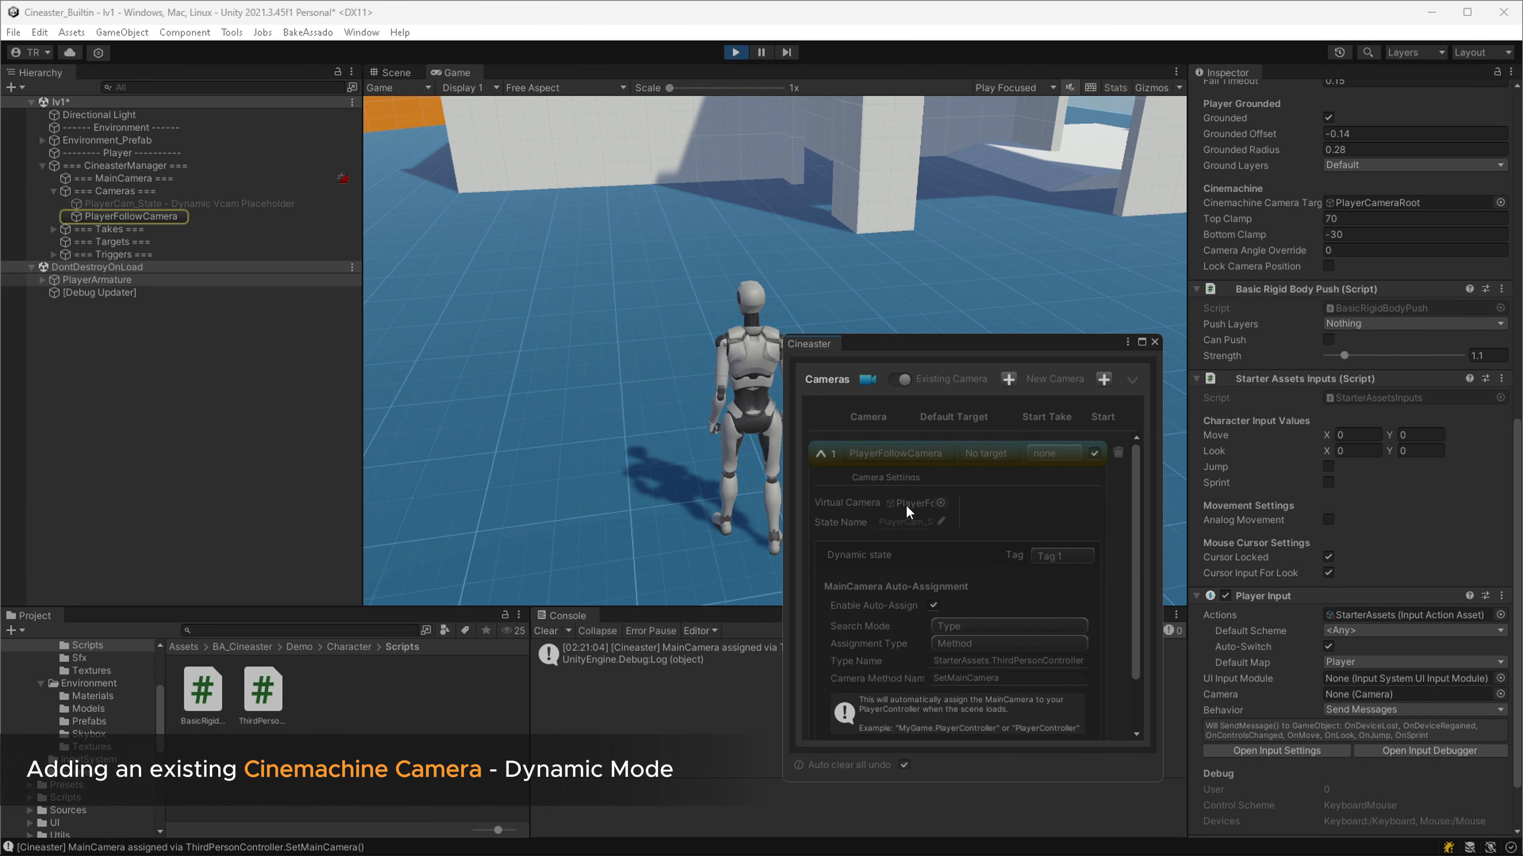
pyautogui.click(135, 216)
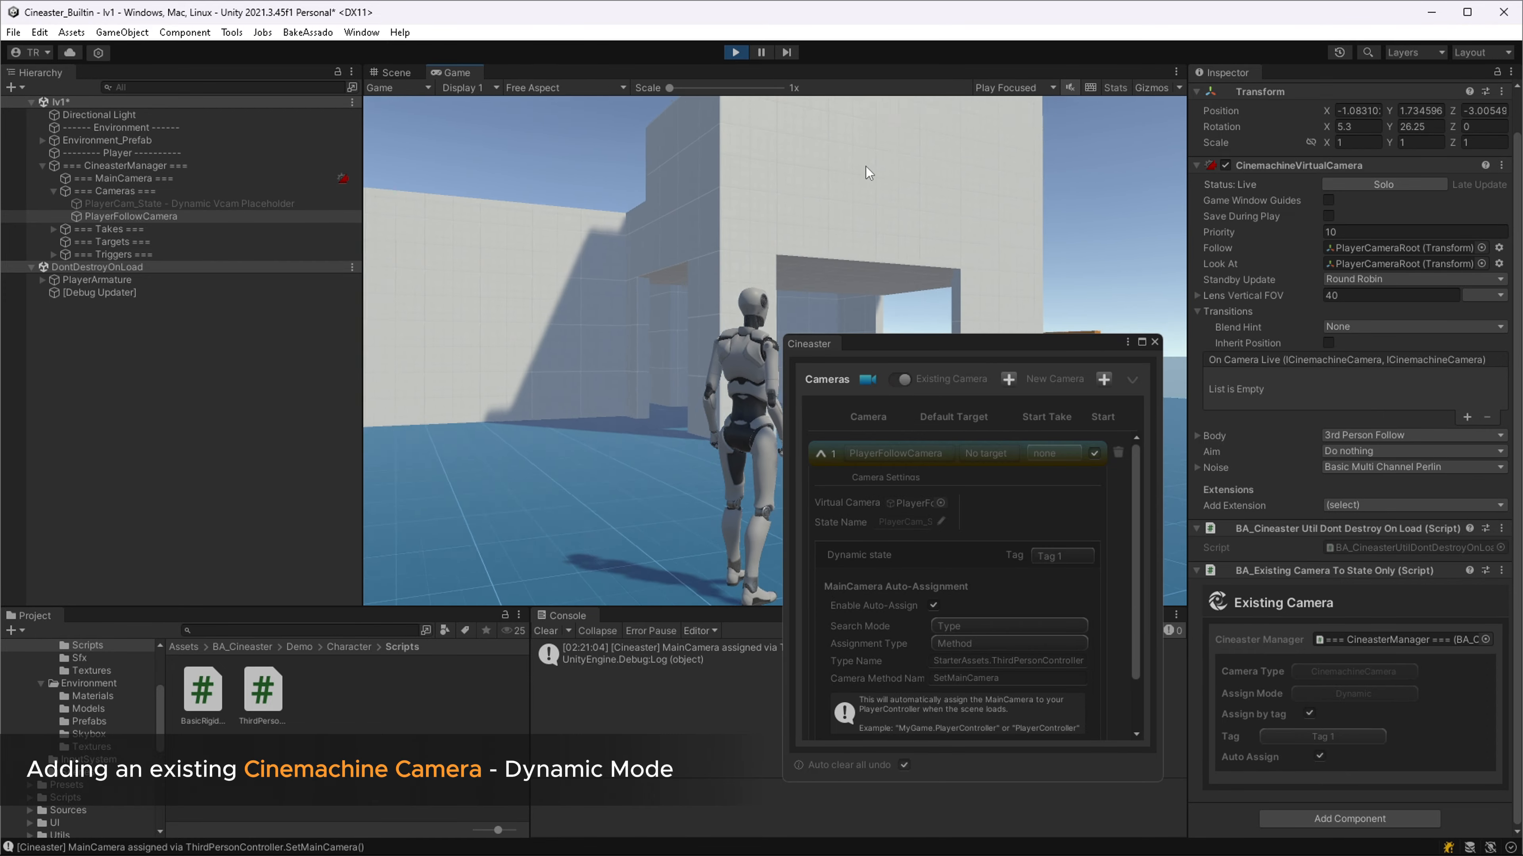
pyautogui.click(736, 54)
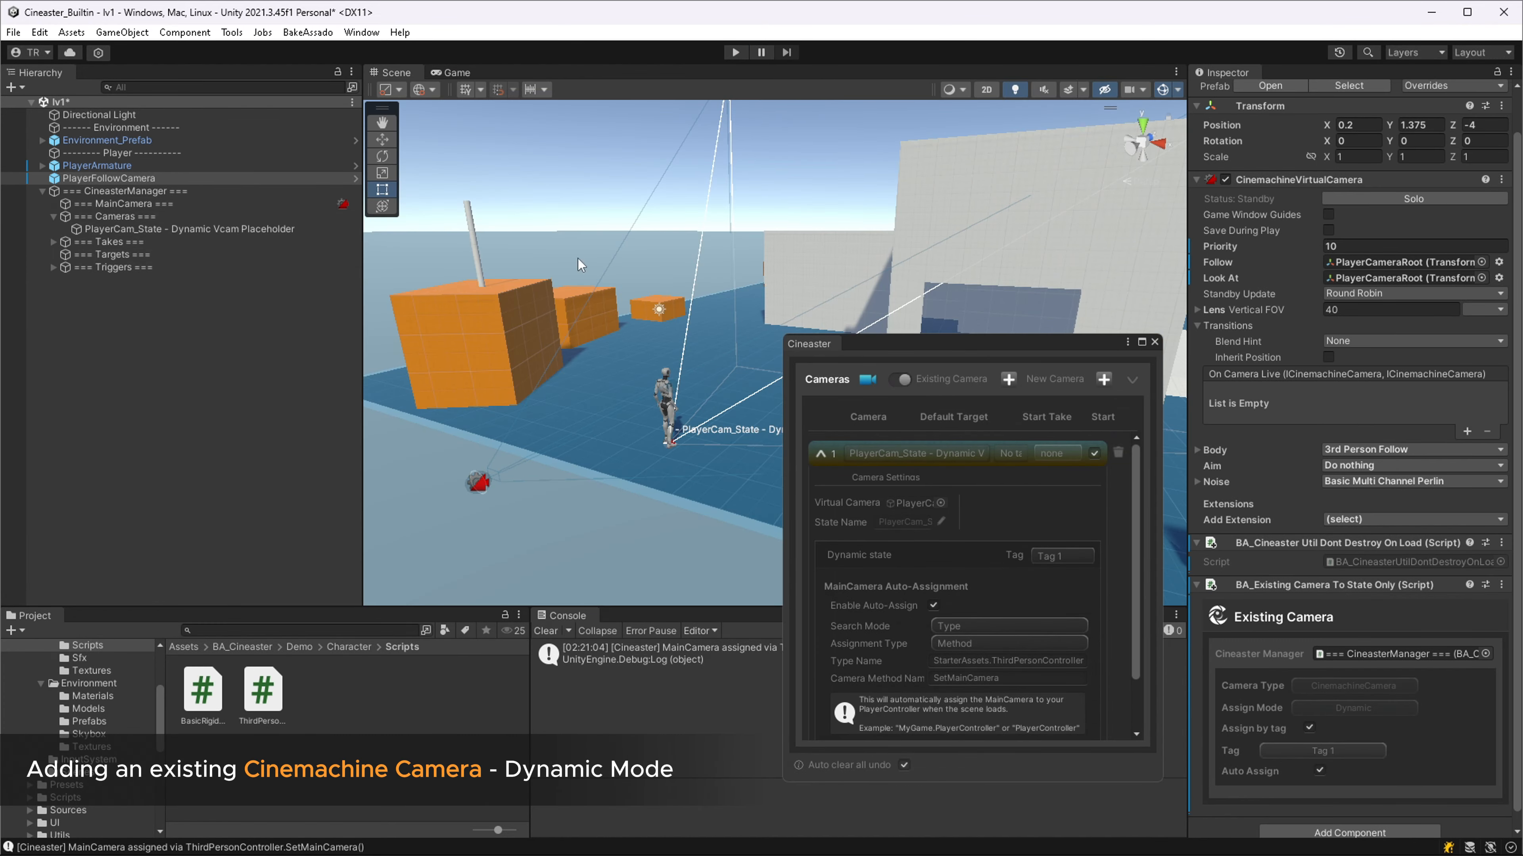
# Save lv1, open the recent scene lv2 and set up a CineasterManager in it.
pyautogui.click(13, 32)
pyautogui.moveTo(48, 85)
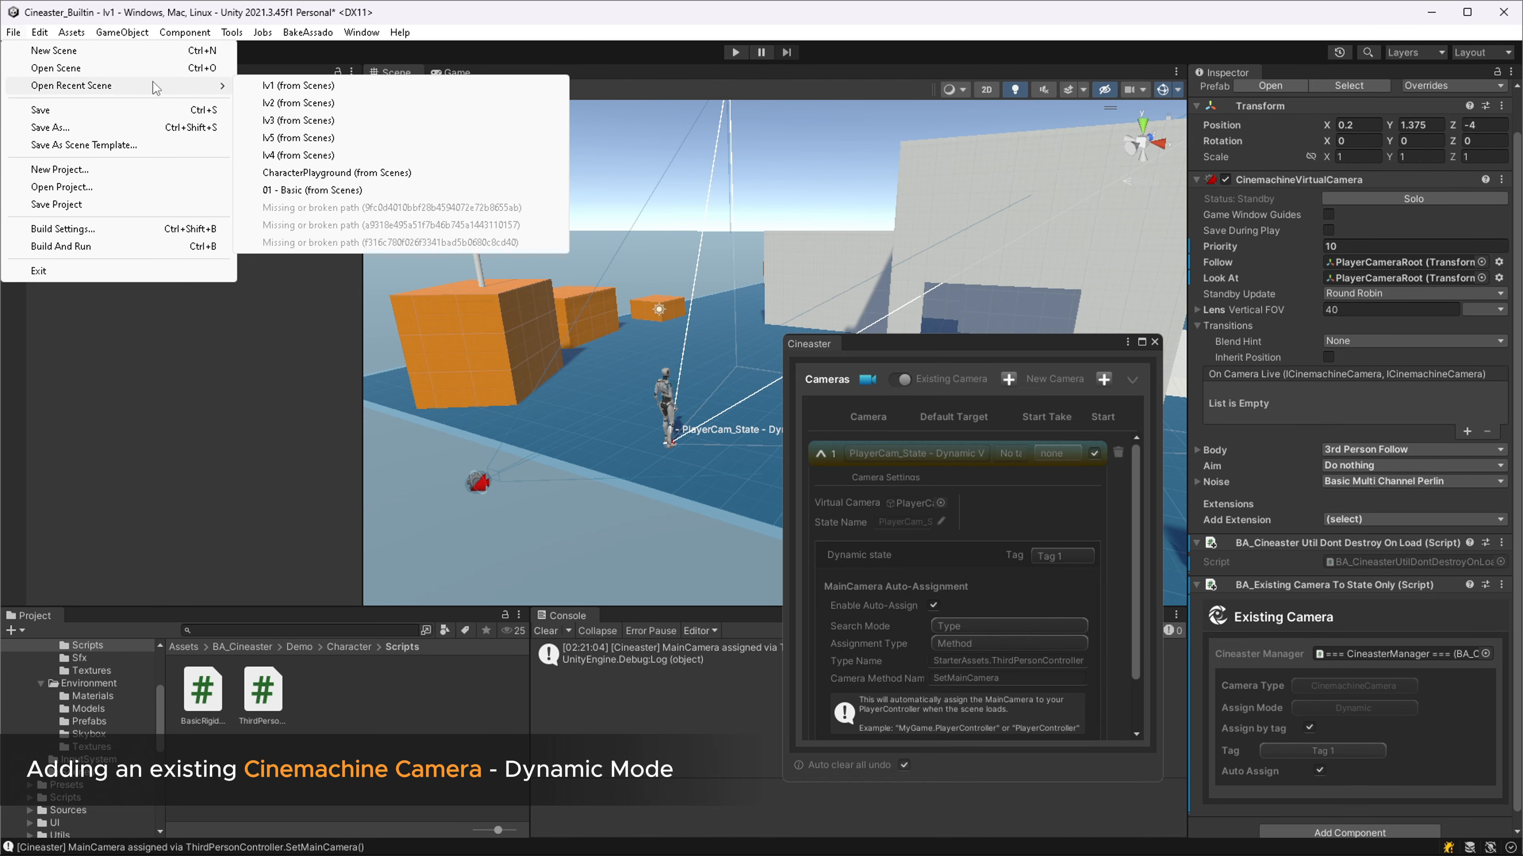
pyautogui.click(285, 107)
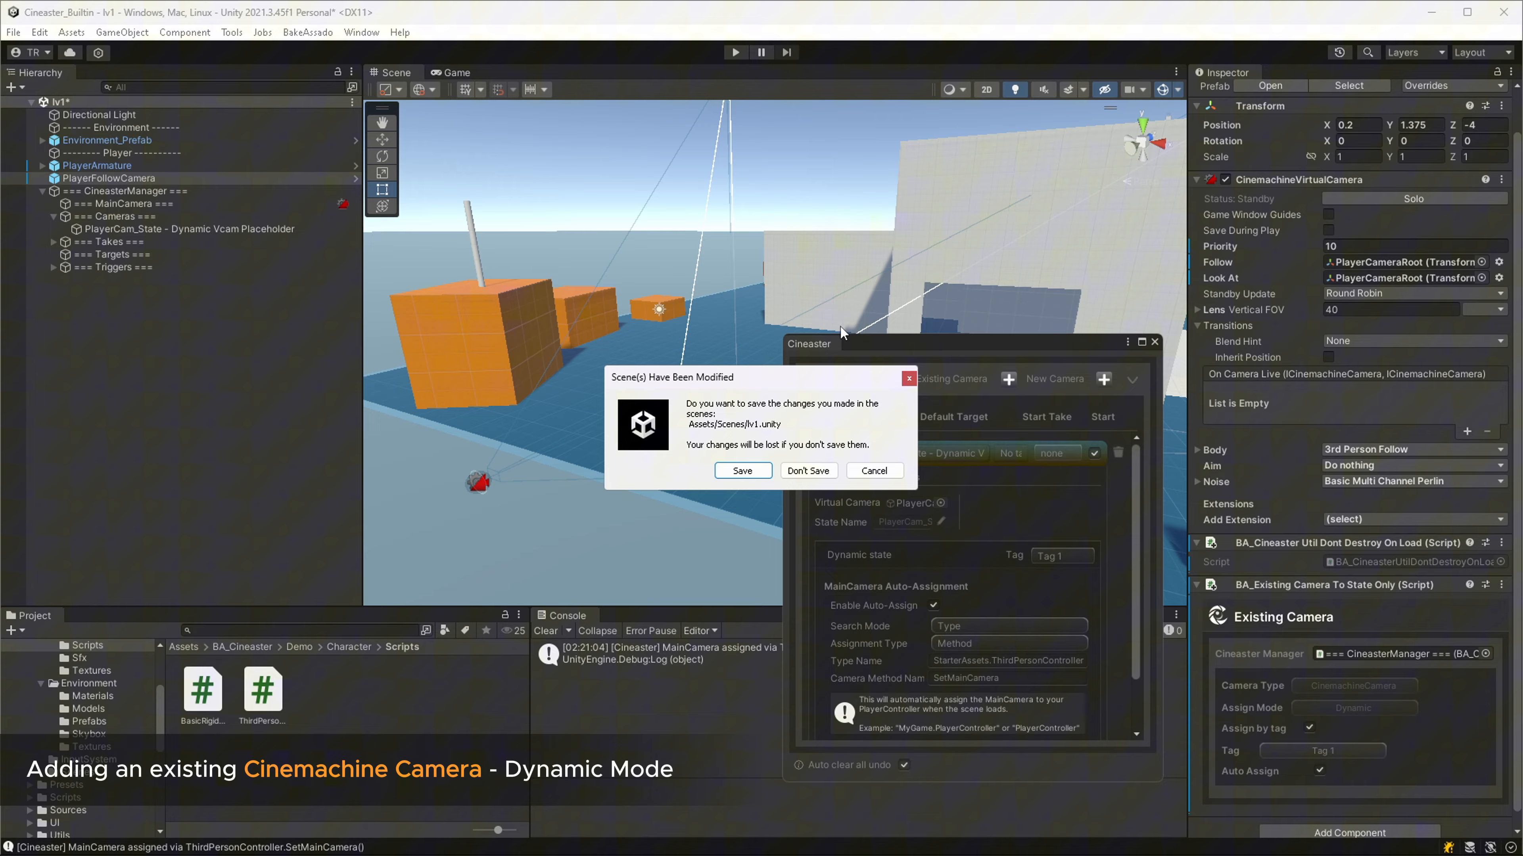
pyautogui.click(724, 473)
pyautogui.click(983, 742)
# Add an existing camera of type CinemachineCamera in Dynamic assign mode with the state name PlayerCam_State to lv2.
pyautogui.click(1008, 379)
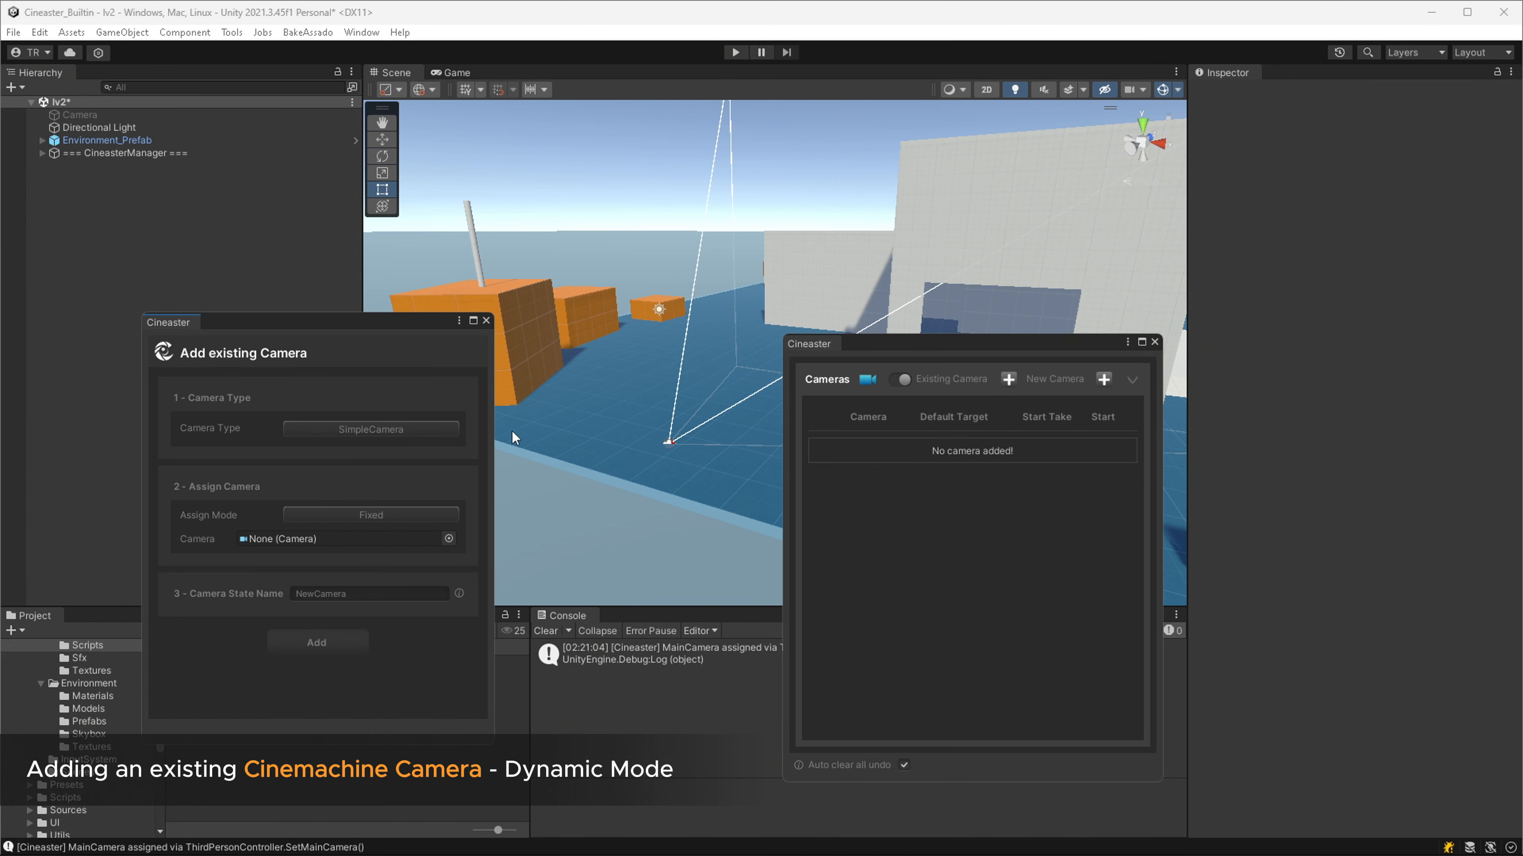
pyautogui.click(384, 429)
pyautogui.click(378, 464)
pyautogui.click(376, 515)
pyautogui.click(378, 551)
pyautogui.click(374, 577)
pyautogui.write('PlayerCam_State')
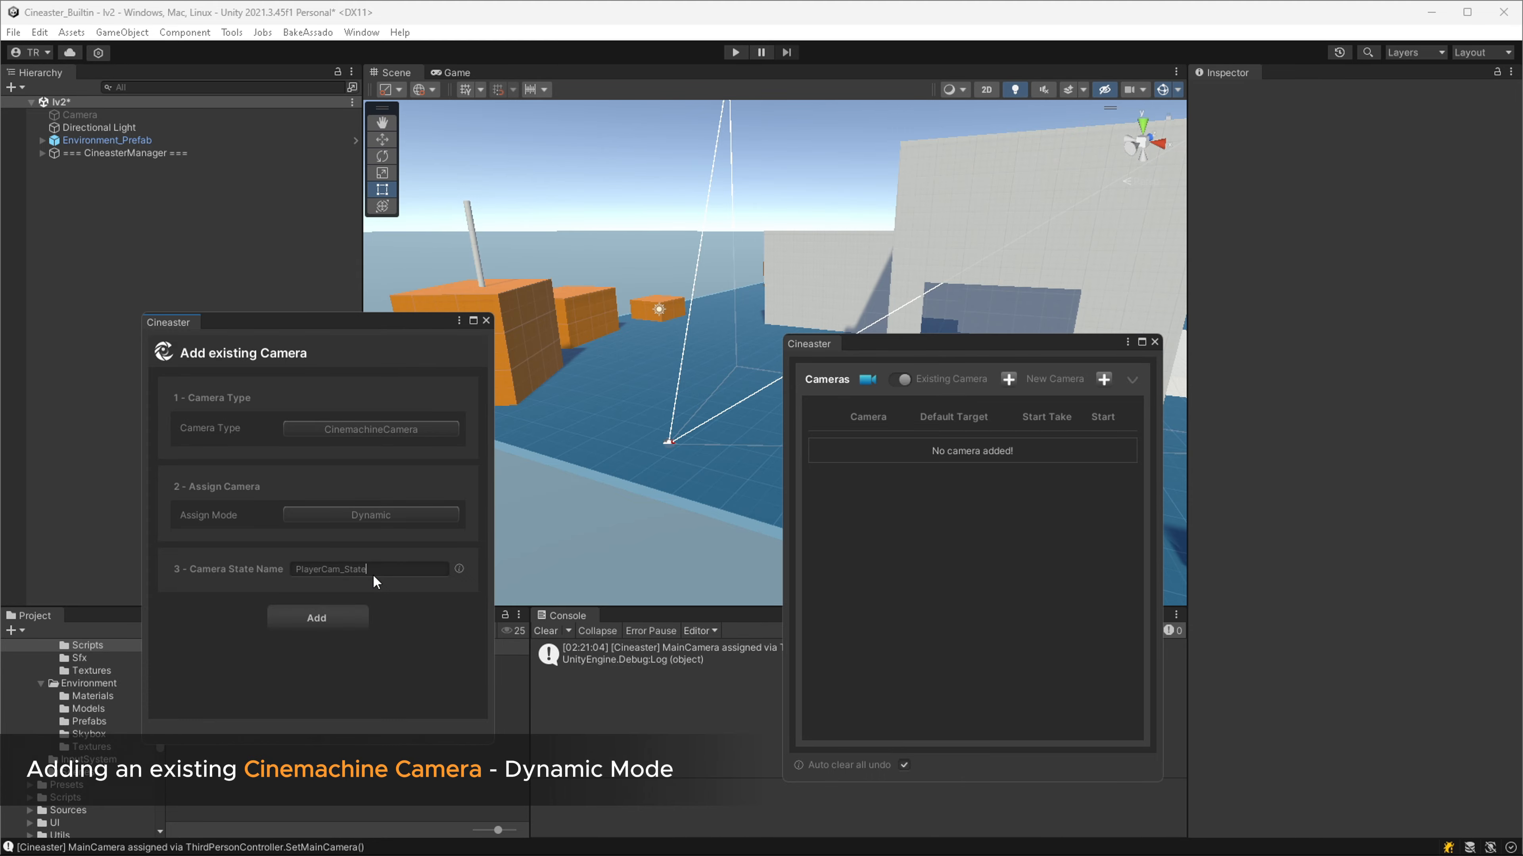
pyautogui.click(316, 614)
# Set the PlayerCam_State dynamic state's tag to Tag 1 and enable MainCamera auto-assign with assignment type Method.
pyautogui.click(820, 454)
pyautogui.click(1062, 556)
pyautogui.click(1096, 574)
pyautogui.click(932, 606)
pyautogui.click(988, 644)
pyautogui.click(983, 675)
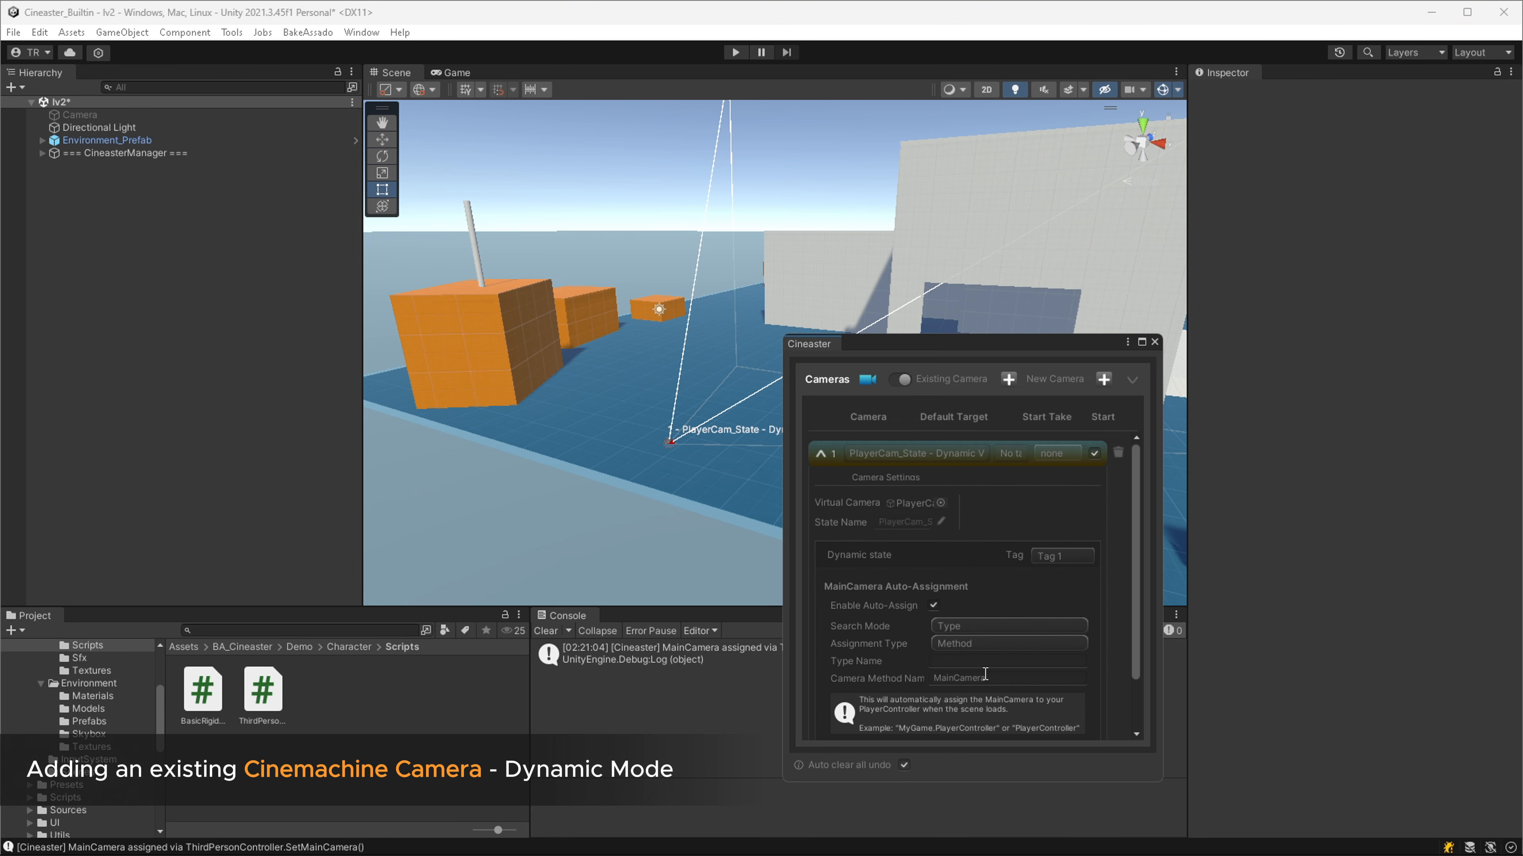
# Set the auto-assignment type name to StarterAssets.ThirdPersonController and the camera method name to SetMainCamera, and save lv2.
pyautogui.click(988, 661)
pyautogui.write('StarterAssets.ThirdPersonController')
pyautogui.press('Tab')
pyautogui.write('SetMainCamera')
pyautogui.hotkey('ctrl', 's')
pyautogui.scroll(-3, 1033, 706)
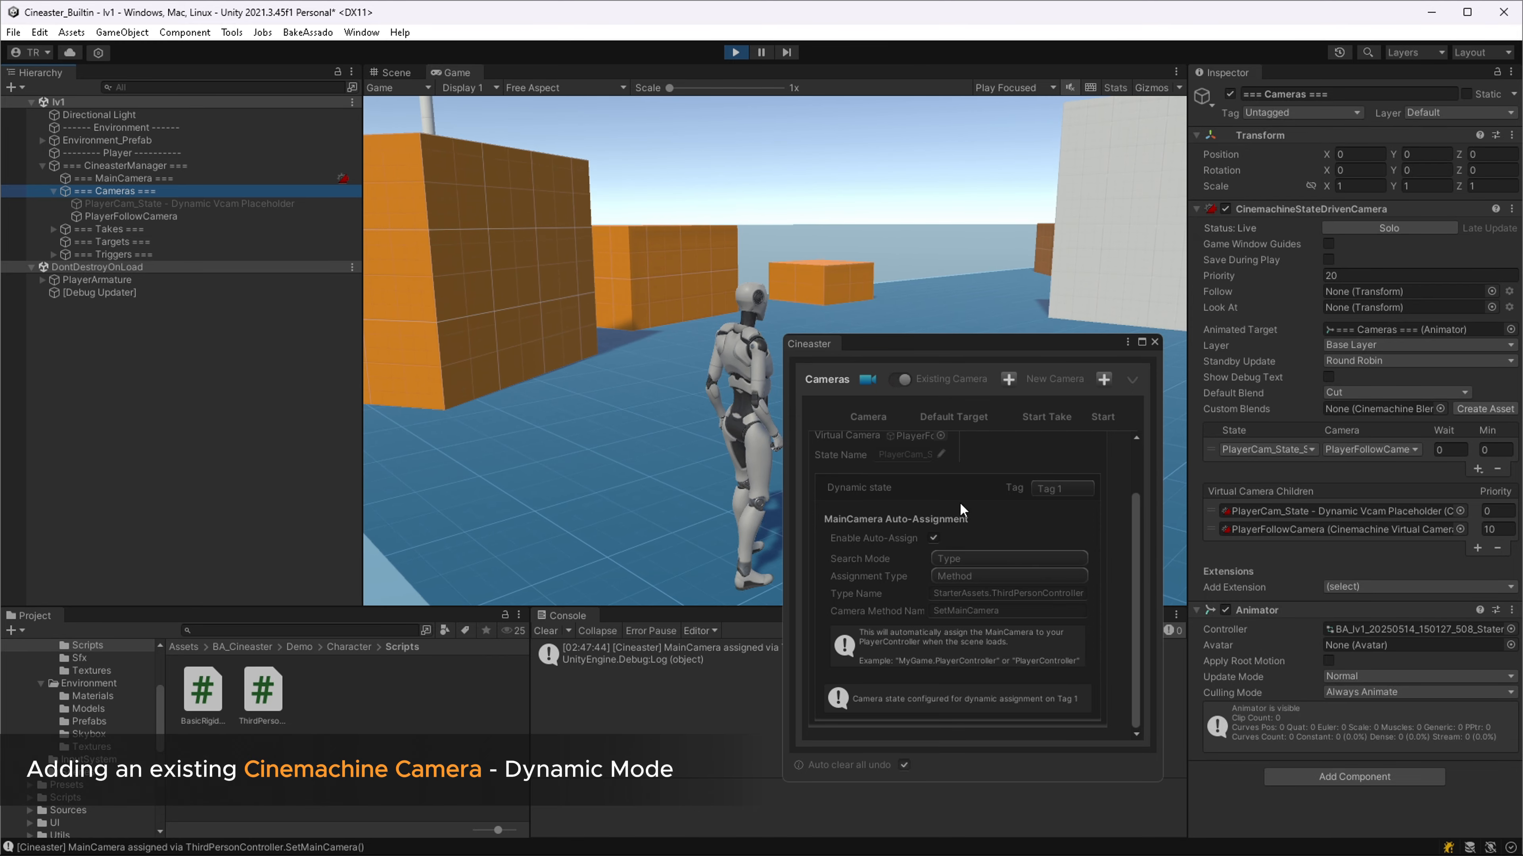
pyautogui.scroll(2, 909, 454)
pyautogui.click(909, 483)
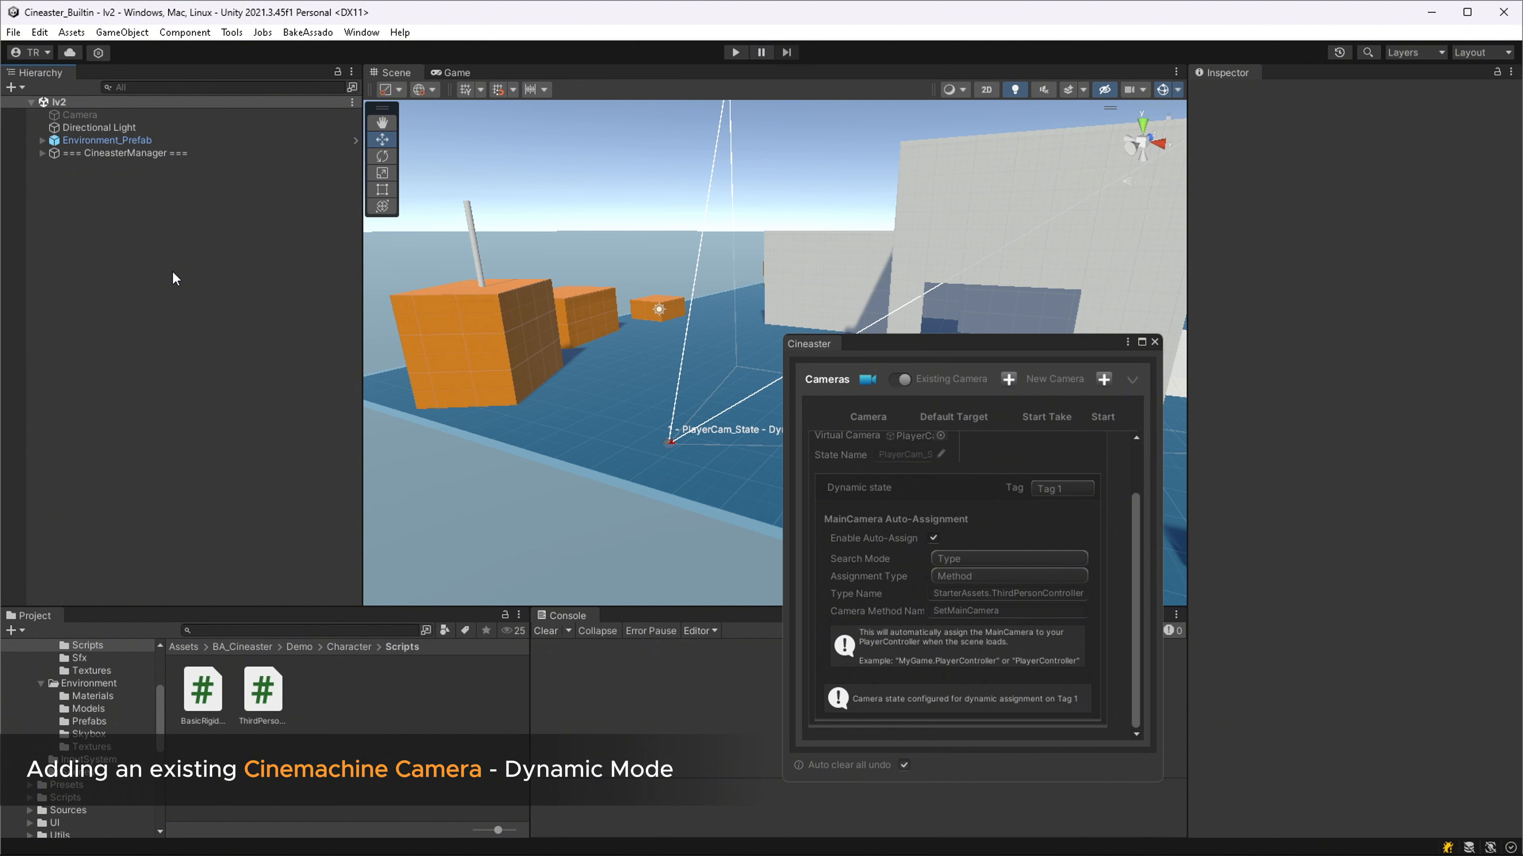
# Create a Cineaster Scene Transition Manager in the lv2 scene.
pyautogui.click(307, 33)
pyautogui.moveTo(335, 50)
pyautogui.moveTo(454, 75)
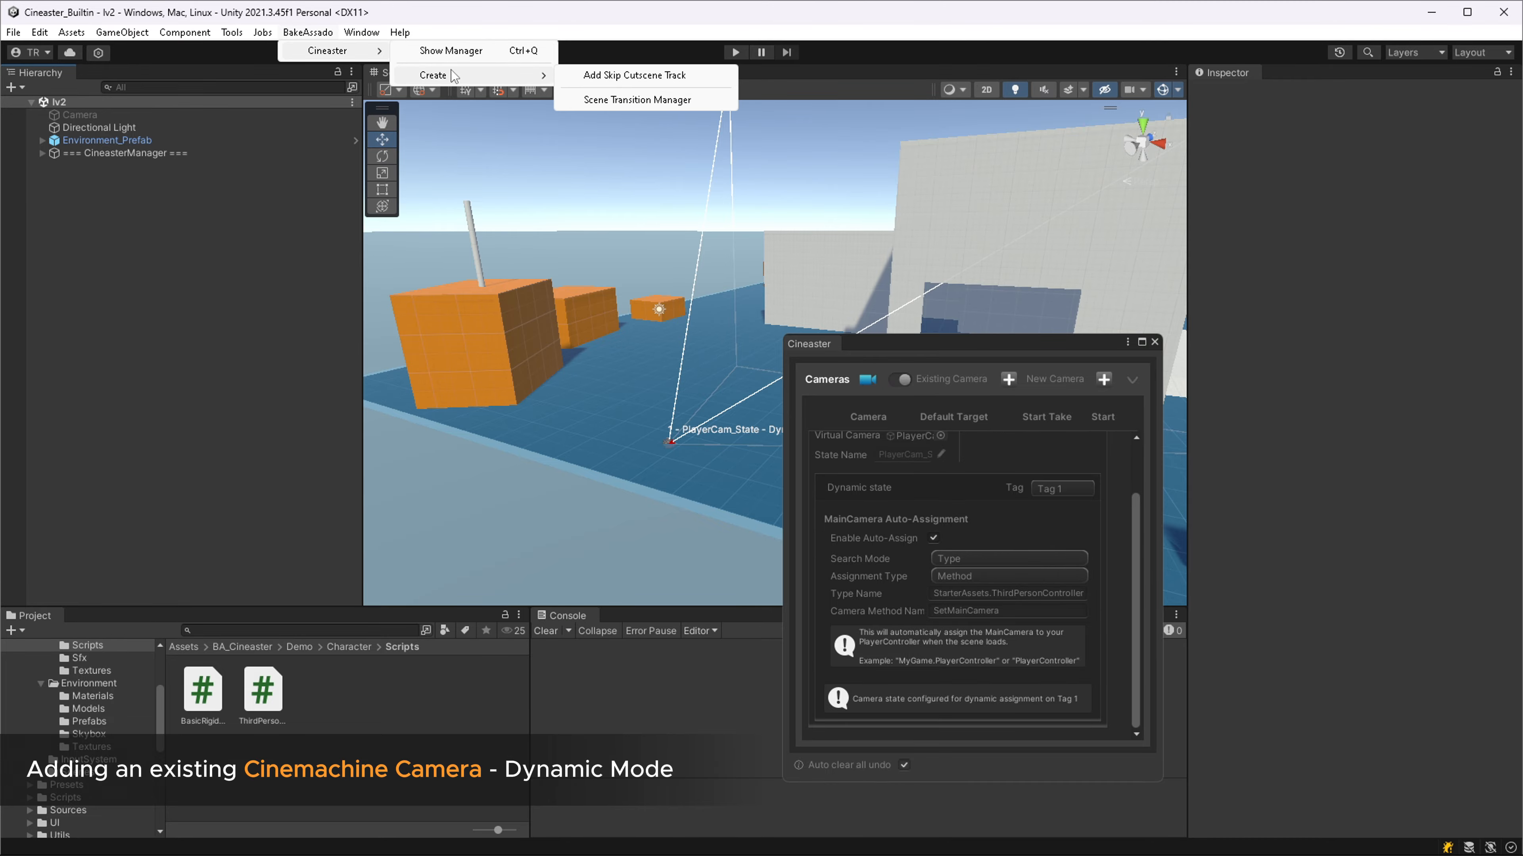
pyautogui.click(637, 100)
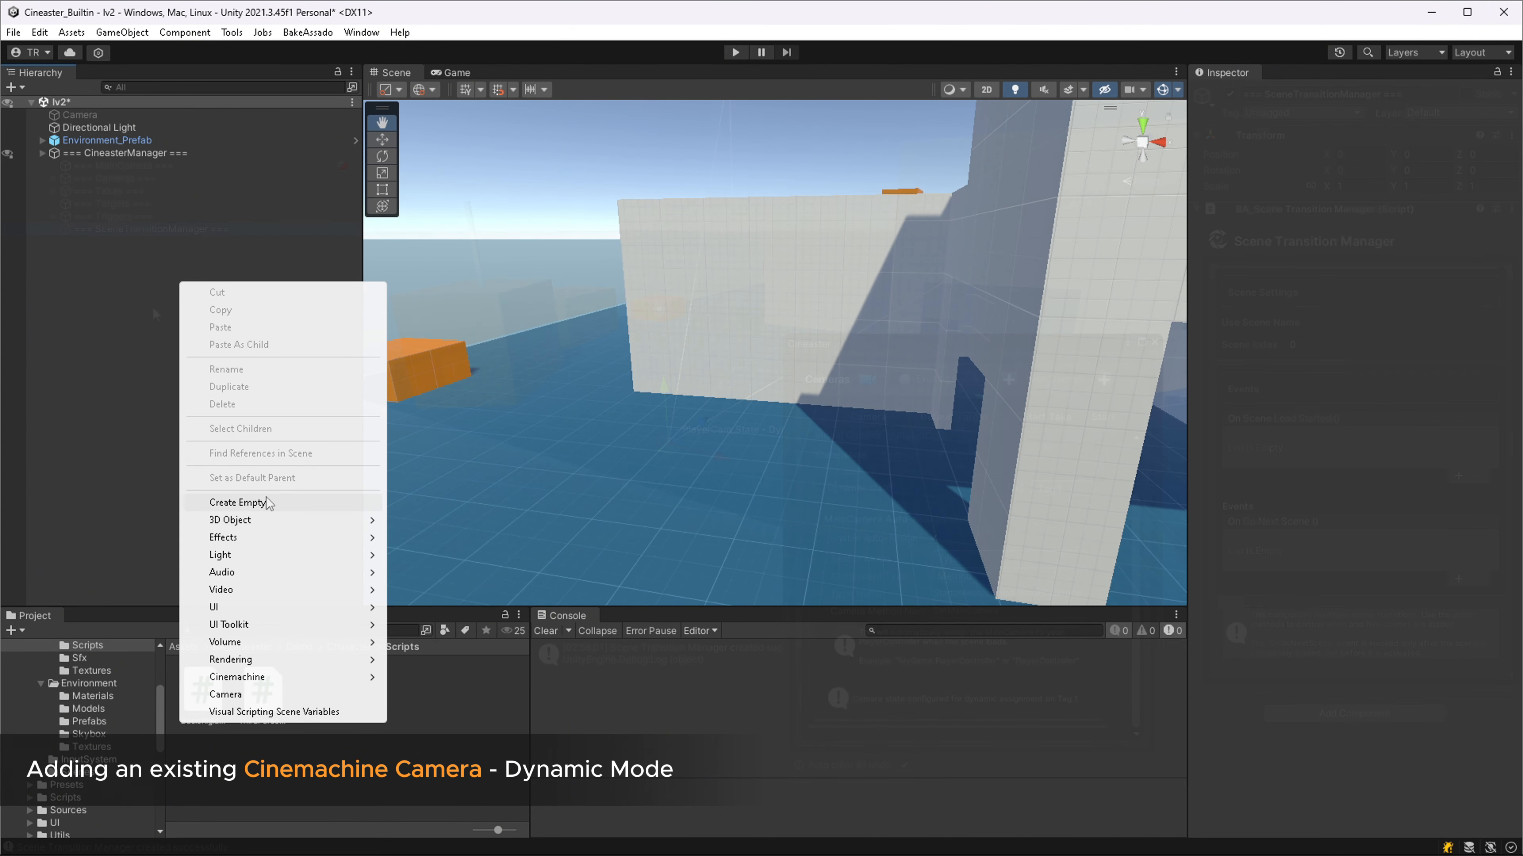
# Create a cube in lv2 scaled to 5, 5, 5 as an invisible trigger with Mesh Renderer off and Is Trigger on.
pyautogui.click(419, 520)
pyautogui.doubleClick(1358, 186)
pyautogui.write('5')
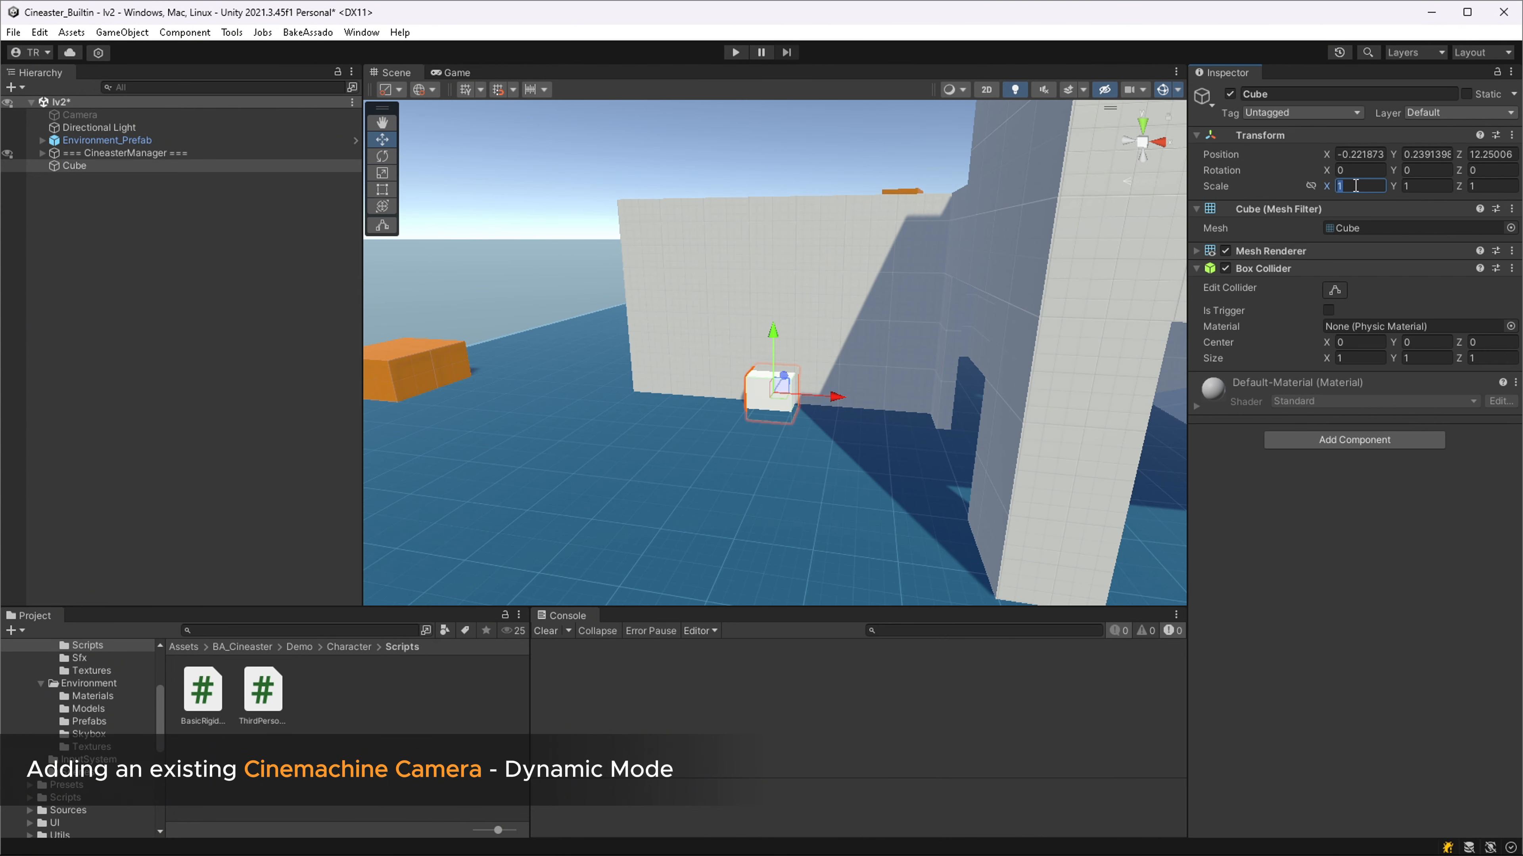
pyautogui.press('Tab')
pyautogui.write('5')
pyautogui.press('Tab')
pyautogui.write('5')
pyautogui.click(1225, 250)
pyautogui.click(1328, 310)
# Add the Example On Trigger Enter component to the lv2 cube with Layer To Check set to Player, and disable the Rigidbody's gravity.
pyautogui.click(1348, 440)
pyautogui.write('e')
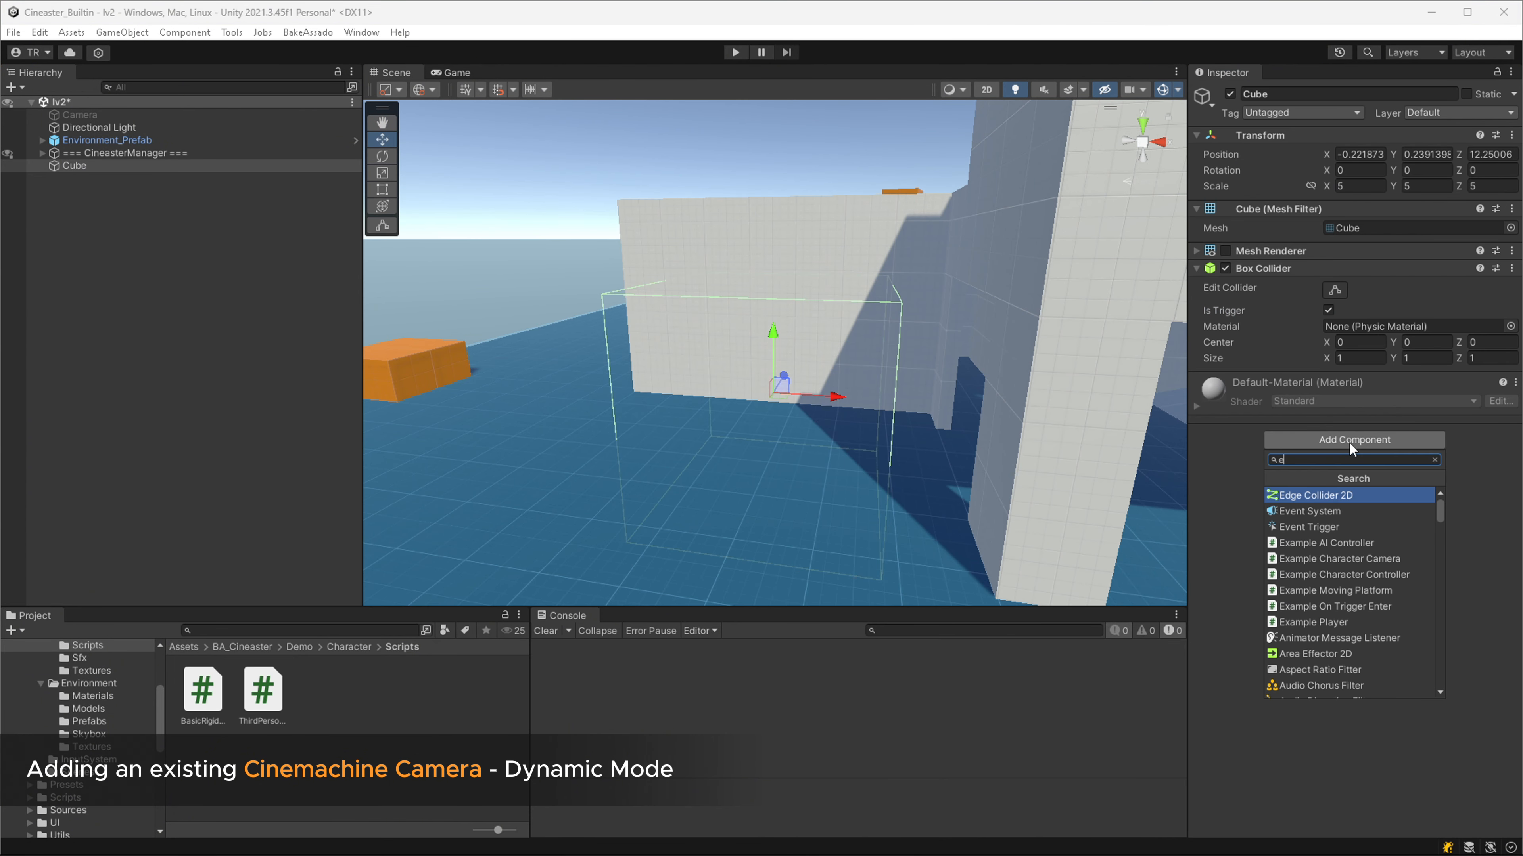
pyautogui.write('xample')
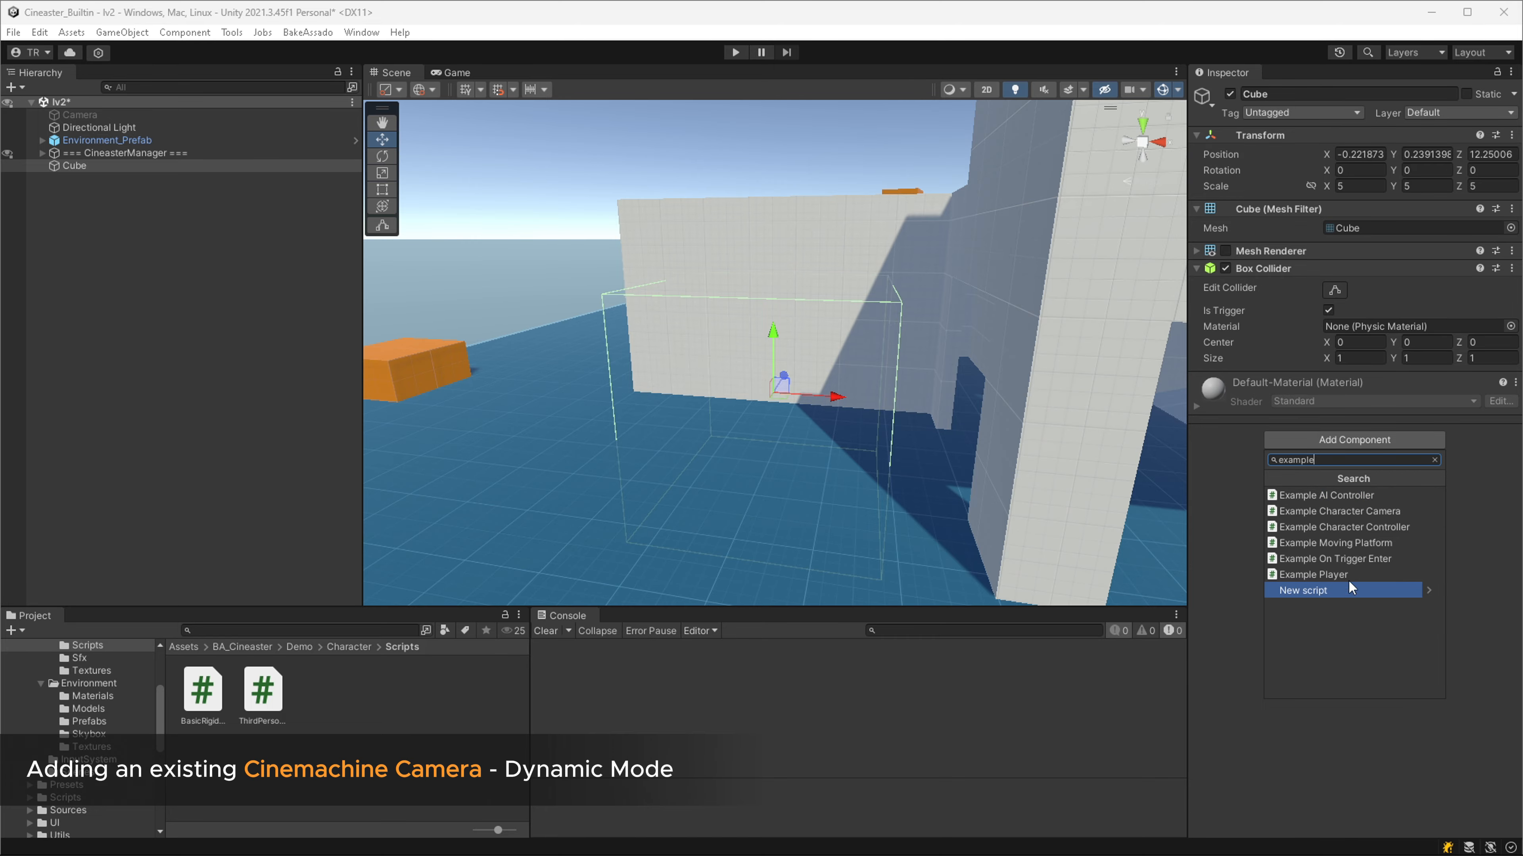
pyautogui.click(1343, 561)
pyautogui.click(1368, 585)
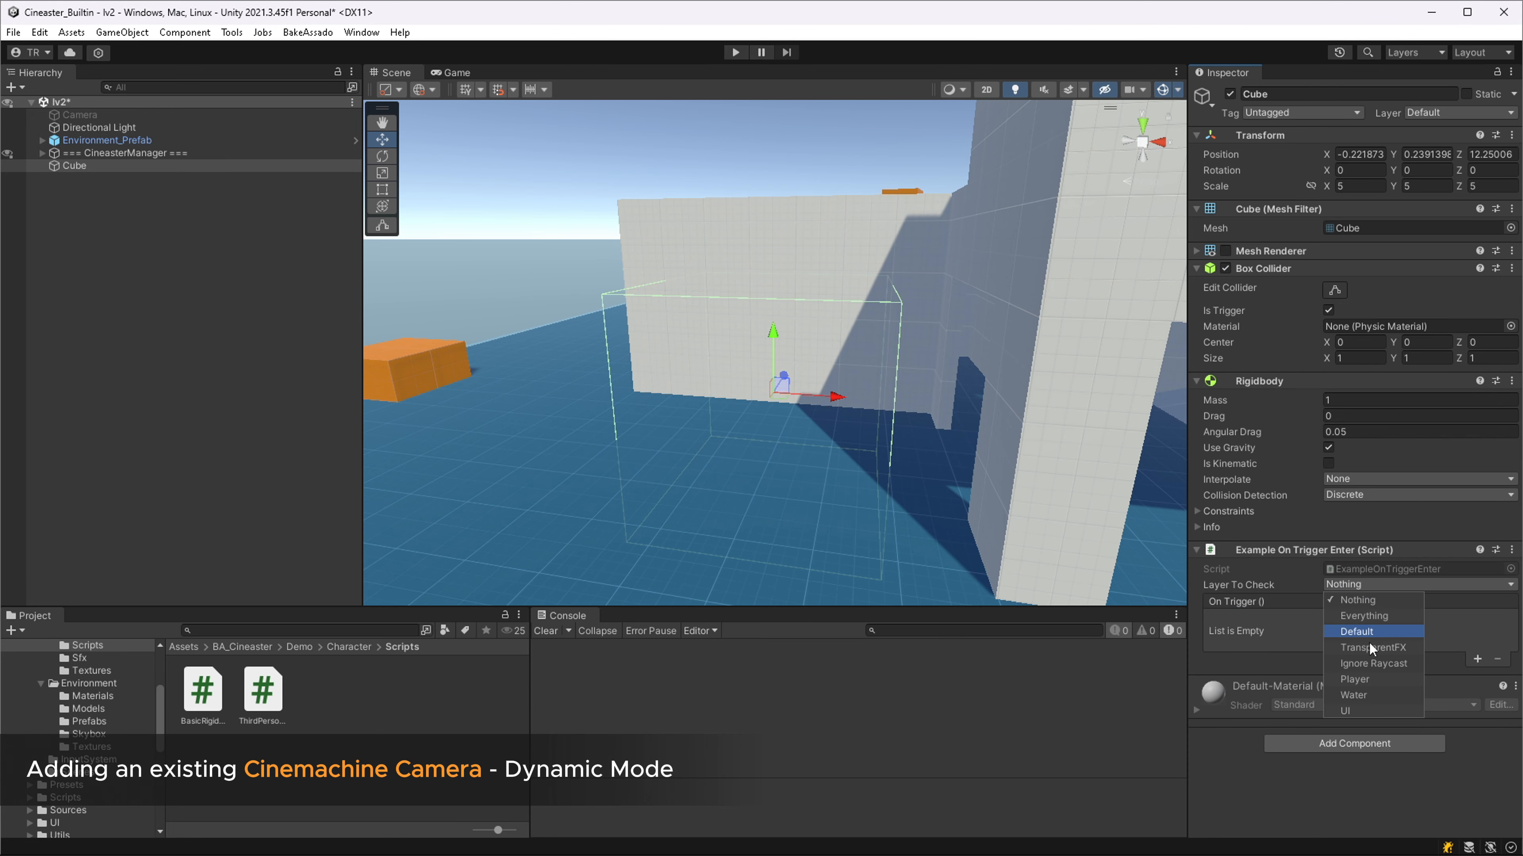
pyautogui.click(1354, 679)
pyautogui.click(1329, 447)
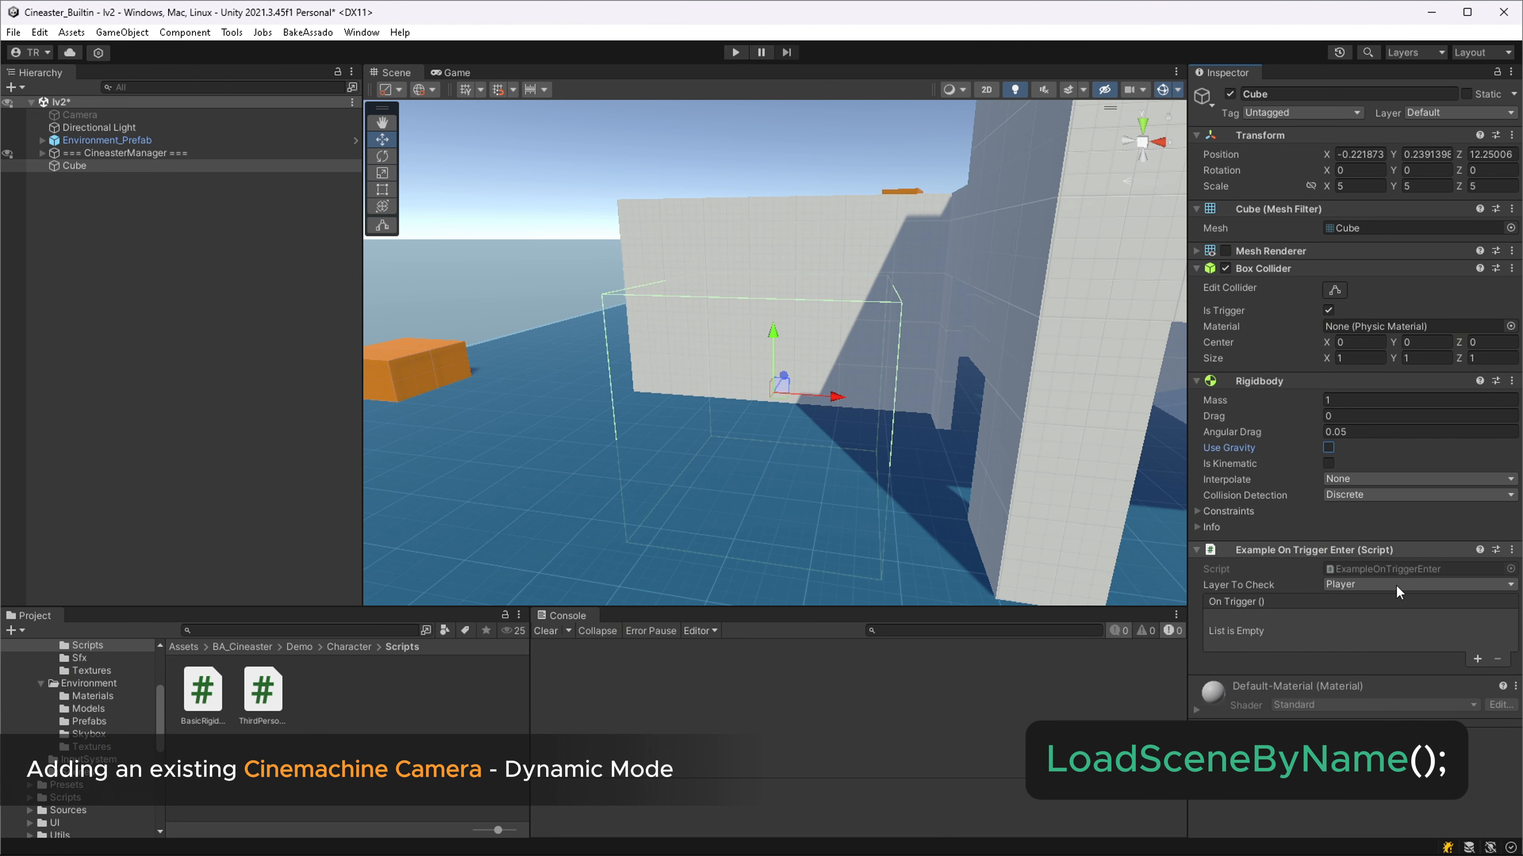
# Make the lv2 cube's On Trigger event call LoadSceneByName on the SceneTransitionManager with the scene name lv1.
pyautogui.click(1477, 659)
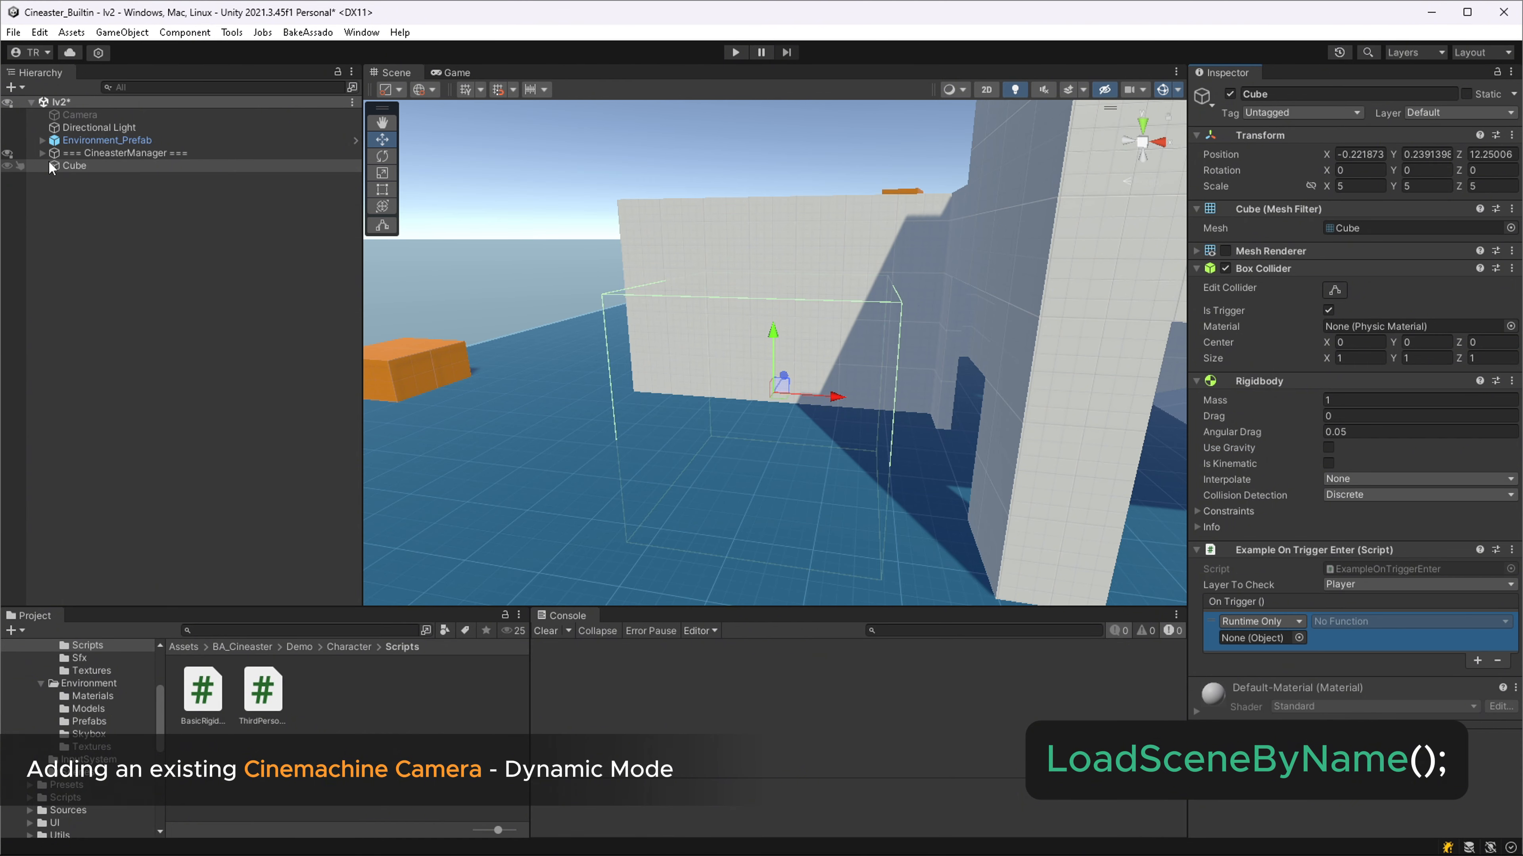
pyautogui.click(42, 153)
pyautogui.moveTo(120, 228); pyautogui.dragTo(1280, 639)
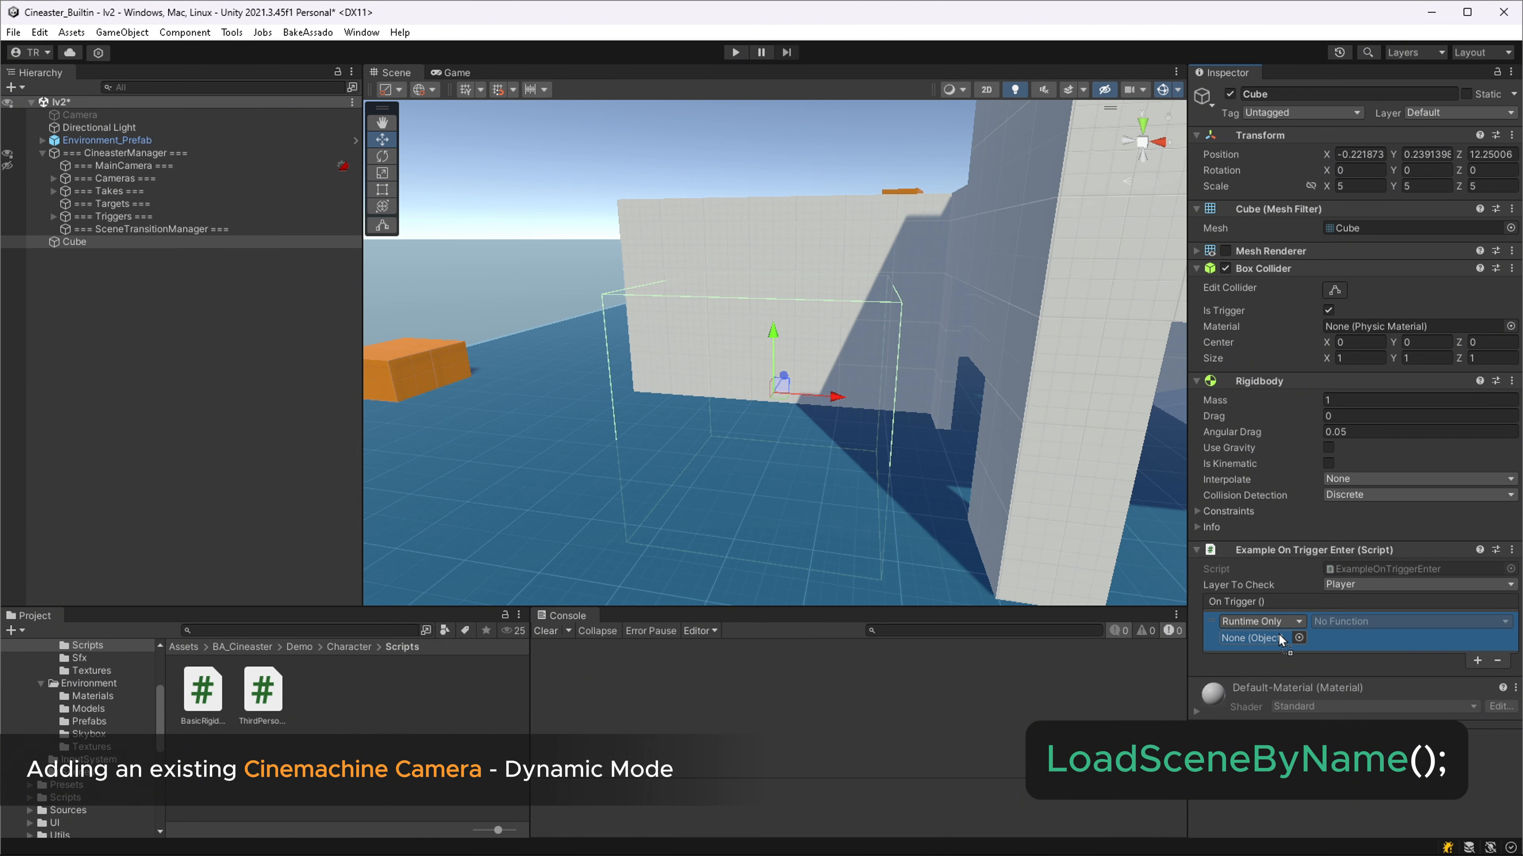
pyautogui.click(1379, 622)
pyautogui.moveTo(1506, 702)
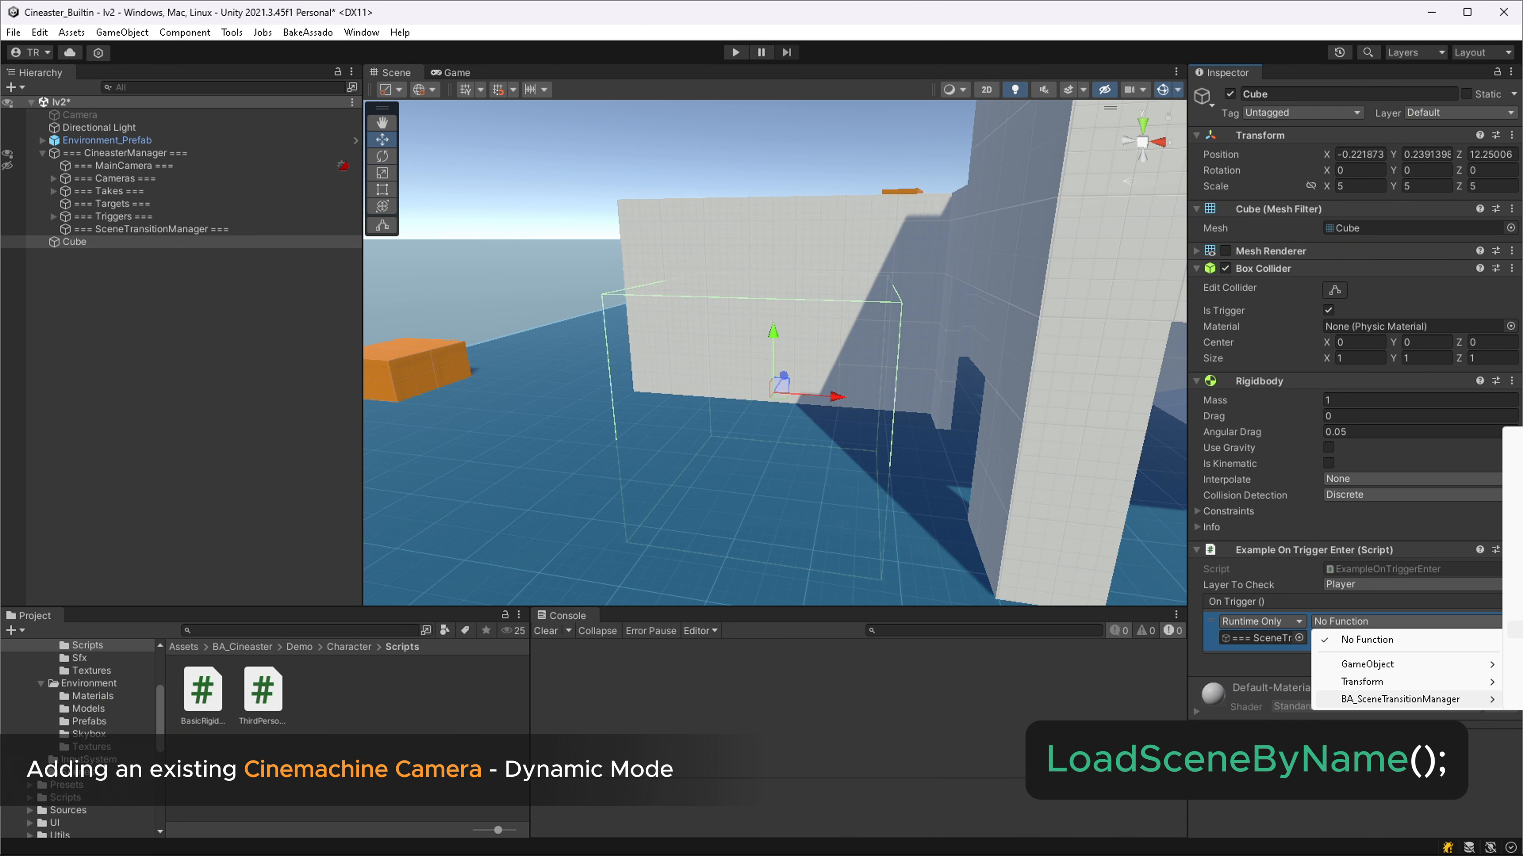
pyautogui.click(1517, 630)
pyautogui.click(1405, 639)
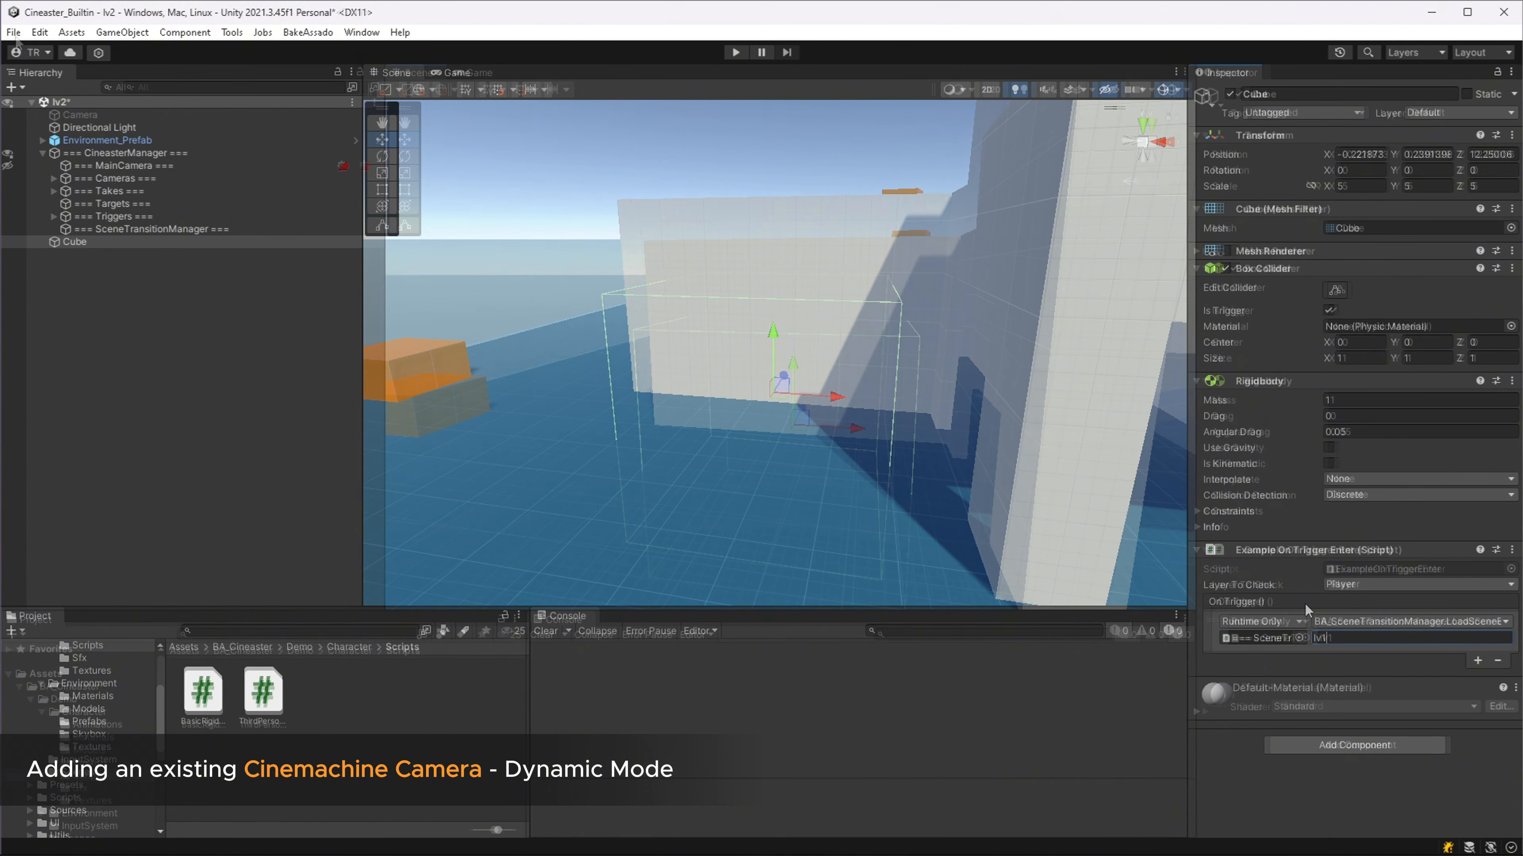
# Open the recent scene lv1.
pyautogui.click(13, 31)
pyautogui.moveTo(72, 85)
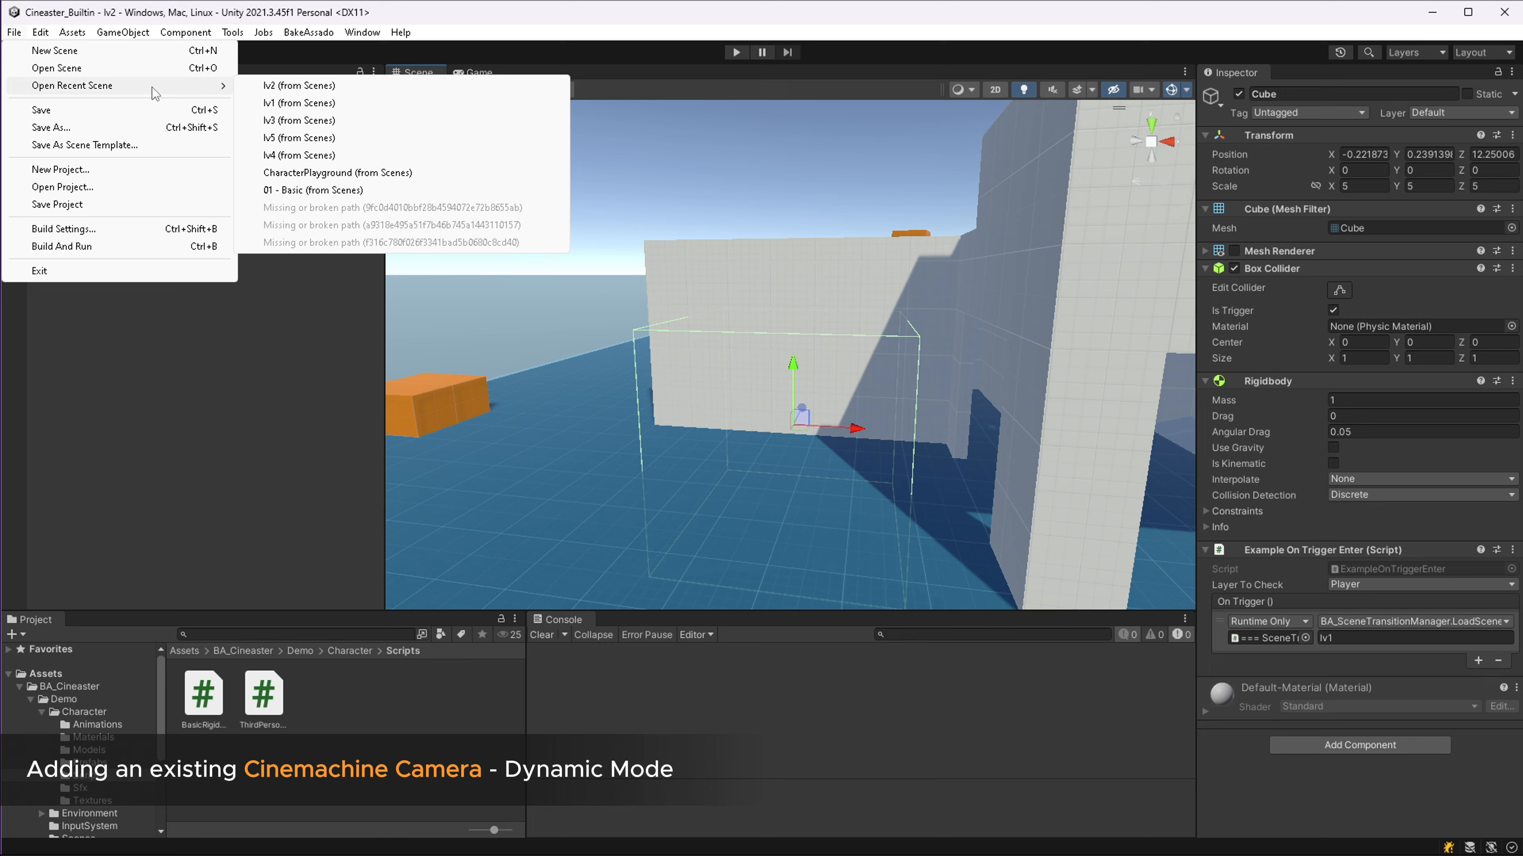
pyautogui.click(290, 103)
# Create a cube in lv1 scaled to 5, 5, 5 as an invisible trigger with Mesh Renderer off and Is Trigger on.
pyautogui.rightClick(207, 358)
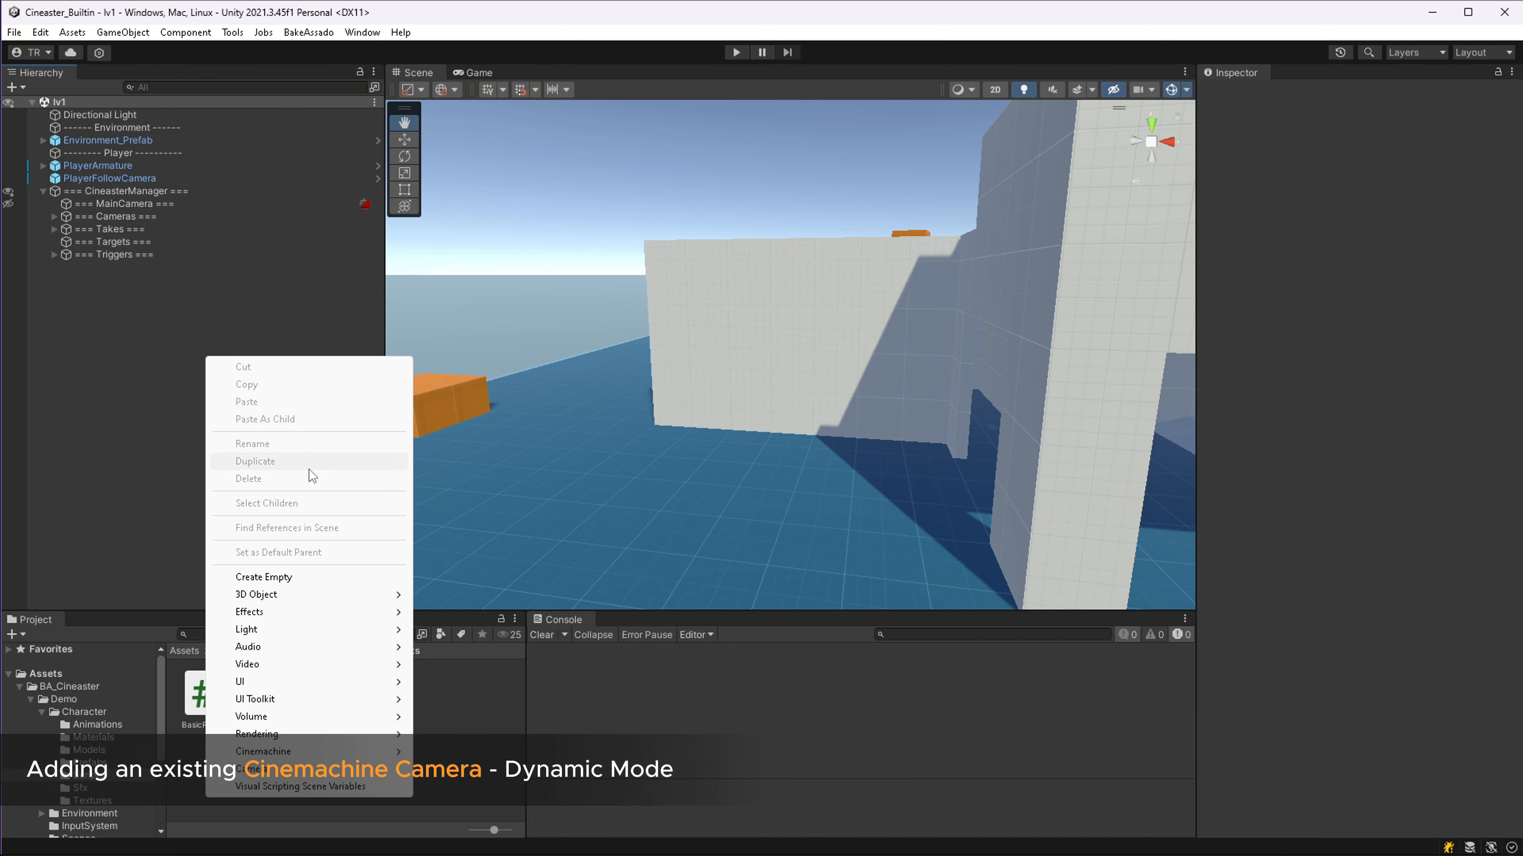
pyautogui.click(440, 595)
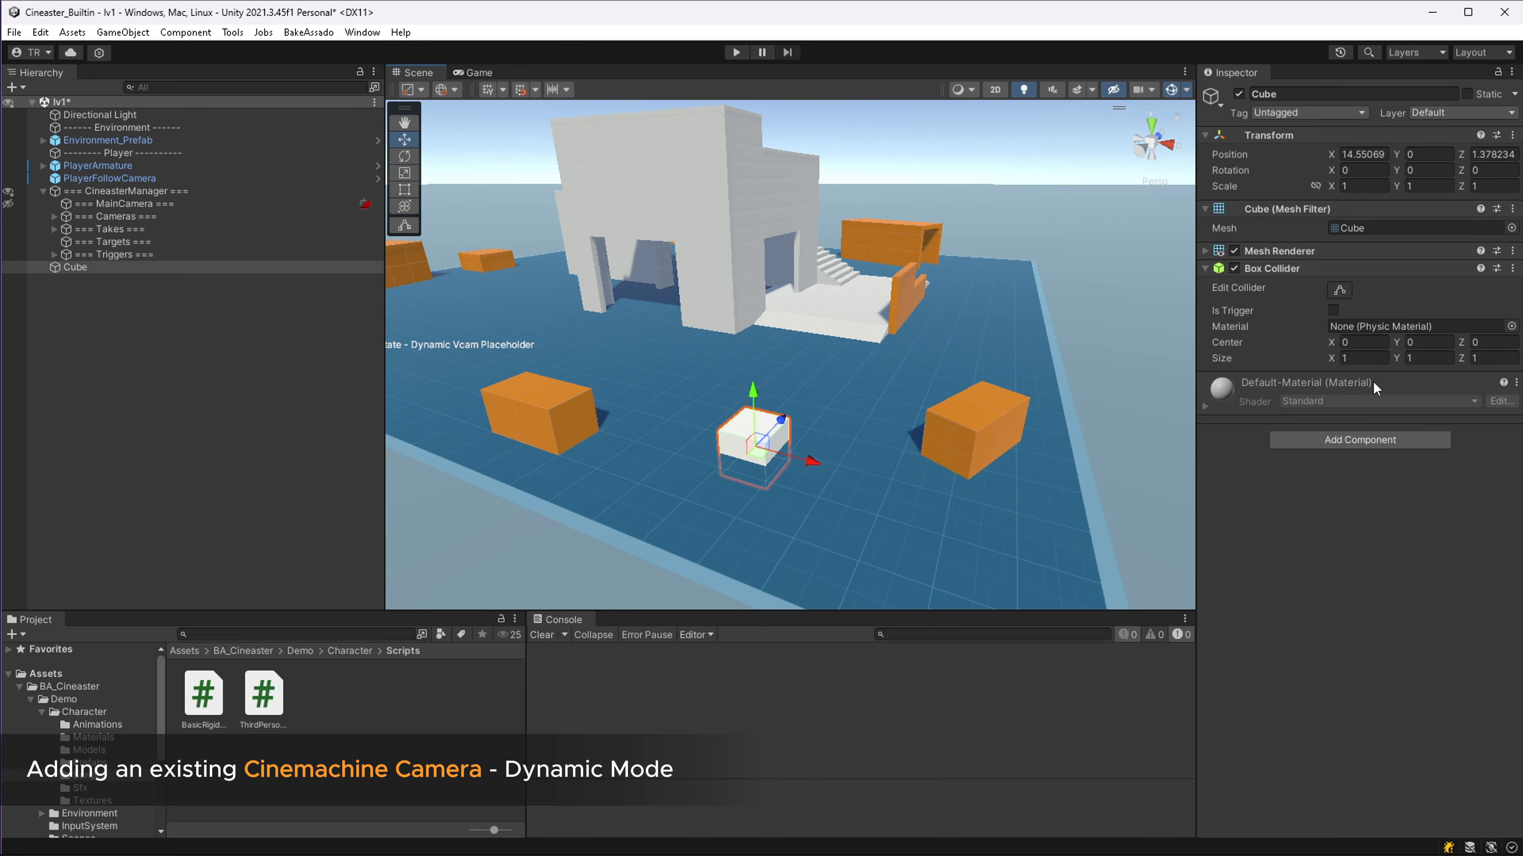
pyautogui.click(1364, 186)
pyautogui.write('5')
pyautogui.press('Tab')
pyautogui.write('5\t5')
pyautogui.click(1233, 251)
pyautogui.click(1333, 310)
# Add Example On Trigger Enter to the lv1 cube with layer Player and an empty On Trigger entry, and disable gravity.
pyautogui.click(1354, 447)
pyautogui.write('examp')
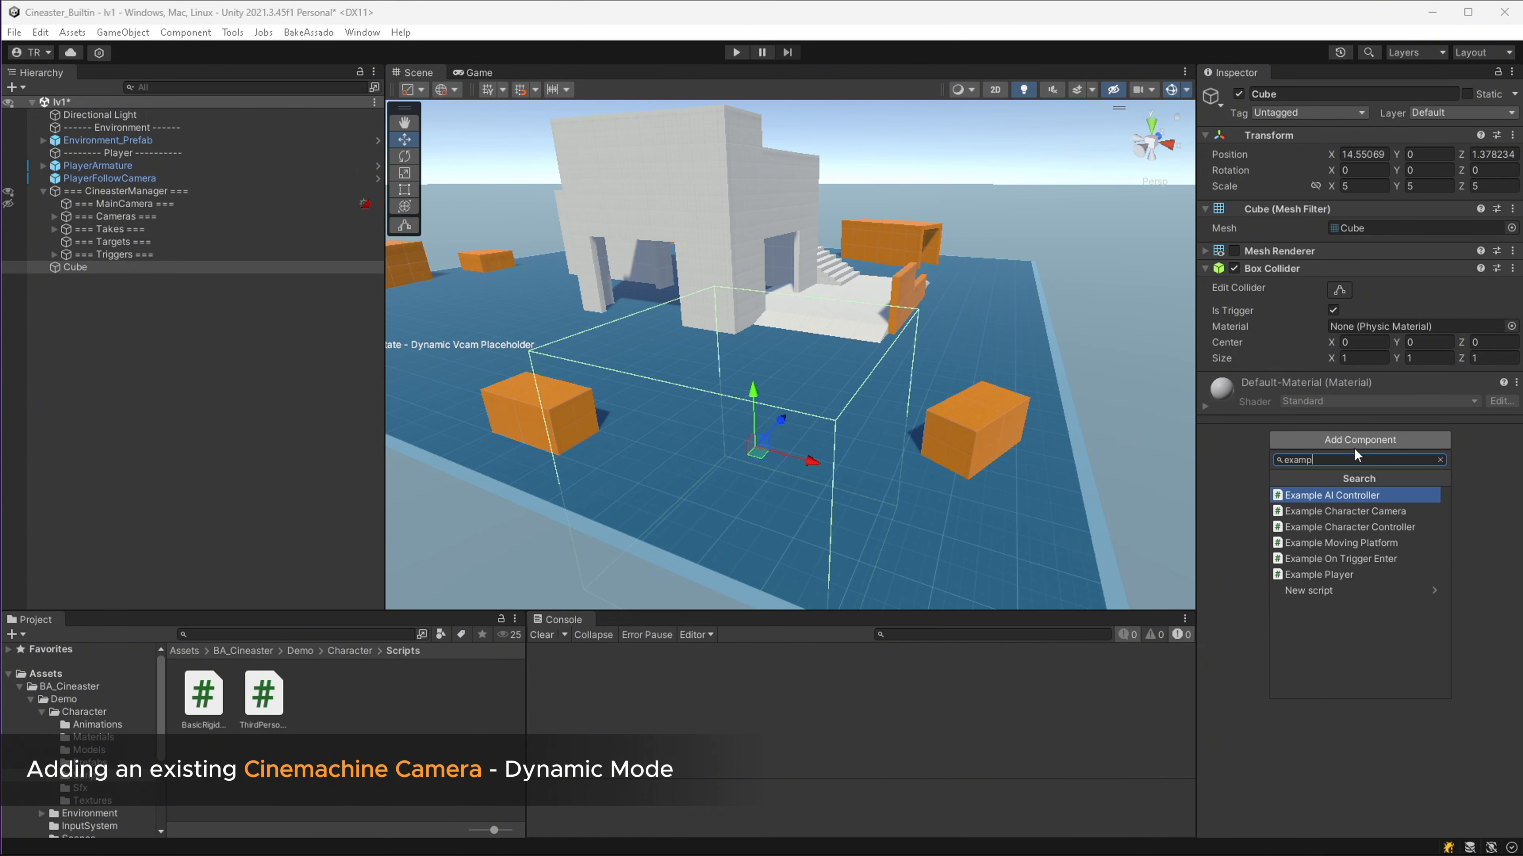
pyautogui.click(1340, 558)
pyautogui.click(1333, 448)
pyautogui.click(1360, 585)
pyautogui.click(1361, 680)
pyautogui.click(1477, 658)
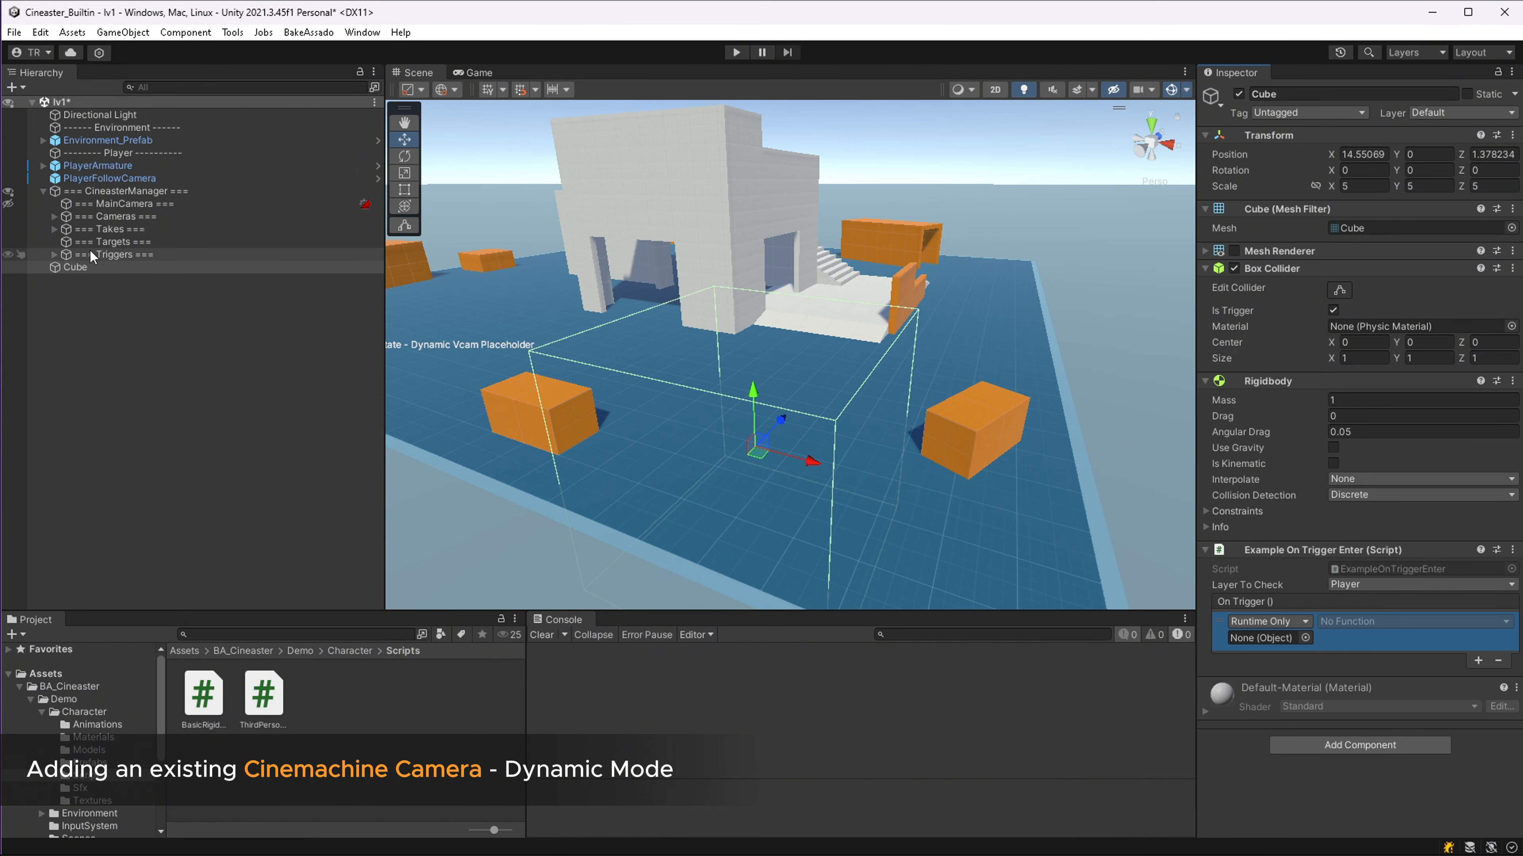
# Create a Scene Transition Manager in lv1 and reselect the trigger cube.
pyautogui.click(308, 33)
pyautogui.moveTo(342, 53)
pyautogui.moveTo(433, 75)
pyautogui.click(623, 92)
pyautogui.click(108, 280)
# Make the lv1 cube's On Trigger event call LoadSceneByName on the SceneTransitionManager with the scene name lv2.
pyautogui.moveTo(144, 268); pyautogui.dragTo(1250, 640)
pyautogui.click(1390, 622)
pyautogui.moveTo(1441, 703)
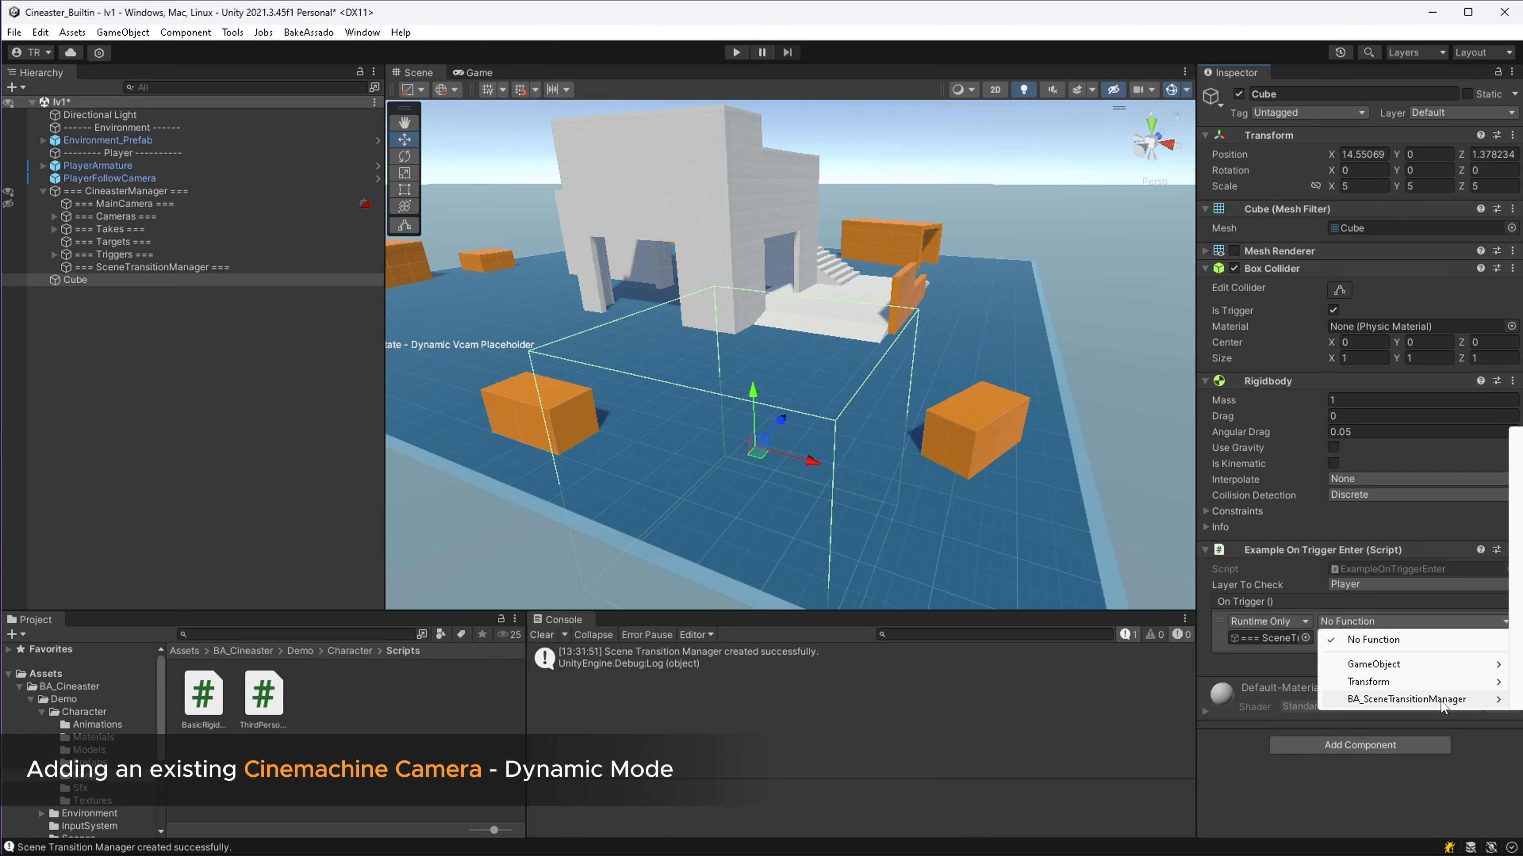
pyautogui.click(1348, 643)
pyautogui.click(1345, 638)
pyautogui.write('lv2')
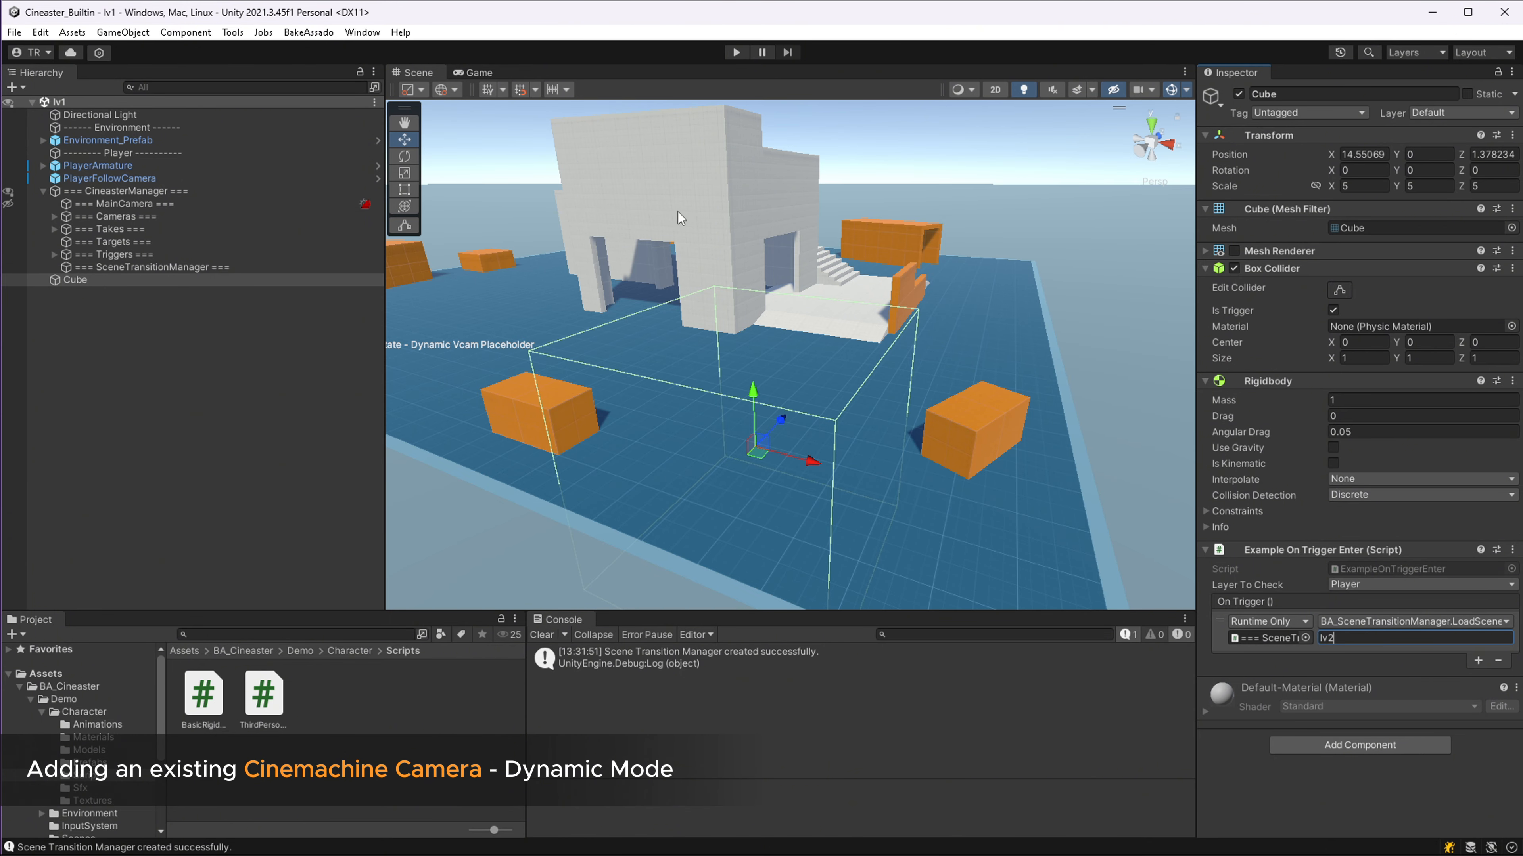
# Run lv1 and walk the character into the trigger cube to test the transition to lv2, then release the game cursor.
pyautogui.hotkey('ctrl', 'p')
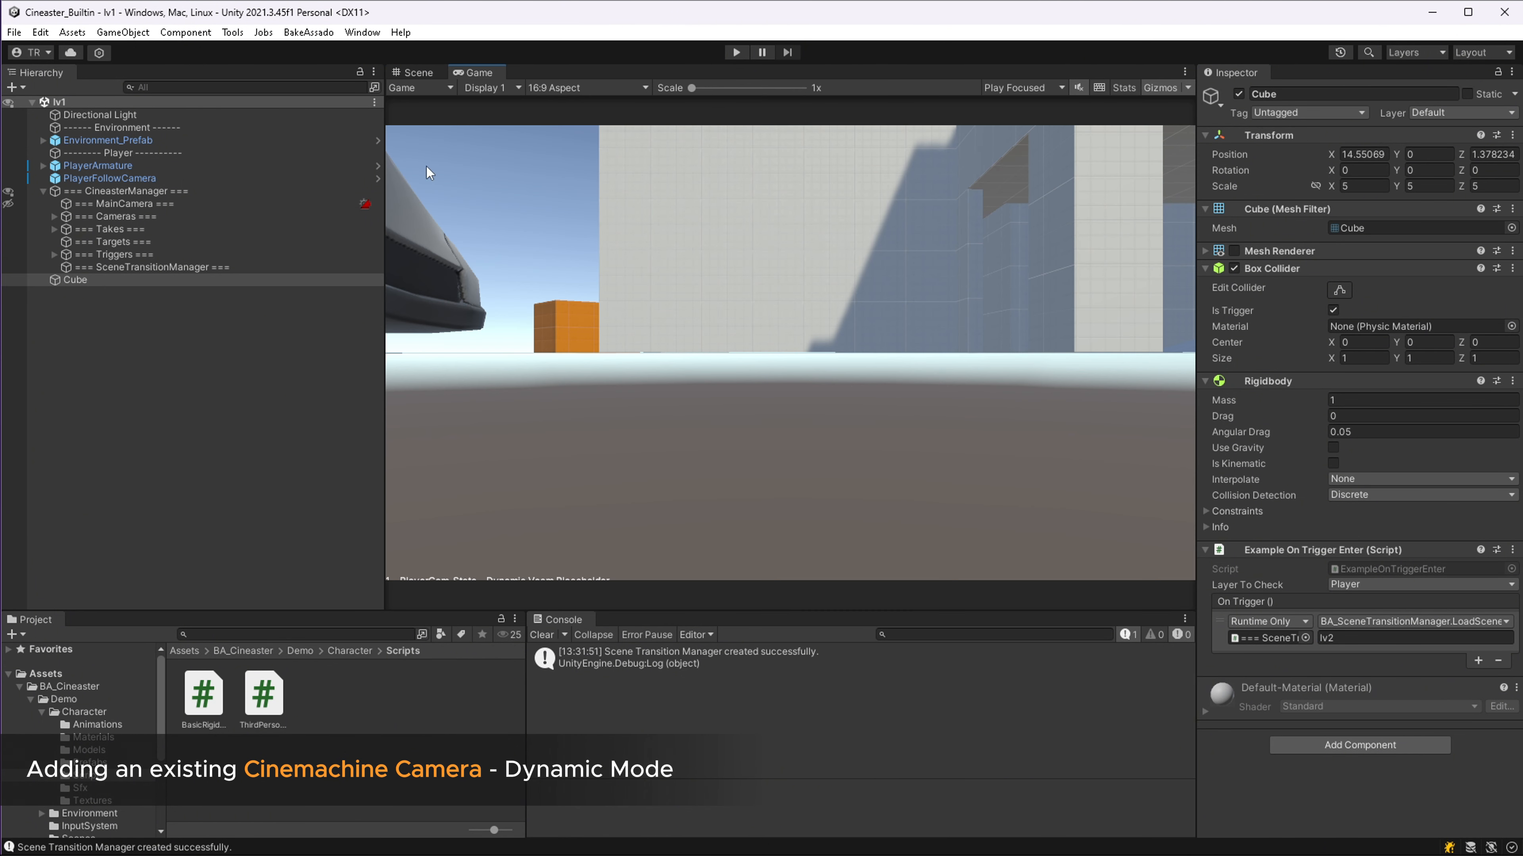
pyautogui.hotkey('ctrl', 'p')
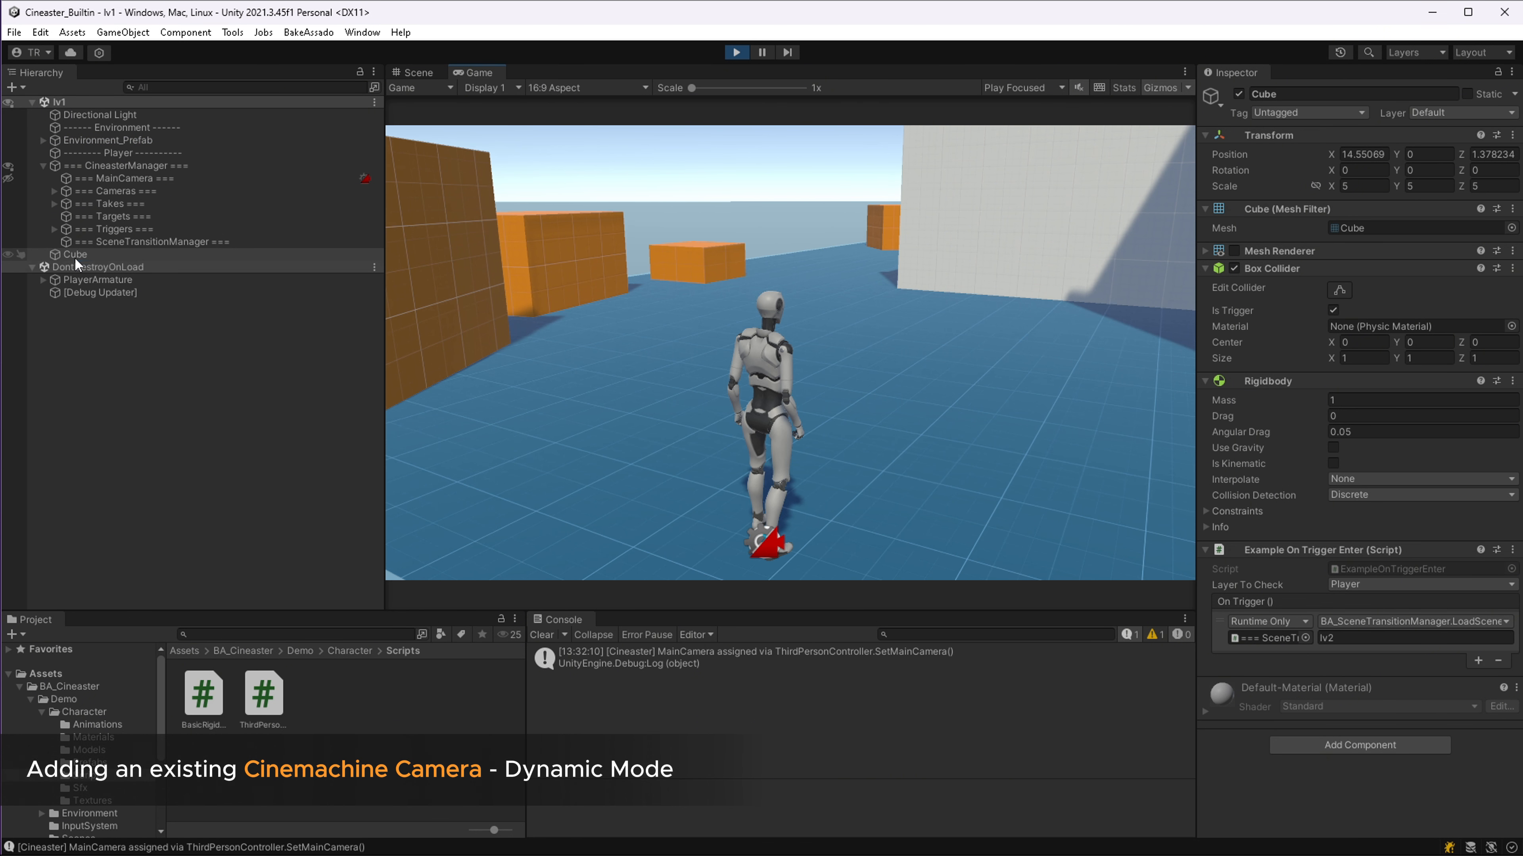
pyautogui.click(652, 328)
pyautogui.press('w')
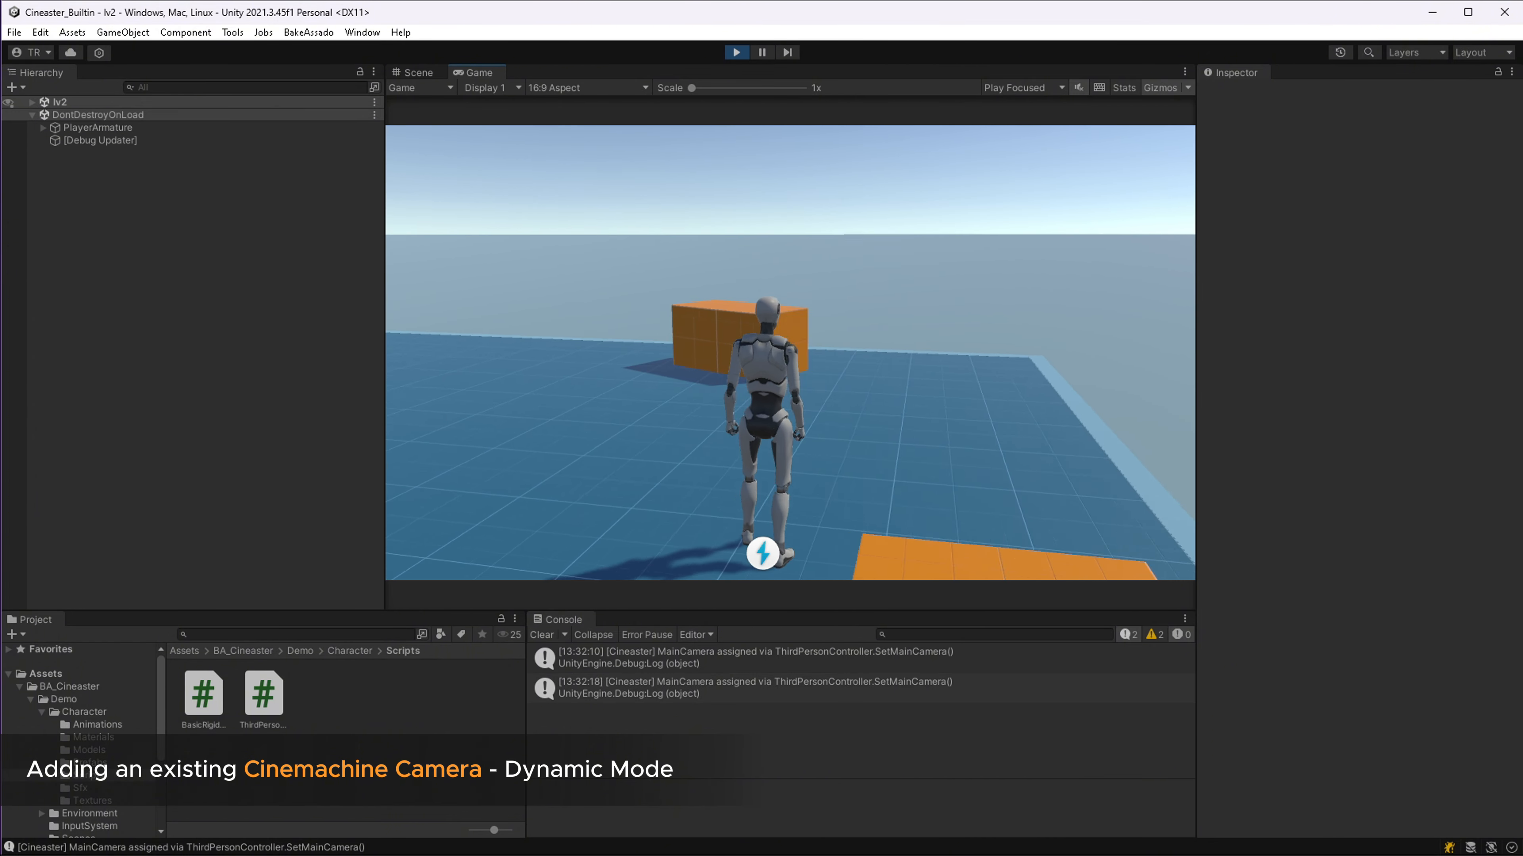
pyautogui.press('Escape')
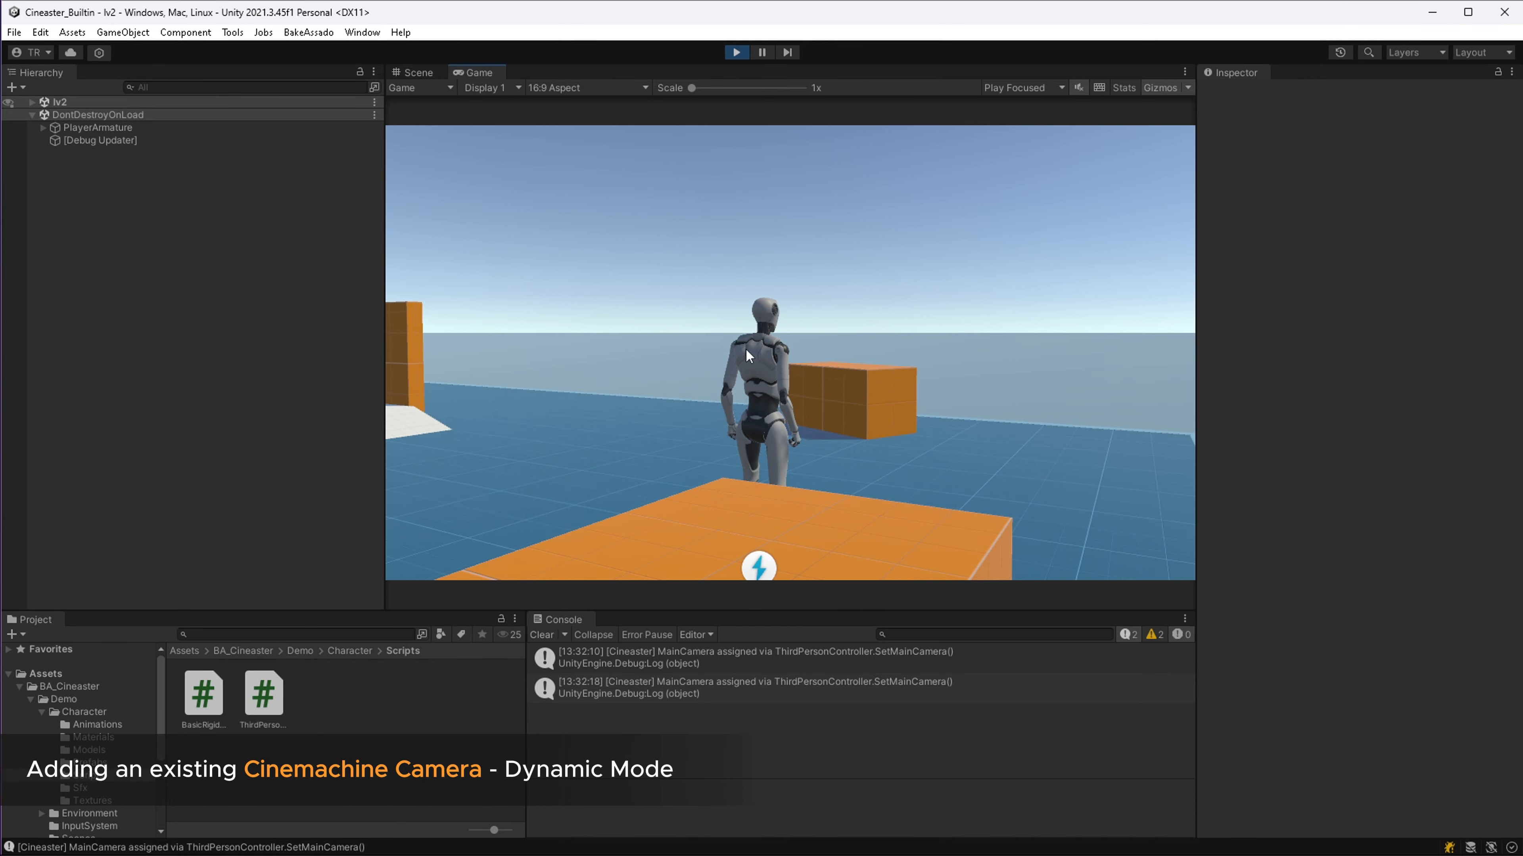
# Open the Cineaster manager during play and locate the virtual camera assigned to the dynamic state in lv2.
pyautogui.click(308, 33)
pyautogui.moveTo(327, 52)
pyautogui.click(432, 51)
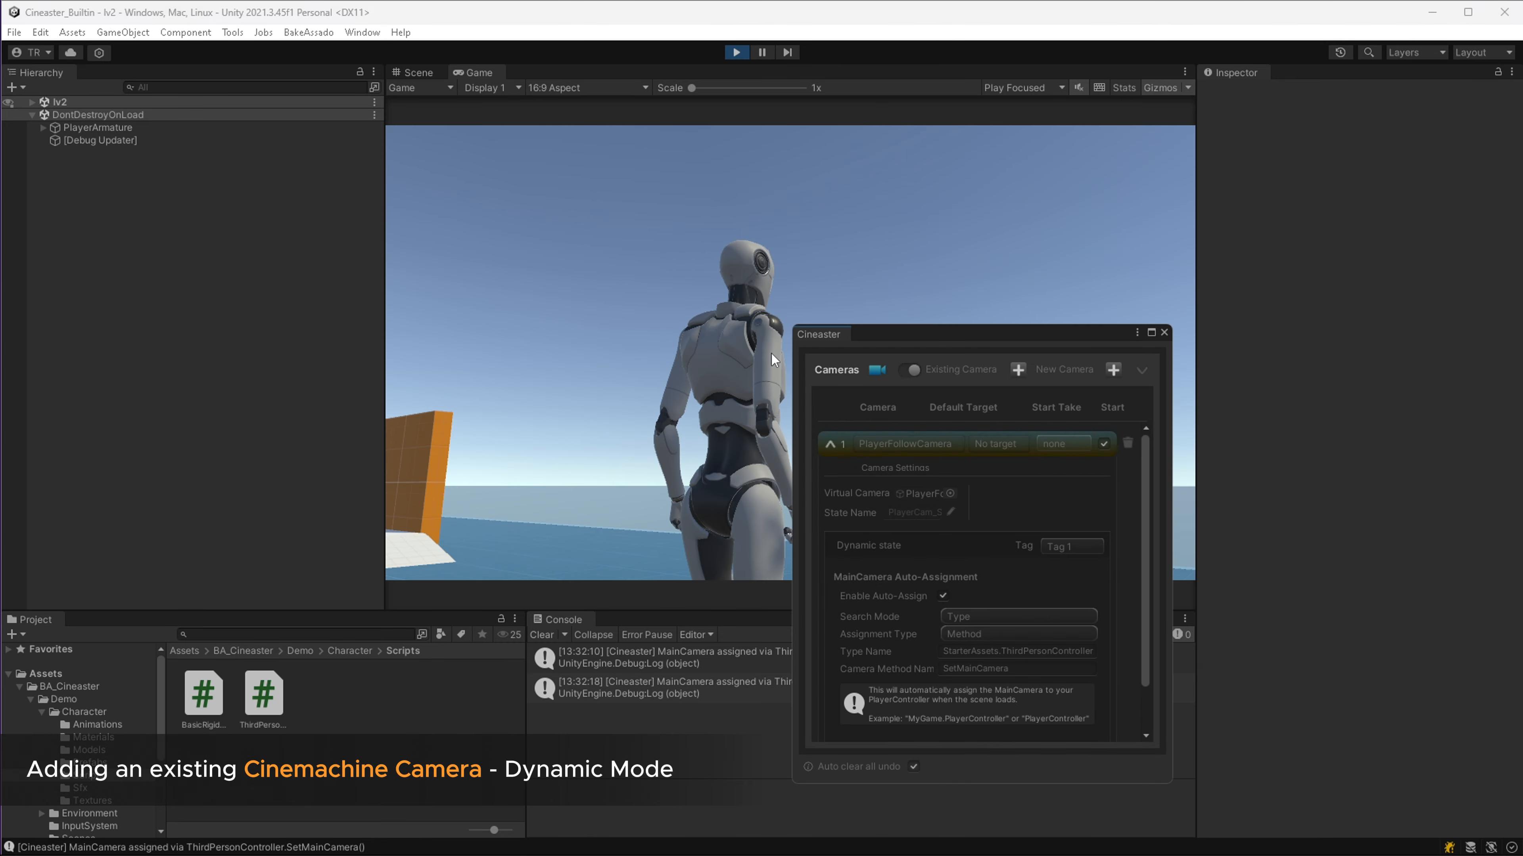
pyautogui.click(919, 502)
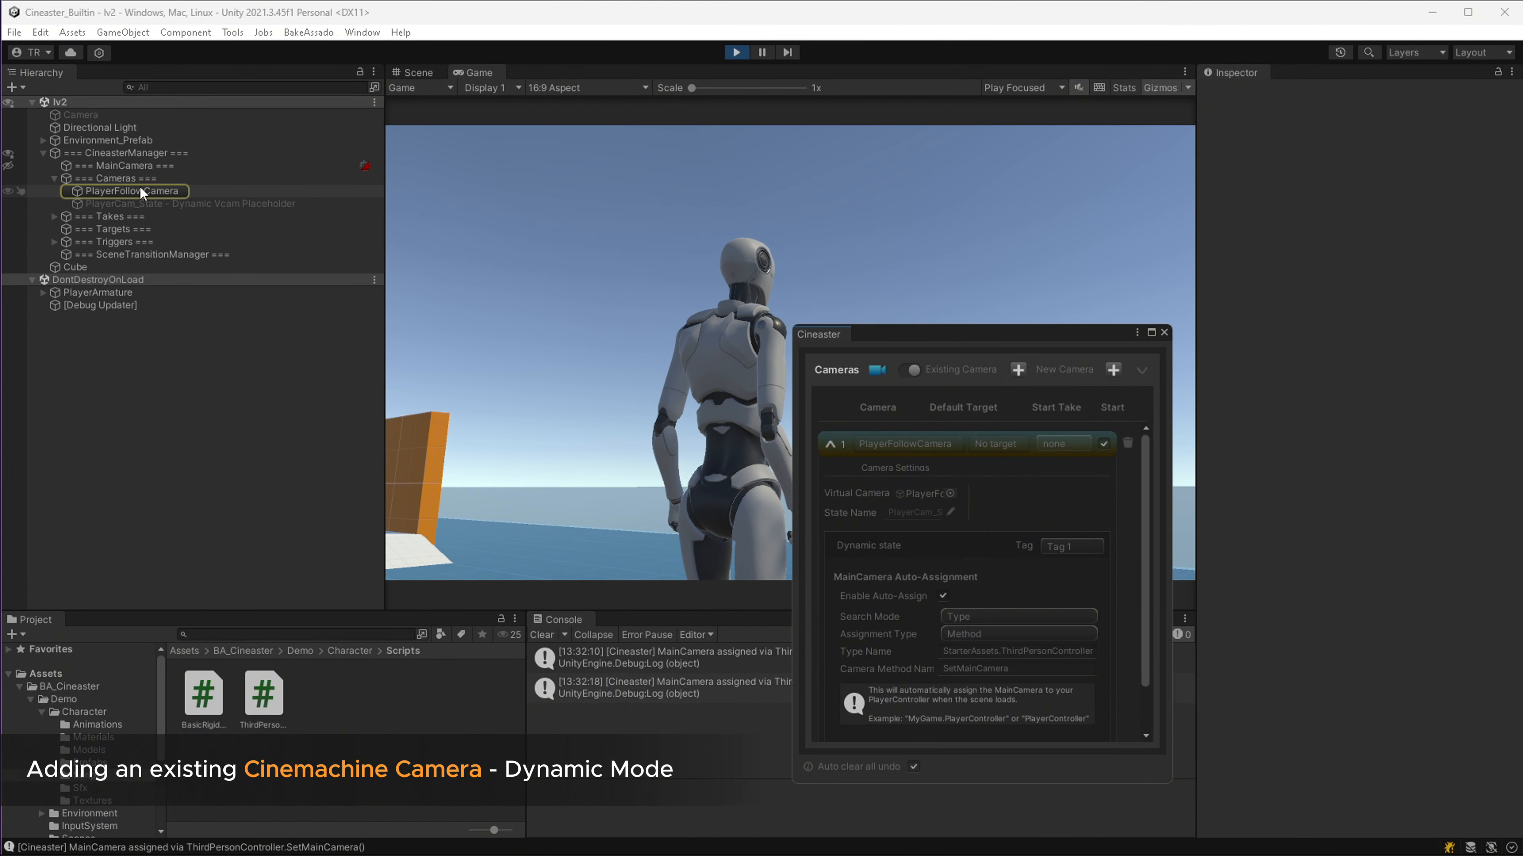
# Inspect the Cameras group's state-to-camera assignment and PlayerFollowCamera's components, and return to the running game.
pyautogui.click(126, 178)
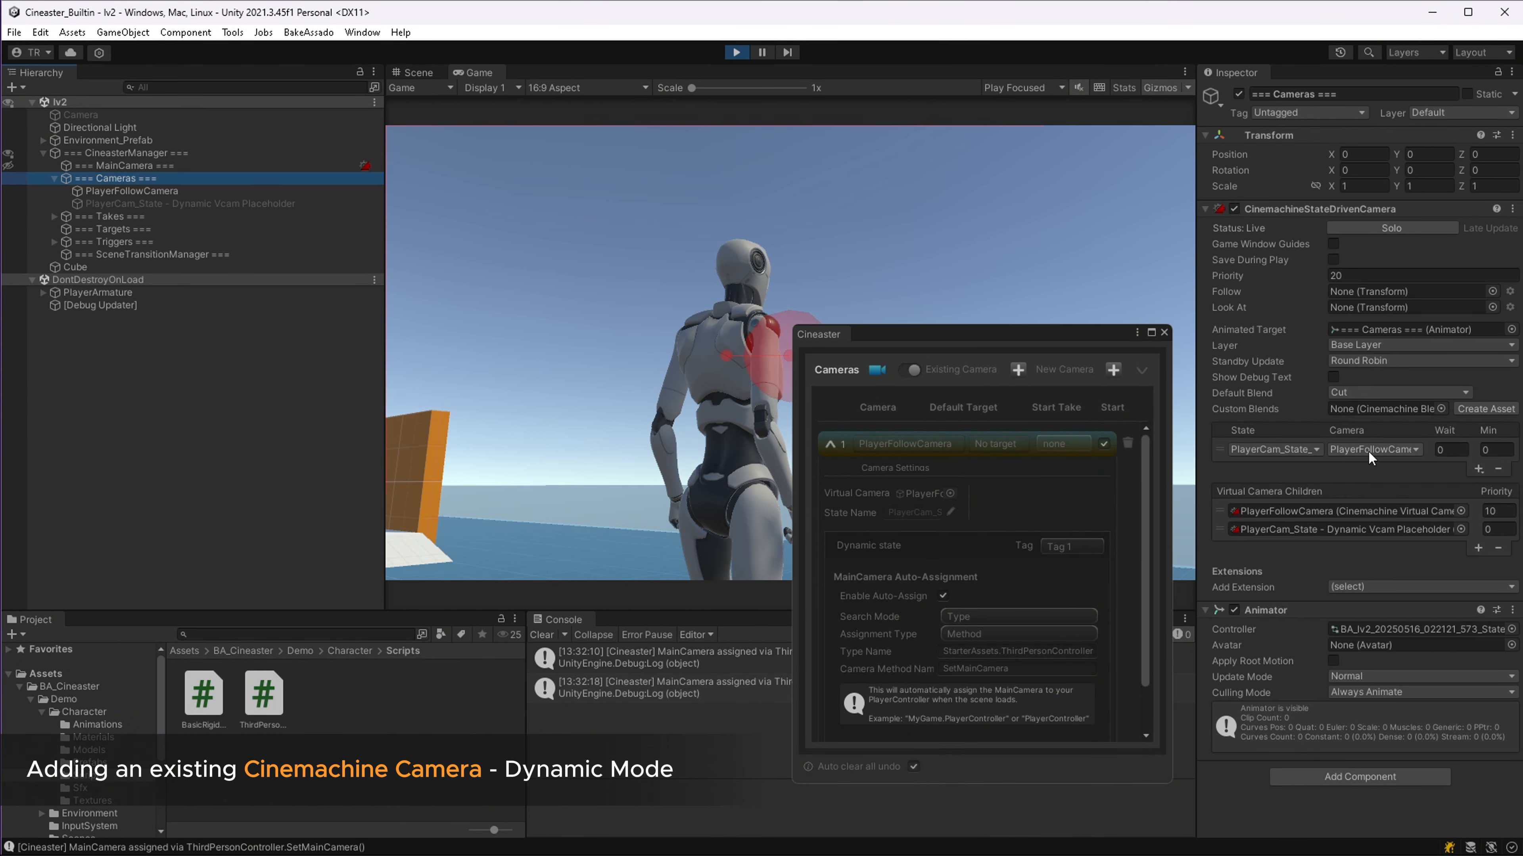
pyautogui.click(1370, 451)
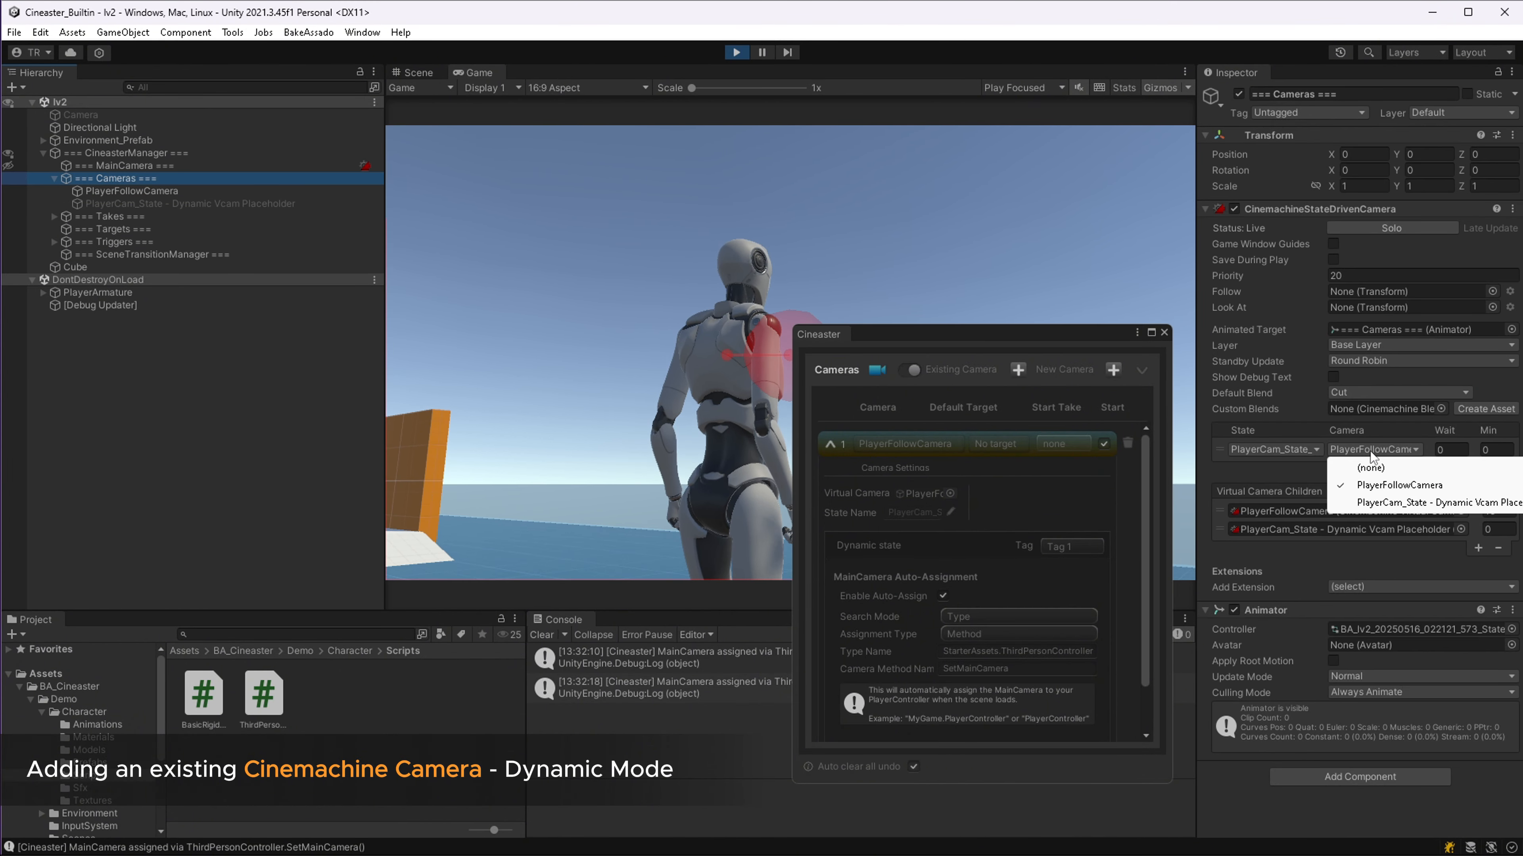
pyautogui.click(127, 191)
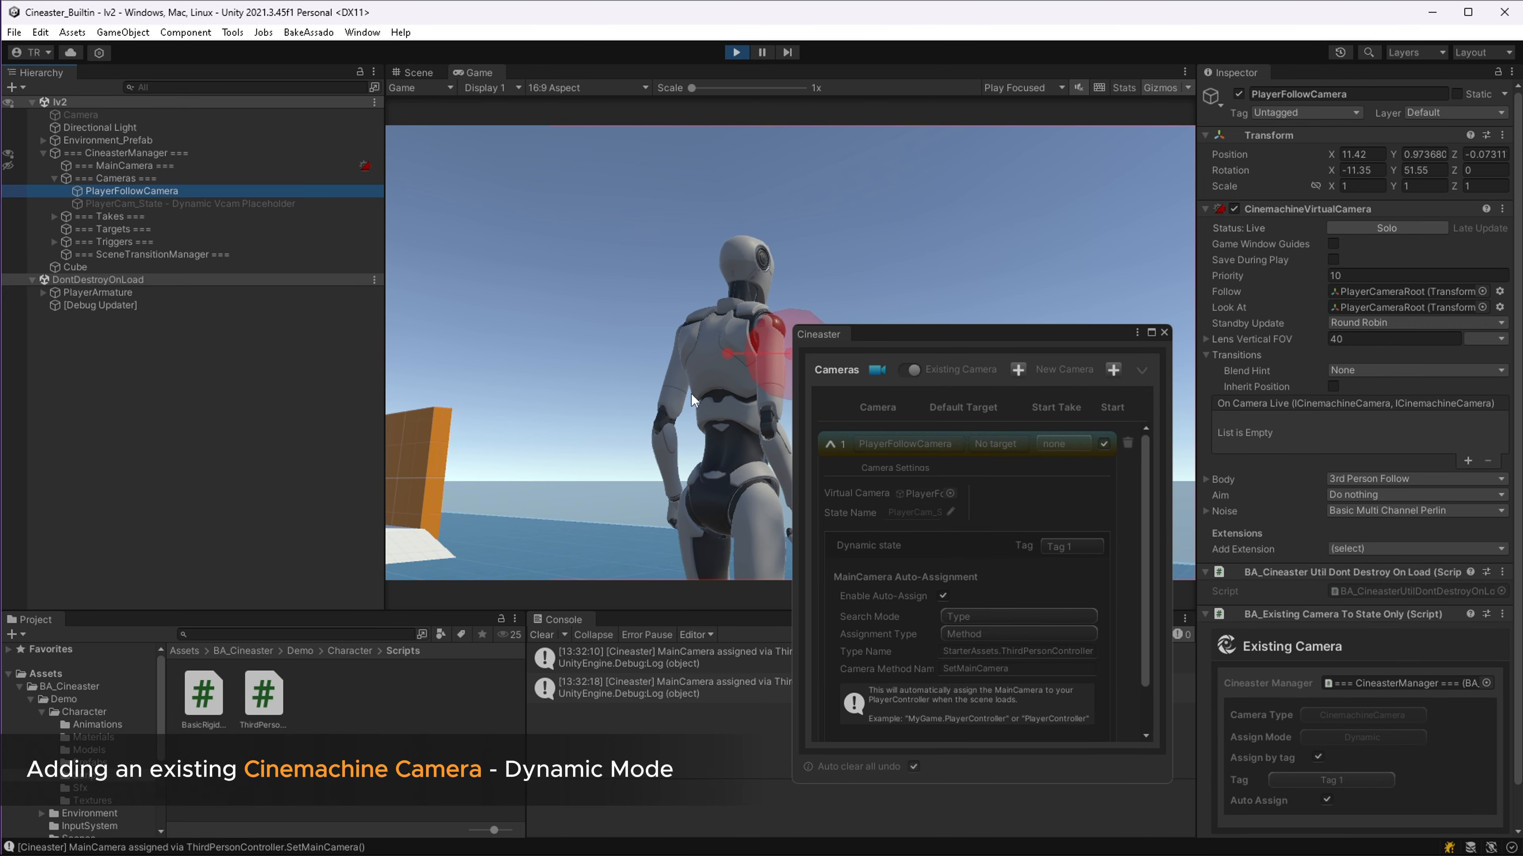
pyautogui.click(632, 284)
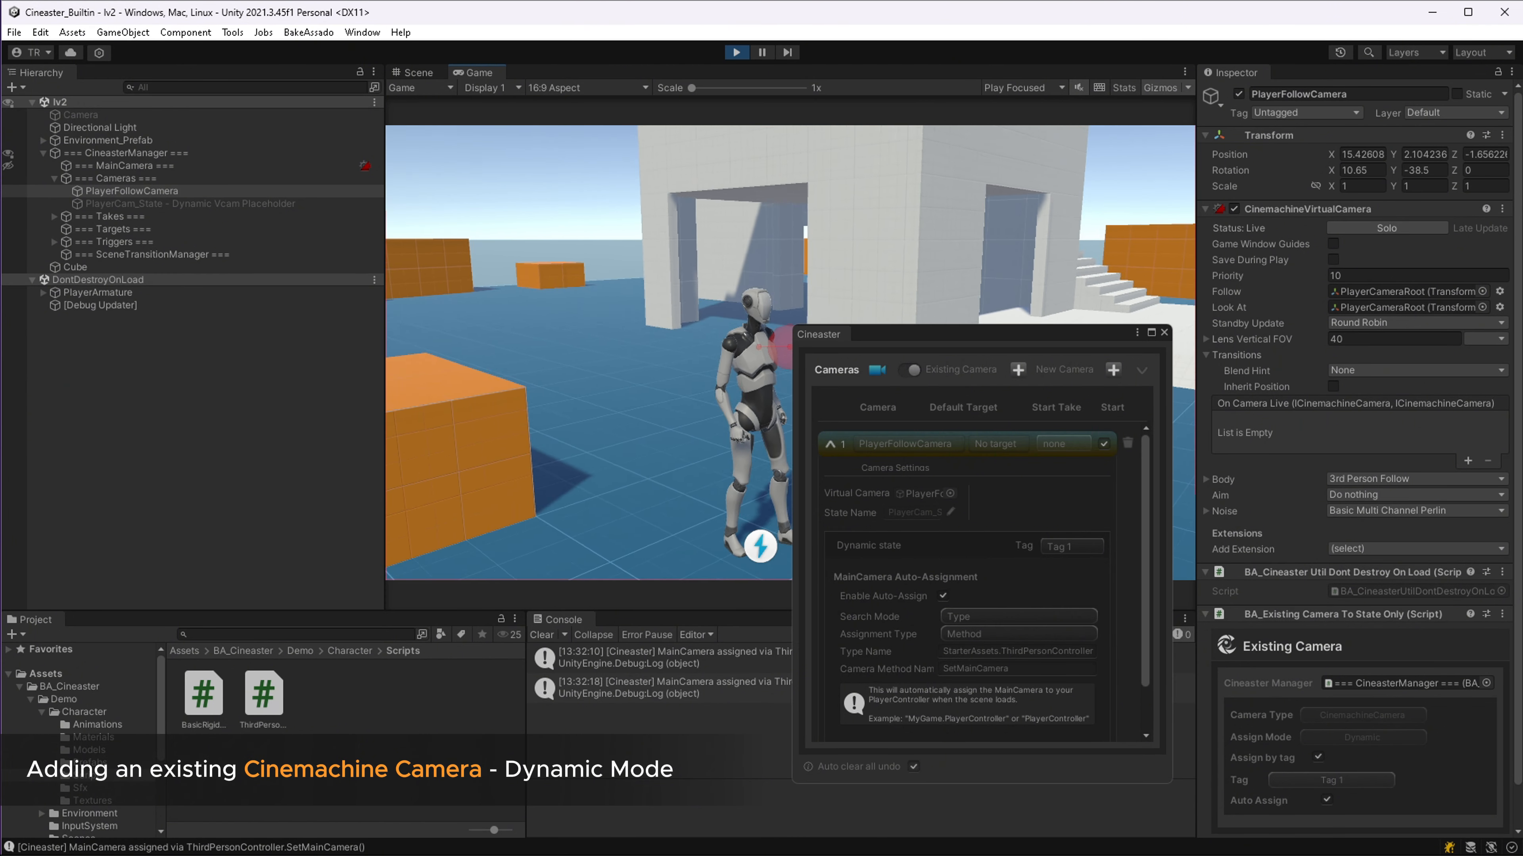
# Check the lv2 cube's trigger event, close the Cineaster manager and walk the character into the cube to return to lv1.
pyautogui.click(124, 269)
pyautogui.click(827, 265)
pyautogui.press('w')
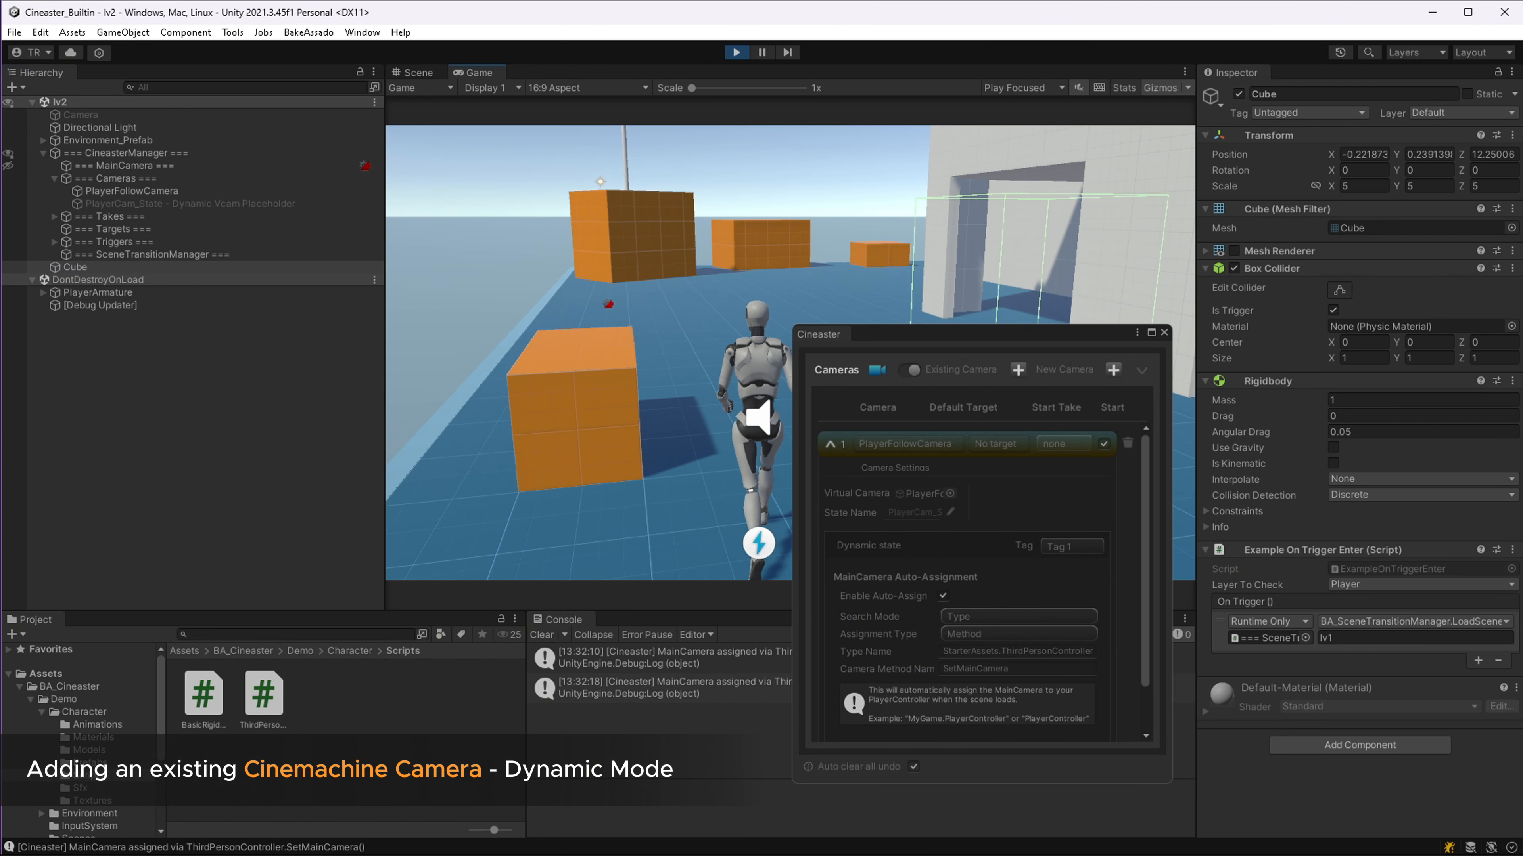
pyautogui.click(1164, 333)
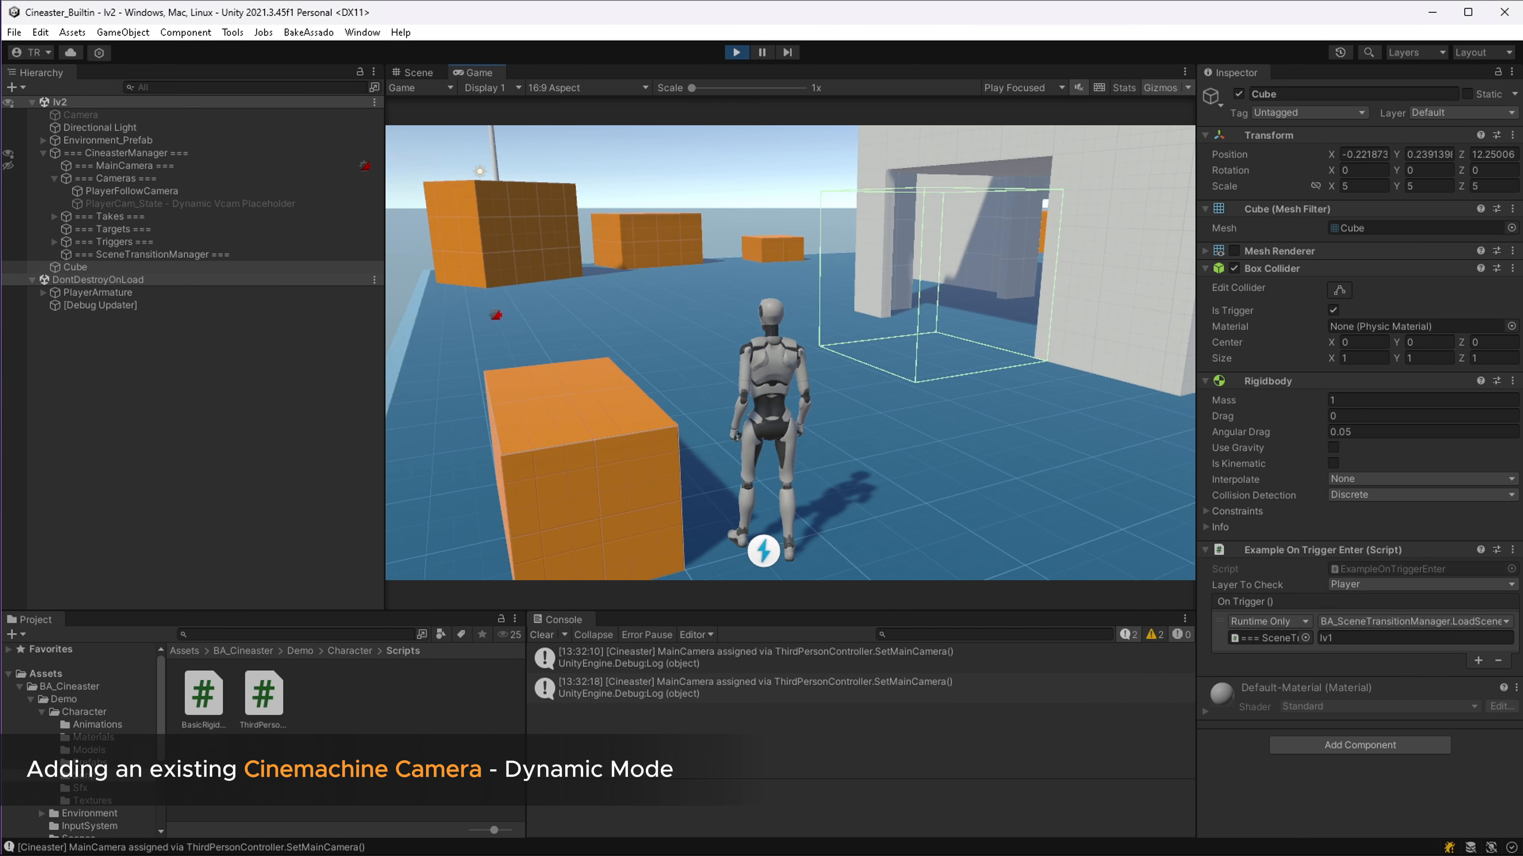
pyautogui.press('w')
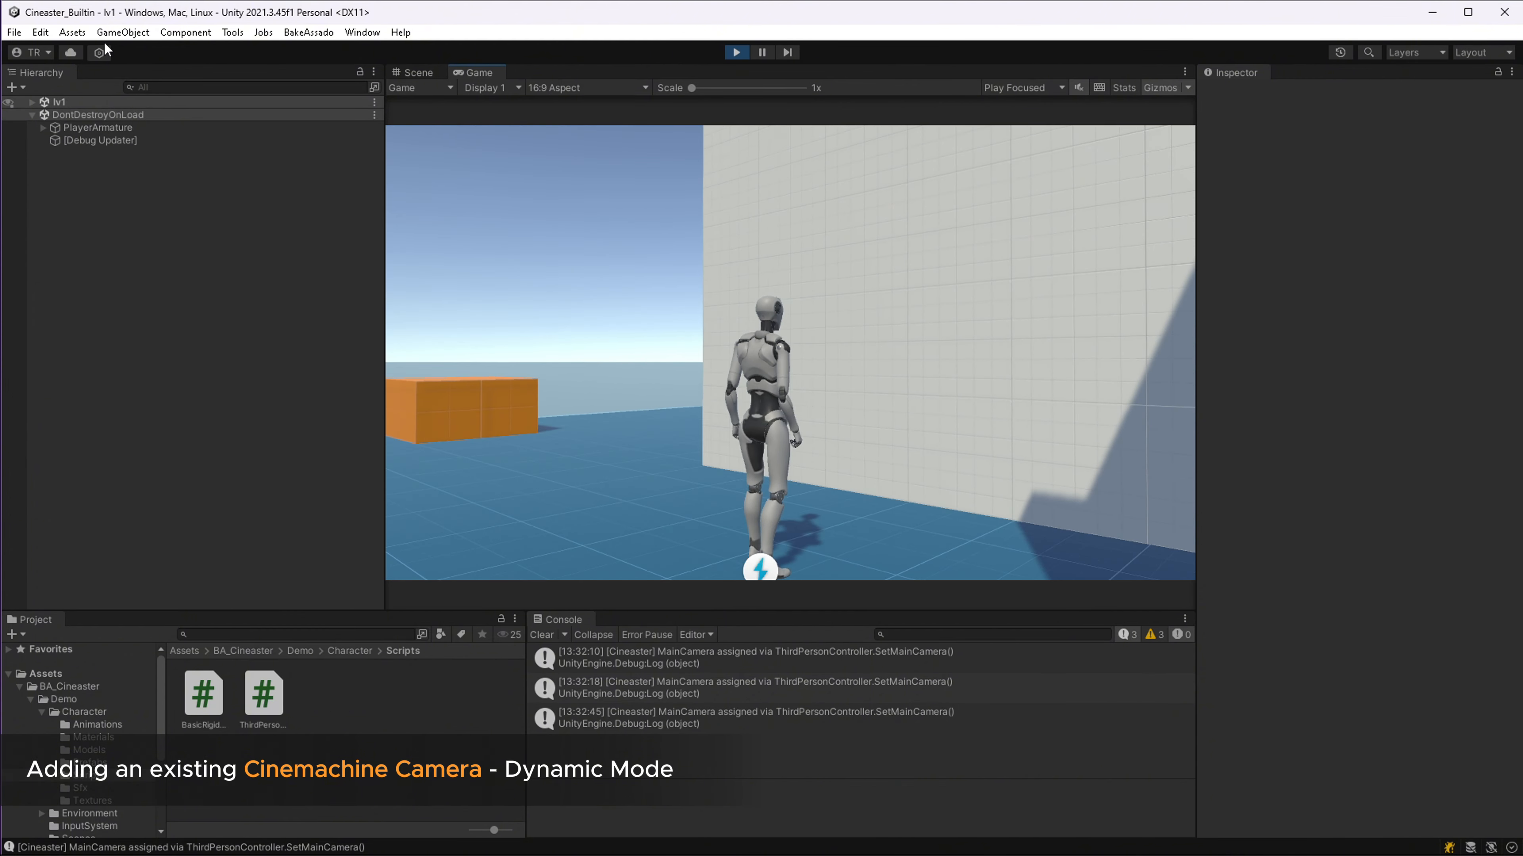
# Locate the virtual camera assigned to the dynamic state in lv1, examine the Cameras group's state-to-camera assignment, and close the Cineaster manager.
pyautogui.hotkey('alt', 'Tab')
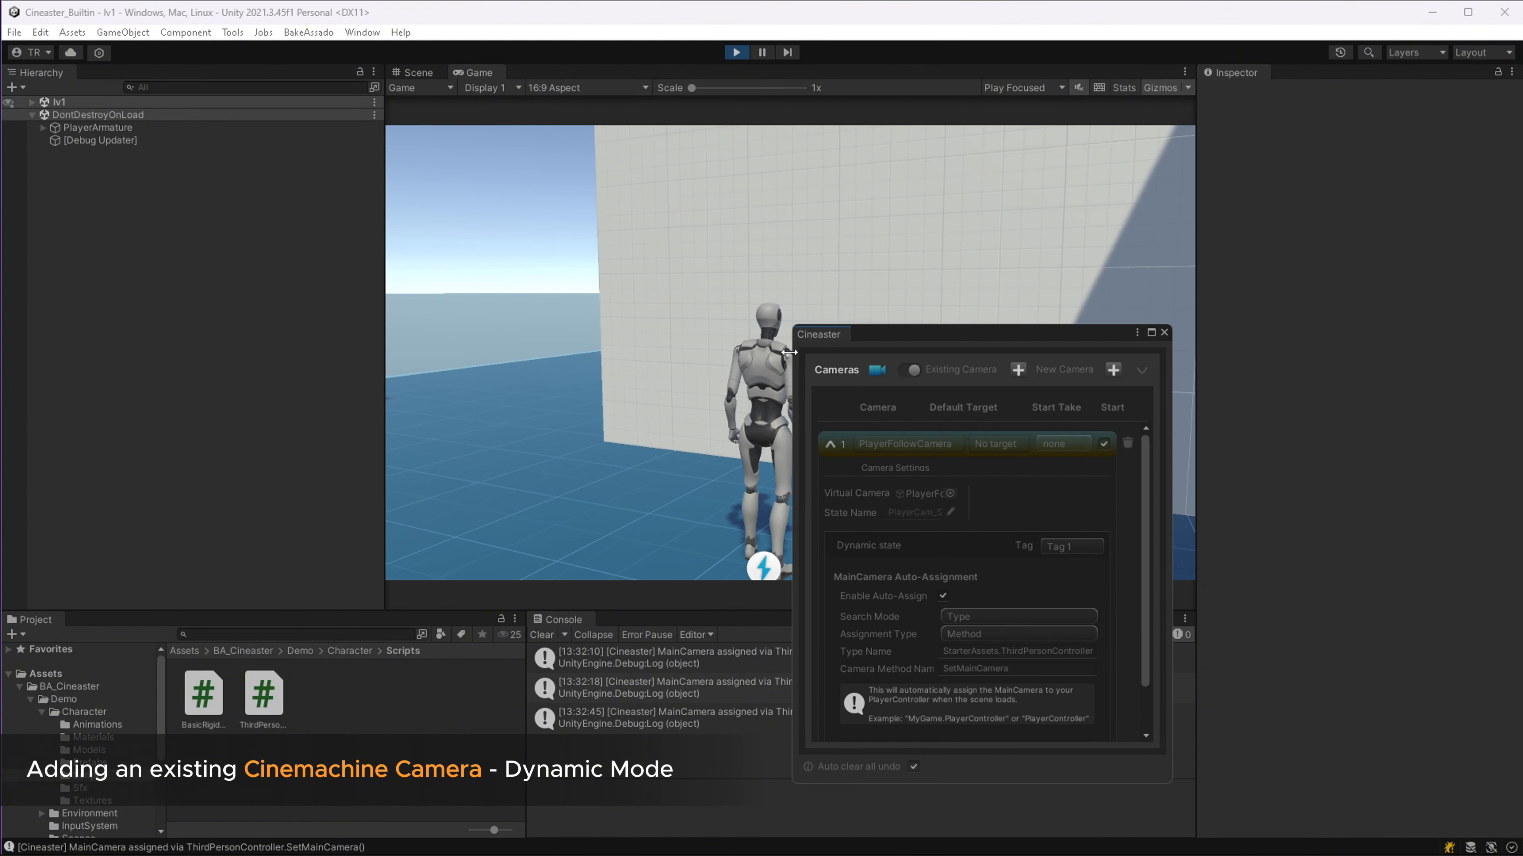
pyautogui.click(929, 496)
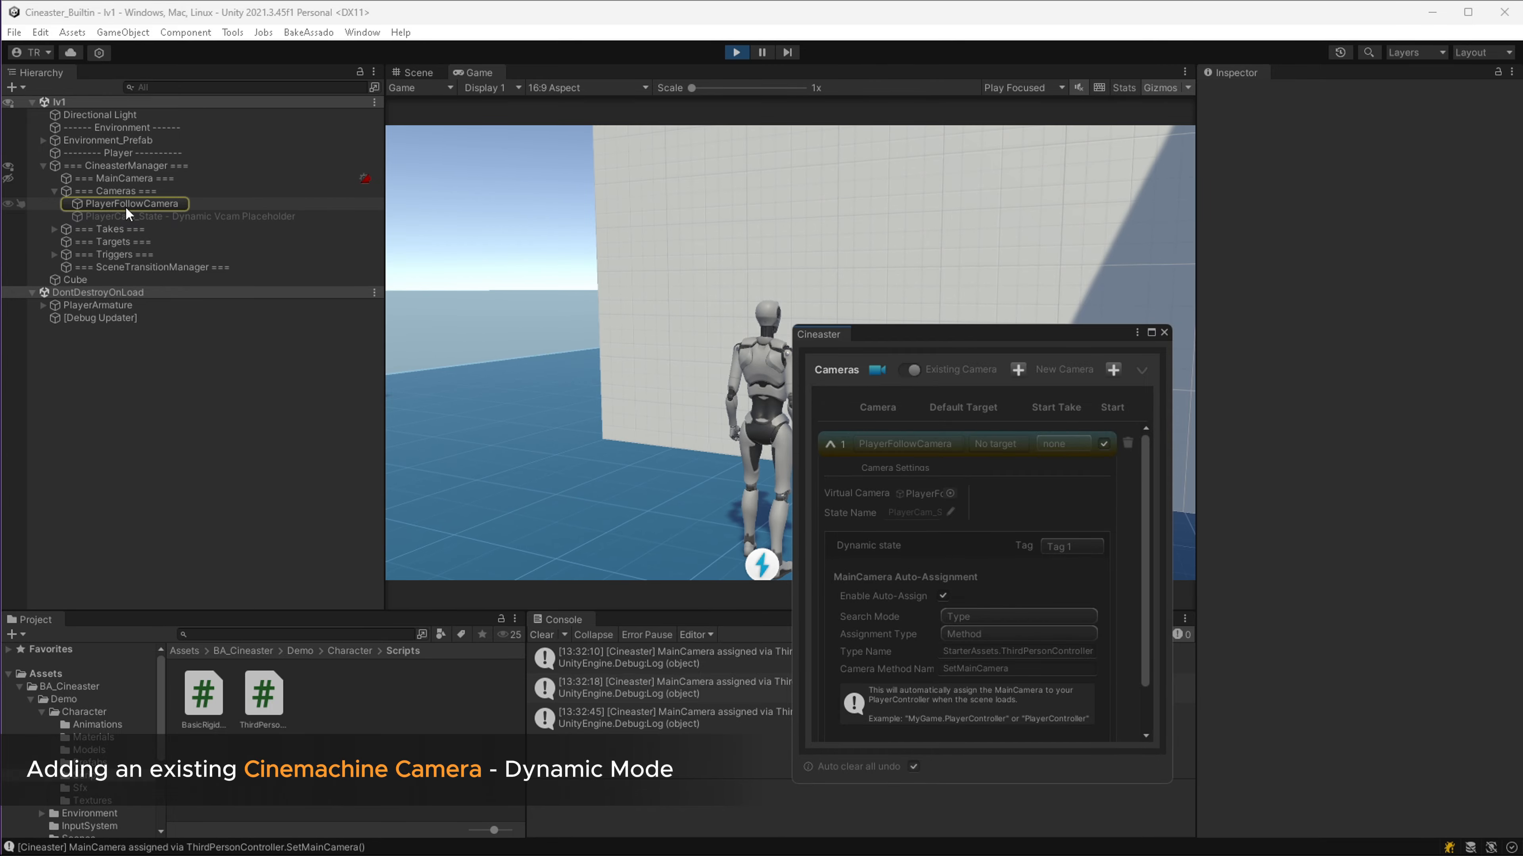
pyautogui.click(120, 192)
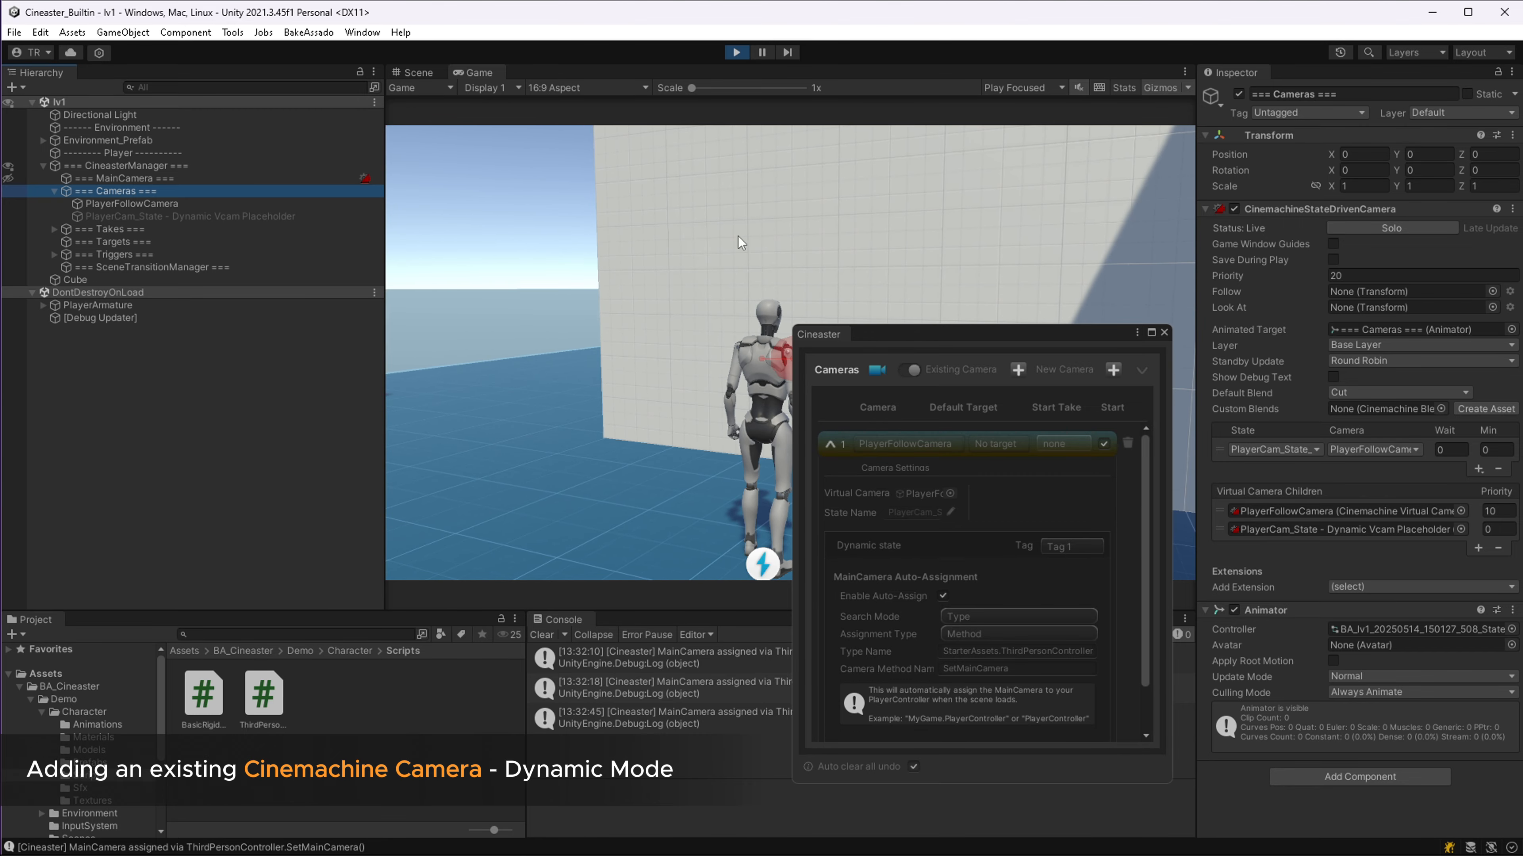
pyautogui.click(1163, 332)
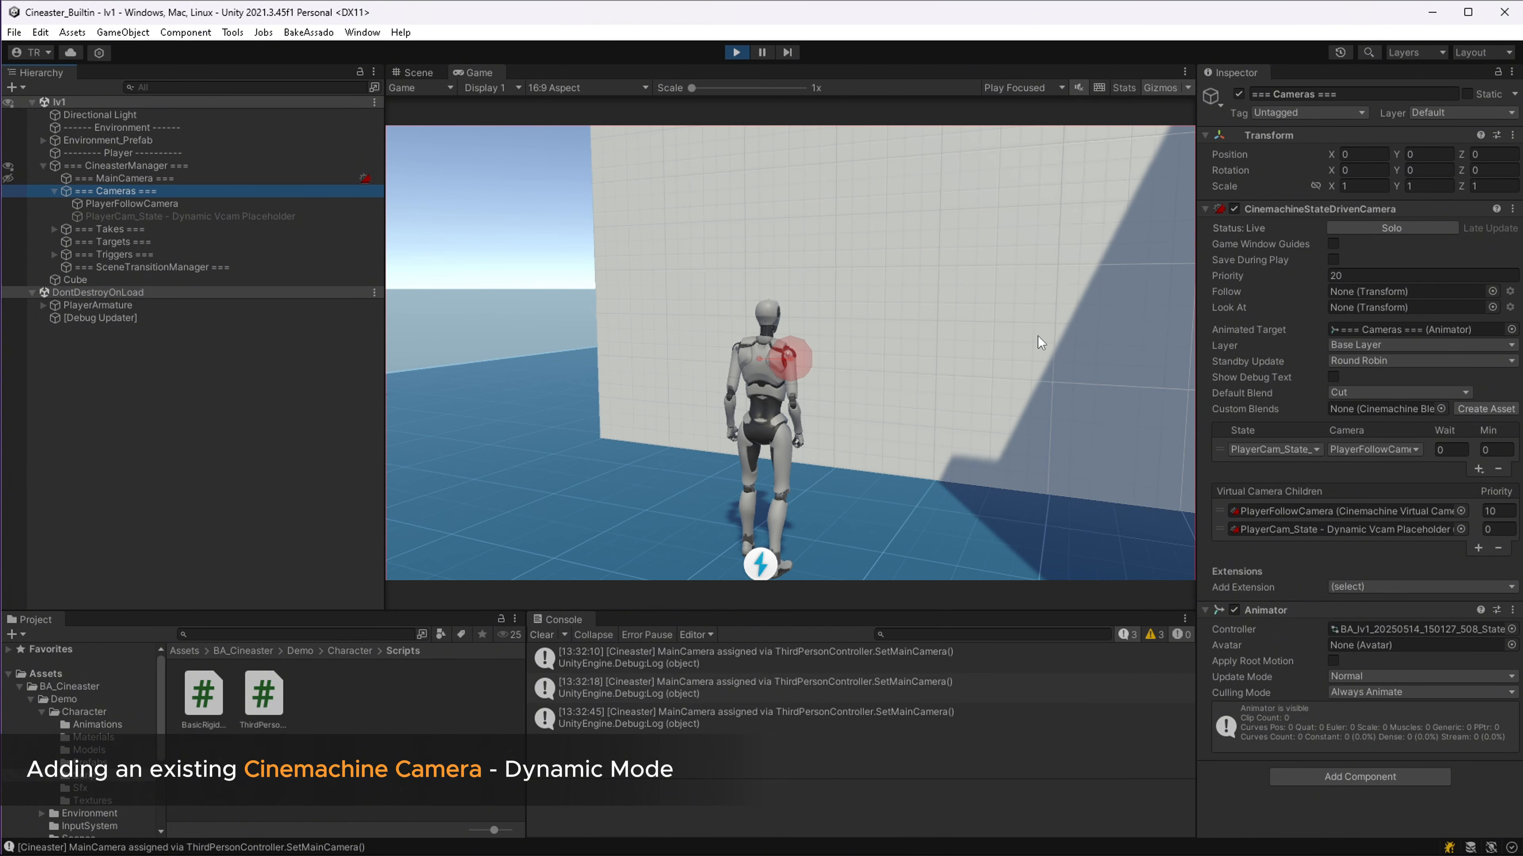
# Walk the character through the trigger cubes from lv1 to lv2 and back to retest the camera assignment.
pyautogui.press('w')
pyautogui.press('w')
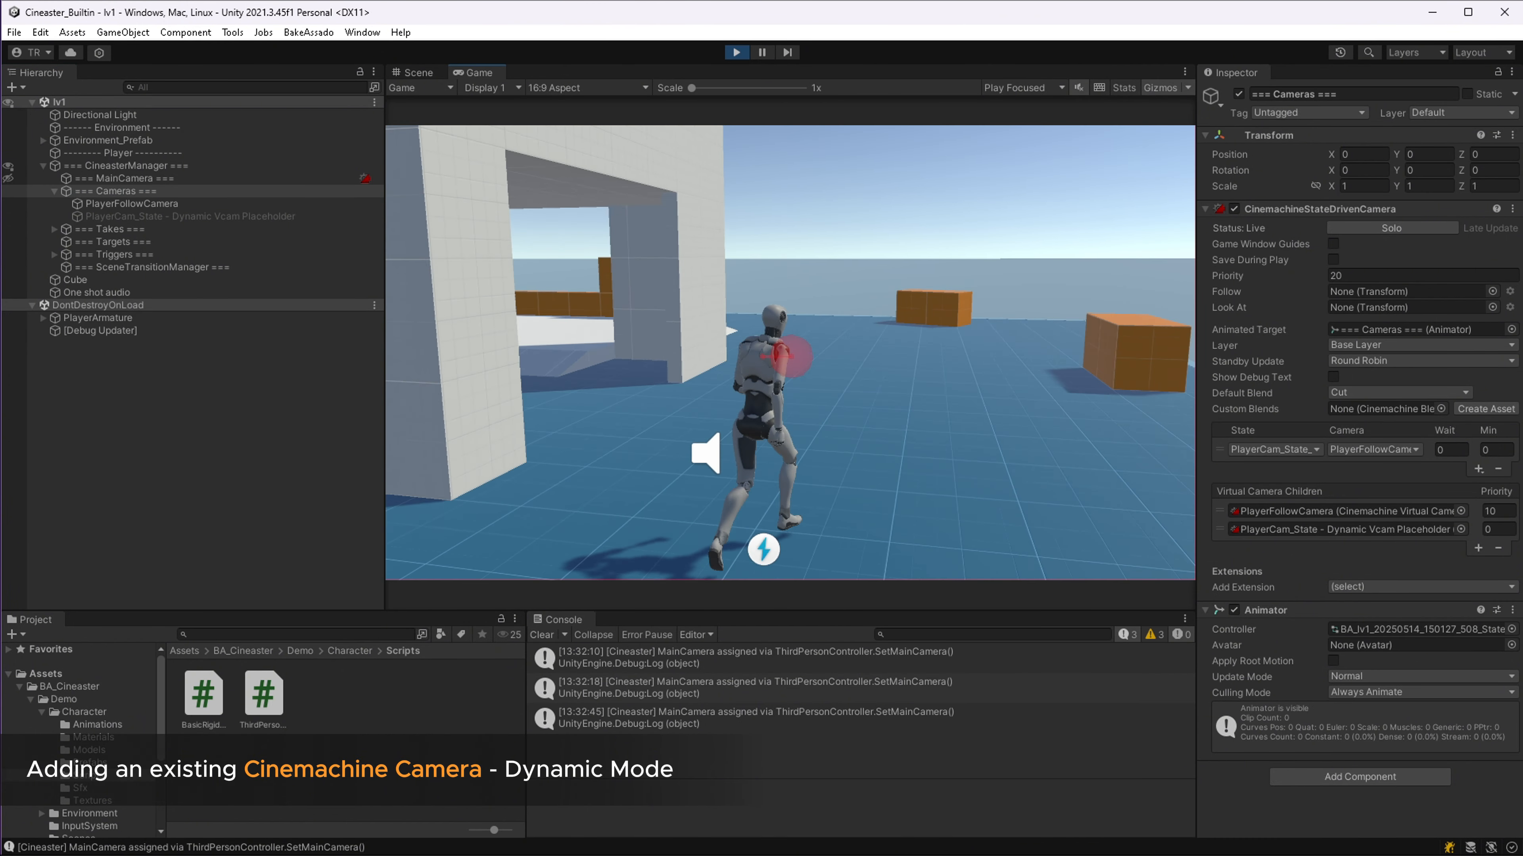
pyautogui.press('w')
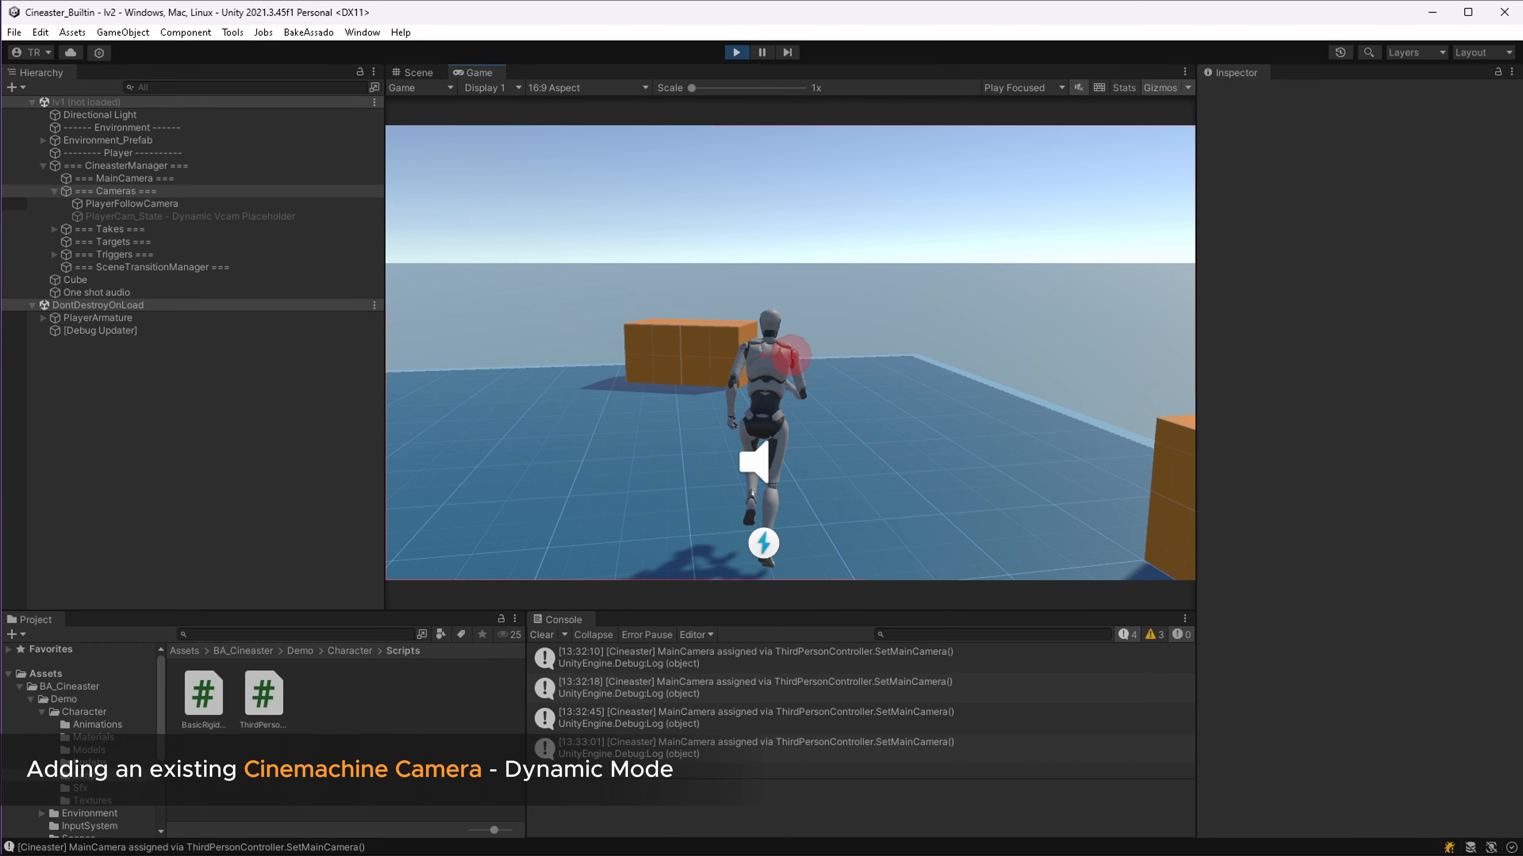
pyautogui.press('w')
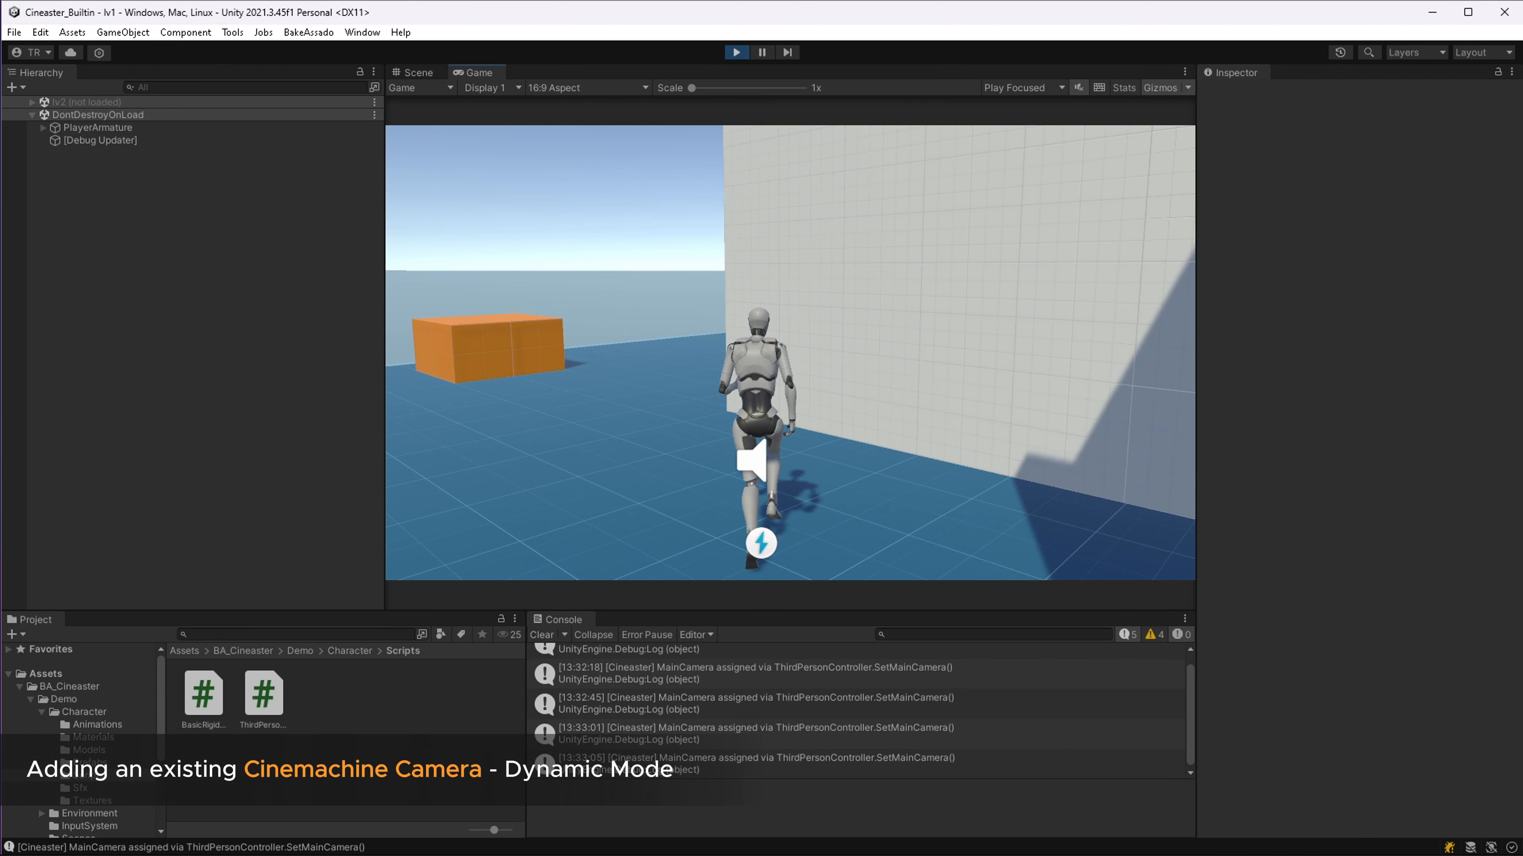
pyautogui.press('s')
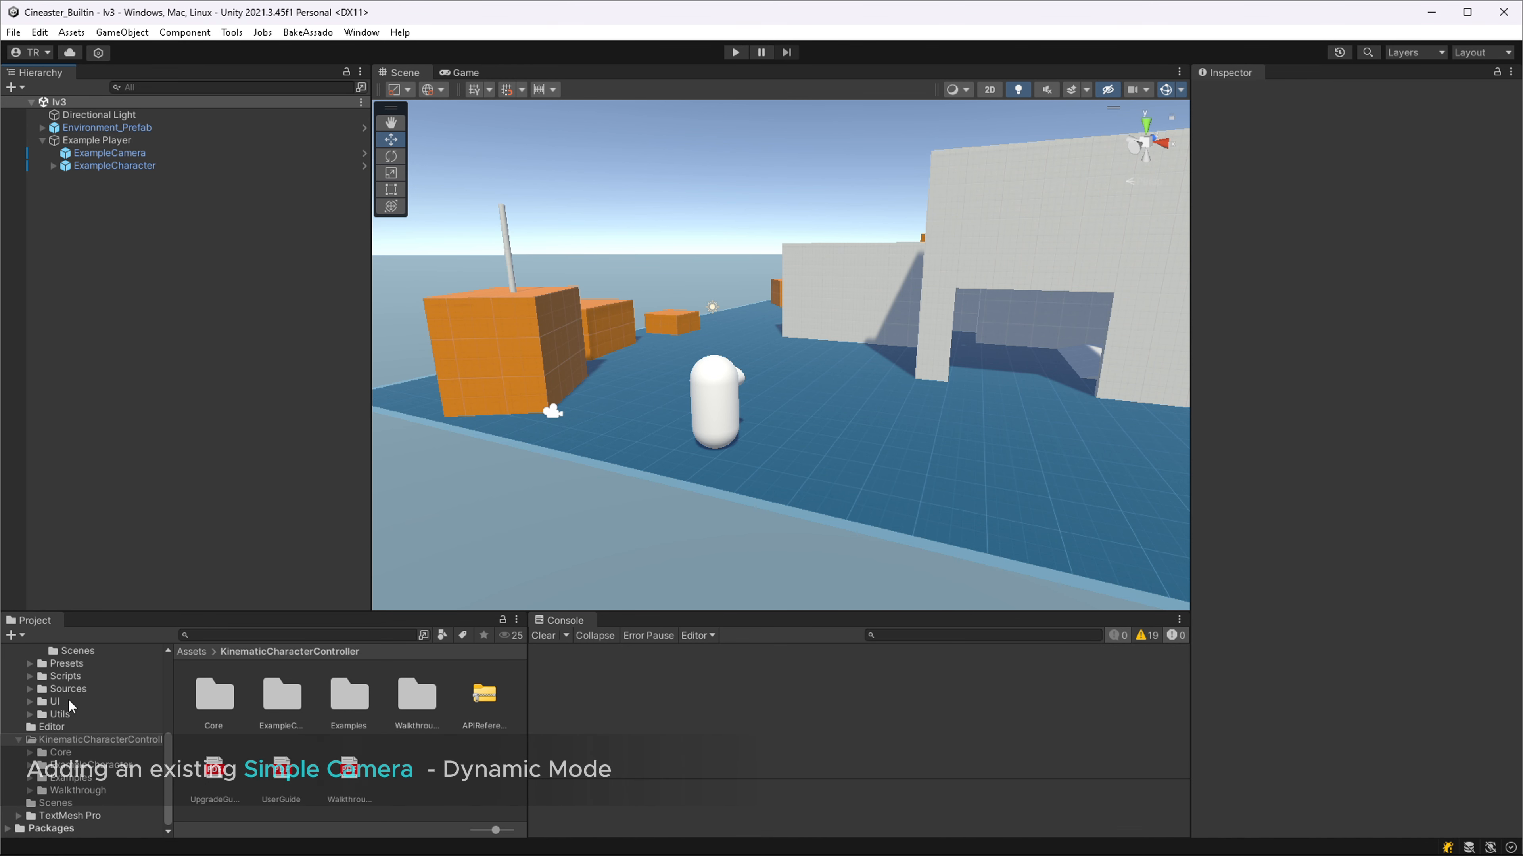
# Examine the KinematicCharacterController folder and the components of ExampleCamera and Example Player in lv3.
pyautogui.click(69, 730)
pyautogui.click(83, 741)
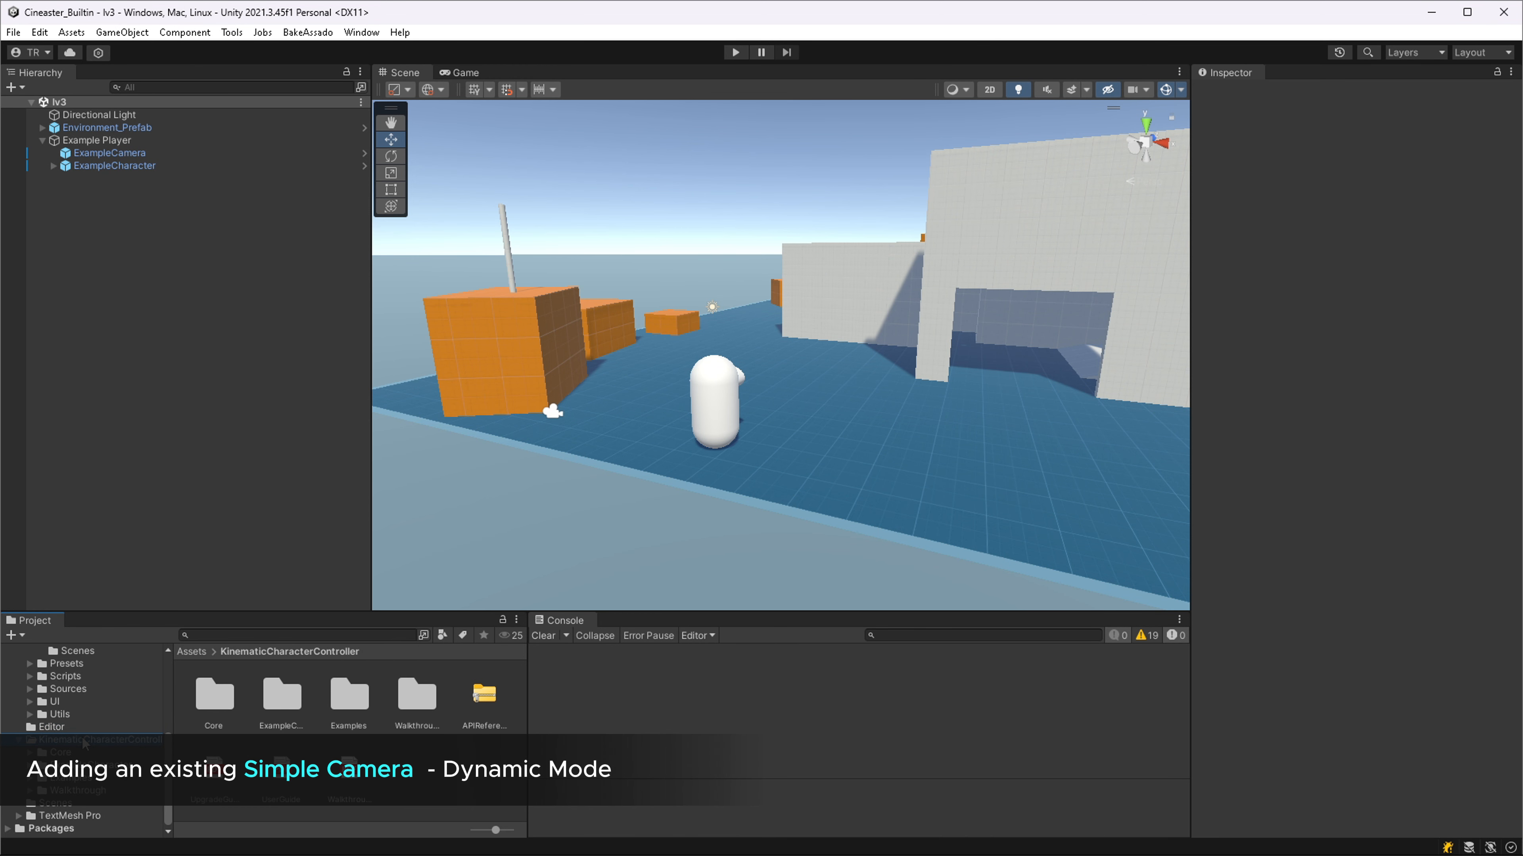
pyautogui.click(110, 153)
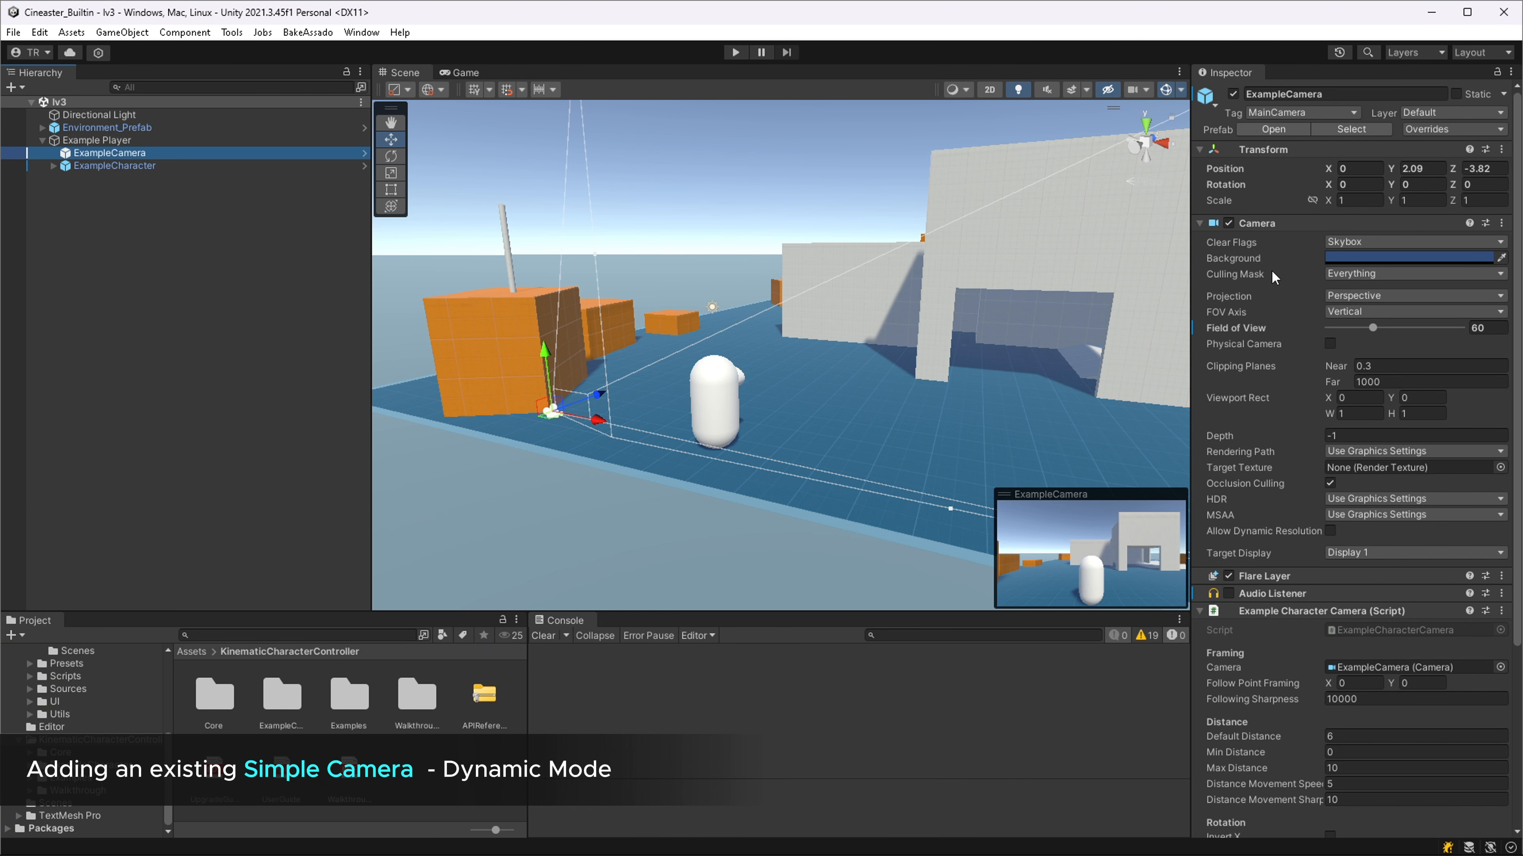
pyautogui.moveTo(719, 433)
pyautogui.keyDown('alt'); pyautogui.mouseDown()
pyautogui.moveTo(705, 432)
pyautogui.moveTo(717, 425)
pyautogui.mouseUp(); pyautogui.keyUp('alt')
pyautogui.click(123, 141)
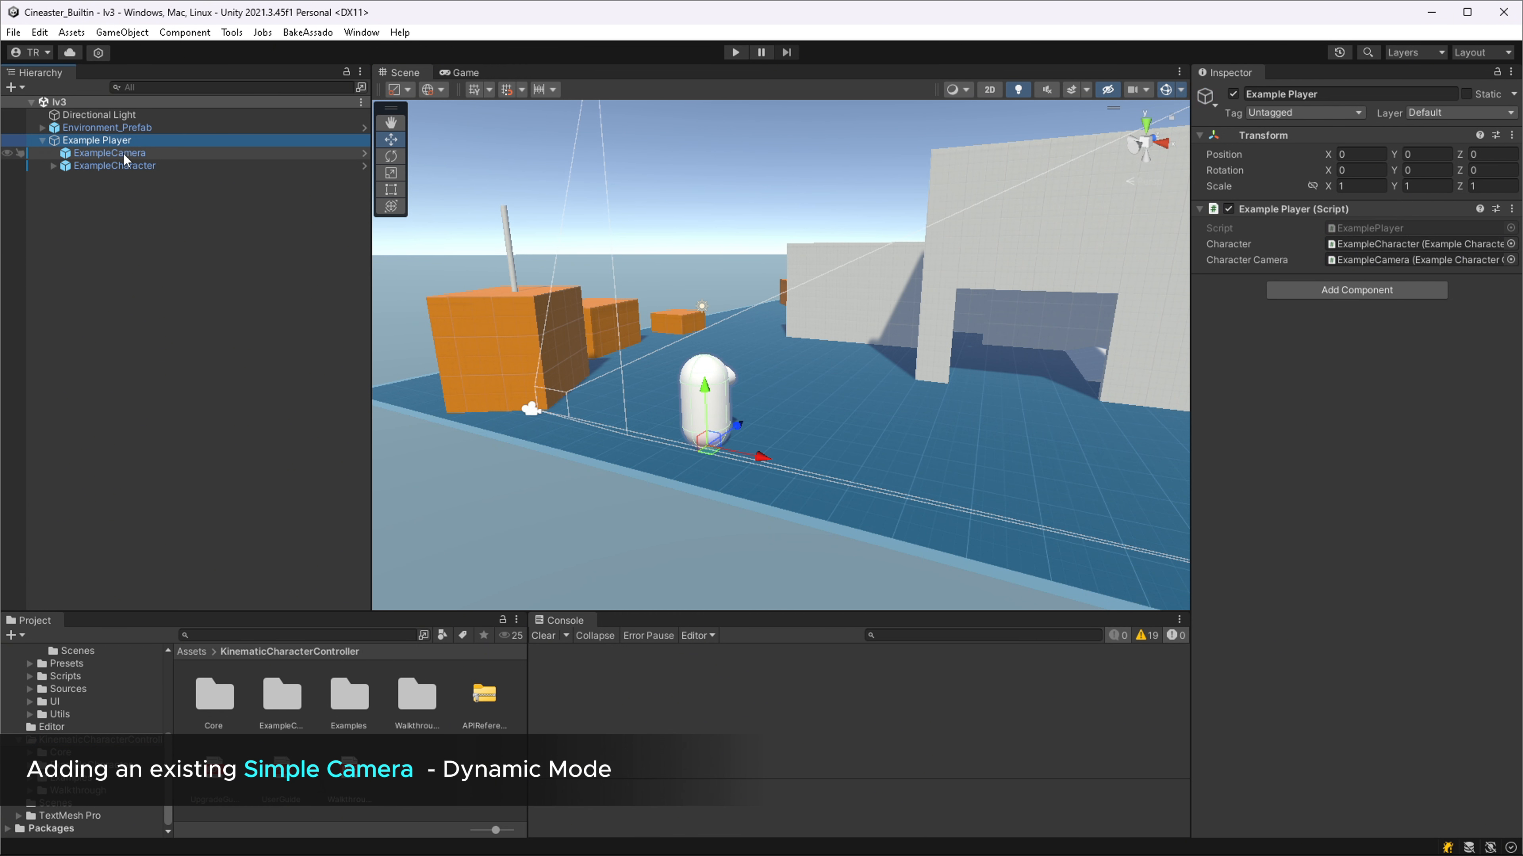
pyautogui.click(124, 156)
pyautogui.click(134, 143)
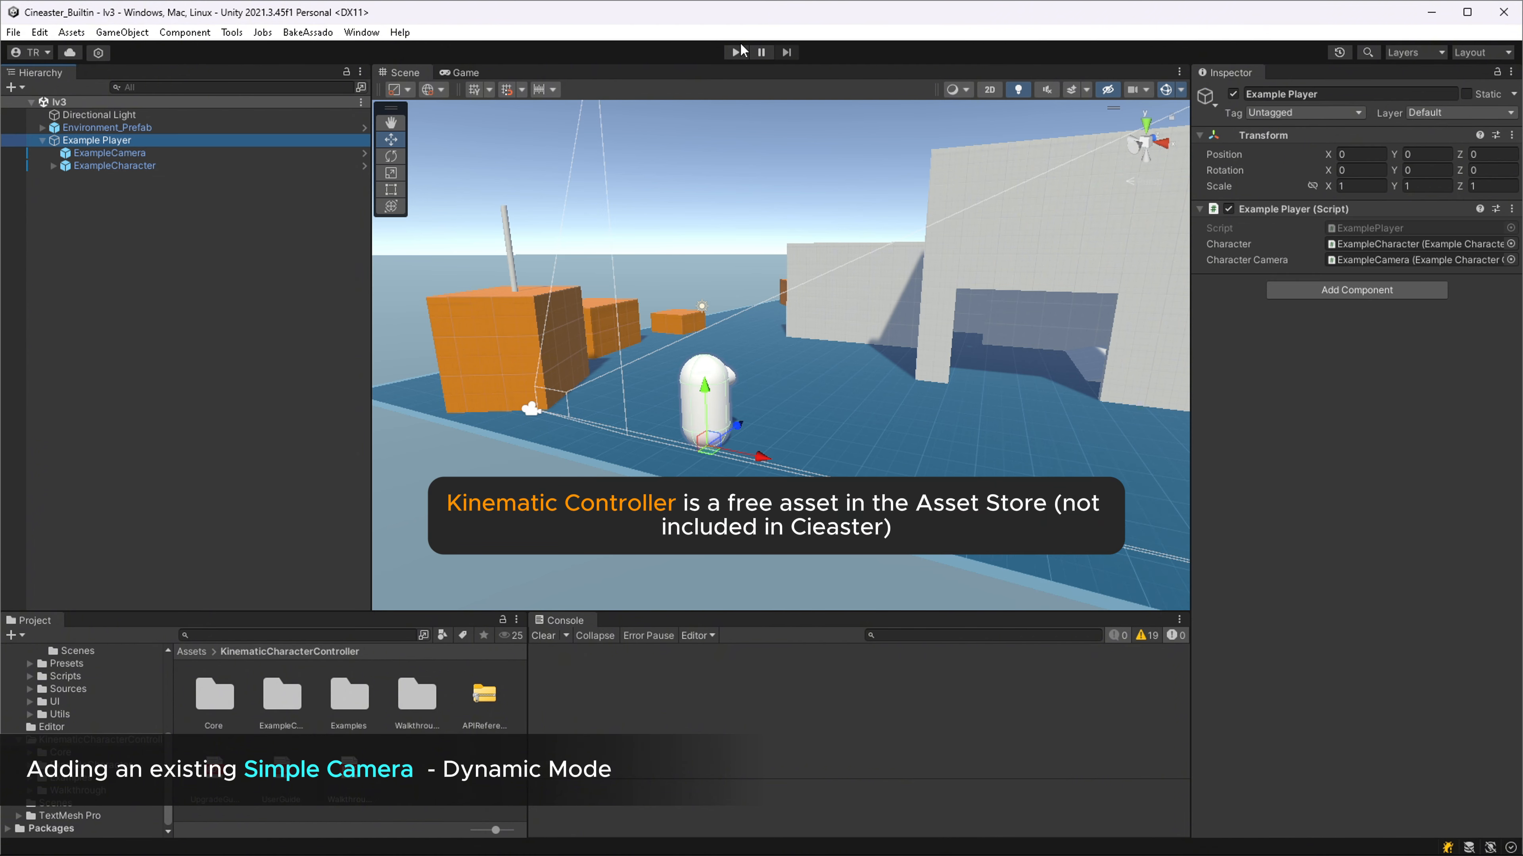
# Run lv3 to try the kinematic character and its camera, then stop play mode and clear the selection.
pyautogui.click(737, 53)
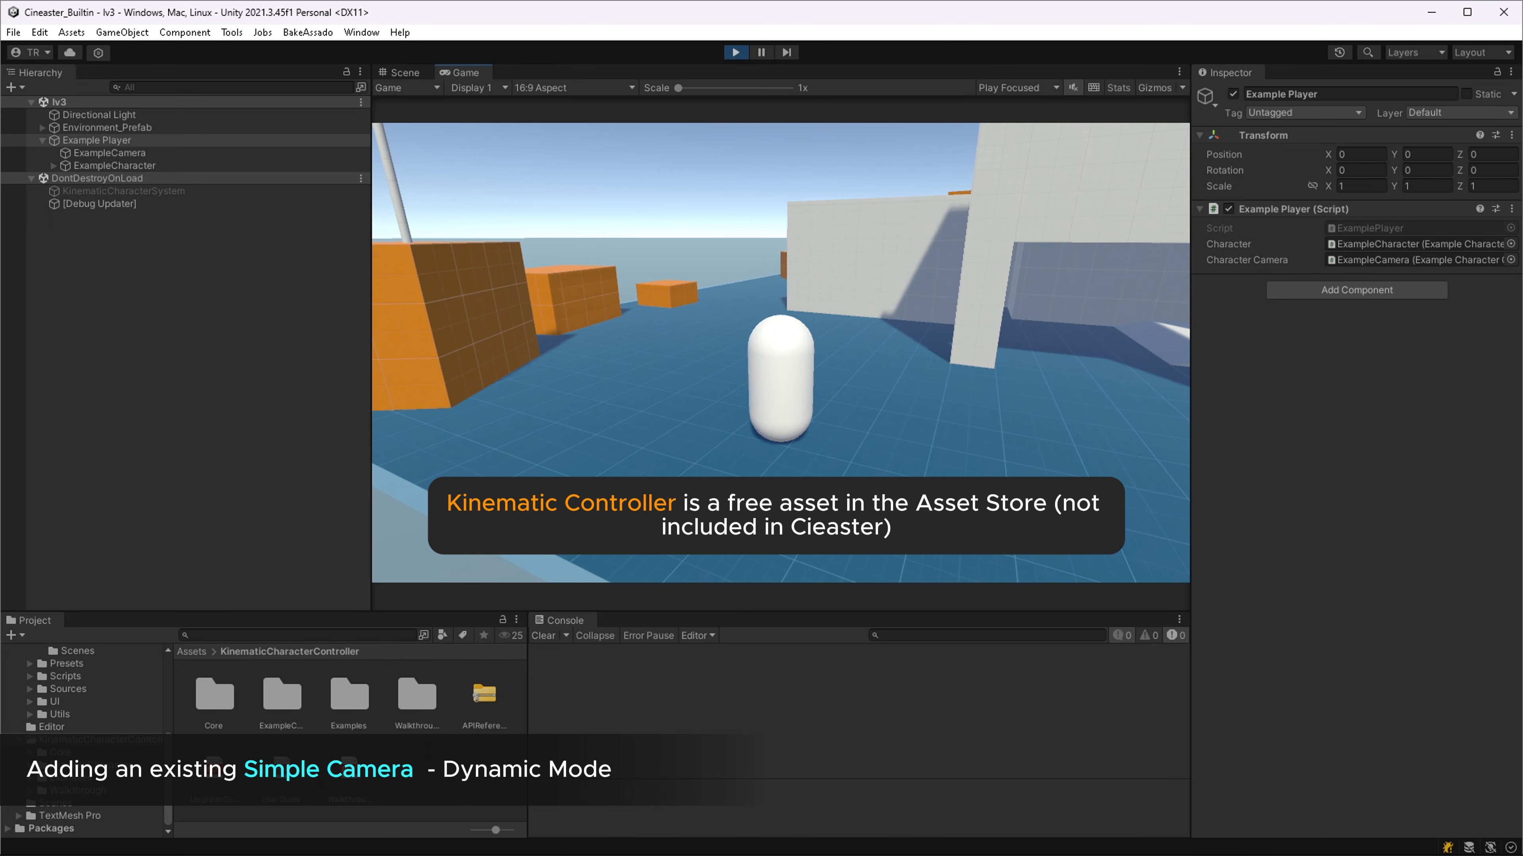
pyautogui.press('Escape')
pyautogui.click(736, 52)
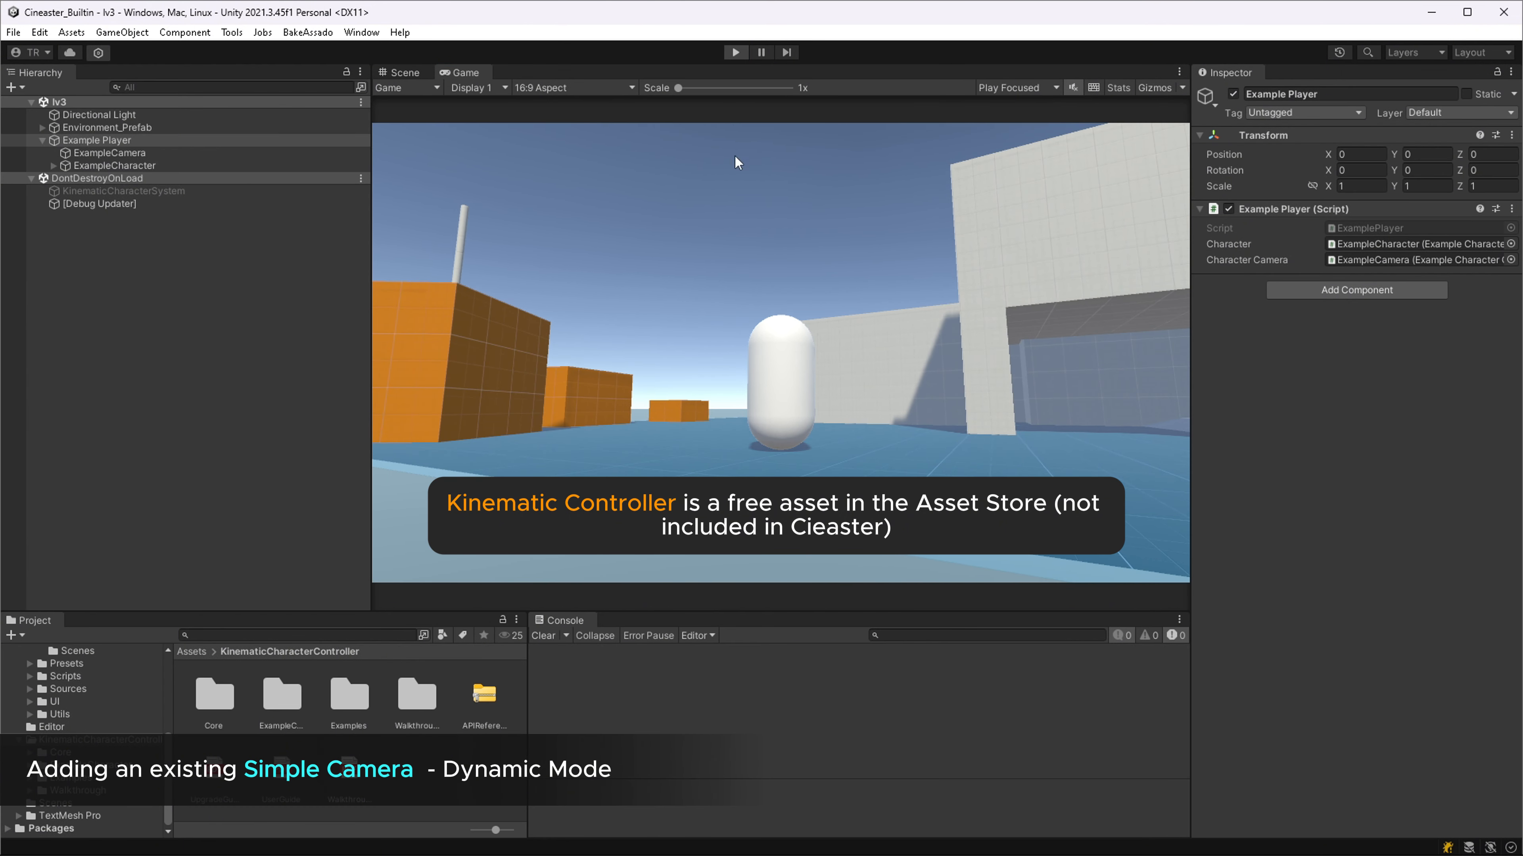
pyautogui.click(118, 215)
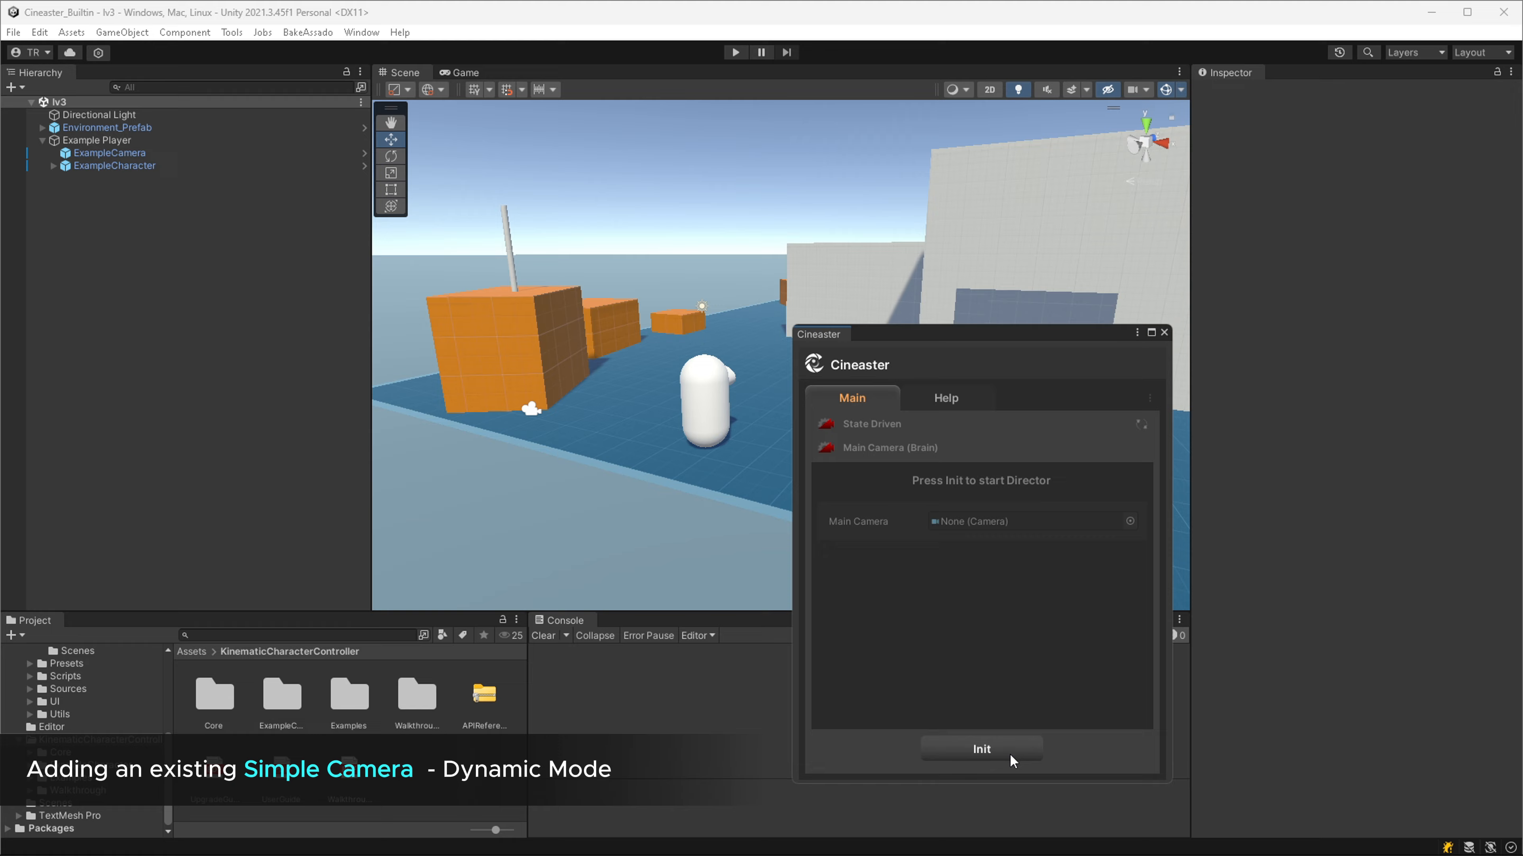
# Initialize the Cineaster director in lv3 and add an existing SimpleCamera in Dynamic mode with the state name PlayerCam_State.
pyautogui.click(1009, 756)
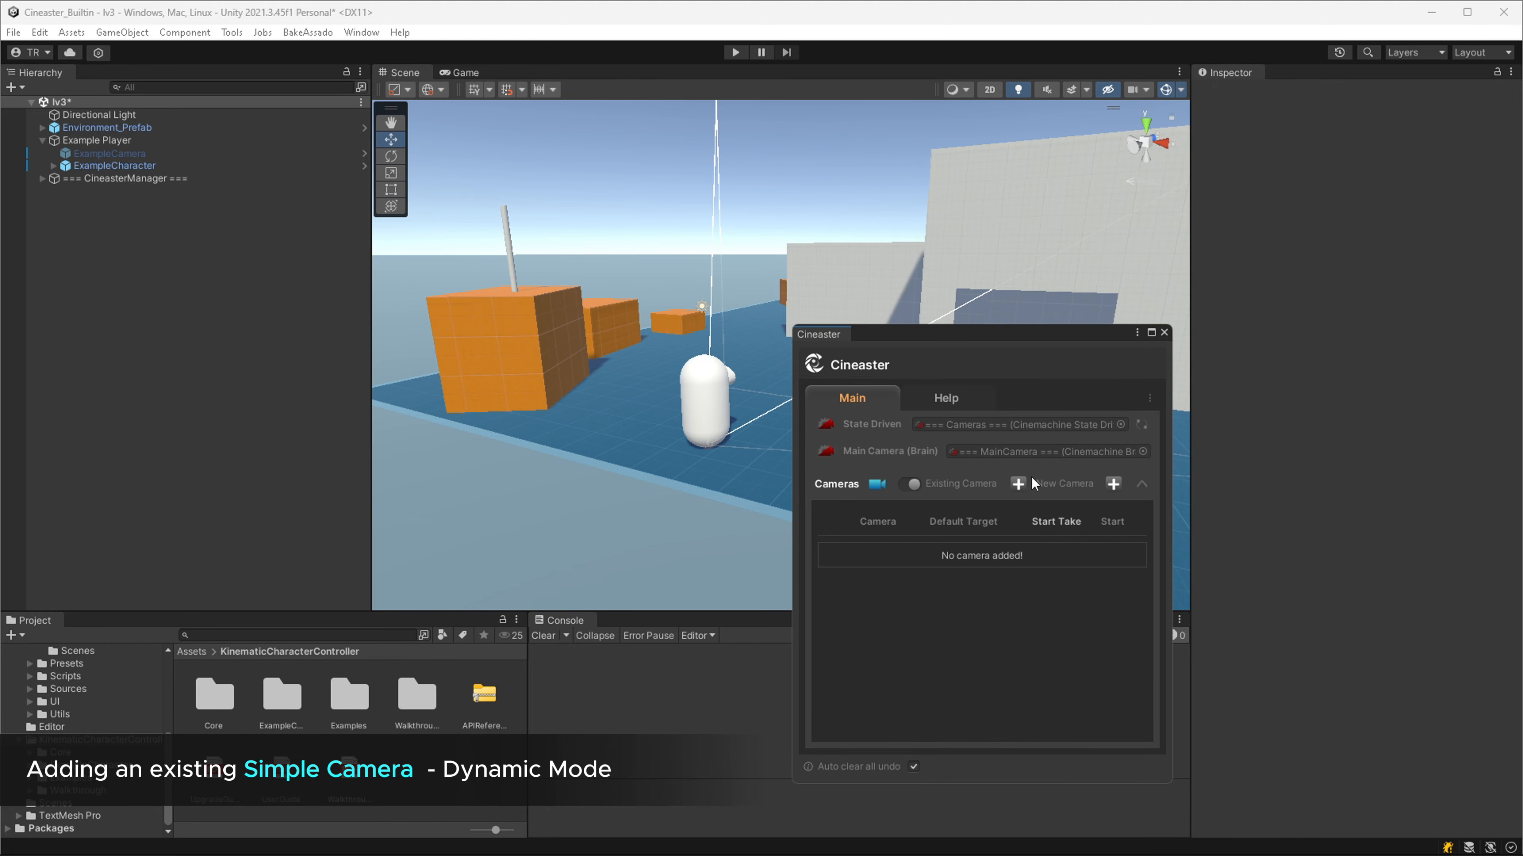
pyautogui.click(1019, 484)
pyautogui.click(367, 431)
pyautogui.click(365, 446)
pyautogui.click(365, 516)
pyautogui.click(363, 549)
pyautogui.click(356, 574)
pyautogui.write('Playercam')
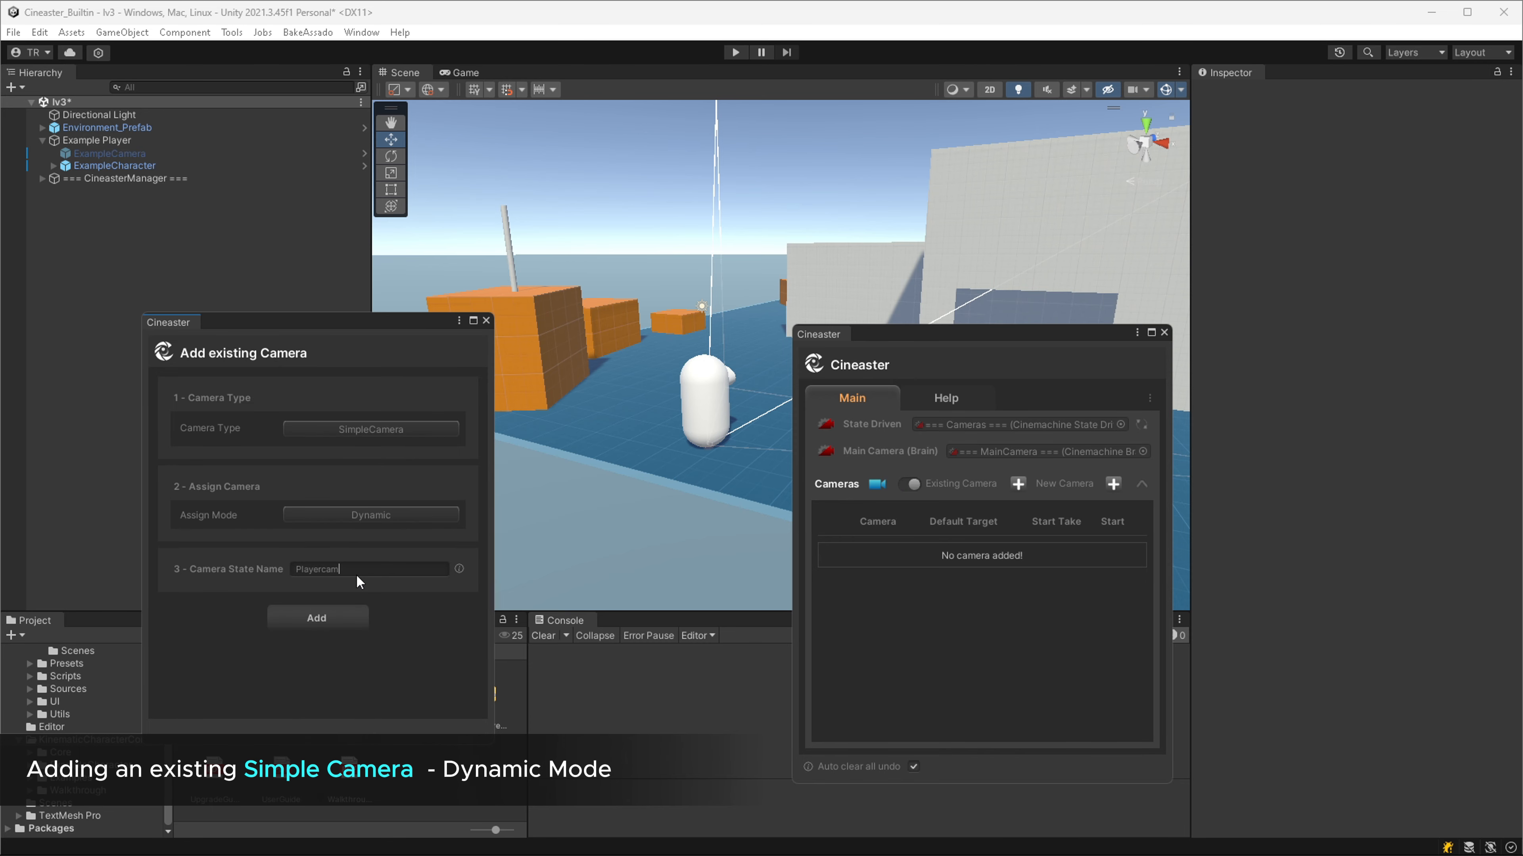
pyautogui.write('_State')
pyautogui.click(350, 625)
# Expand the PlayerCam_State entry in the Cameras list, choose its dynamic state's tag, and close the Cineaster manager.
pyautogui.click(1140, 485)
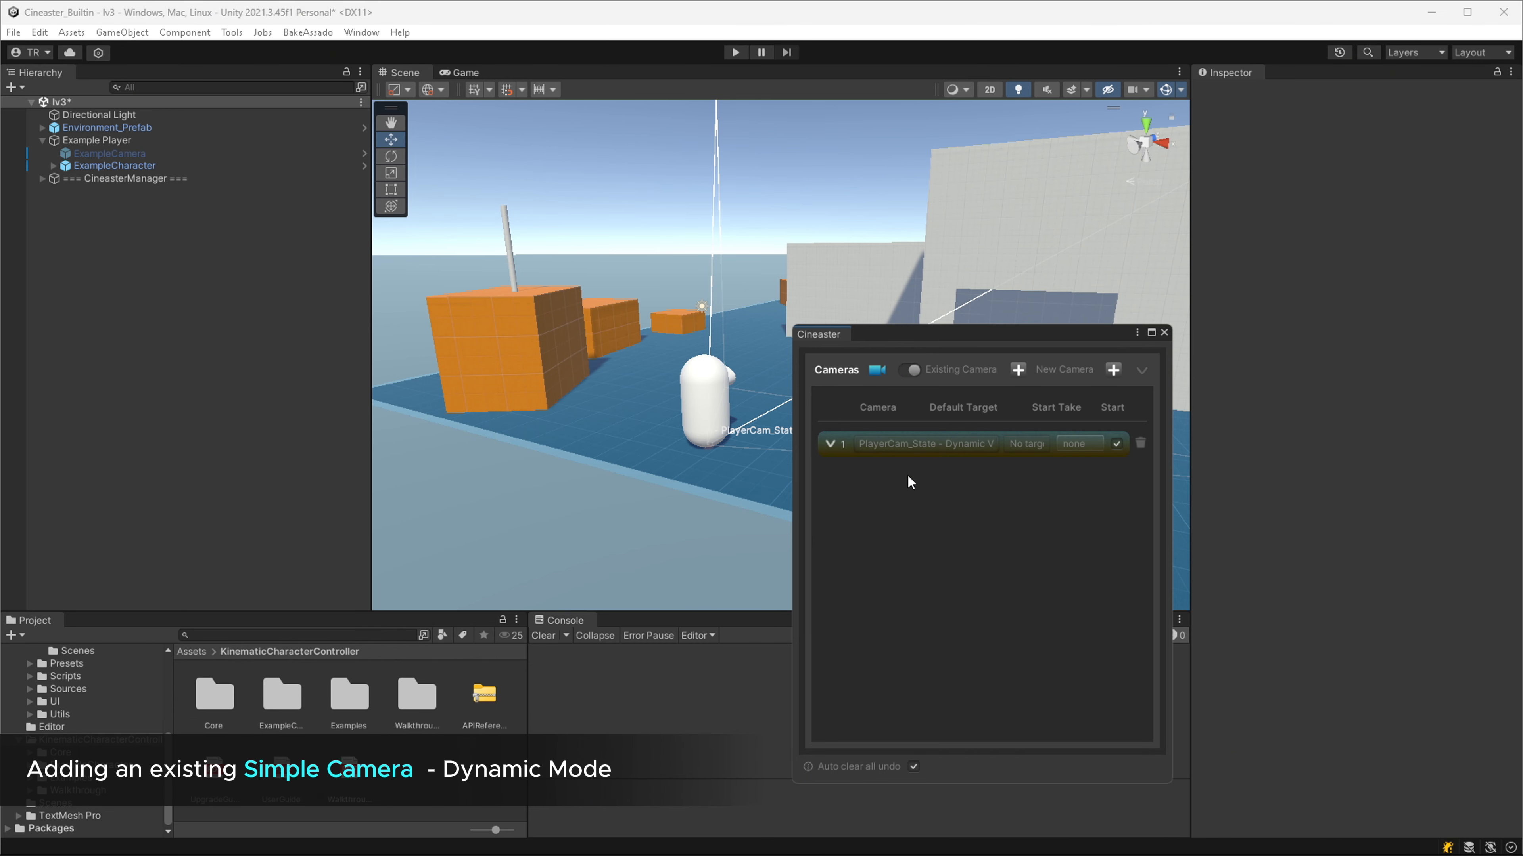
pyautogui.click(831, 444)
pyautogui.click(1107, 566)
pyautogui.click(1093, 583)
pyautogui.click(1164, 332)
# Reactivate ExampleCamera and add the BA_Existing Camera To State Only component to it.
pyautogui.click(105, 154)
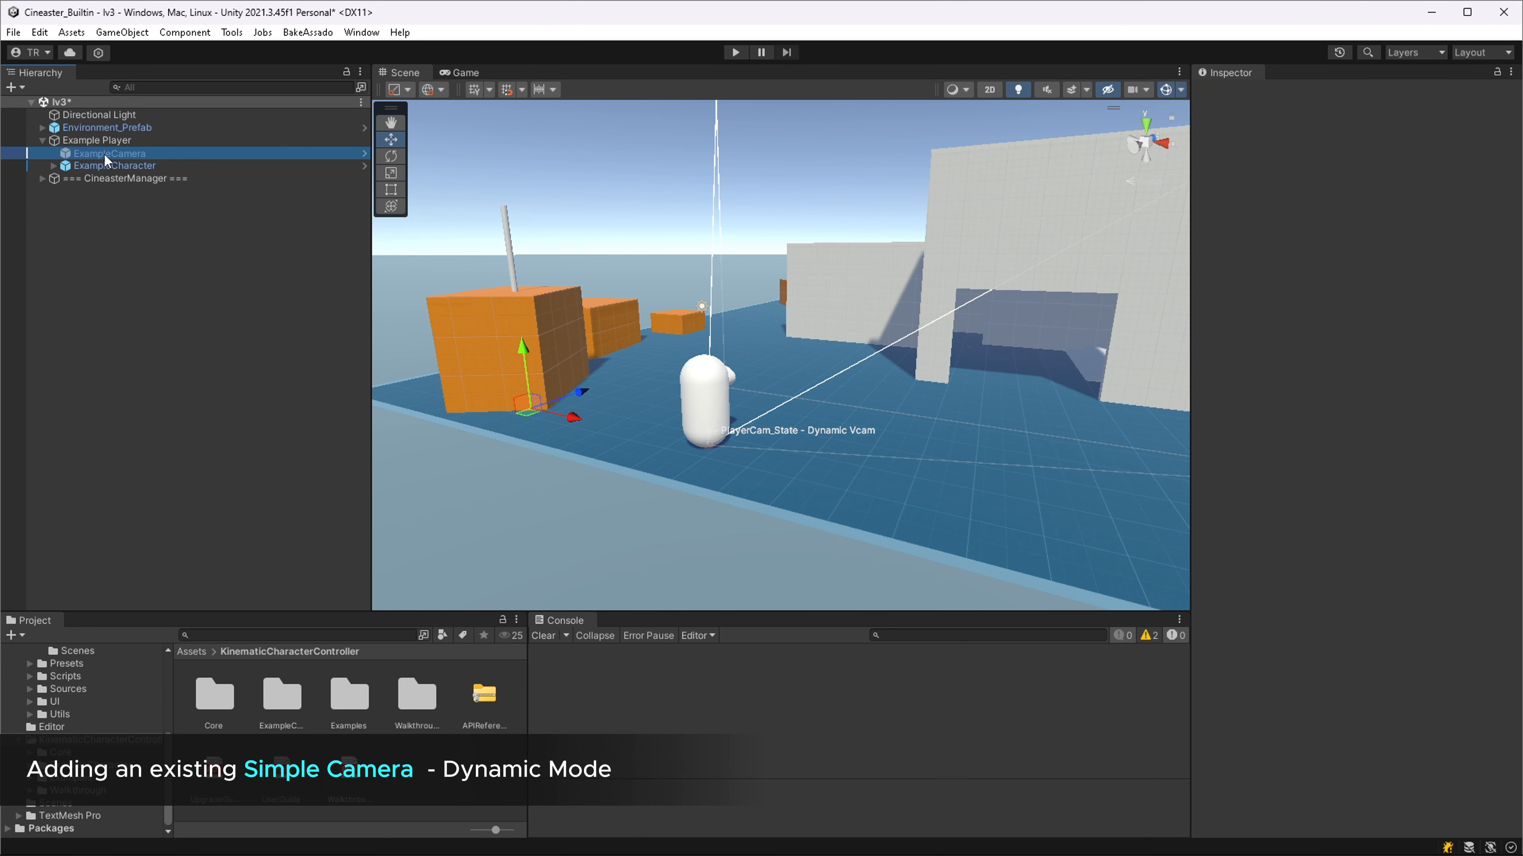
pyautogui.scroll(-5, 1349, 479)
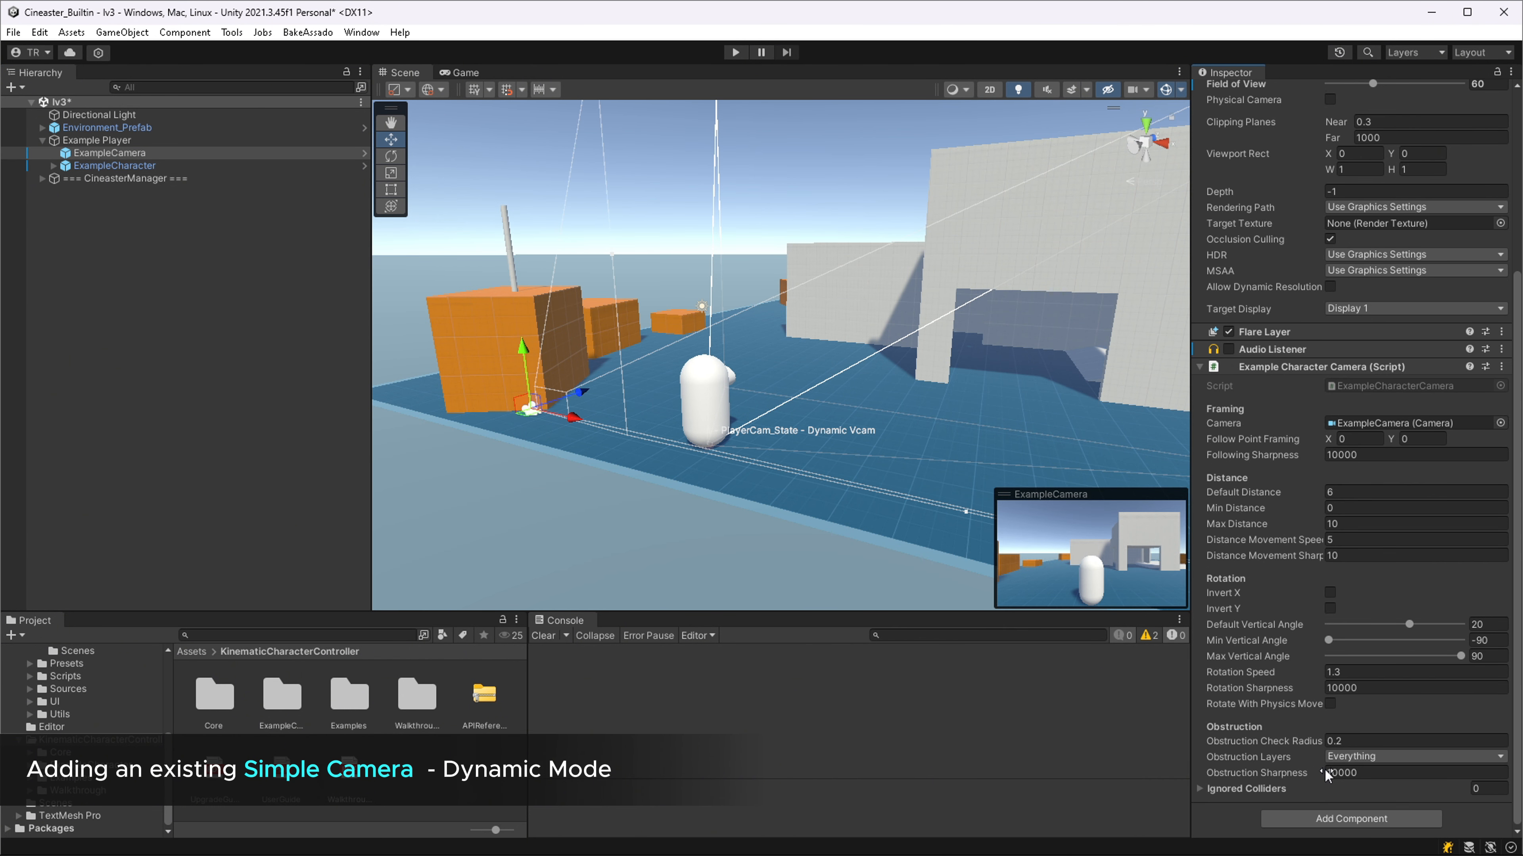
pyautogui.click(1324, 818)
pyautogui.write('exi')
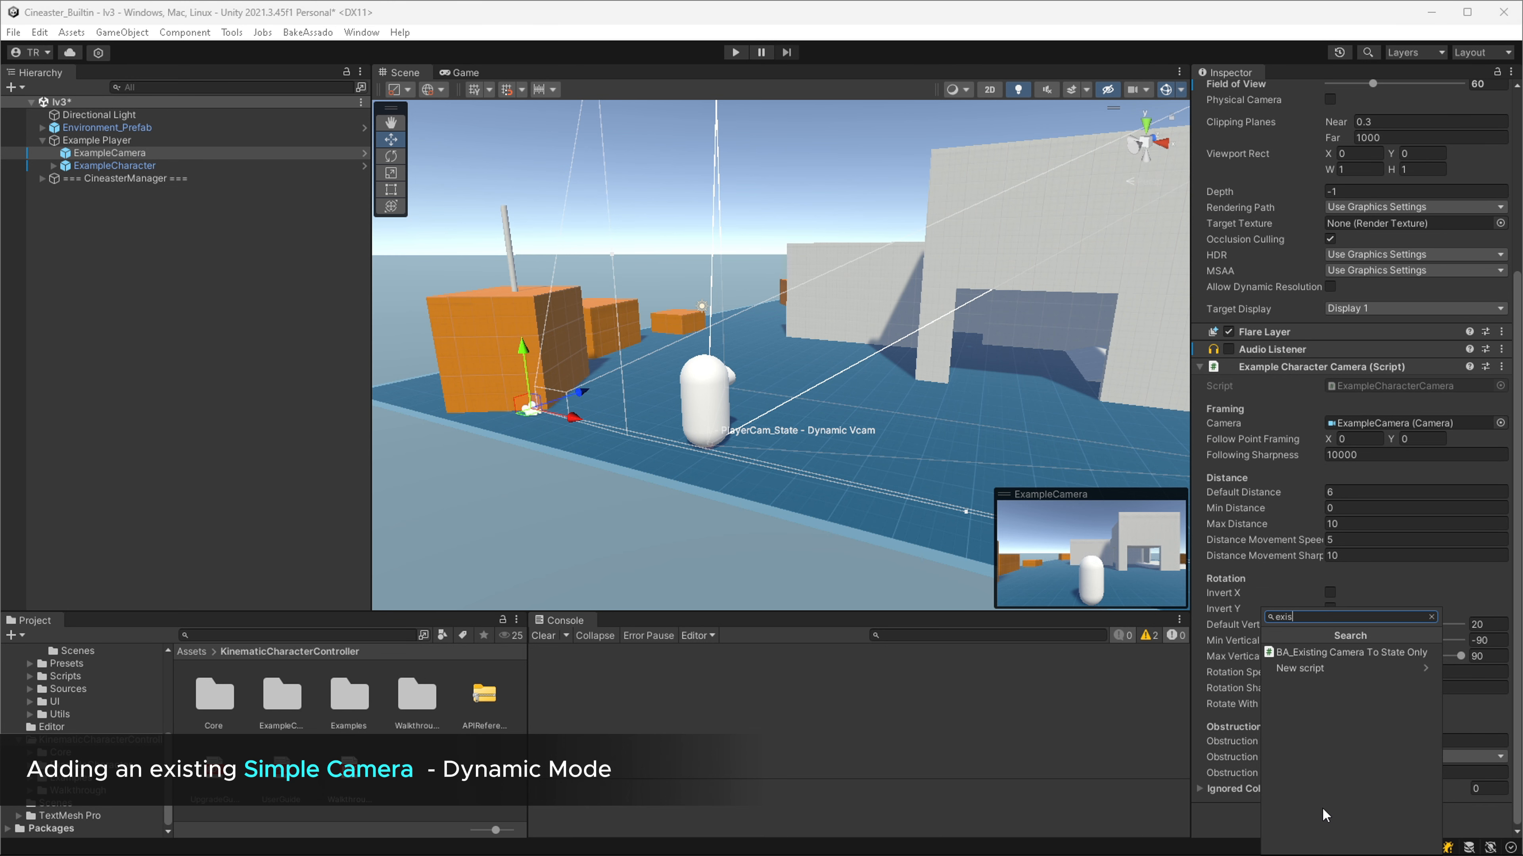
pyautogui.write('s')
pyautogui.click(1349, 652)
# Enable Assign by tag with Tag 1 and Auto Assign in ExampleCamera's Existing Camera component.
pyautogui.scroll(-5, 1318, 600)
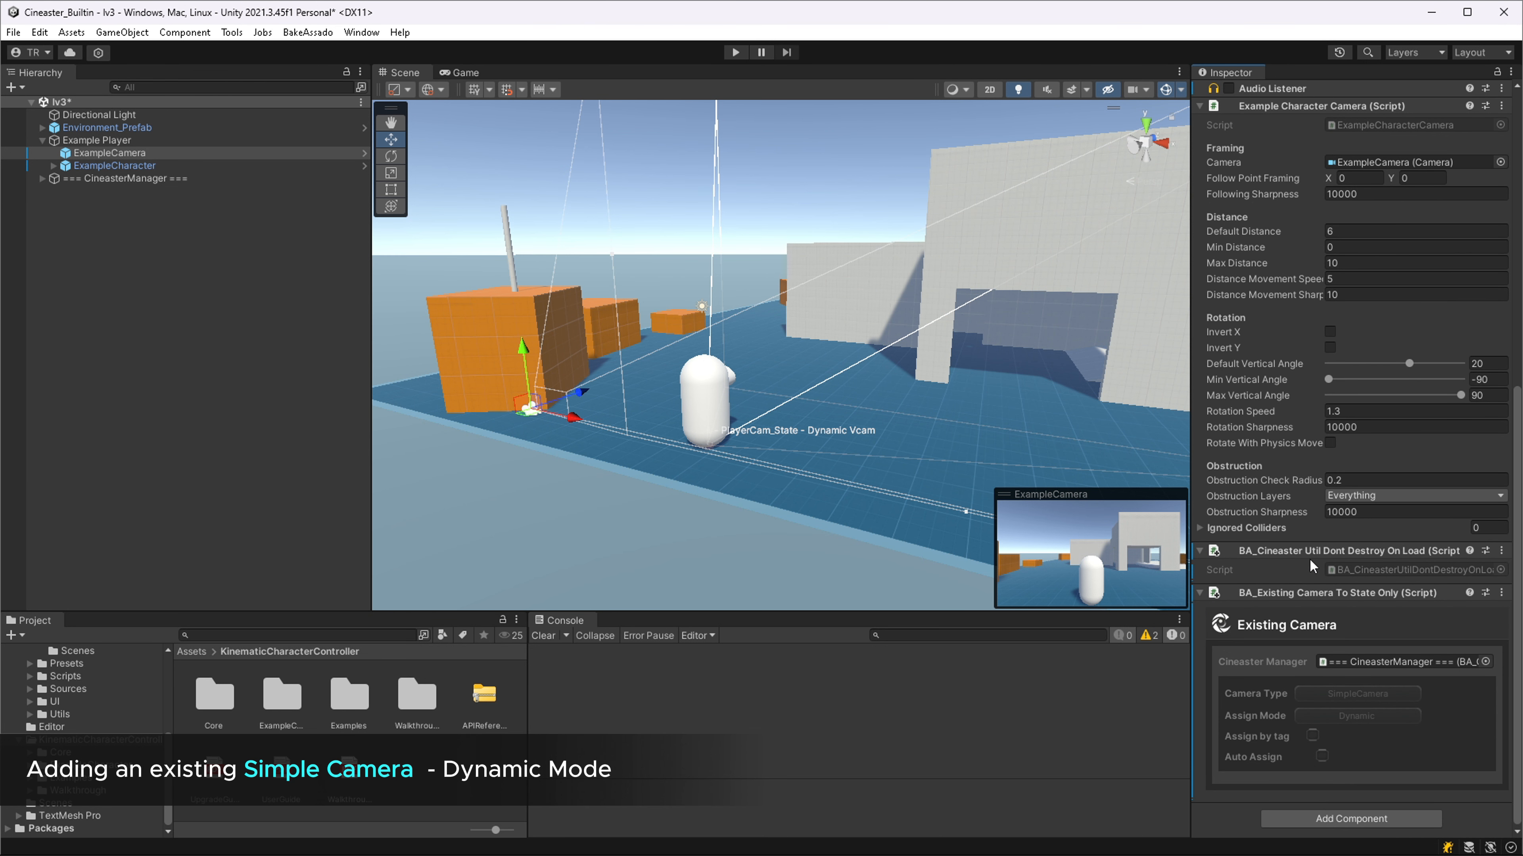
pyautogui.click(1312, 736)
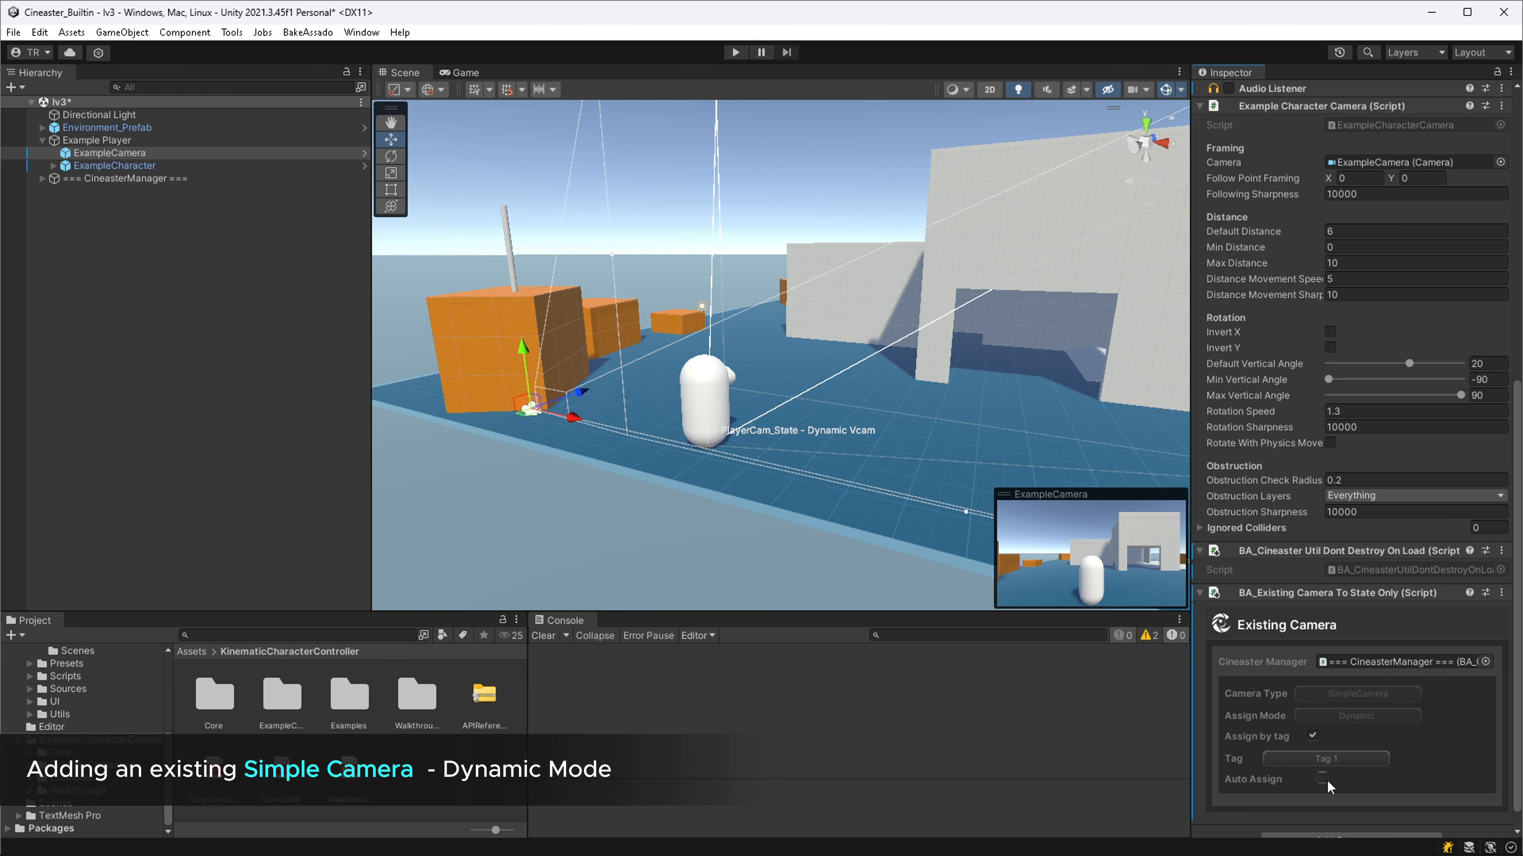
pyautogui.scroll(-1, 1365, 757)
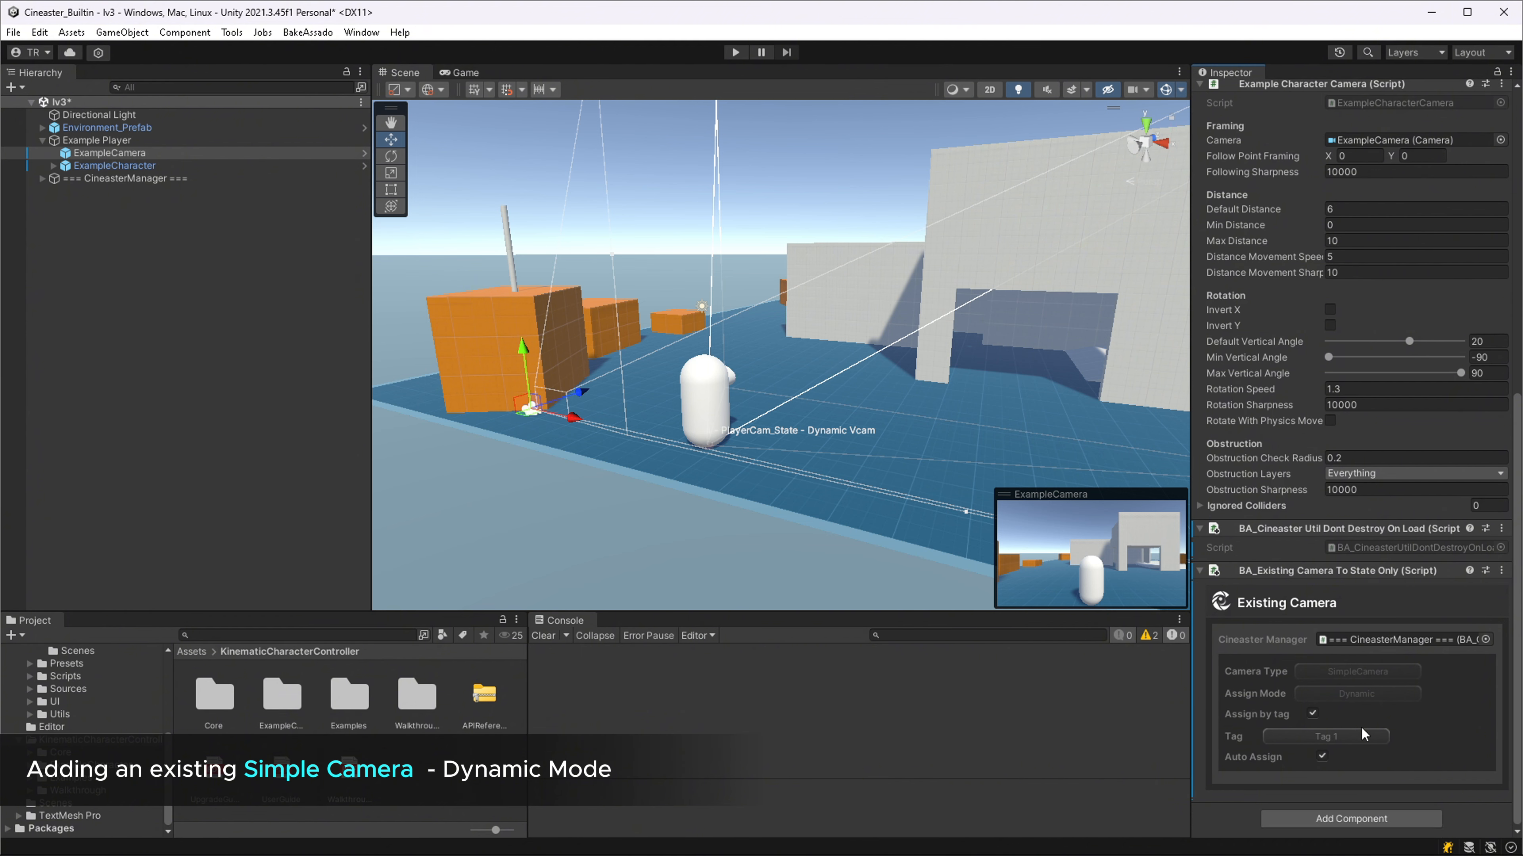
# Add the BA_Cineaster Util Player Dont Destroy On Load component to Example Player and save the scene.
pyautogui.click(162, 140)
pyautogui.click(1316, 290)
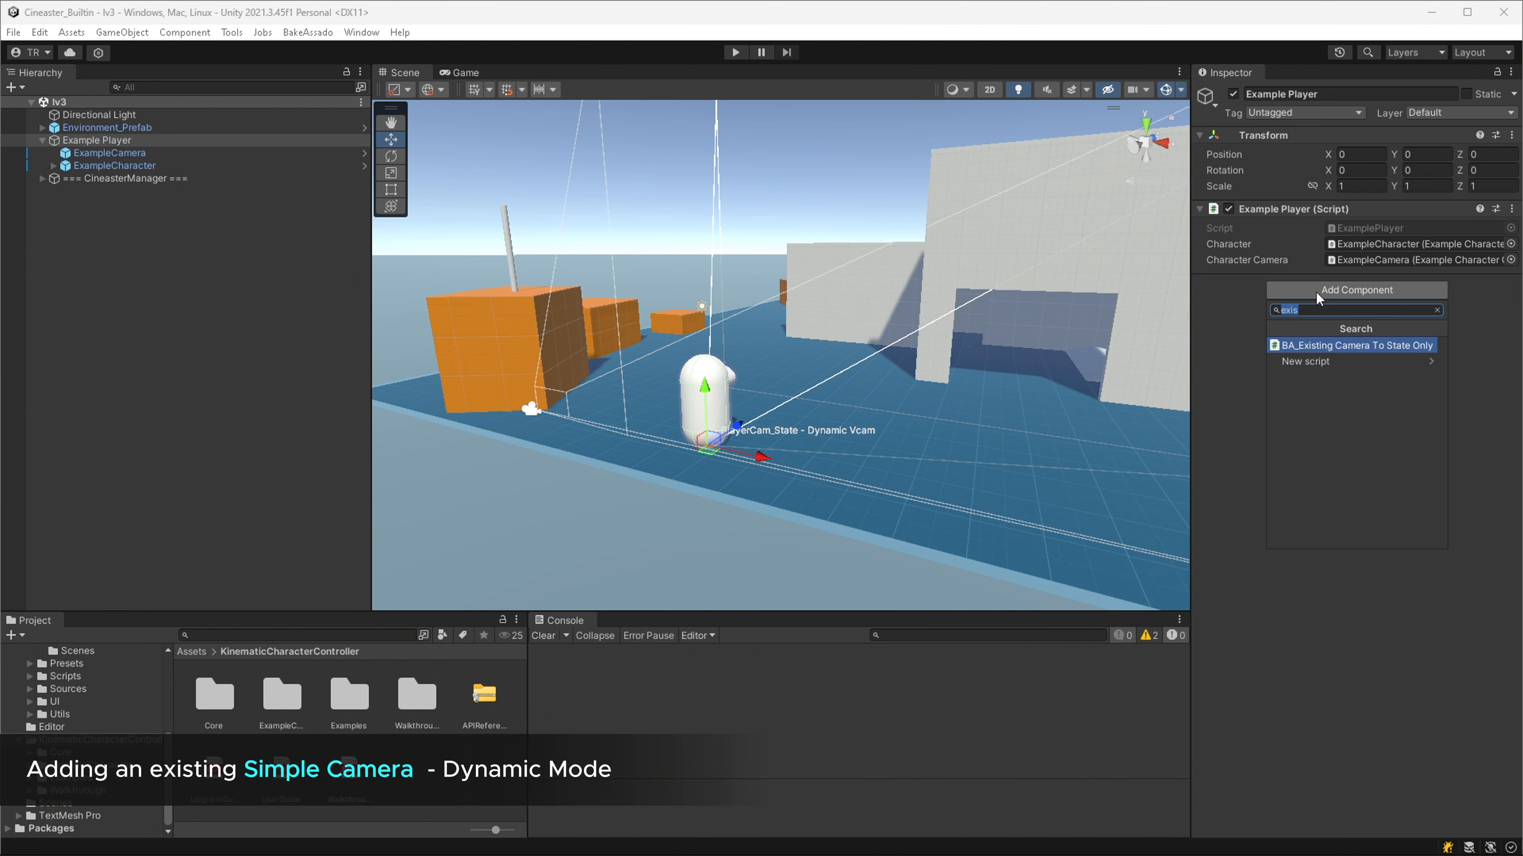
pyautogui.write('playe')
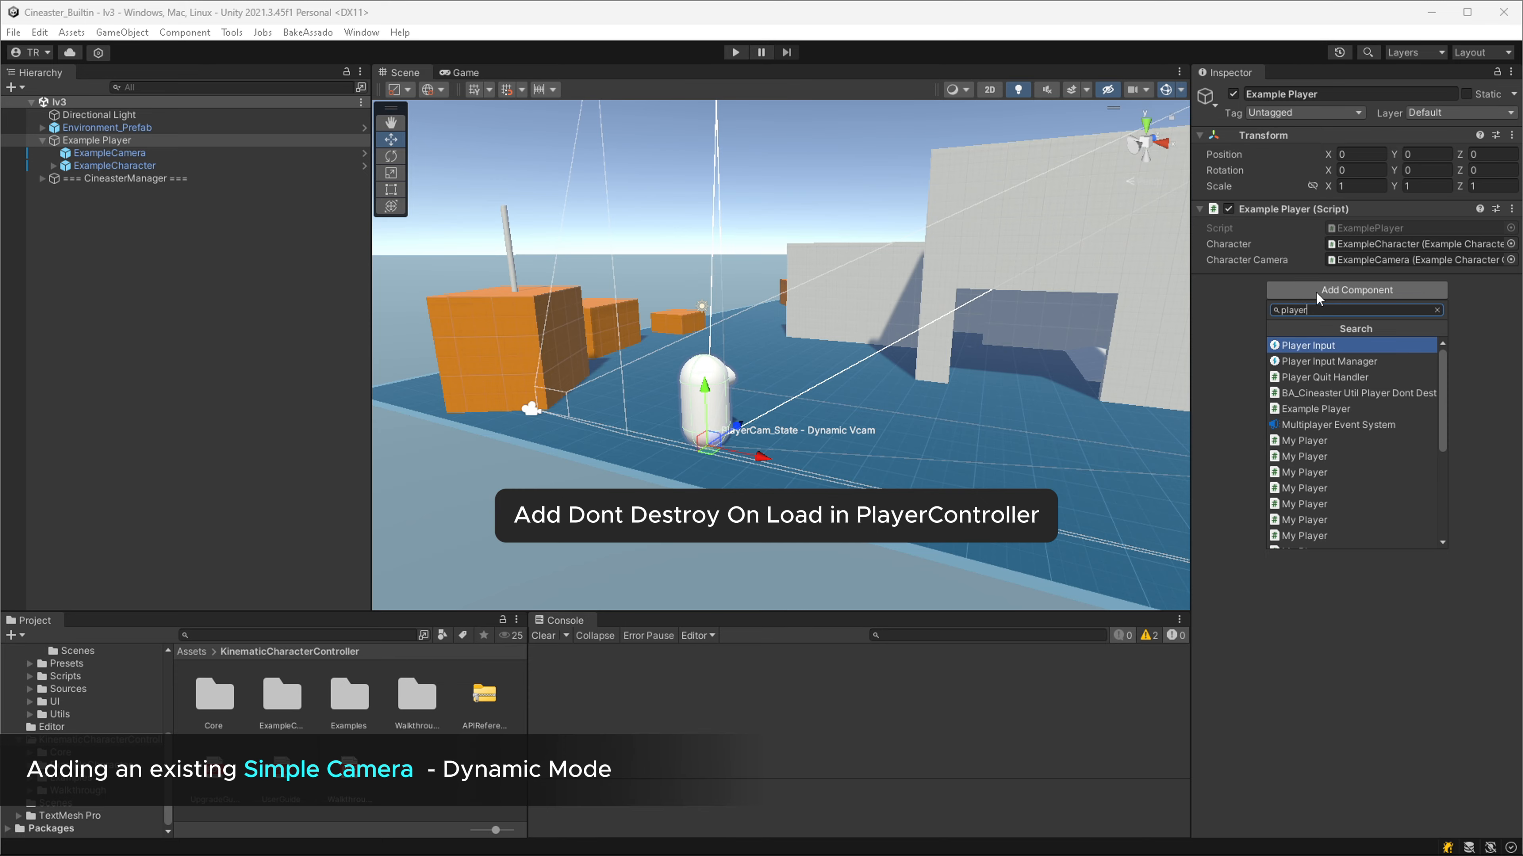
pyautogui.write('r')
pyautogui.press('Down')
pyautogui.press('Down')
pyautogui.press('Down')
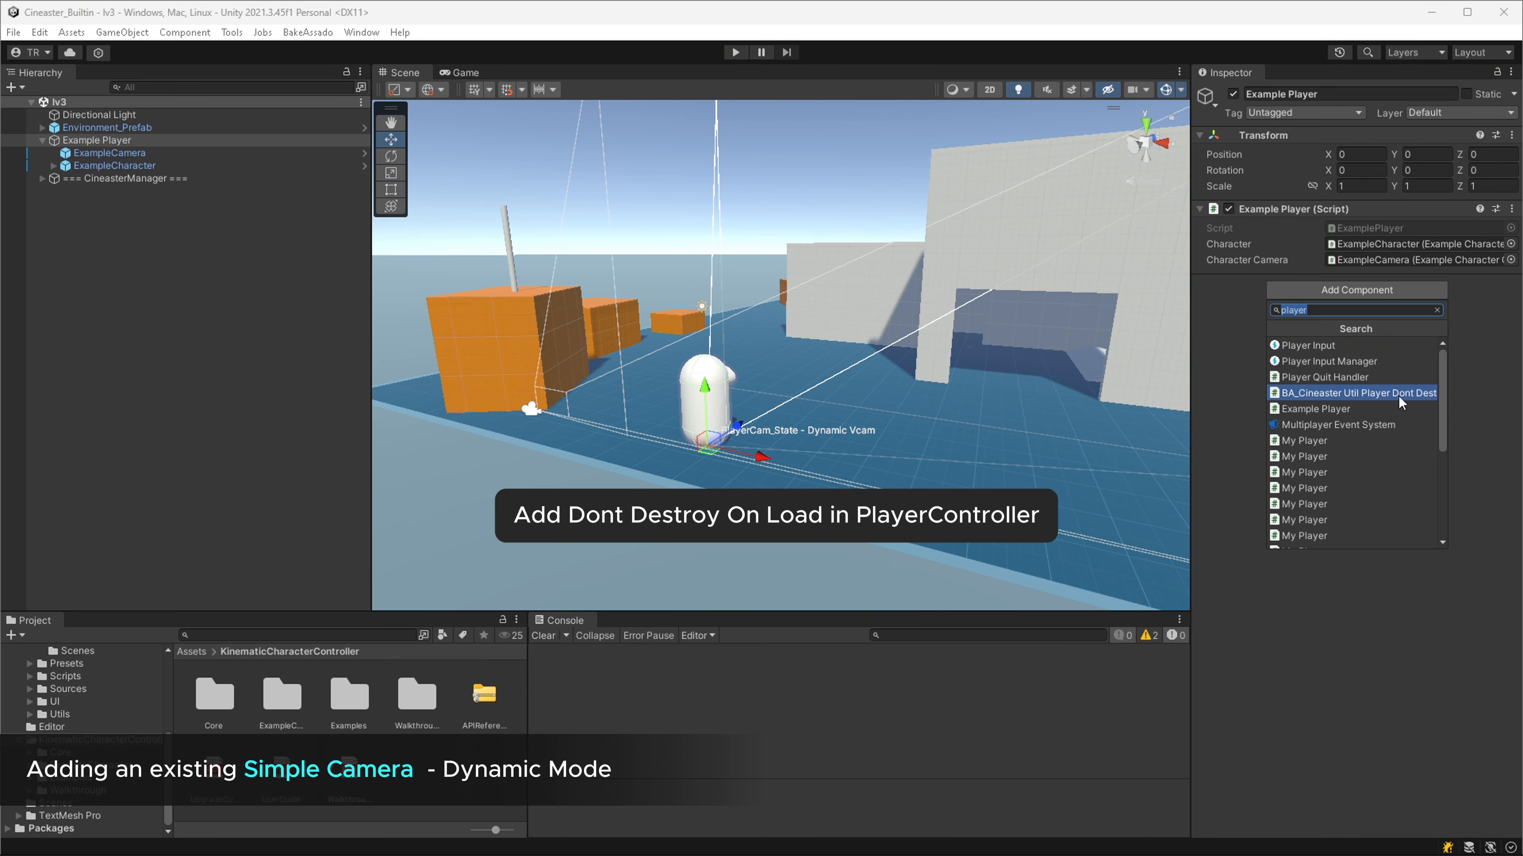
pyautogui.click(1403, 393)
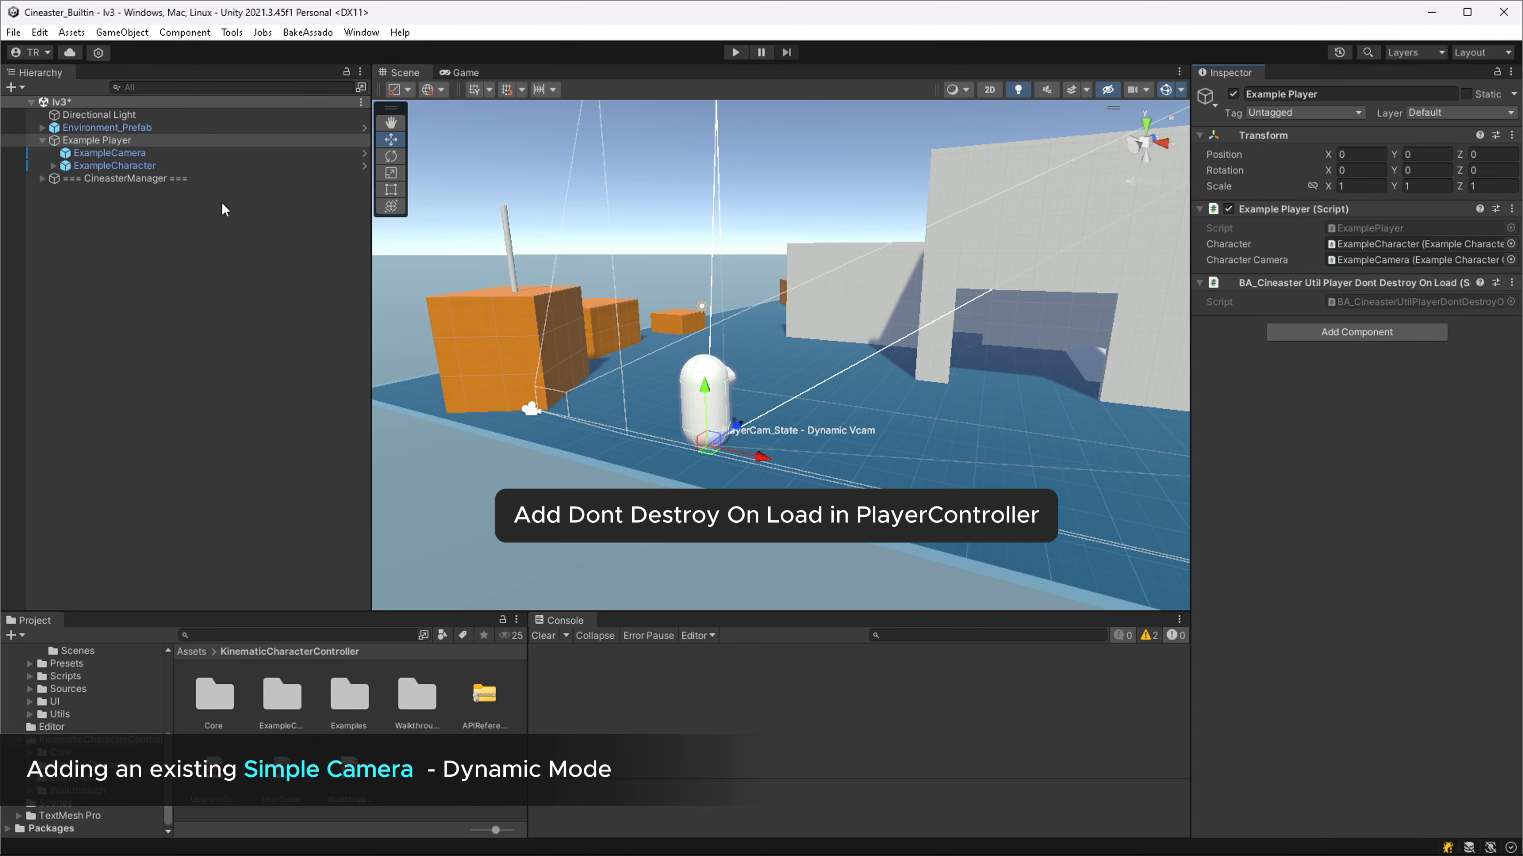
pyautogui.hotkey('ctrl', 's')
# Create a cube in lv3 and set its scale to 5 on X, Y and Z.
pyautogui.click(158, 235)
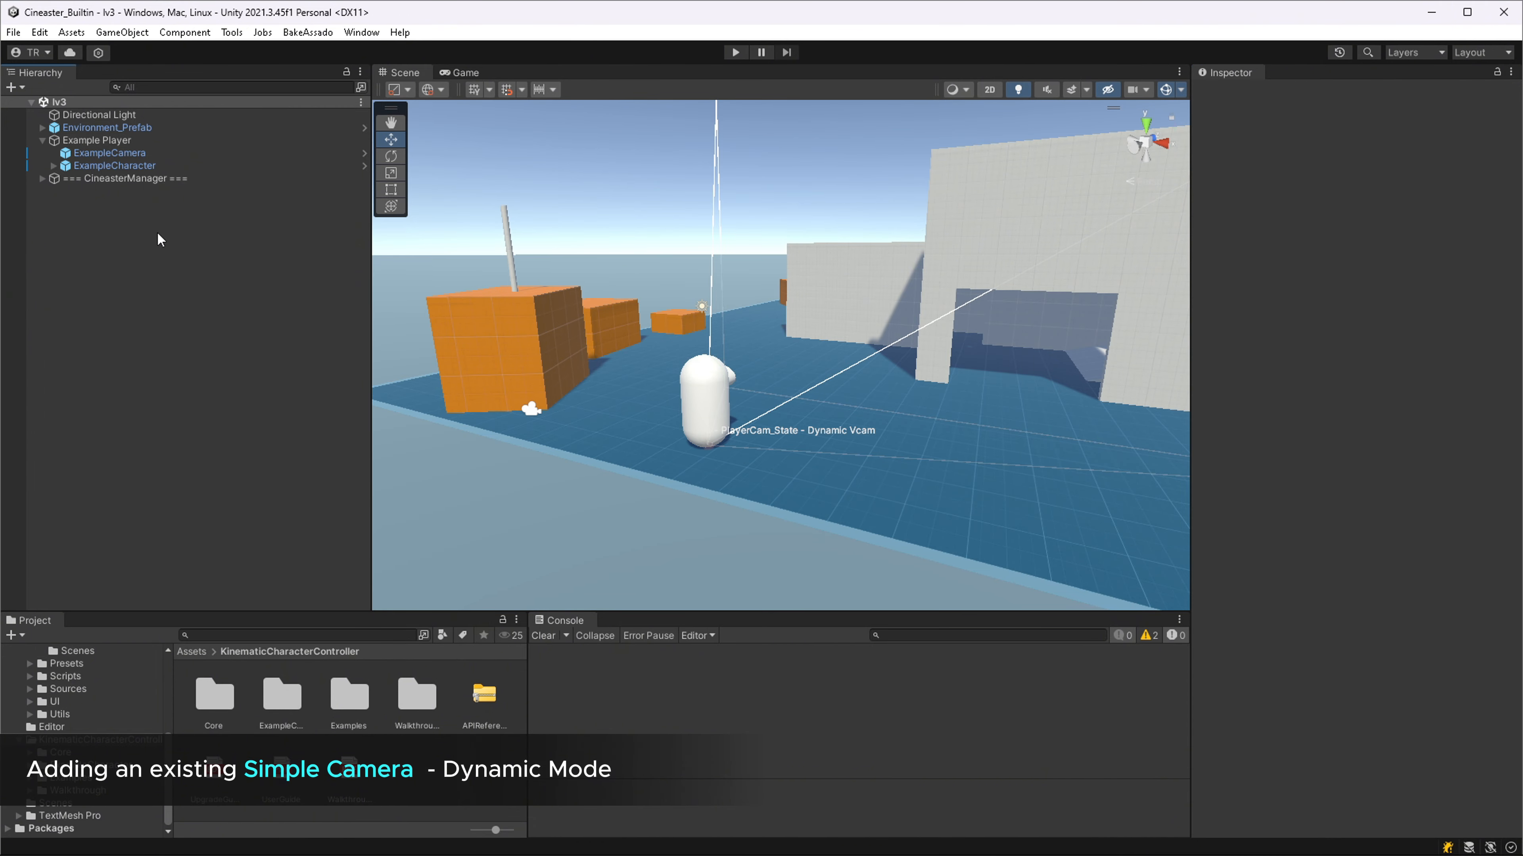
pyautogui.rightClick(158, 235)
pyautogui.moveTo(269, 472)
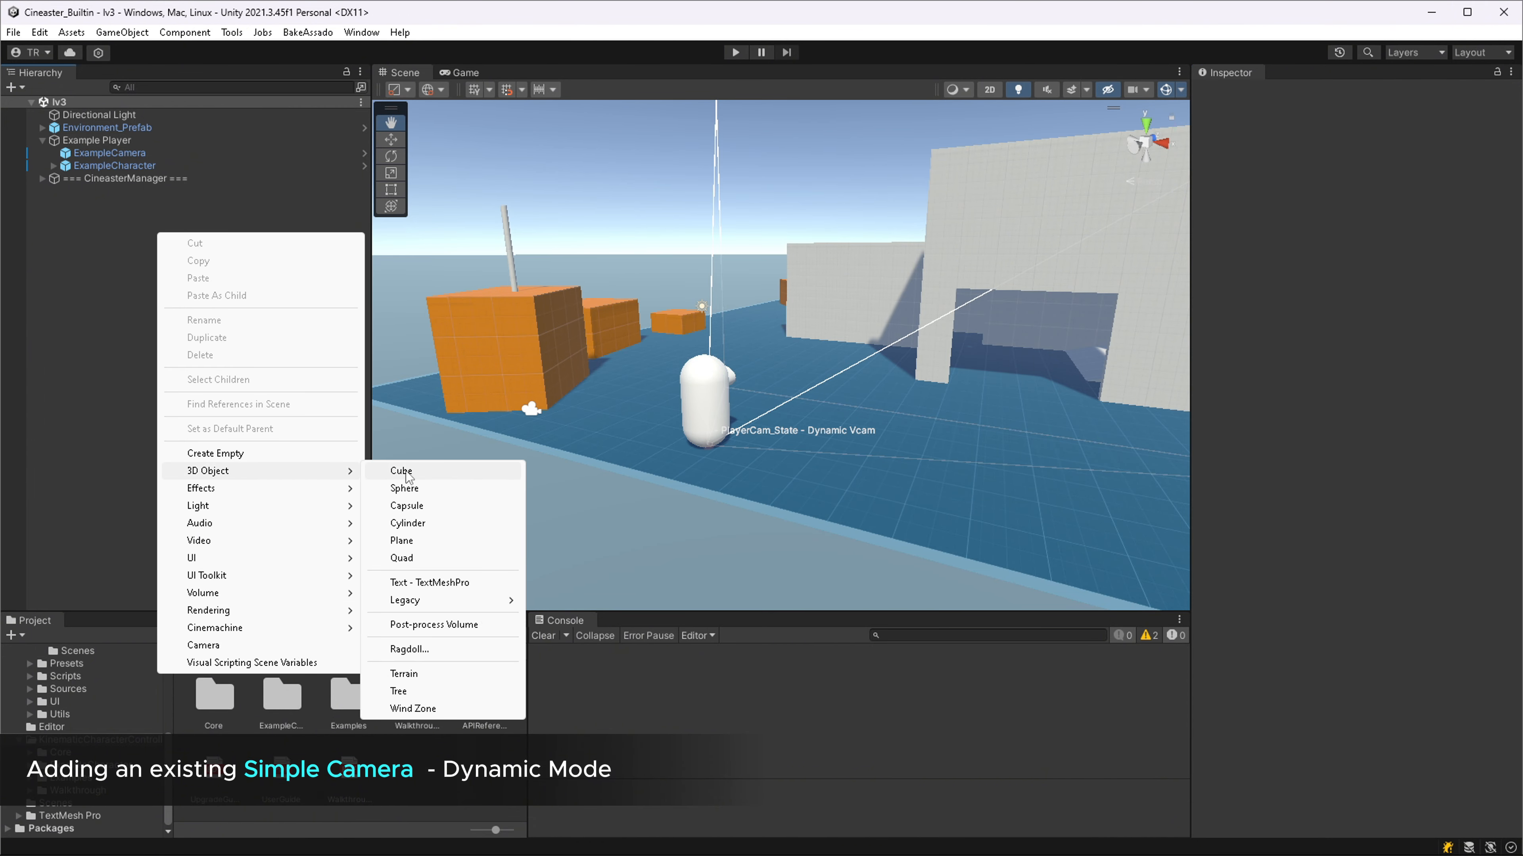
pyautogui.click(402, 471)
pyautogui.write('5')
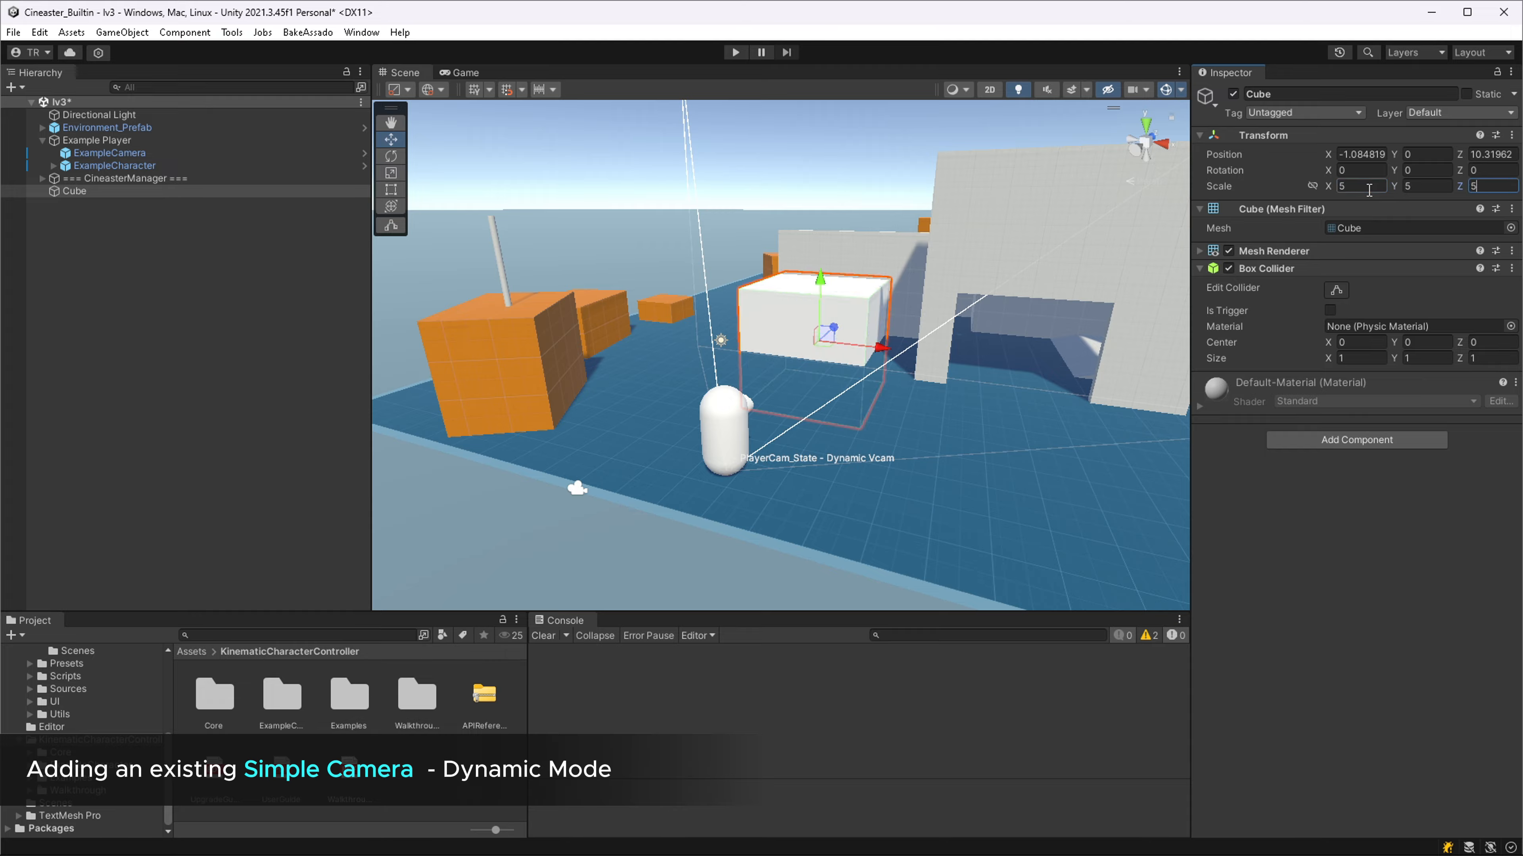
pyautogui.press('Return')
# Disable the cube's Mesh Renderer and make its Box Collider a trigger.
pyautogui.click(1228, 251)
pyautogui.click(1329, 310)
# Add the Example On Trigger Enter component to the cube and rename the cube to Trigger.
pyautogui.click(1340, 440)
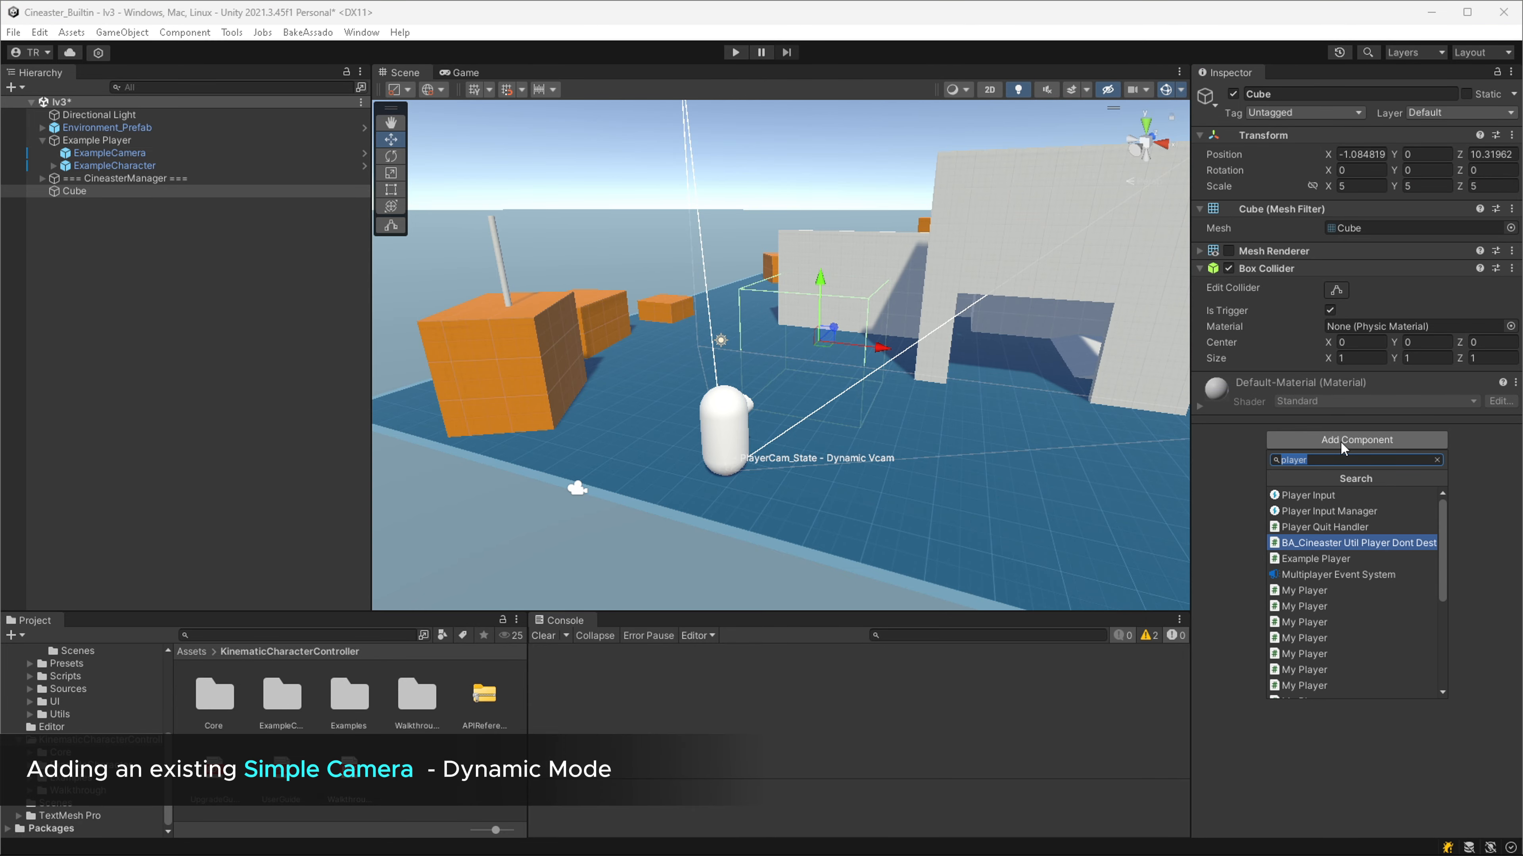
pyautogui.write('trigger')
pyautogui.click(1349, 496)
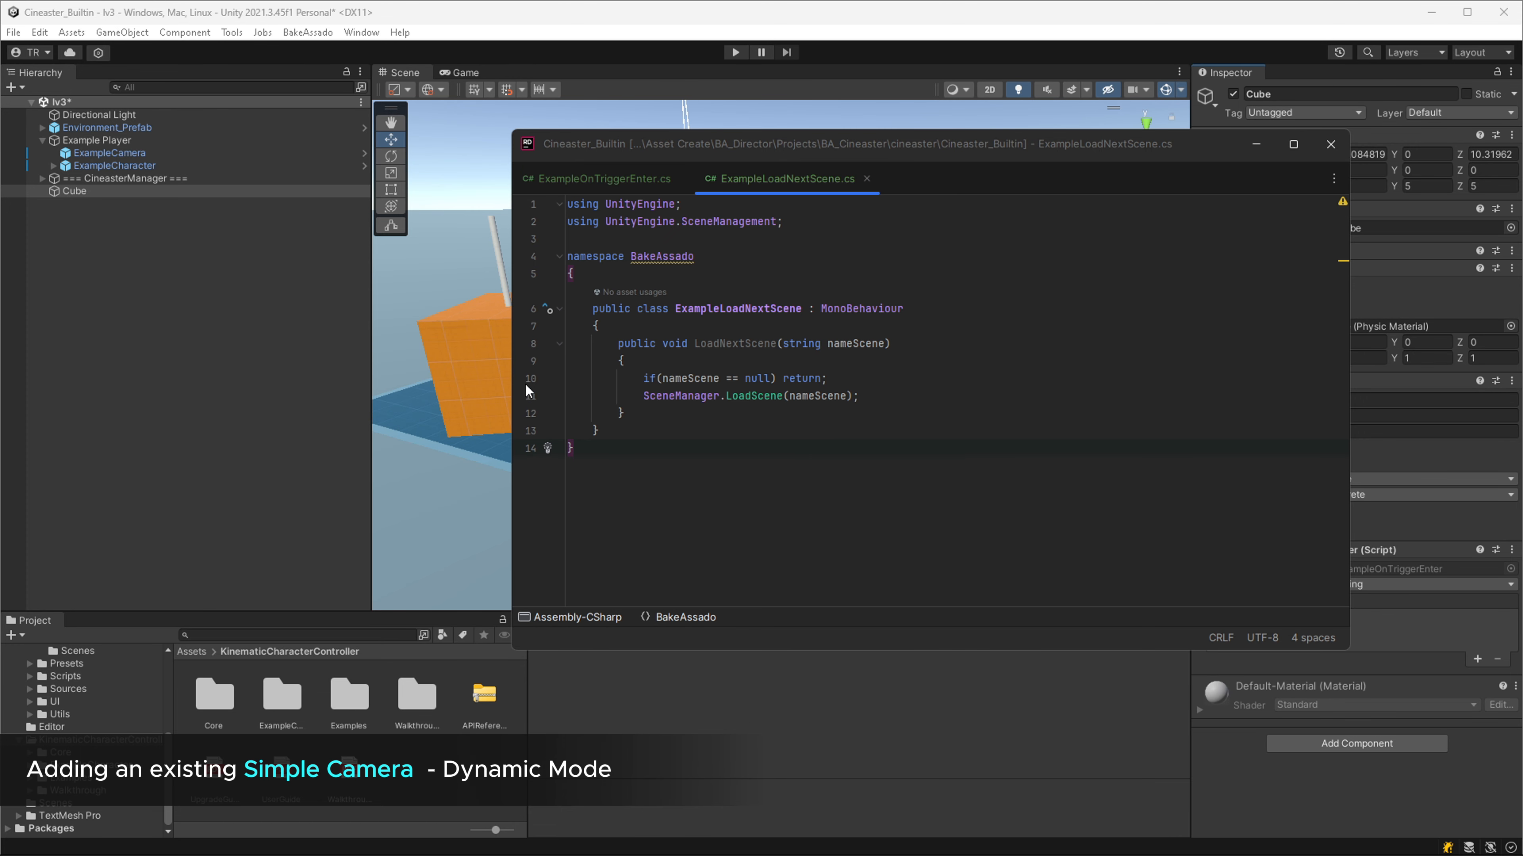
pyautogui.click(132, 252)
pyautogui.click(238, 195)
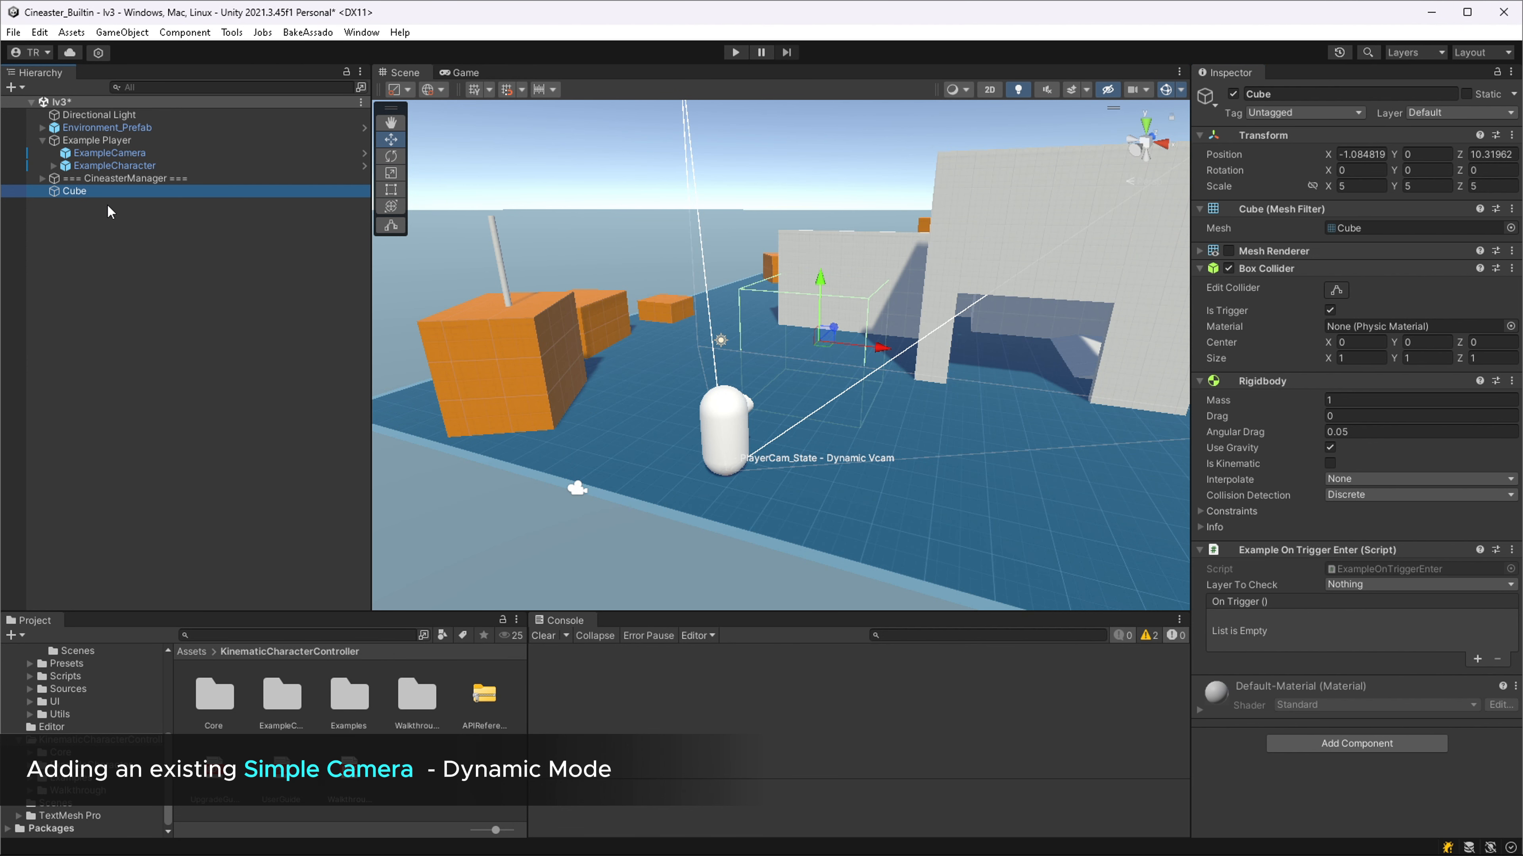
pyautogui.click(84, 191)
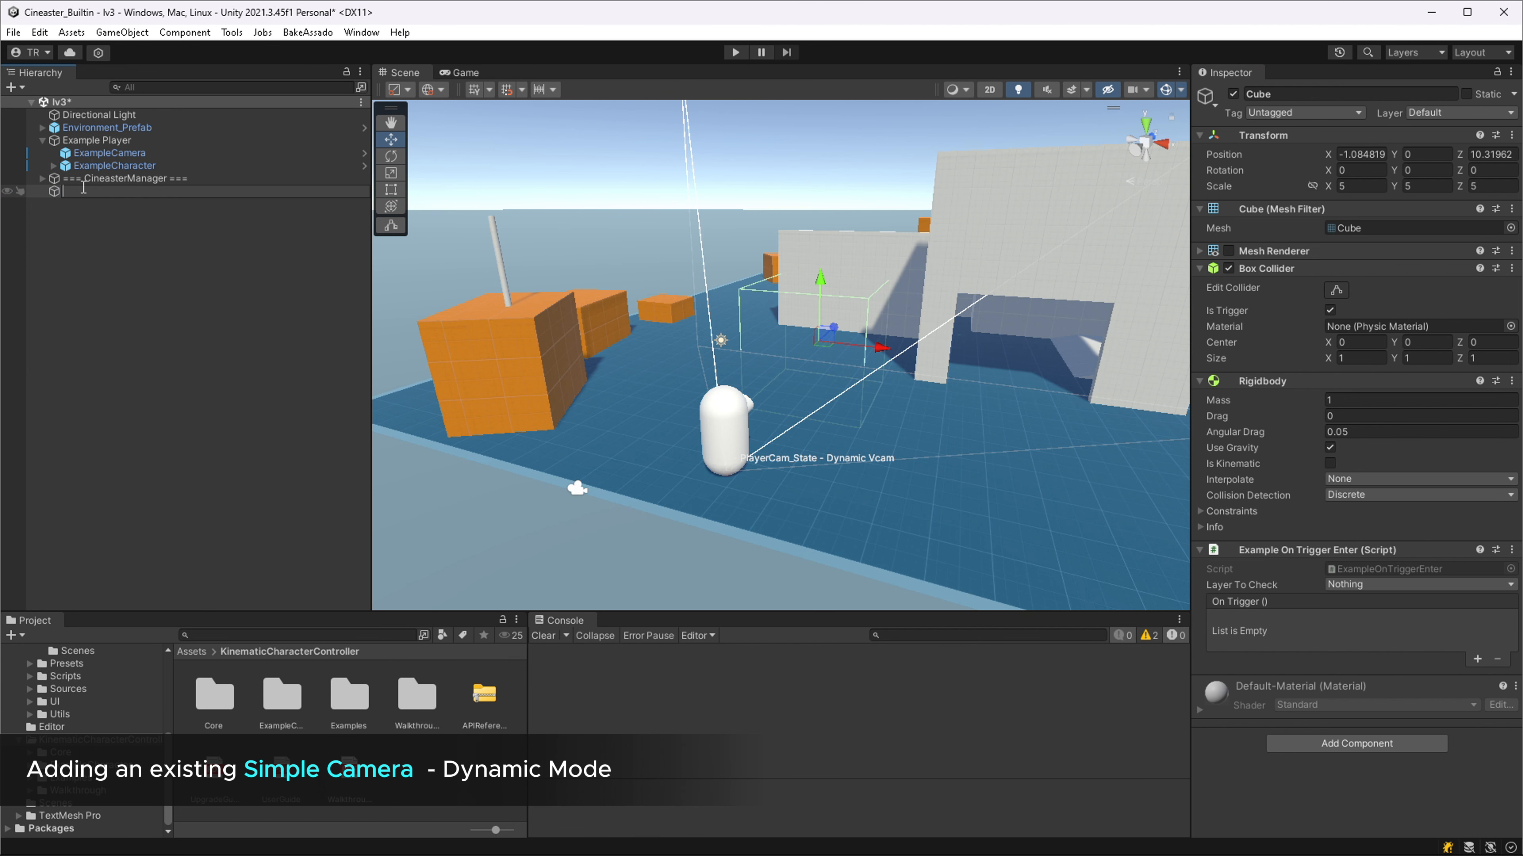
pyautogui.write('Trigger')
# Add the Example Load Next Scene component to the Trigger object.
pyautogui.click(1304, 744)
pyautogui.write('ontri')
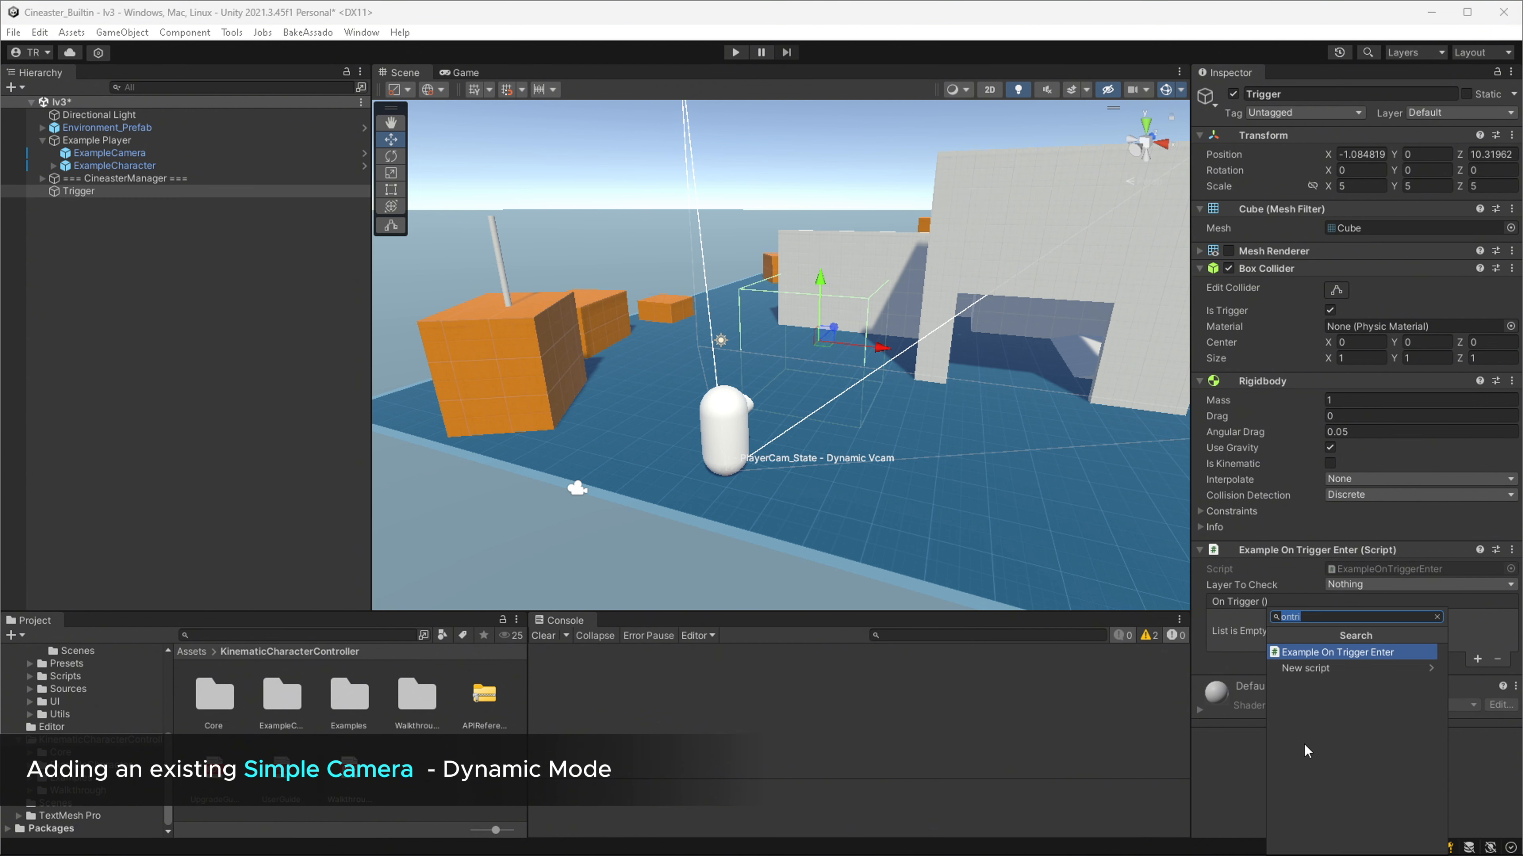
pyautogui.press('BackSpace')
pyautogui.press('BackSpace')
pyautogui.press('BackSpace')
pyautogui.press('BackSpace')
pyautogui.press('BackSpace')
pyautogui.write('exampl')
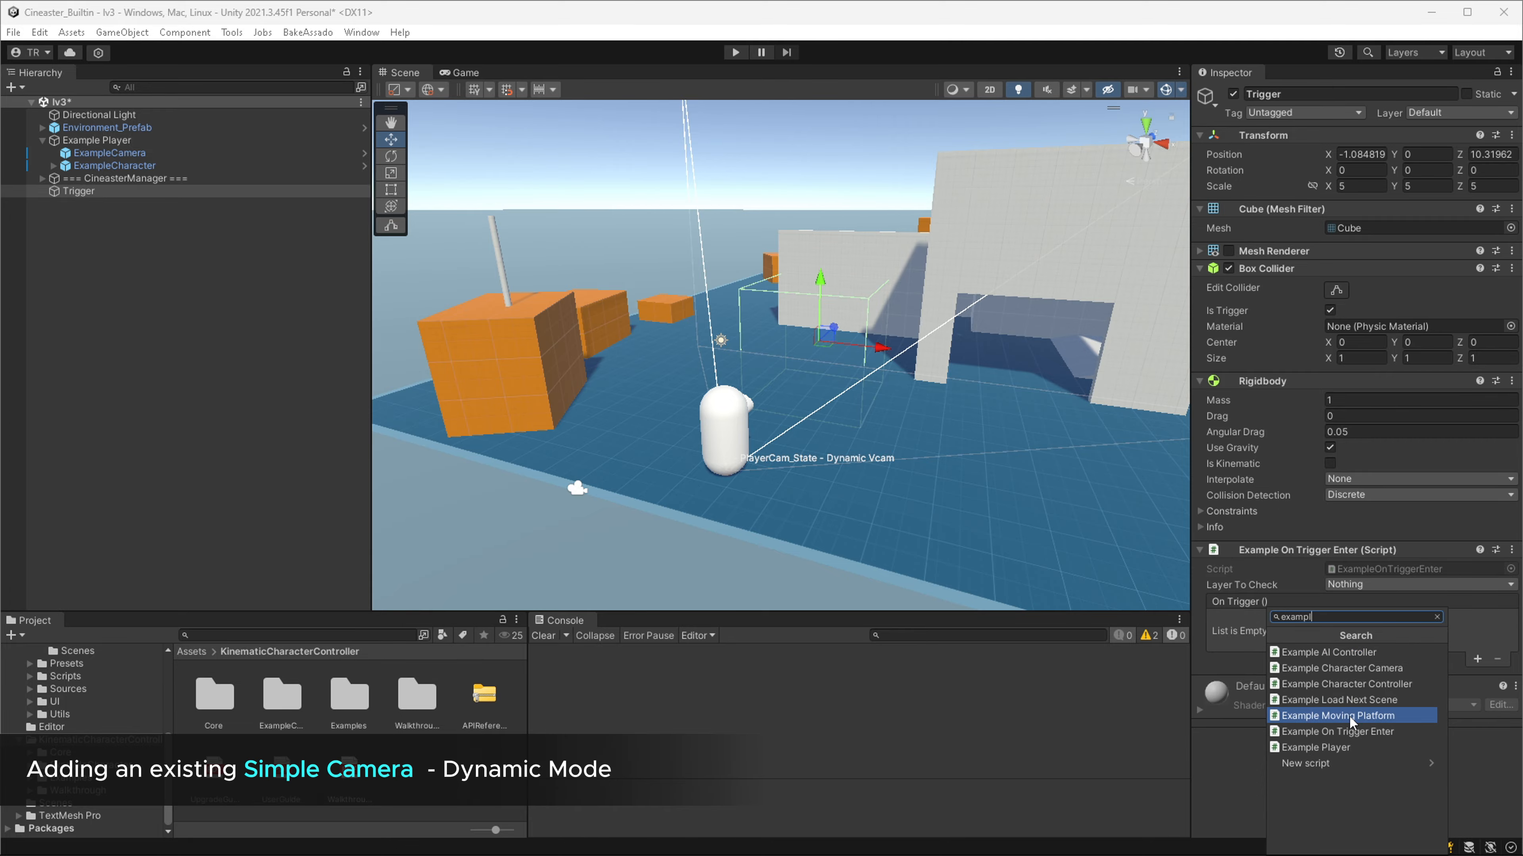
pyautogui.click(1342, 700)
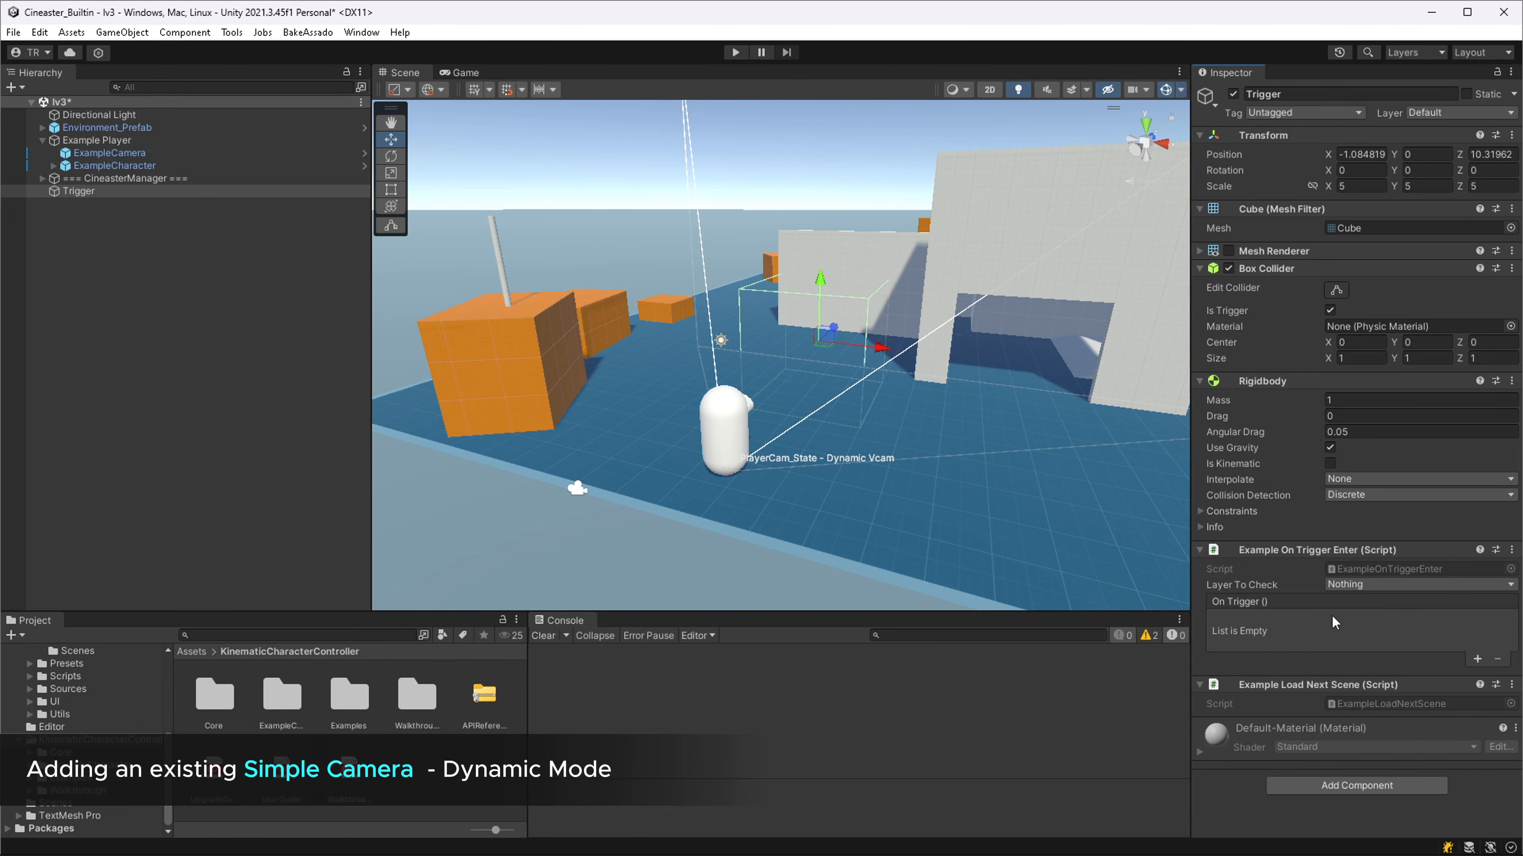
# Set Layer To Check to Player and add an On Trigger event targeting the object's Example Load Next Scene component.
pyautogui.click(1476, 660)
pyautogui.click(1410, 586)
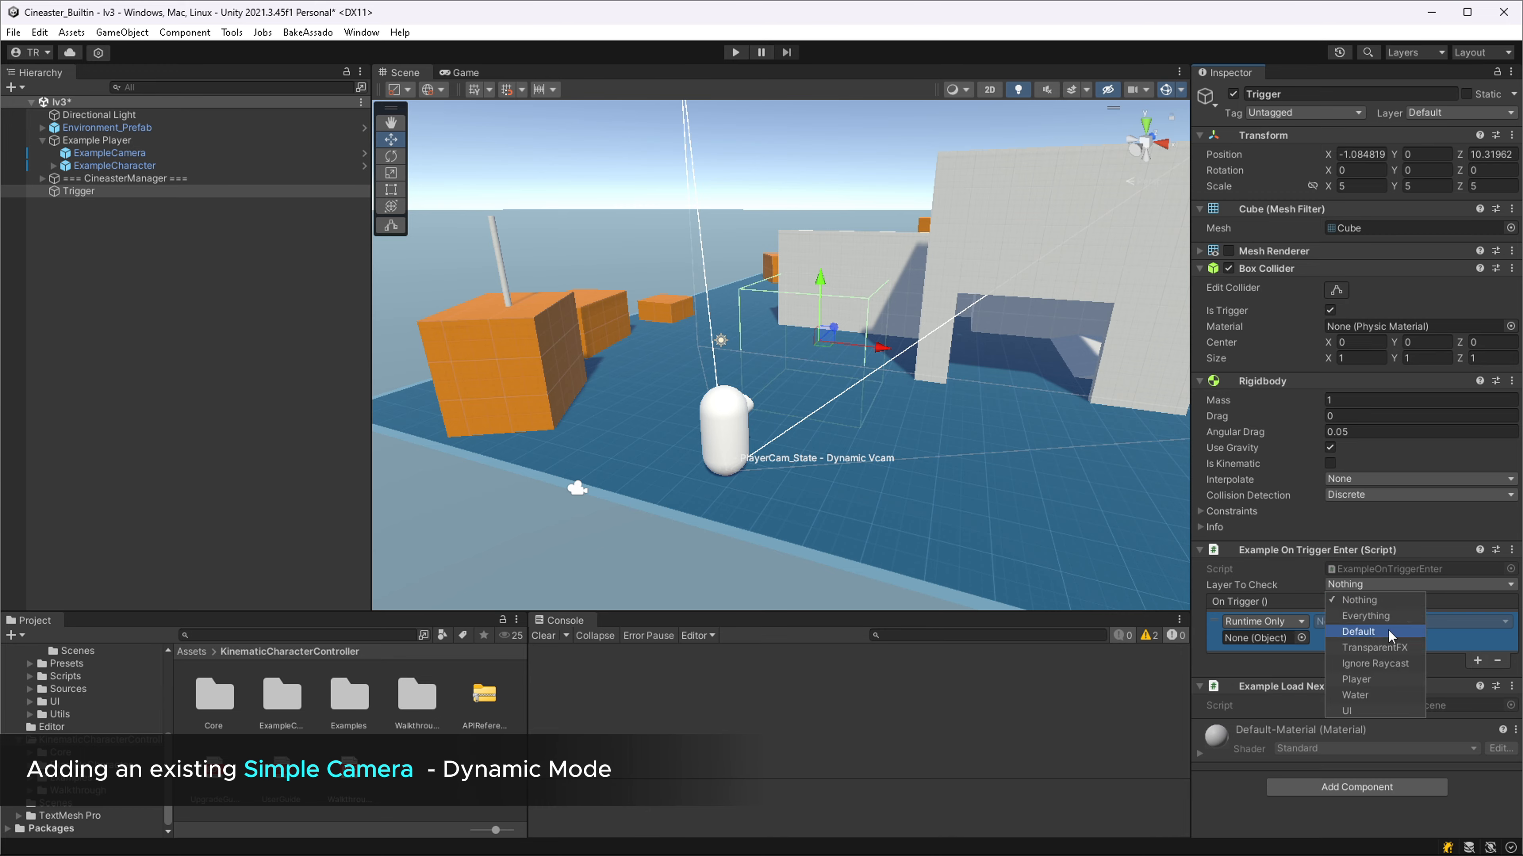
pyautogui.click(1373, 680)
pyautogui.moveTo(1268, 684); pyautogui.dragTo(1264, 641)
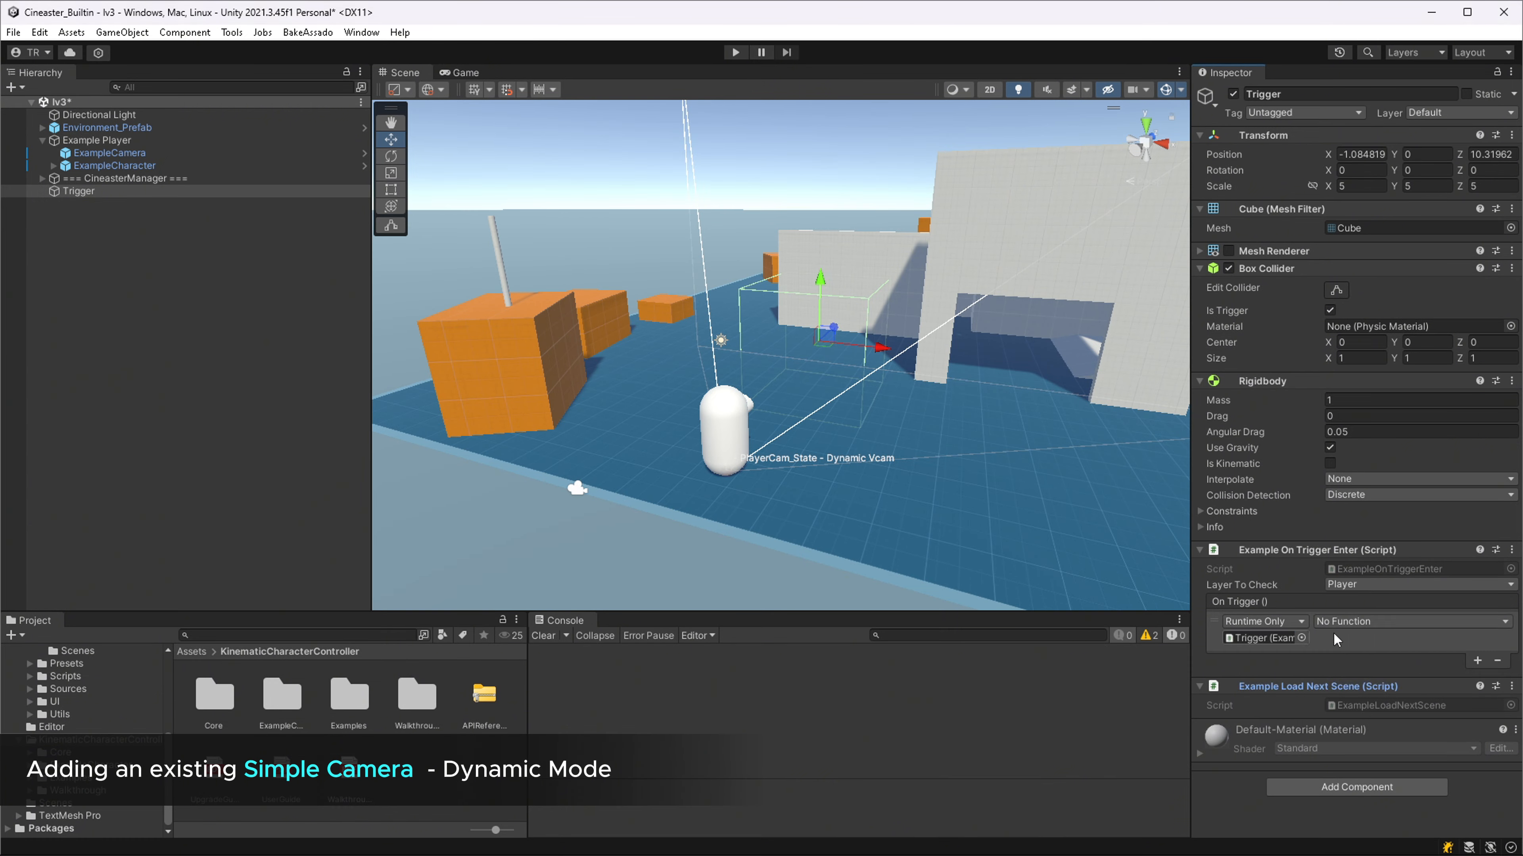
# Make the On Trigger event call ExampleLoadNextScene.LoadNextScene with the scene name lv4, and save the scene.
pyautogui.click(1421, 622)
pyautogui.moveTo(1370, 791)
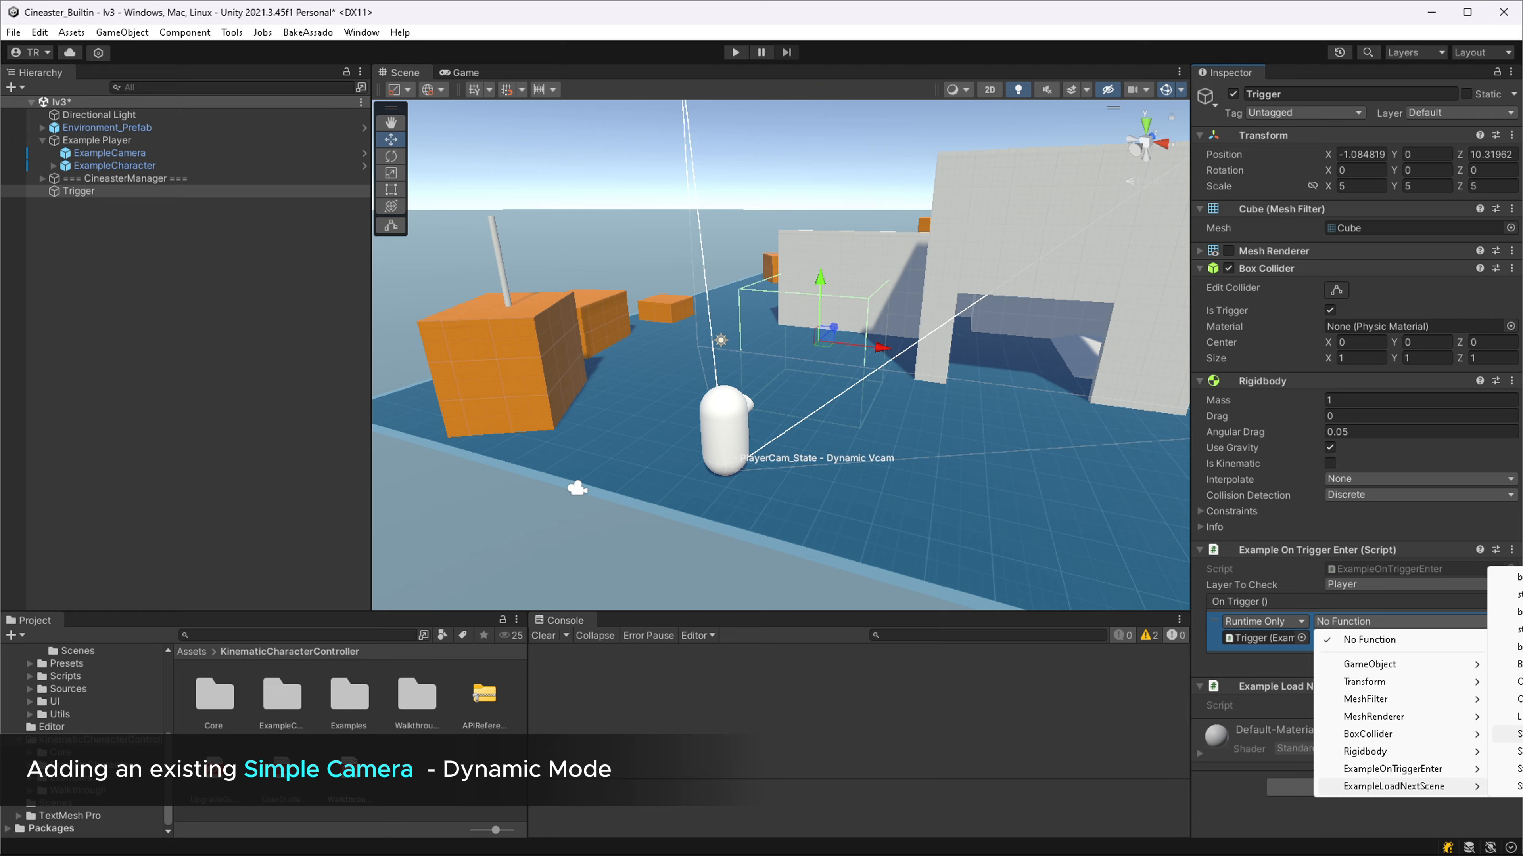
pyautogui.click(1519, 717)
pyautogui.click(1345, 636)
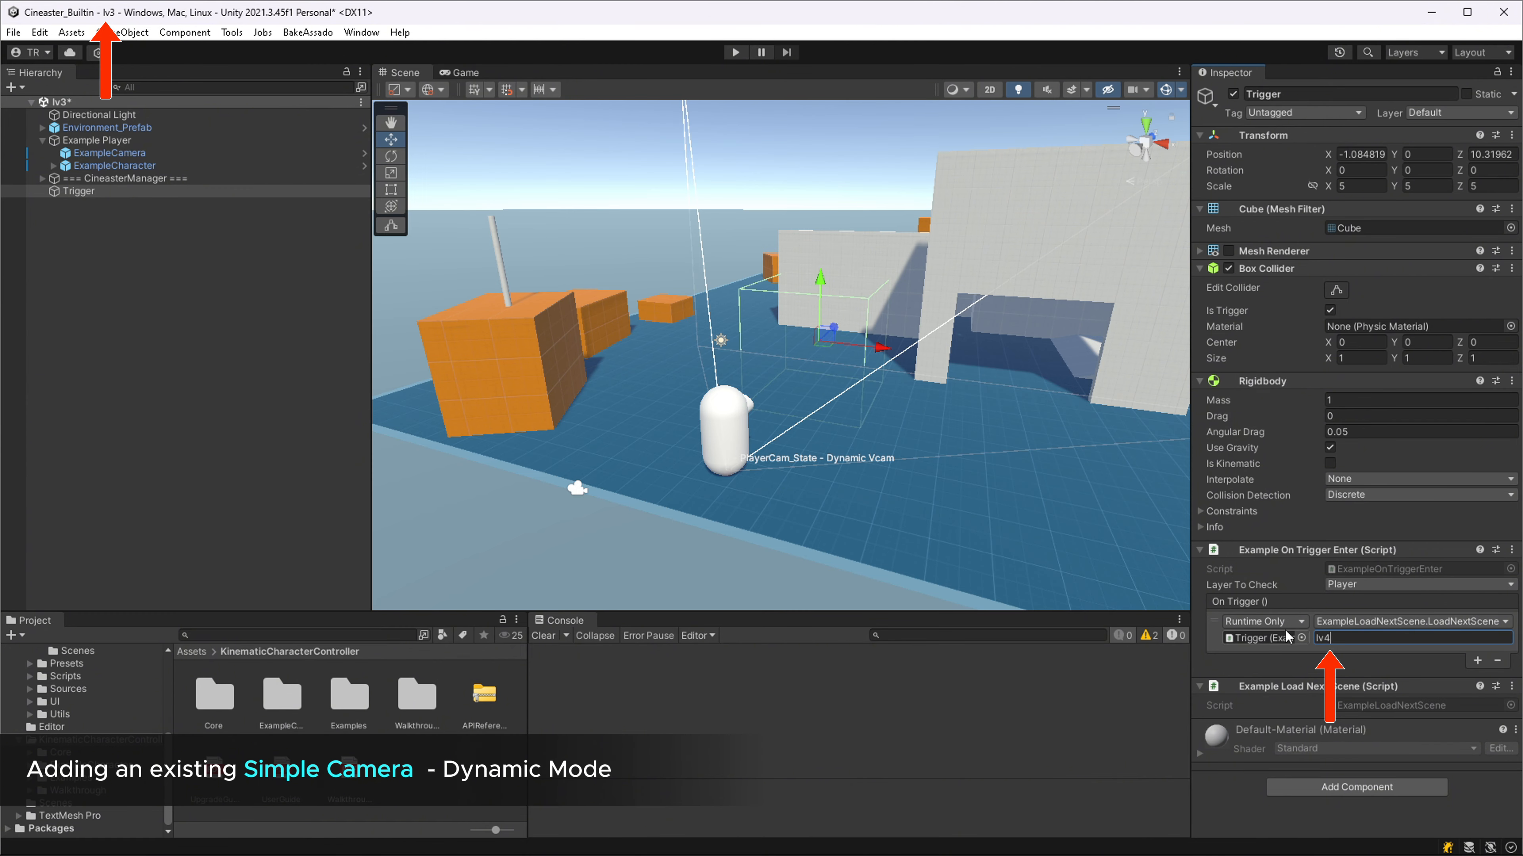
pyautogui.hotkey('ctrl', 's')
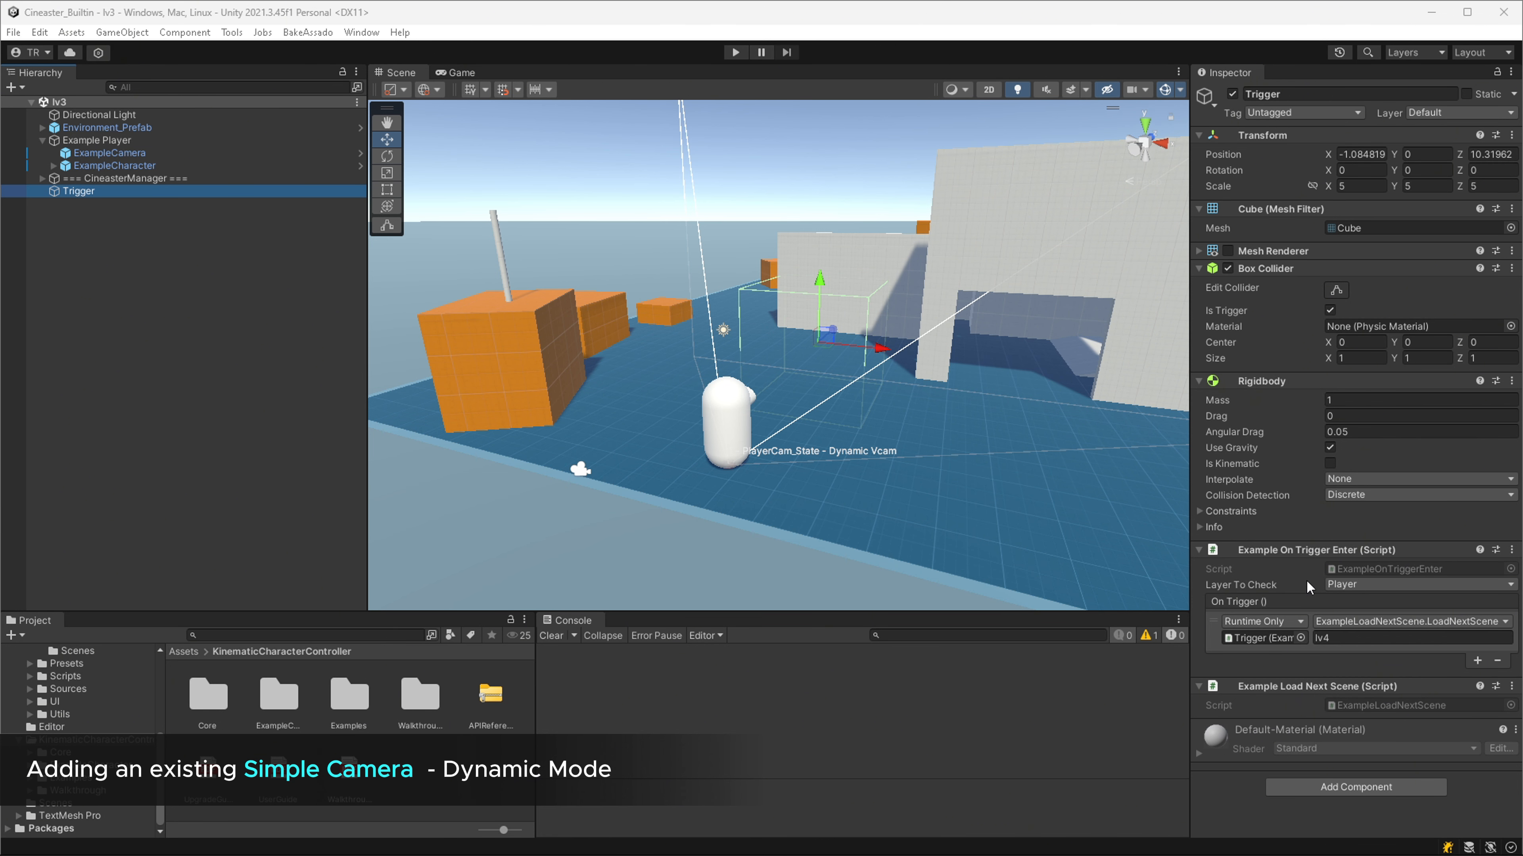
# Check ExampleCharacter's layer and turn off Use Gravity on the Trigger object's Rigidbody.
pyautogui.click(117, 165)
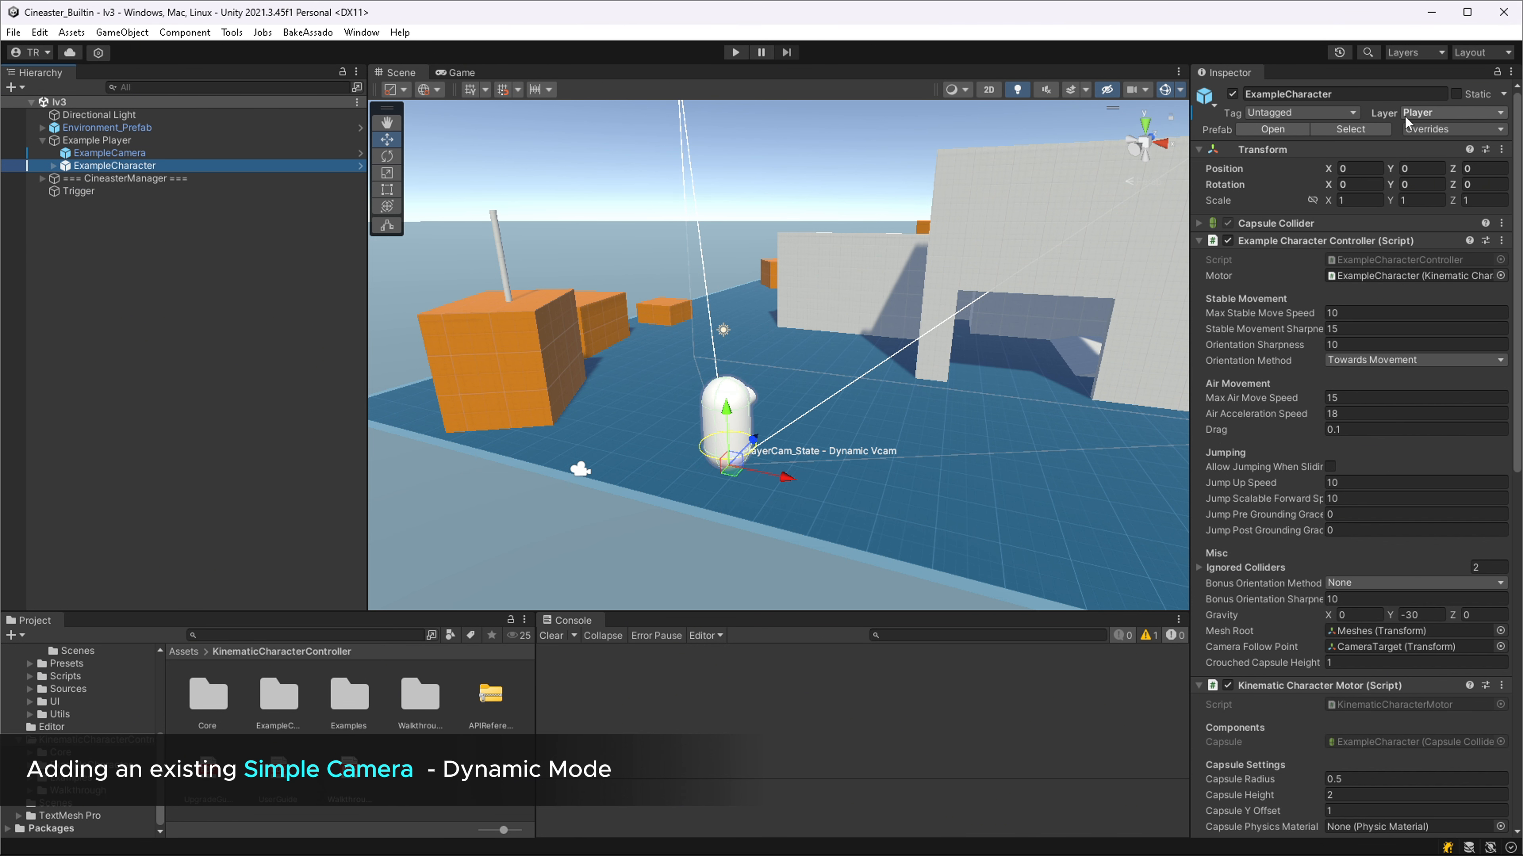
pyautogui.click(194, 192)
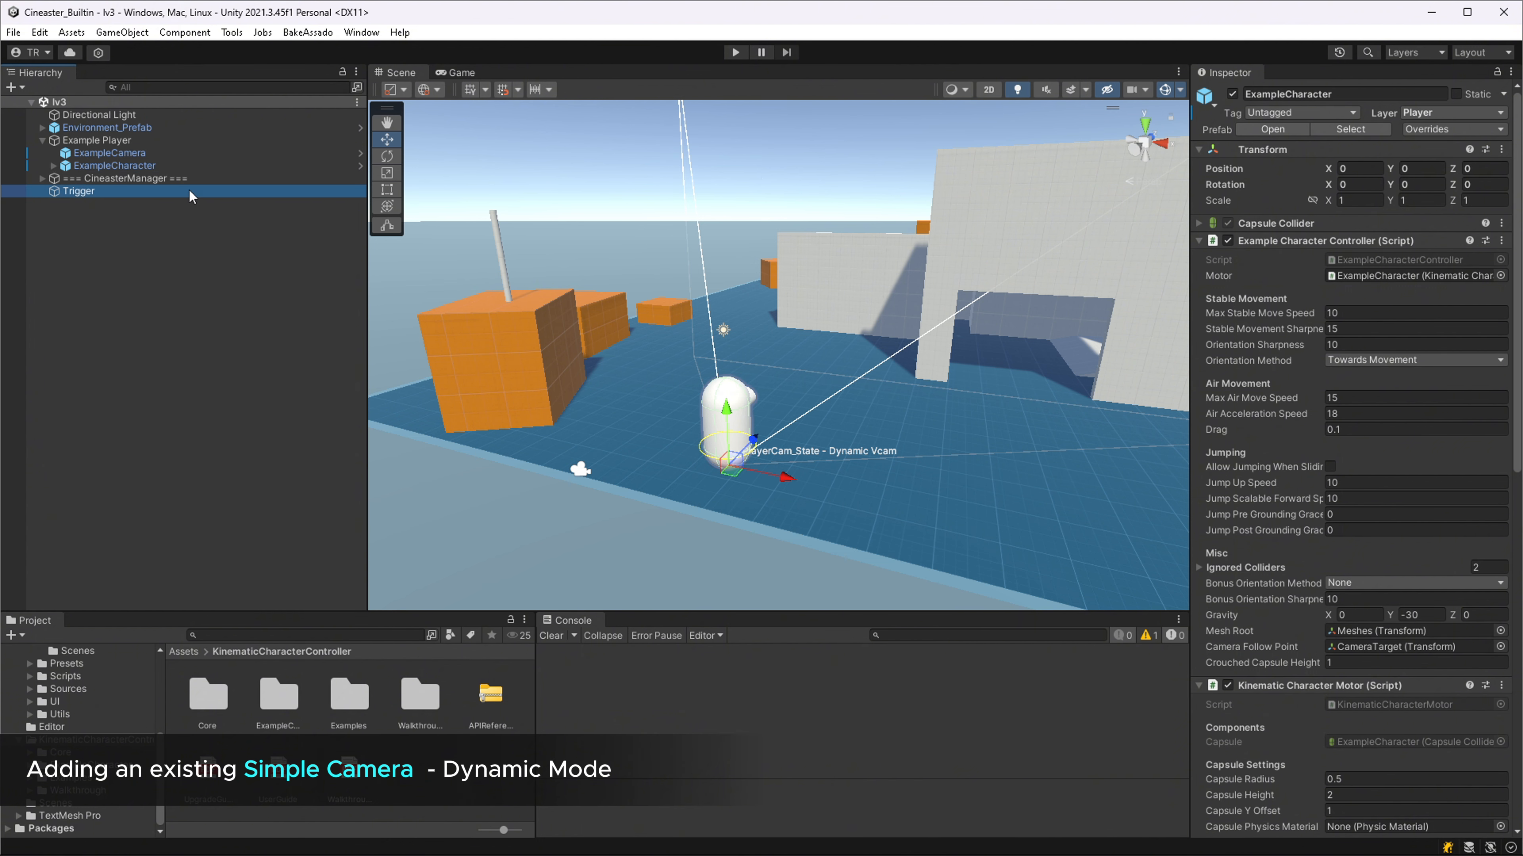
pyautogui.click(1331, 447)
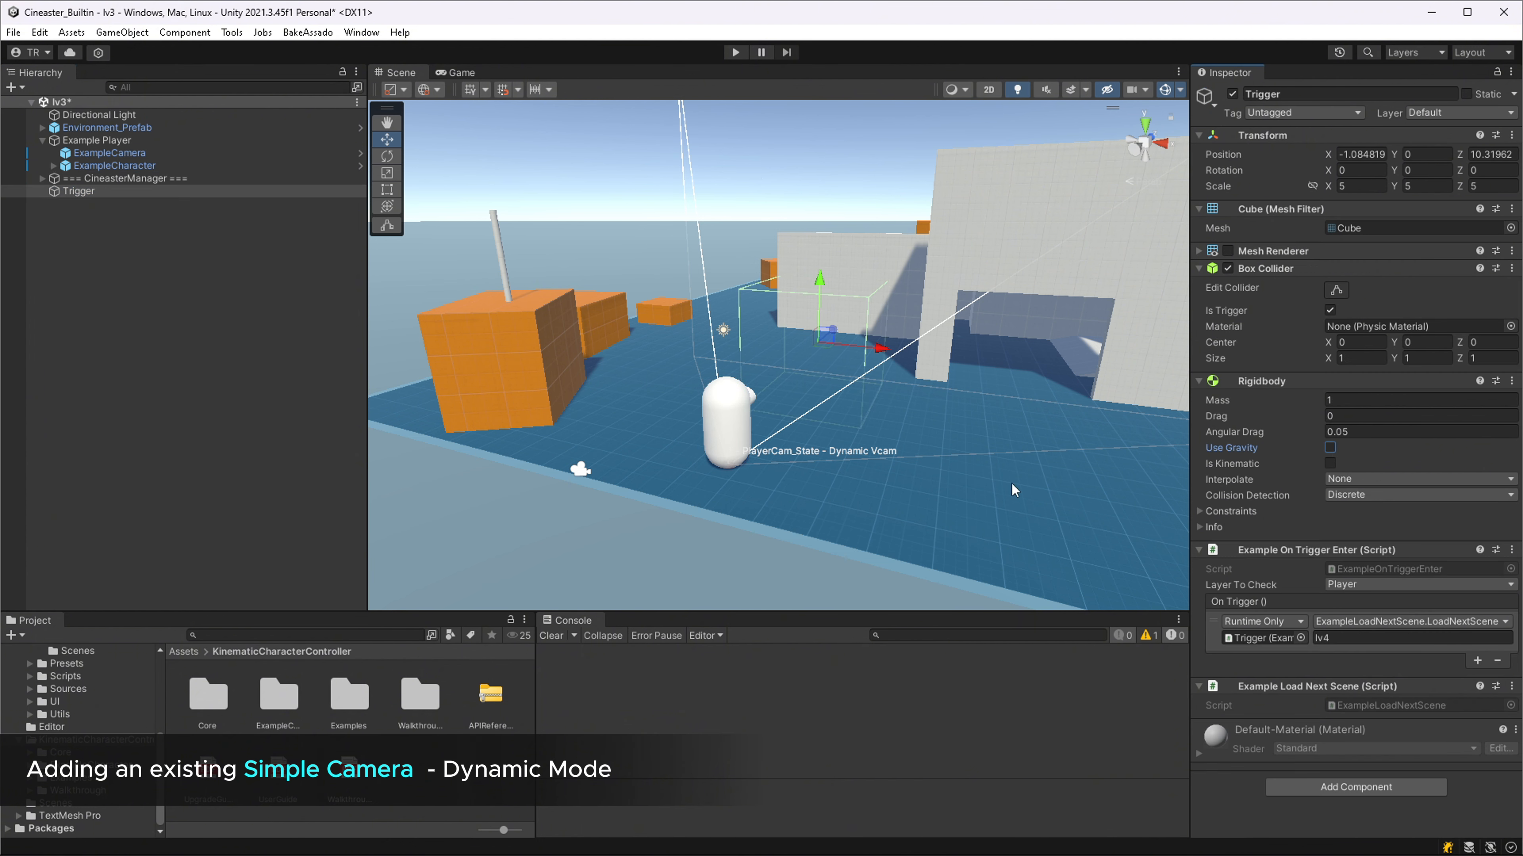
# Open the recent scene lv4, saving the changes to lv3, and set up the Cineaster director in it.
pyautogui.click(13, 32)
pyautogui.moveTo(90, 85)
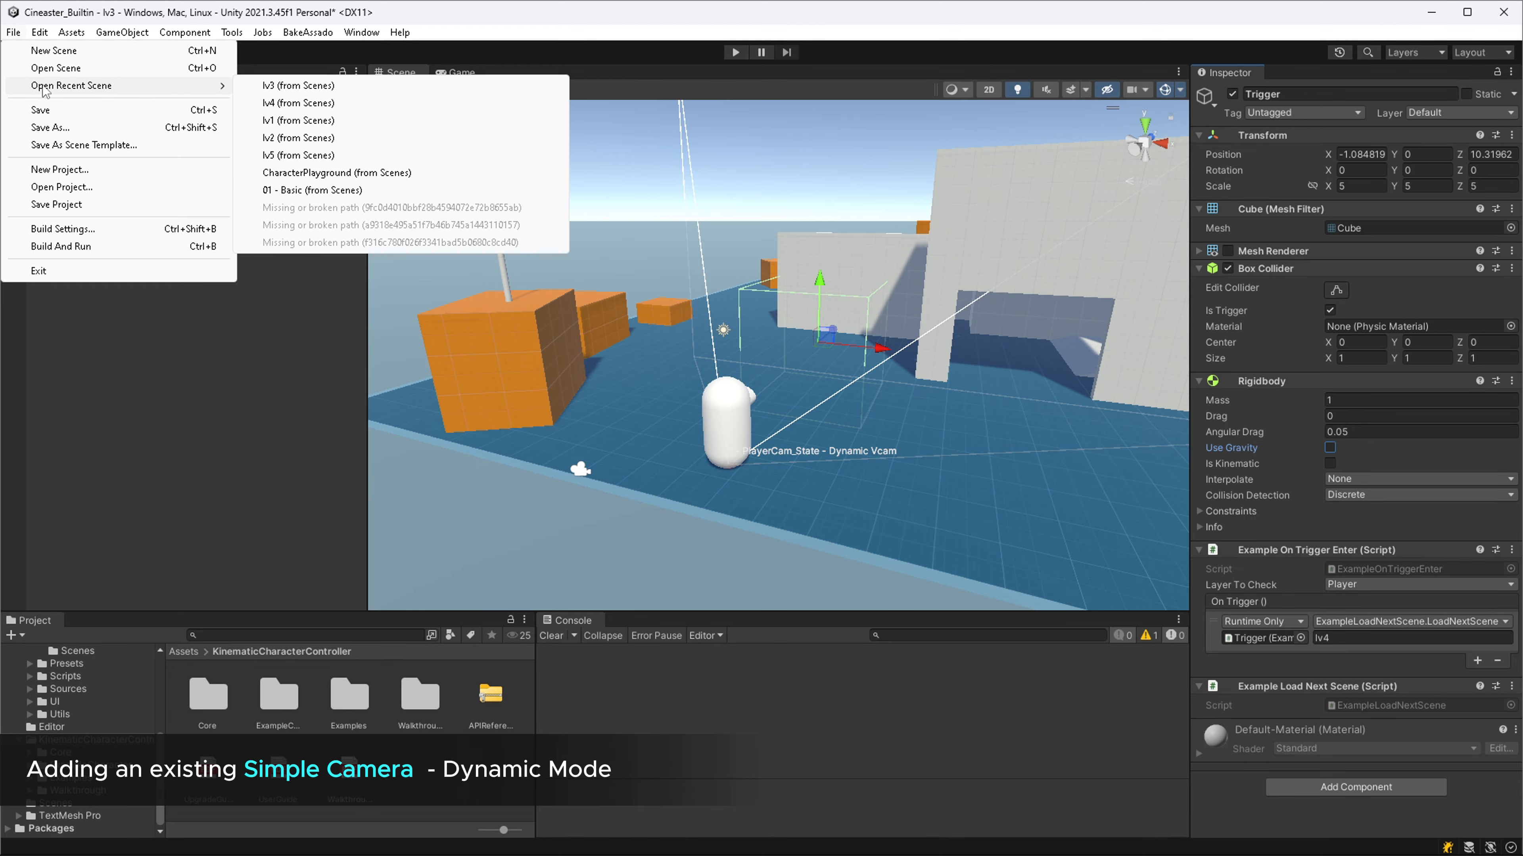
pyautogui.click(298, 103)
pyautogui.click(744, 477)
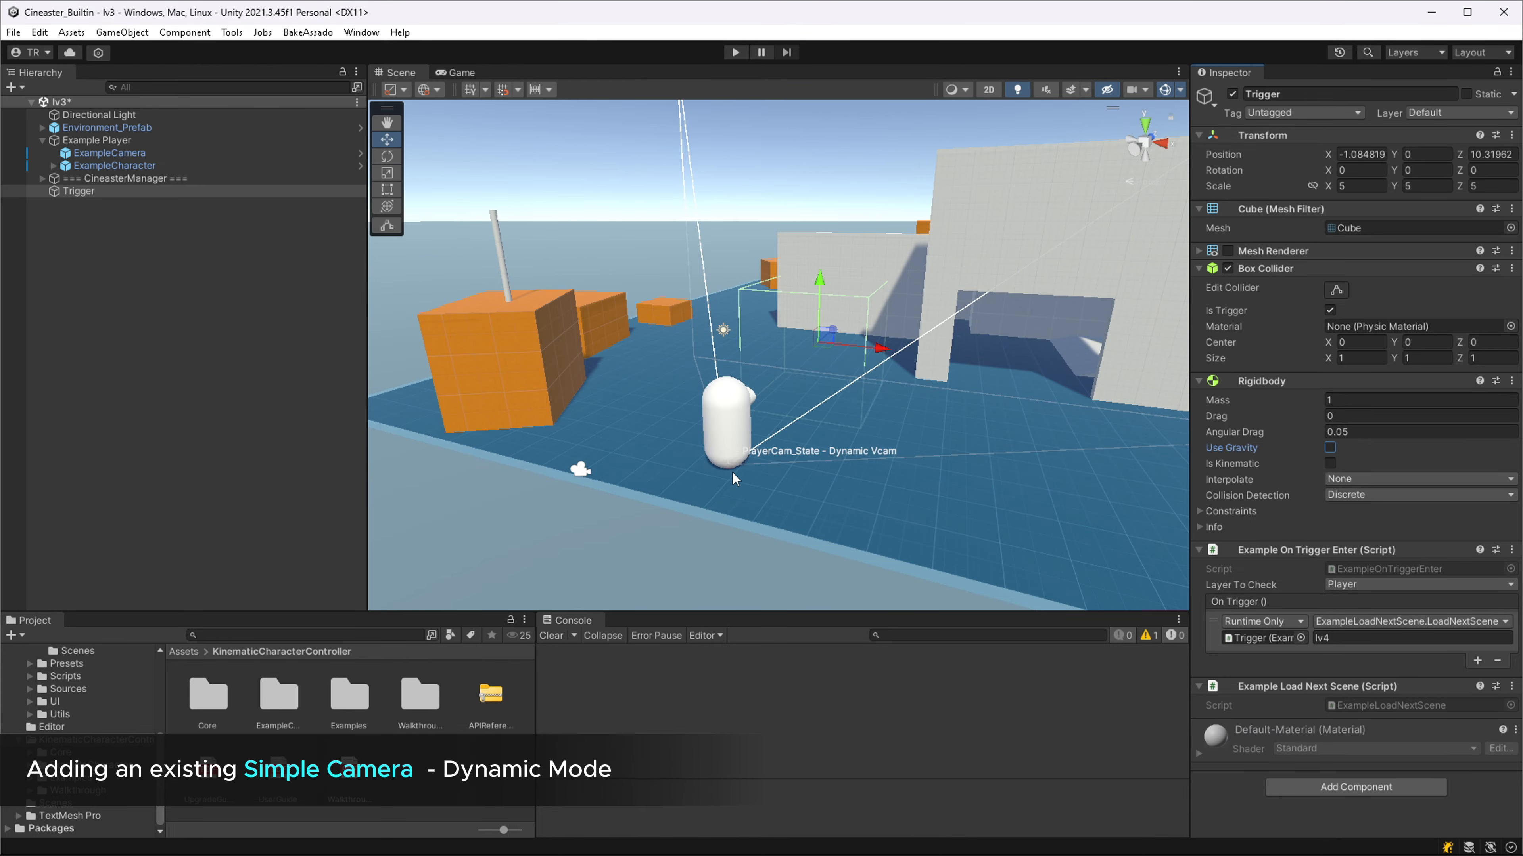
pyautogui.click(958, 757)
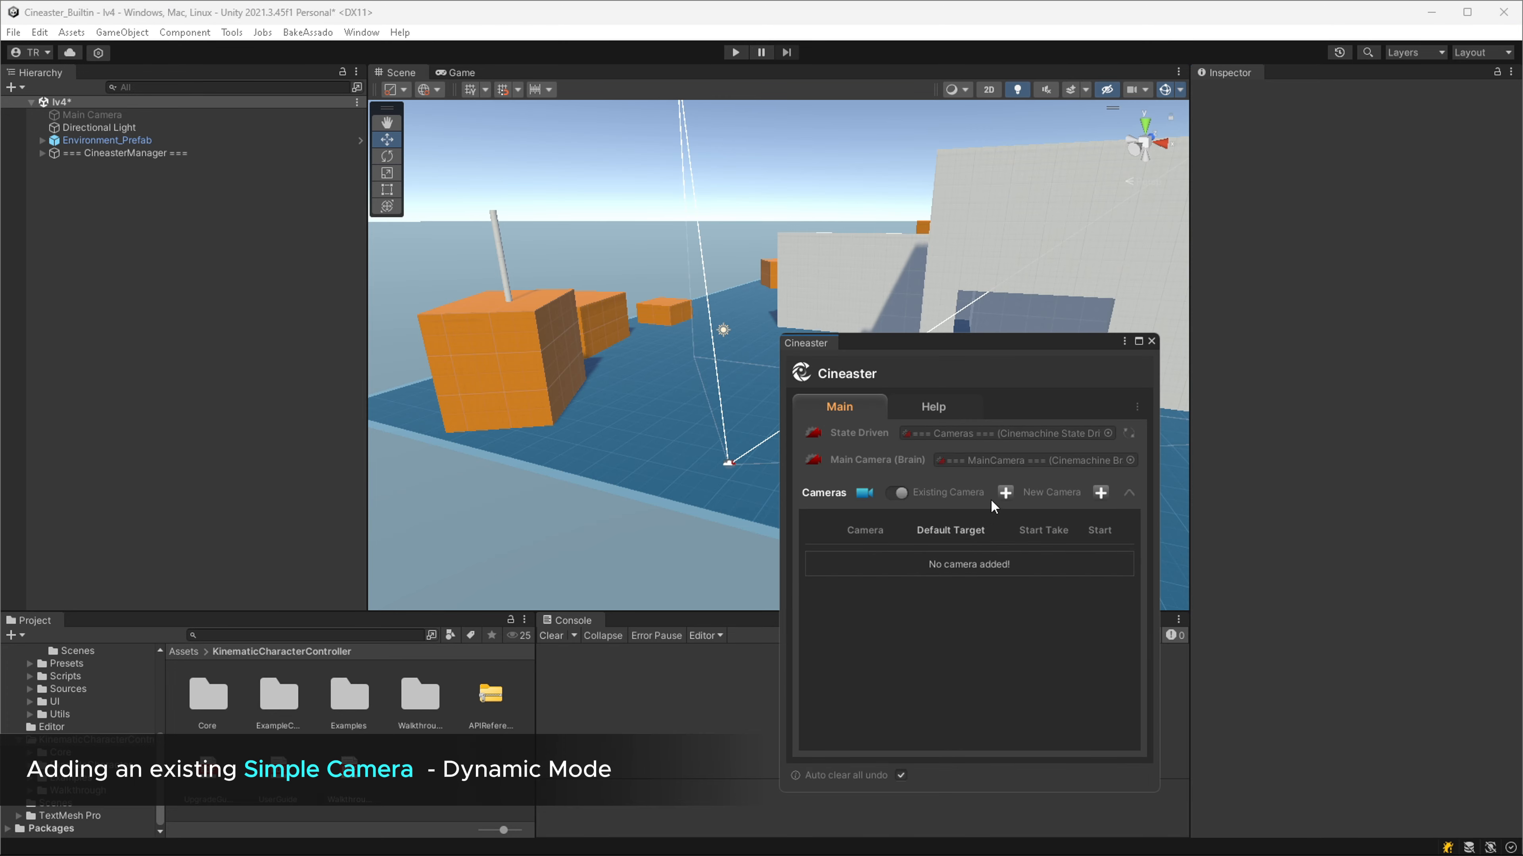
# Add an existing SimpleCamera to the director in Dynamic mode with the state name PlayerCam_State, and close the Cineaster window.
pyautogui.click(1005, 493)
pyautogui.click(348, 551)
pyautogui.click(354, 568)
pyautogui.write('PlayerCam_State')
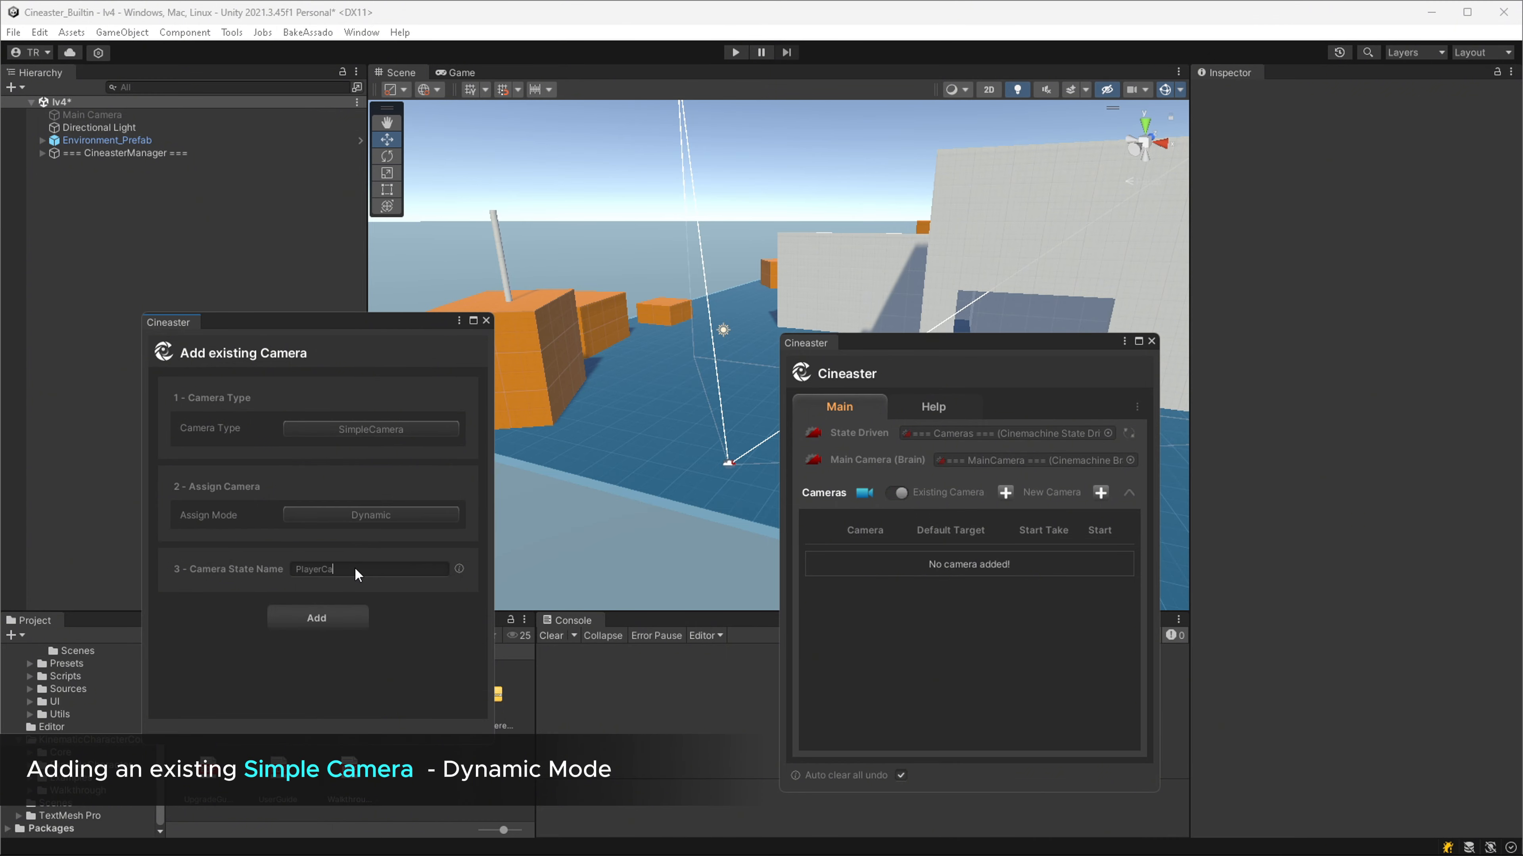
pyautogui.click(338, 618)
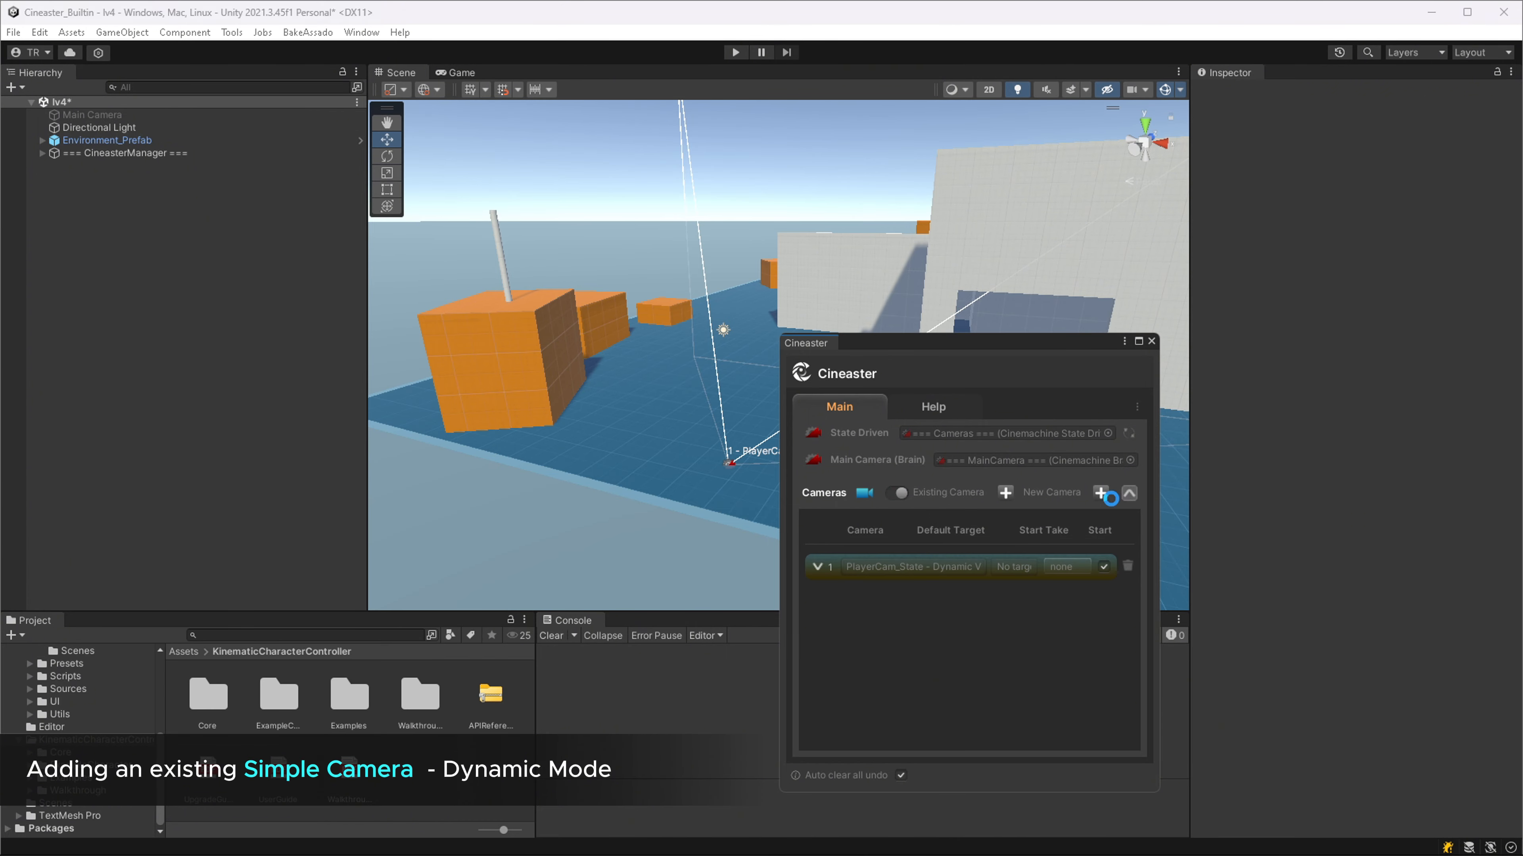
pyautogui.click(1130, 492)
pyautogui.click(1151, 342)
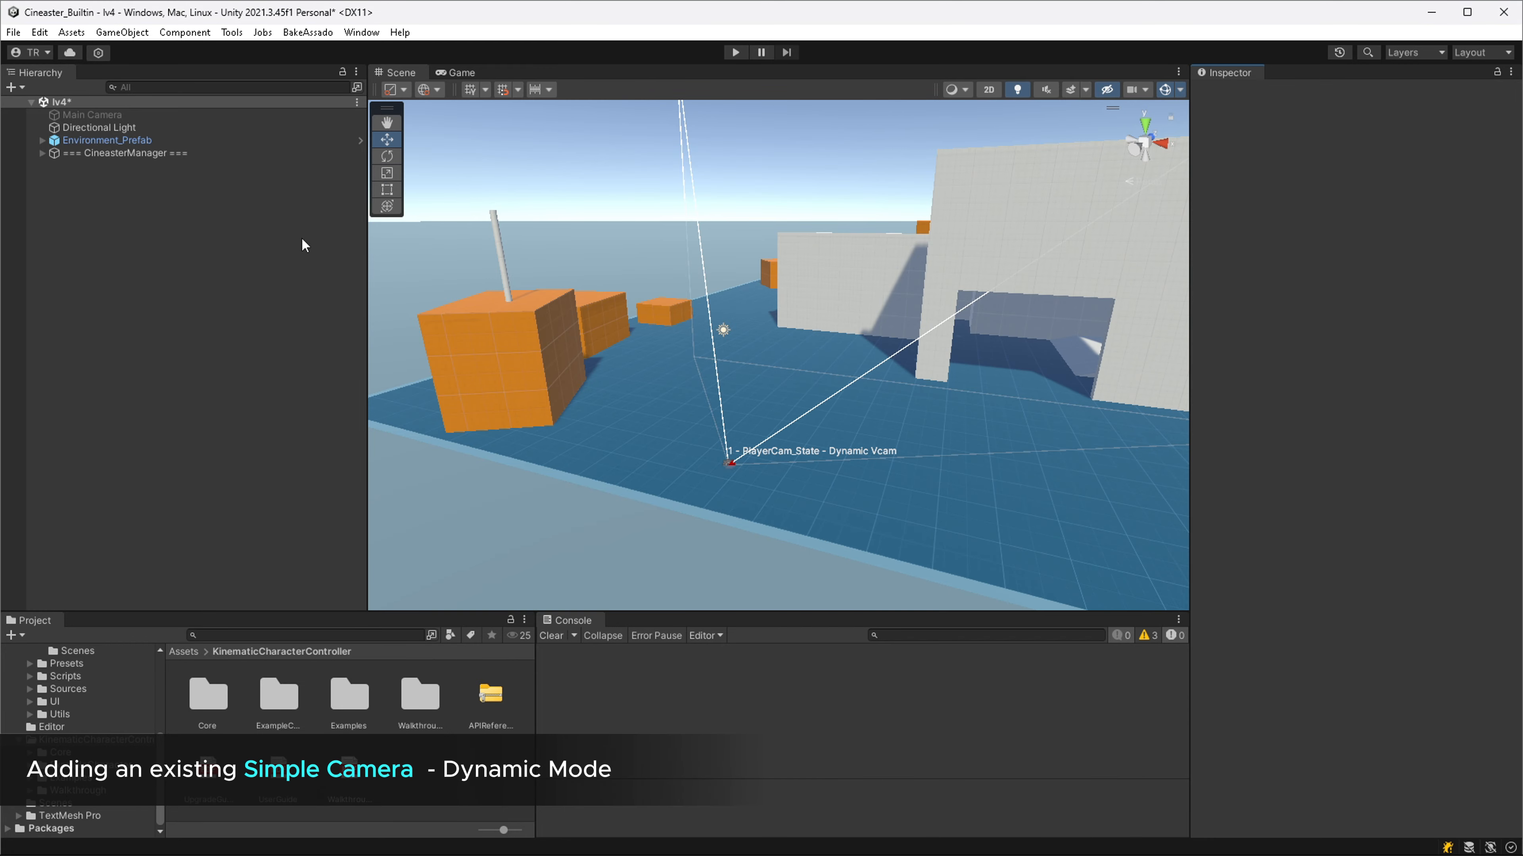
# Create a cube in lv4 and move it beside the orange blocks near the platform's edge.
pyautogui.rightClick(111, 194)
pyautogui.moveTo(259, 427)
pyautogui.click(362, 430)
pyautogui.moveTo(386, 346); pyautogui.dragTo(473, 355, button='right')
pyautogui.moveTo(472, 354); pyautogui.dragTo(1058, 372)
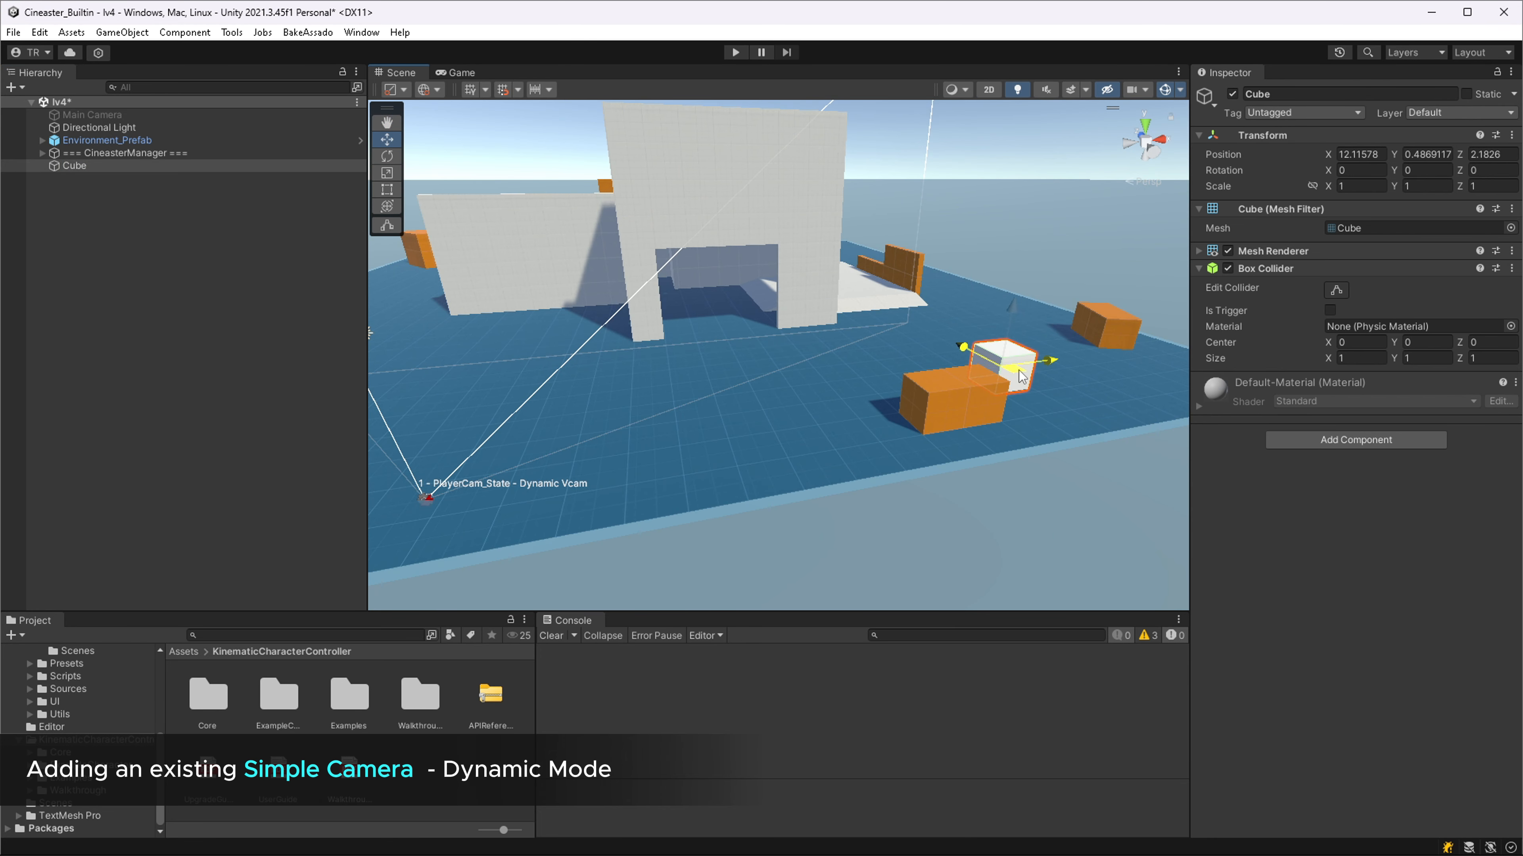
pyautogui.moveTo(1058, 372); pyautogui.dragTo(1028, 386, button='middle')
# Scale the cube to 5 on X, Y and Z, disable its Mesh Renderer and make its Box Collider a trigger.
pyautogui.click(1356, 188)
pyautogui.write('5')
pyautogui.press('Tab')
pyautogui.write('5')
pyautogui.press('Tab')
pyautogui.write('5')
pyautogui.click(1227, 250)
pyautogui.click(1329, 310)
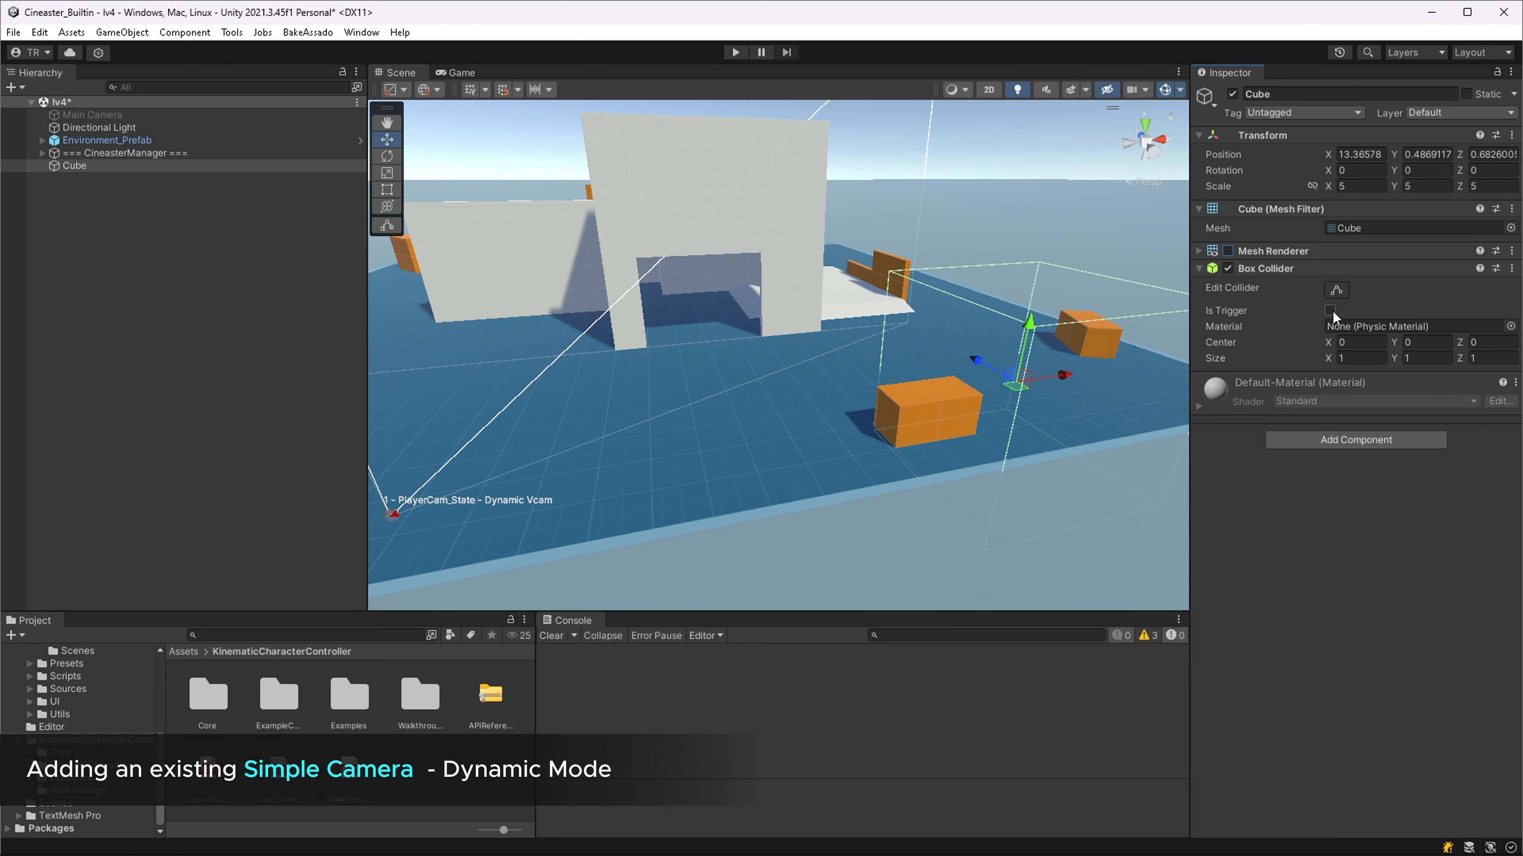
# Add Example On Trigger Enter to the lv4 cube with Player as the layer to check and Rigidbody gravity off.
pyautogui.click(1342, 436)
pyautogui.click(1347, 574)
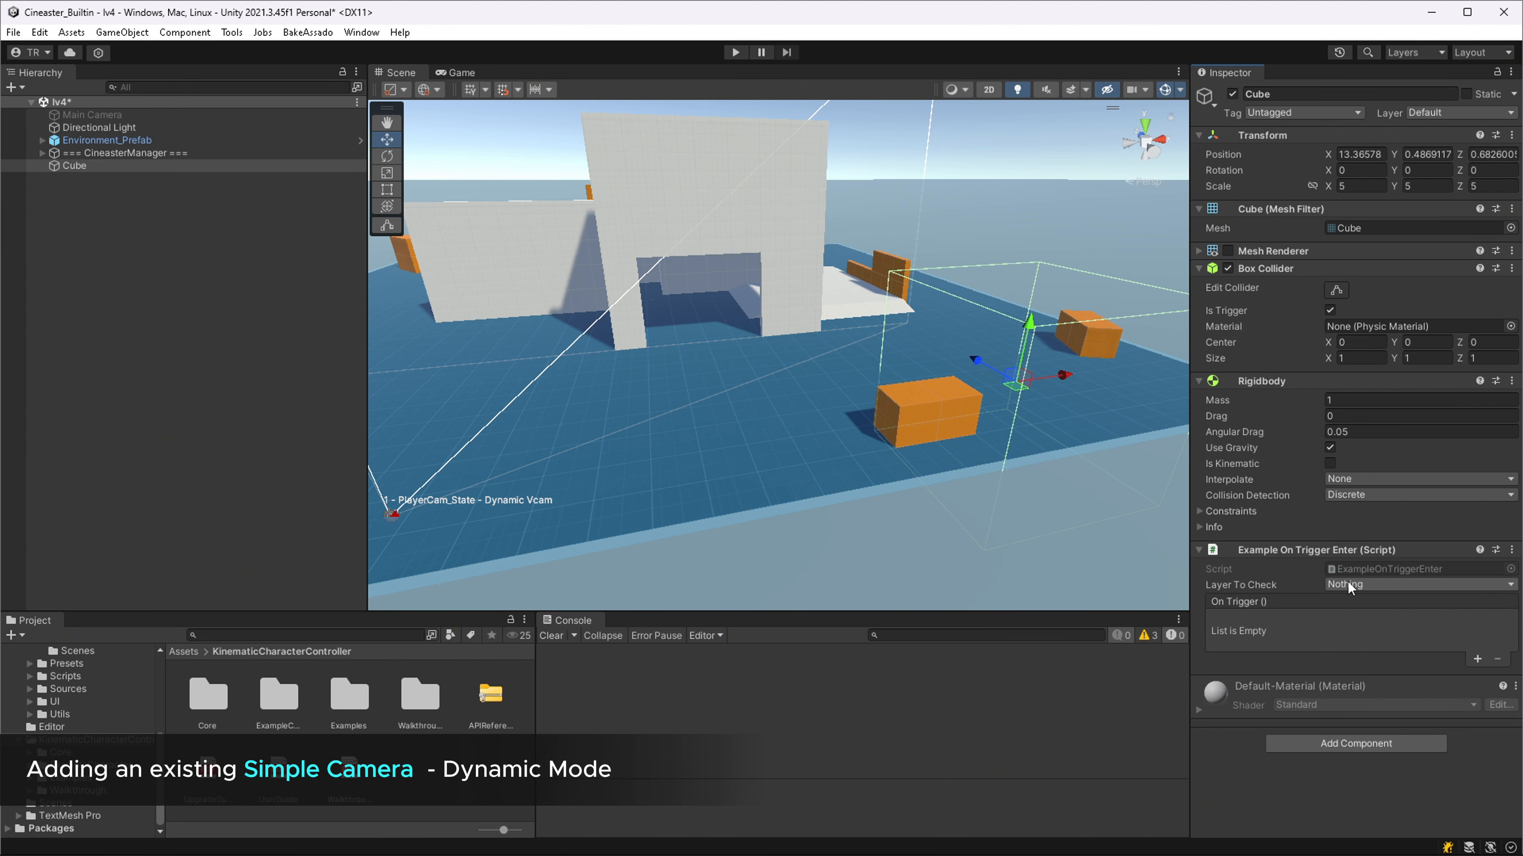
pyautogui.click(1346, 582)
pyautogui.click(1370, 678)
pyautogui.hotkey('ctrl', 's')
# Add Example Load Next Scene to the cube and have its On Trigger event call LoadNextScene with lv3.
pyautogui.click(1477, 658)
pyautogui.click(1343, 744)
pyautogui.click(1353, 700)
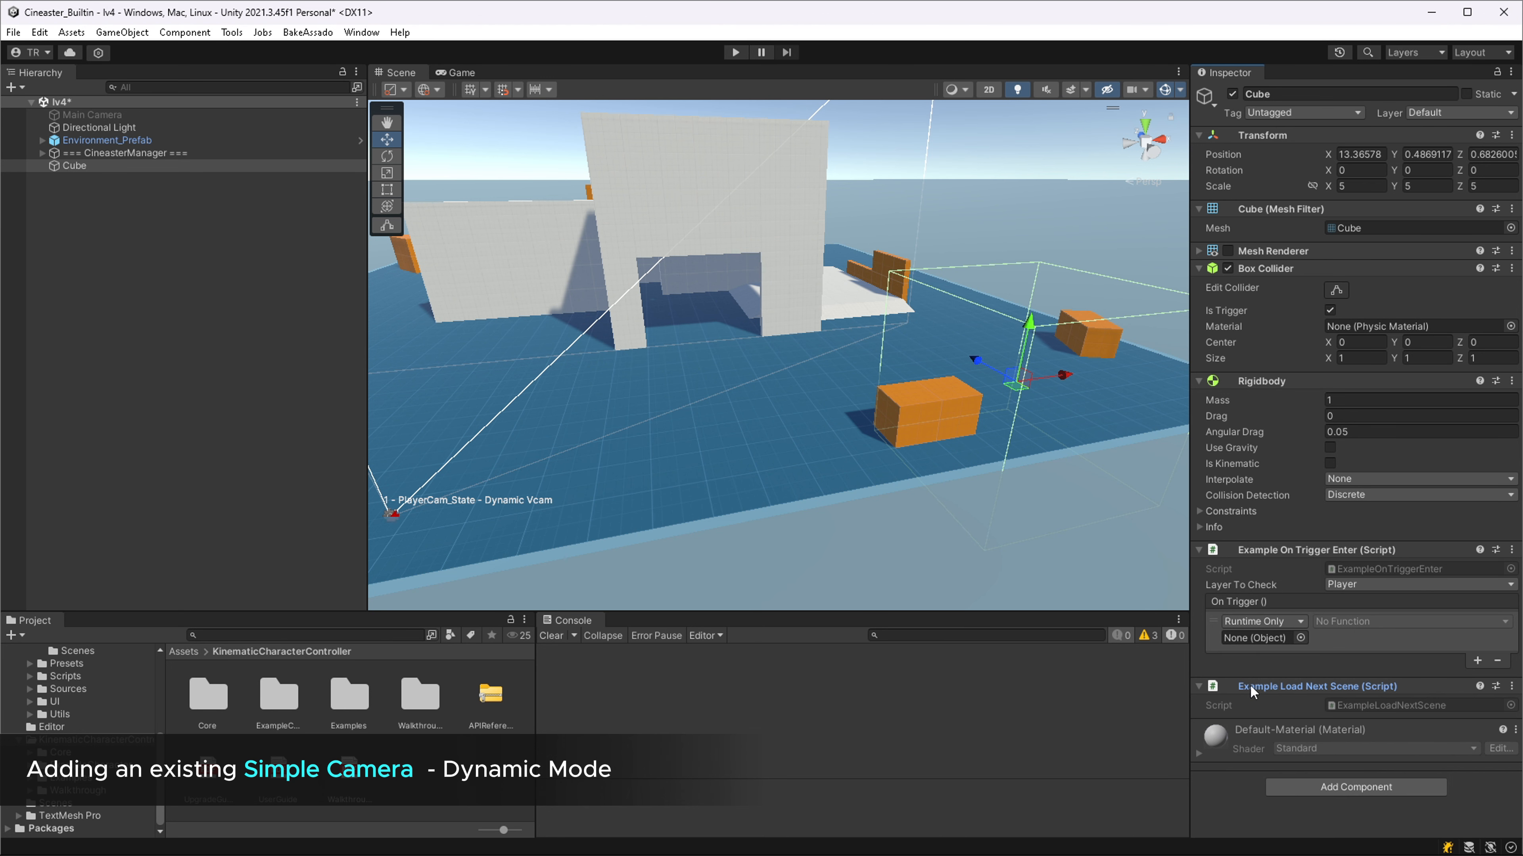
pyautogui.moveTo(1253, 686); pyautogui.dragTo(1259, 637)
pyautogui.click(1396, 621)
pyautogui.moveTo(1397, 788)
pyautogui.click(1518, 717)
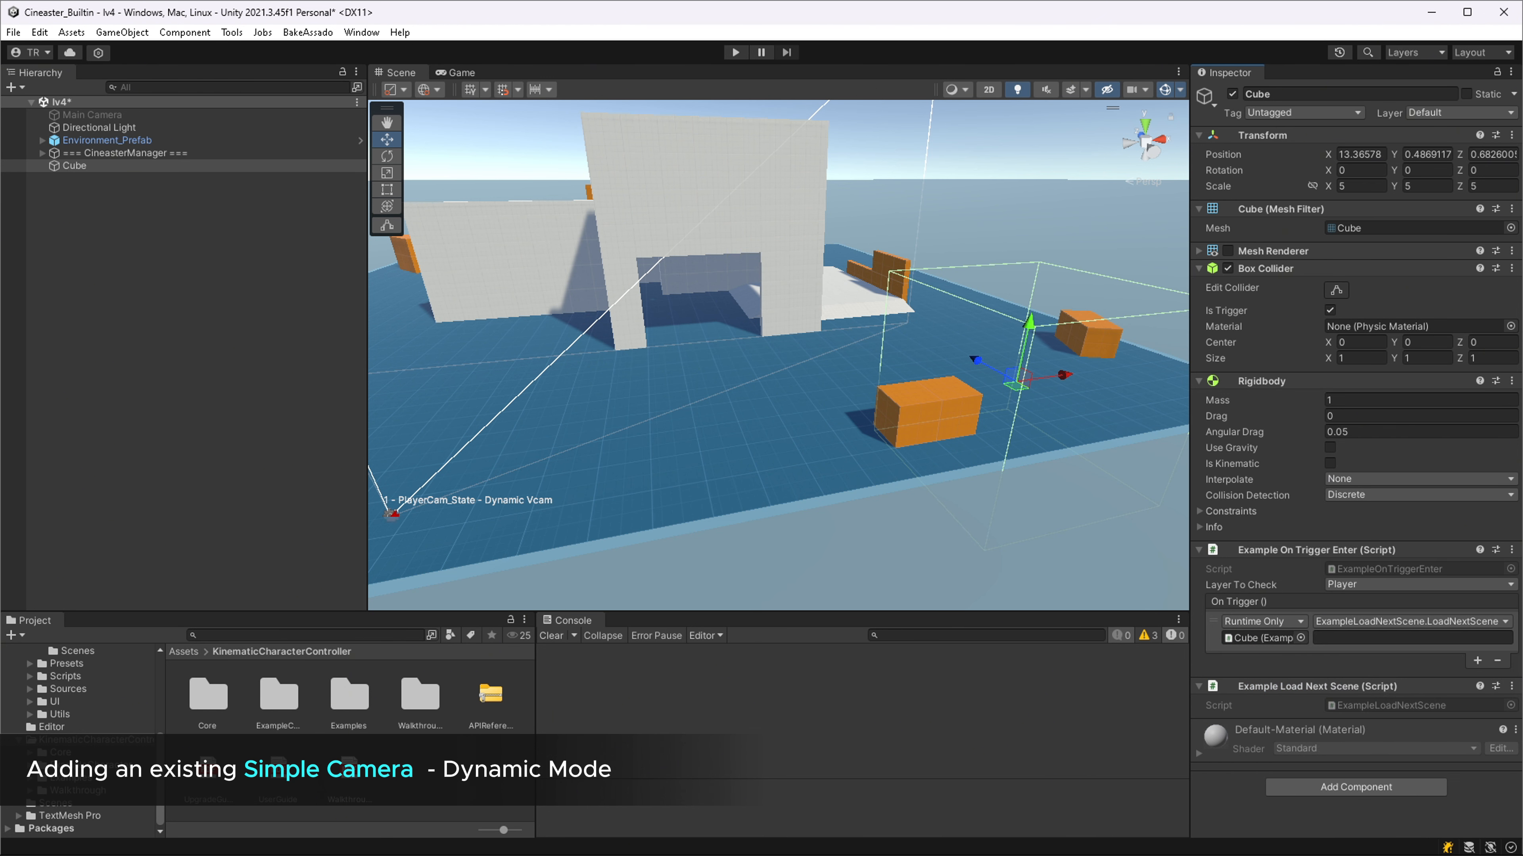
pyautogui.write('lv3')
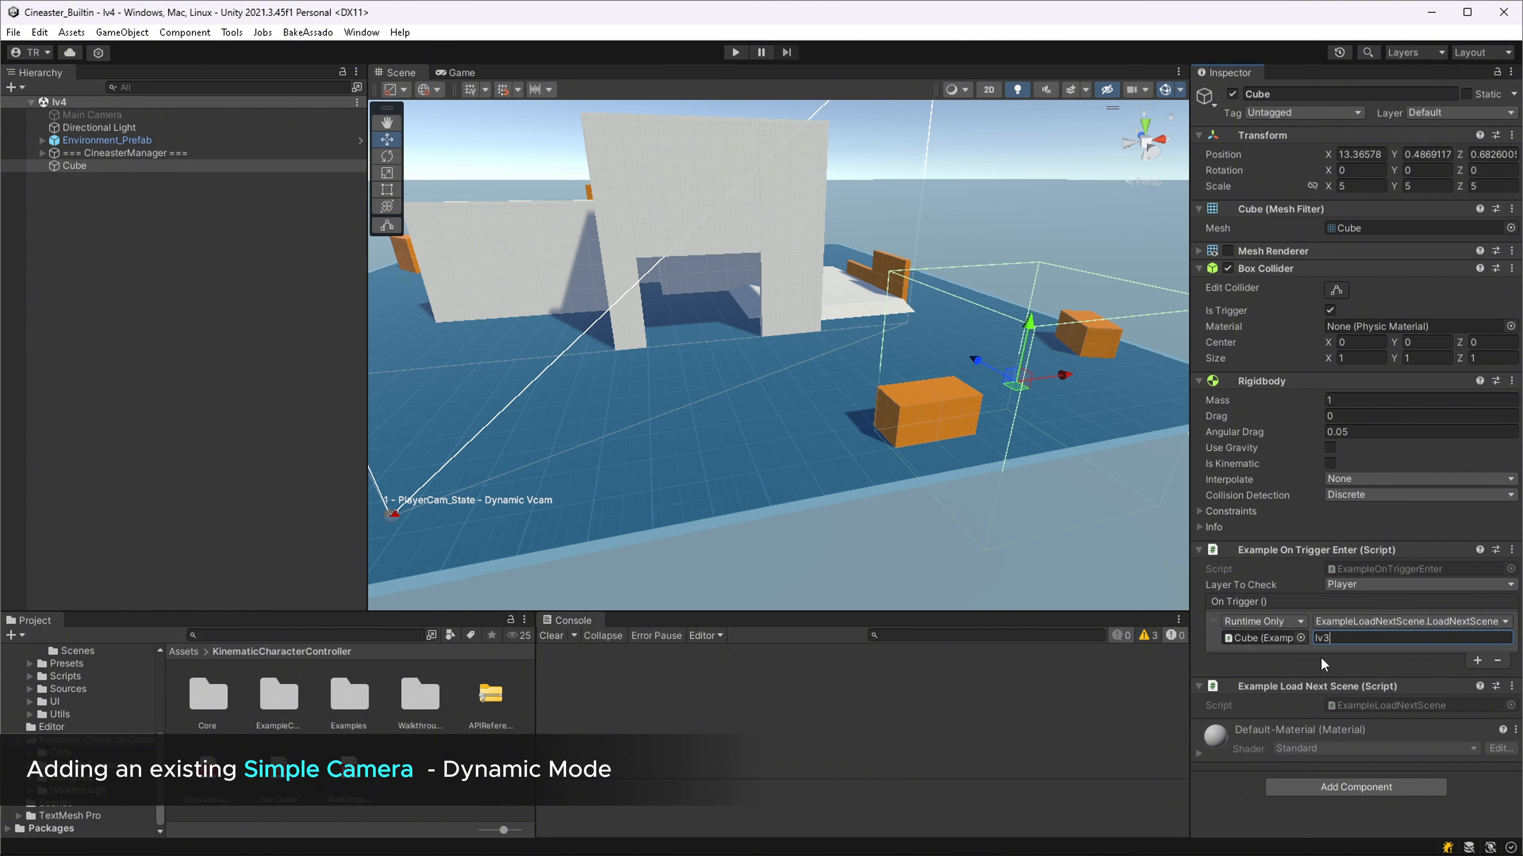
# Reopen the recent scene lv3.
pyautogui.click(16, 33)
pyautogui.moveTo(73, 88)
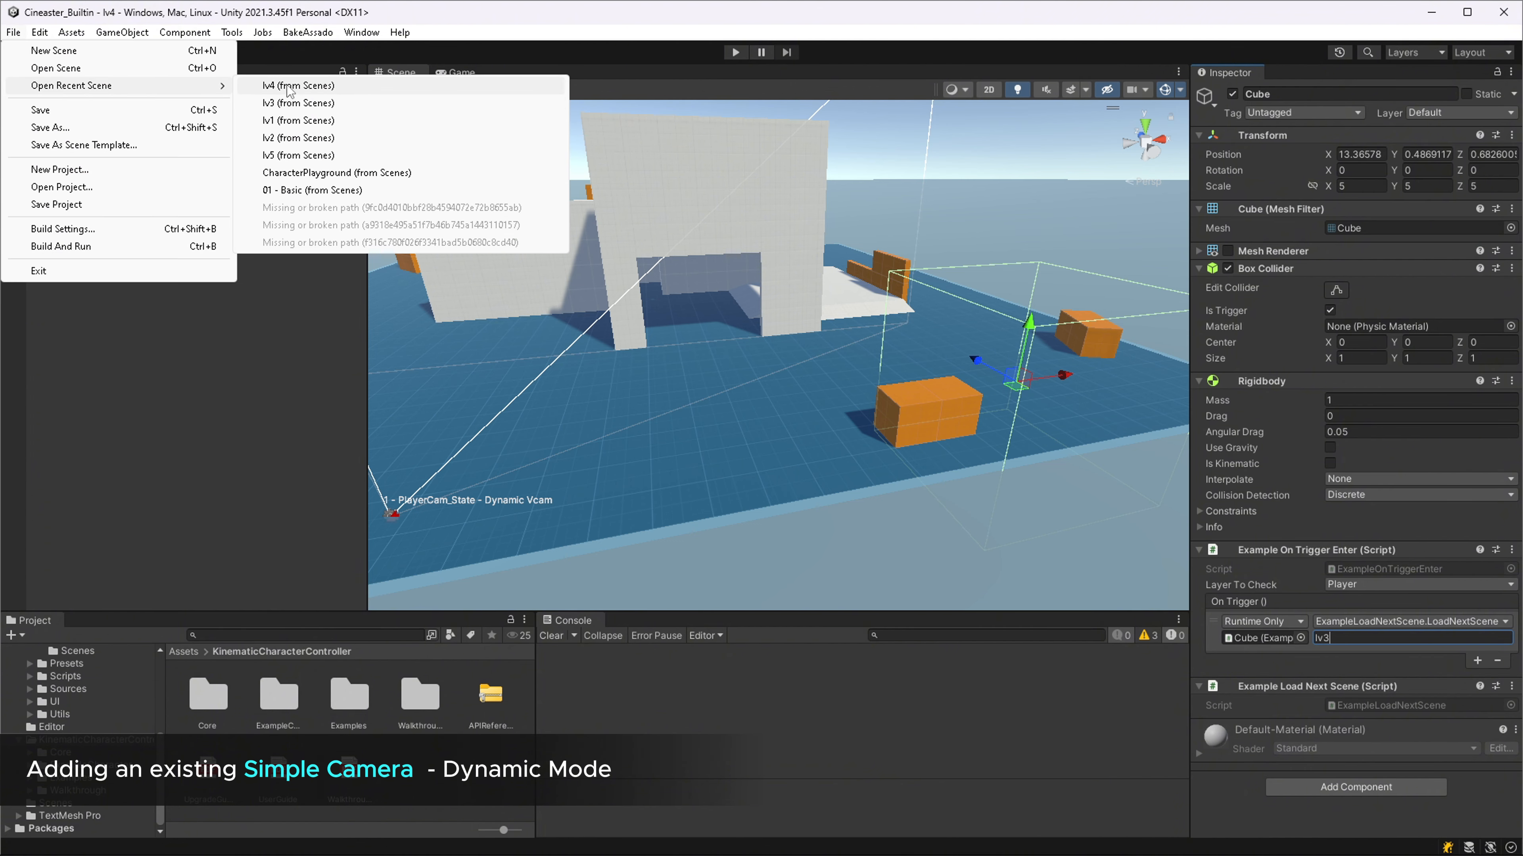
pyautogui.click(300, 88)
pyautogui.click(11, 35)
pyautogui.click(299, 103)
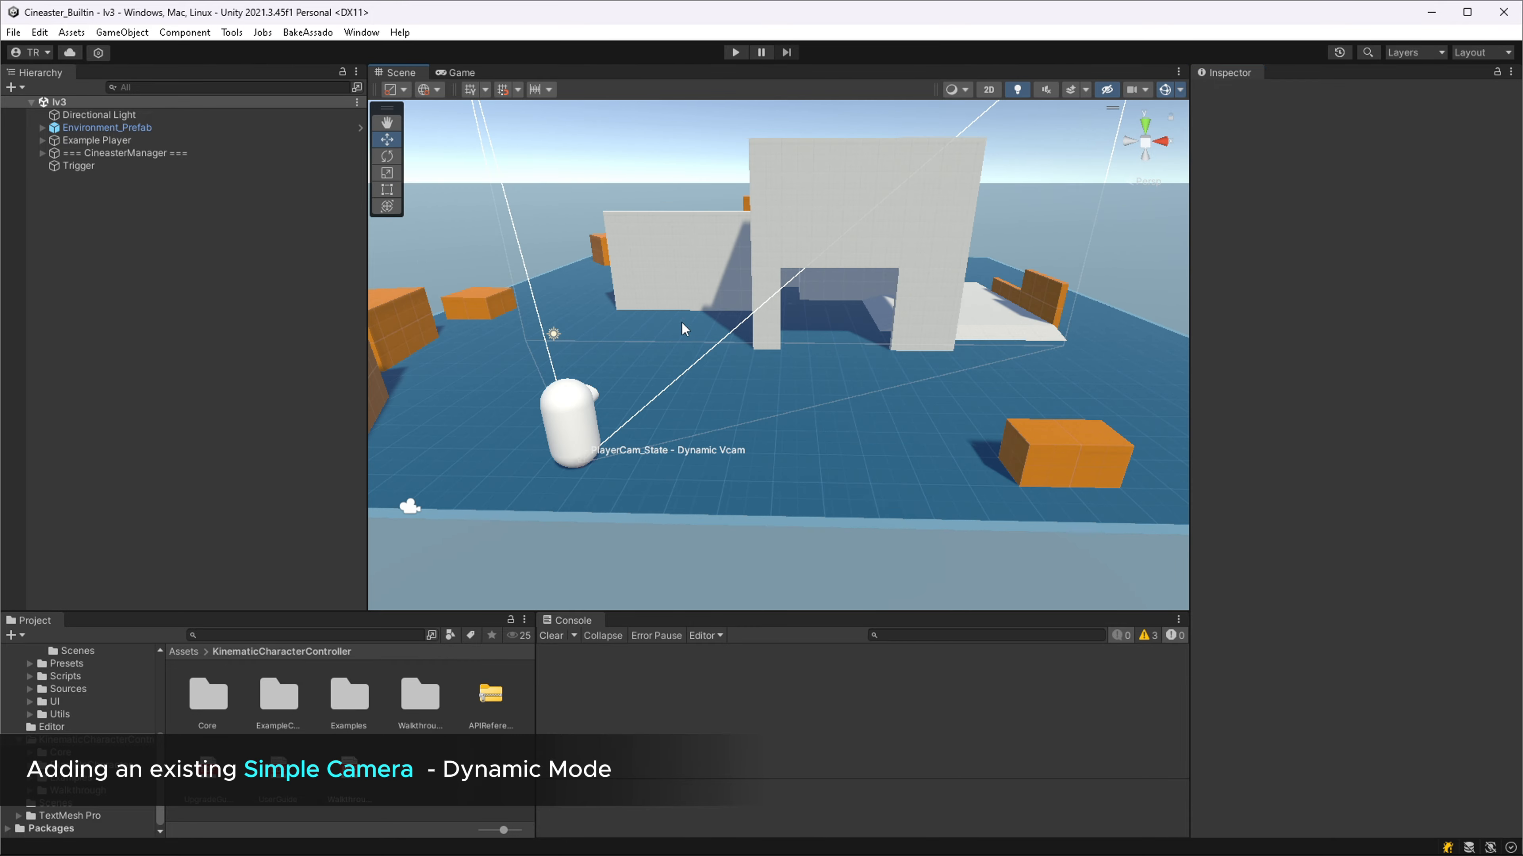
# Select the Trigger object in lv3 and run the scene in Play mode.
pyautogui.click(144, 169)
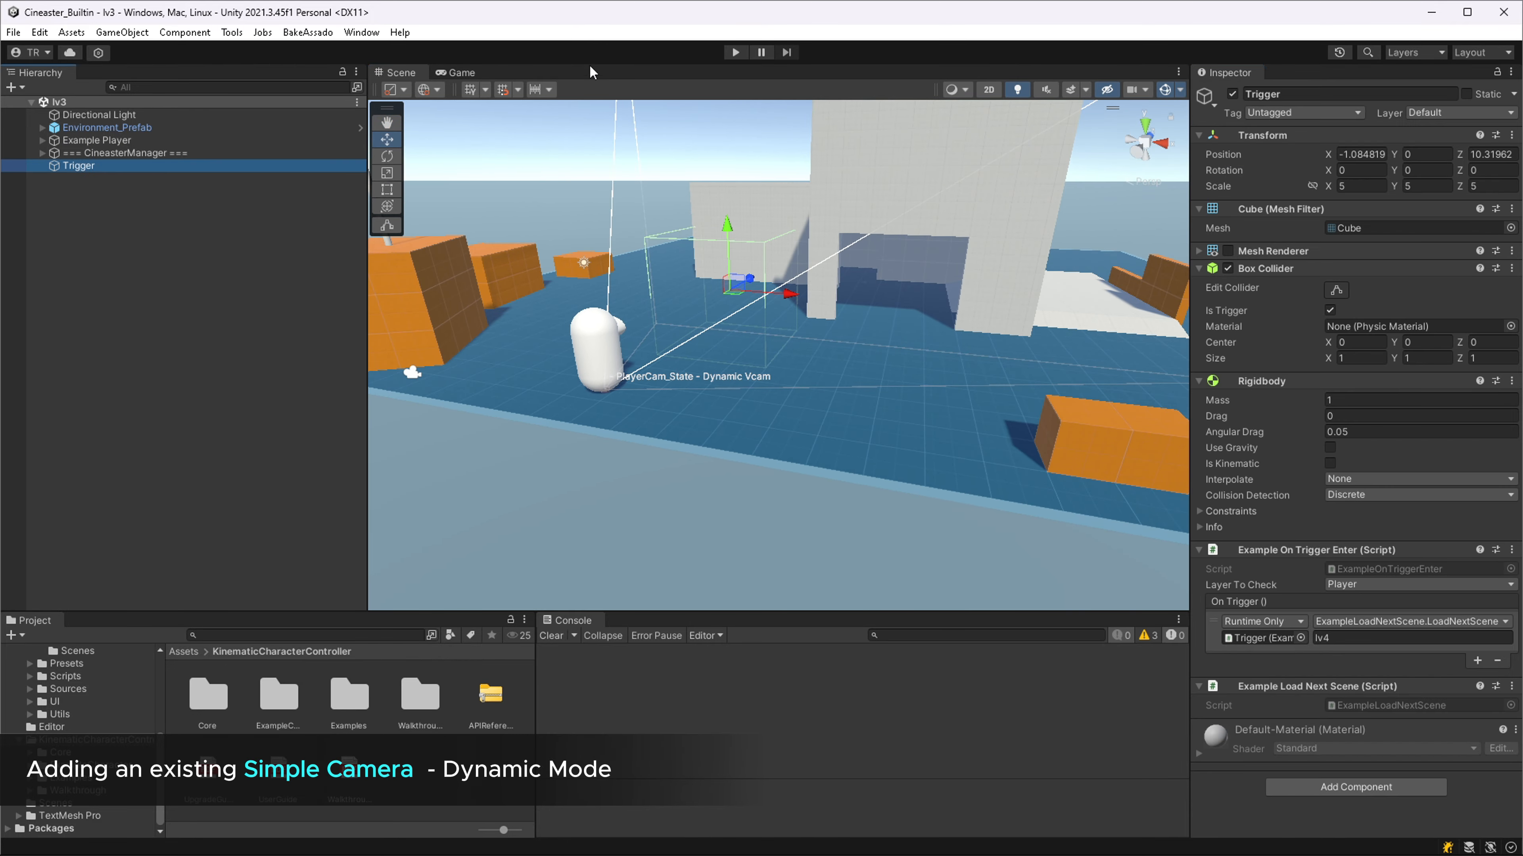
pyautogui.hotkey('ctrl', '2')
pyautogui.click(395, 71)
pyautogui.hotkey('ctrl', 'p')
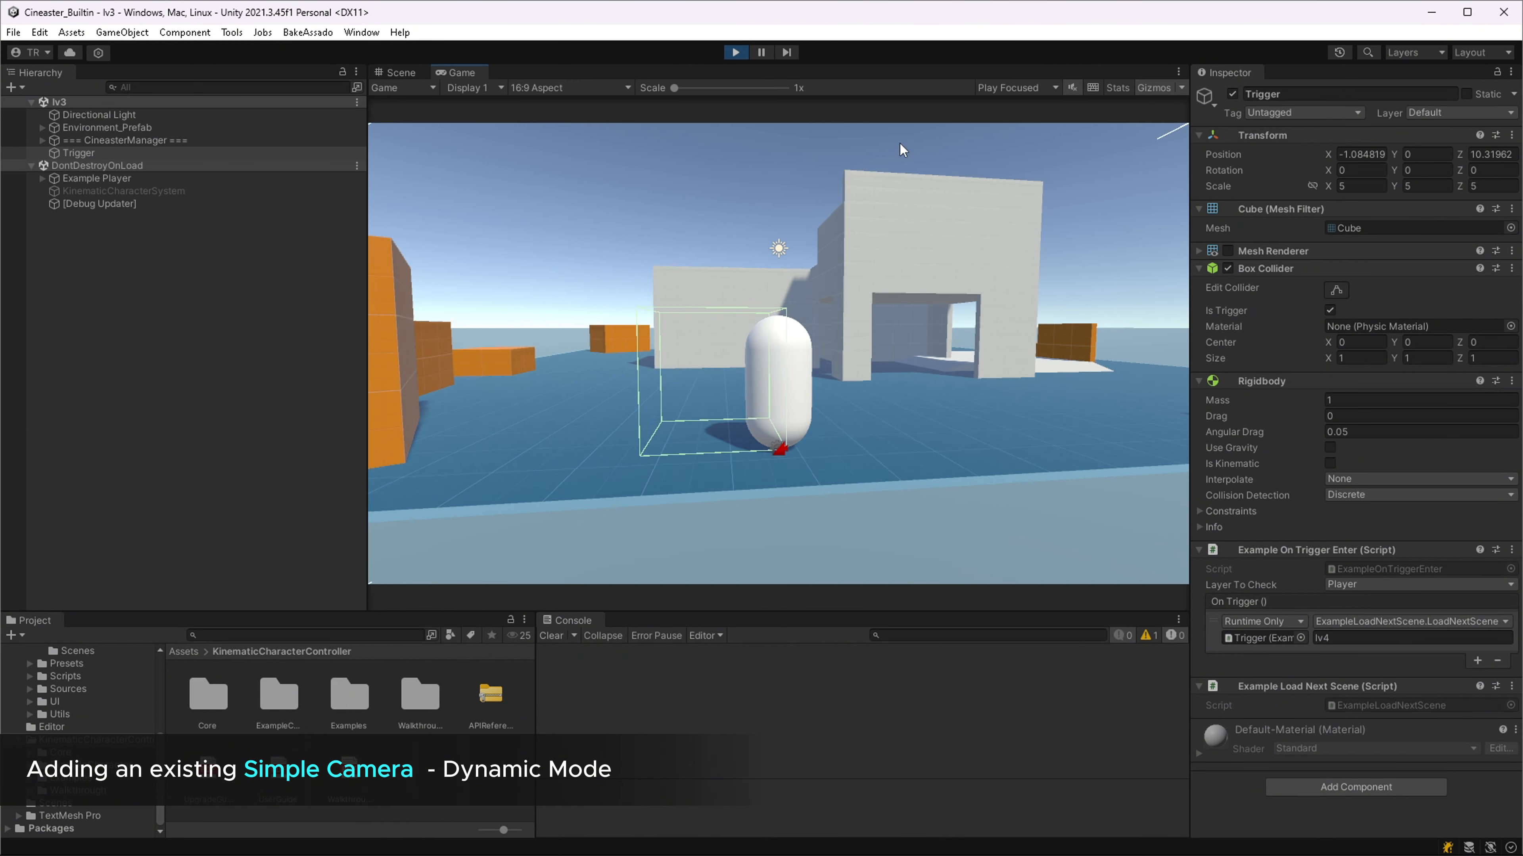
# Examine the dynamic camera assignment in the Cineaster window and the Cameras object of the running lv3 scene.
pyautogui.click(910, 501)
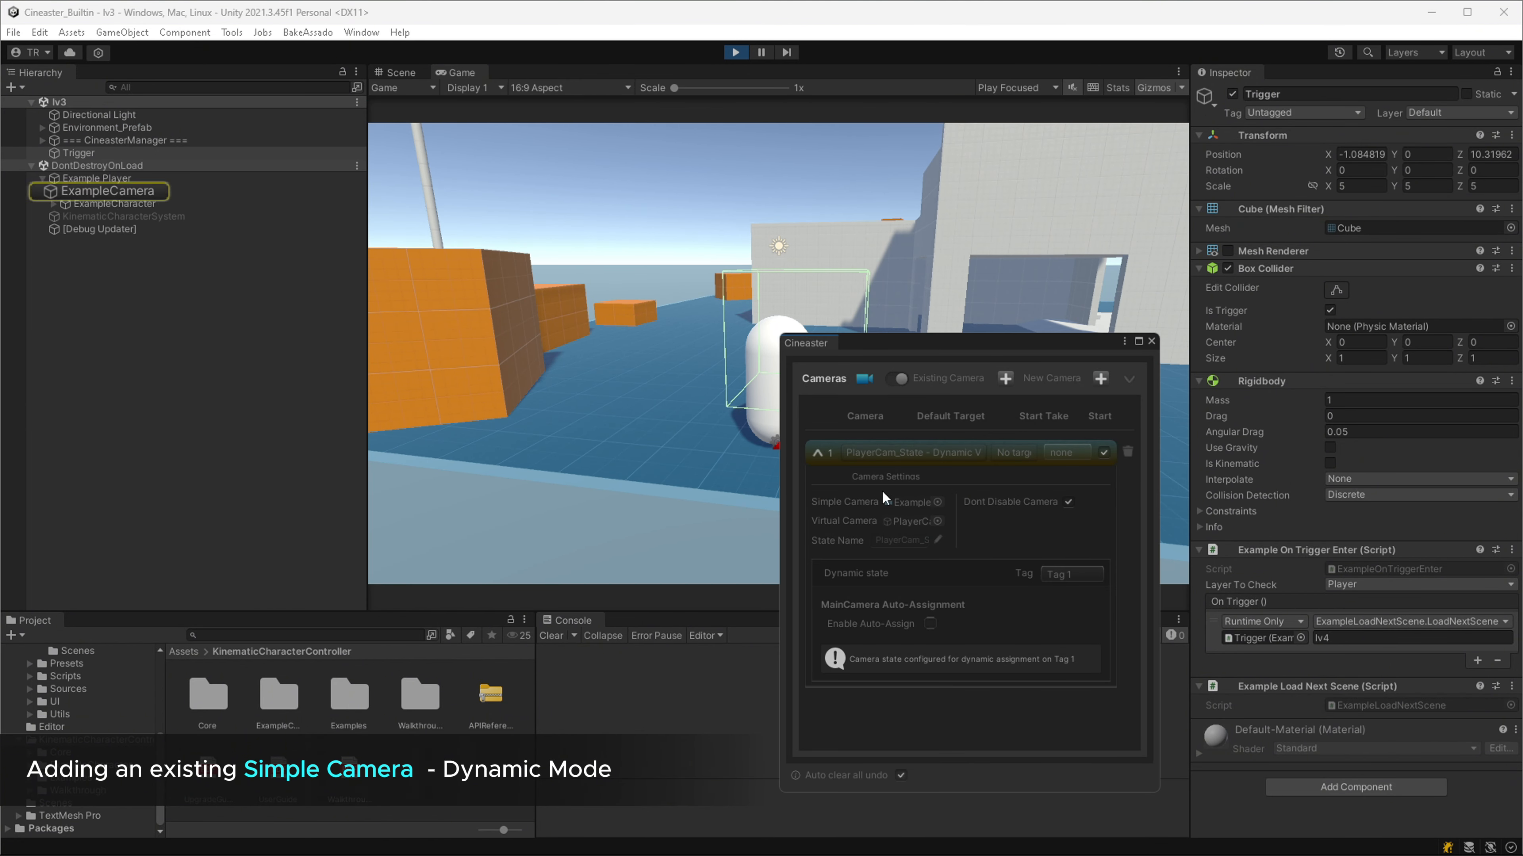
pyautogui.click(43, 140)
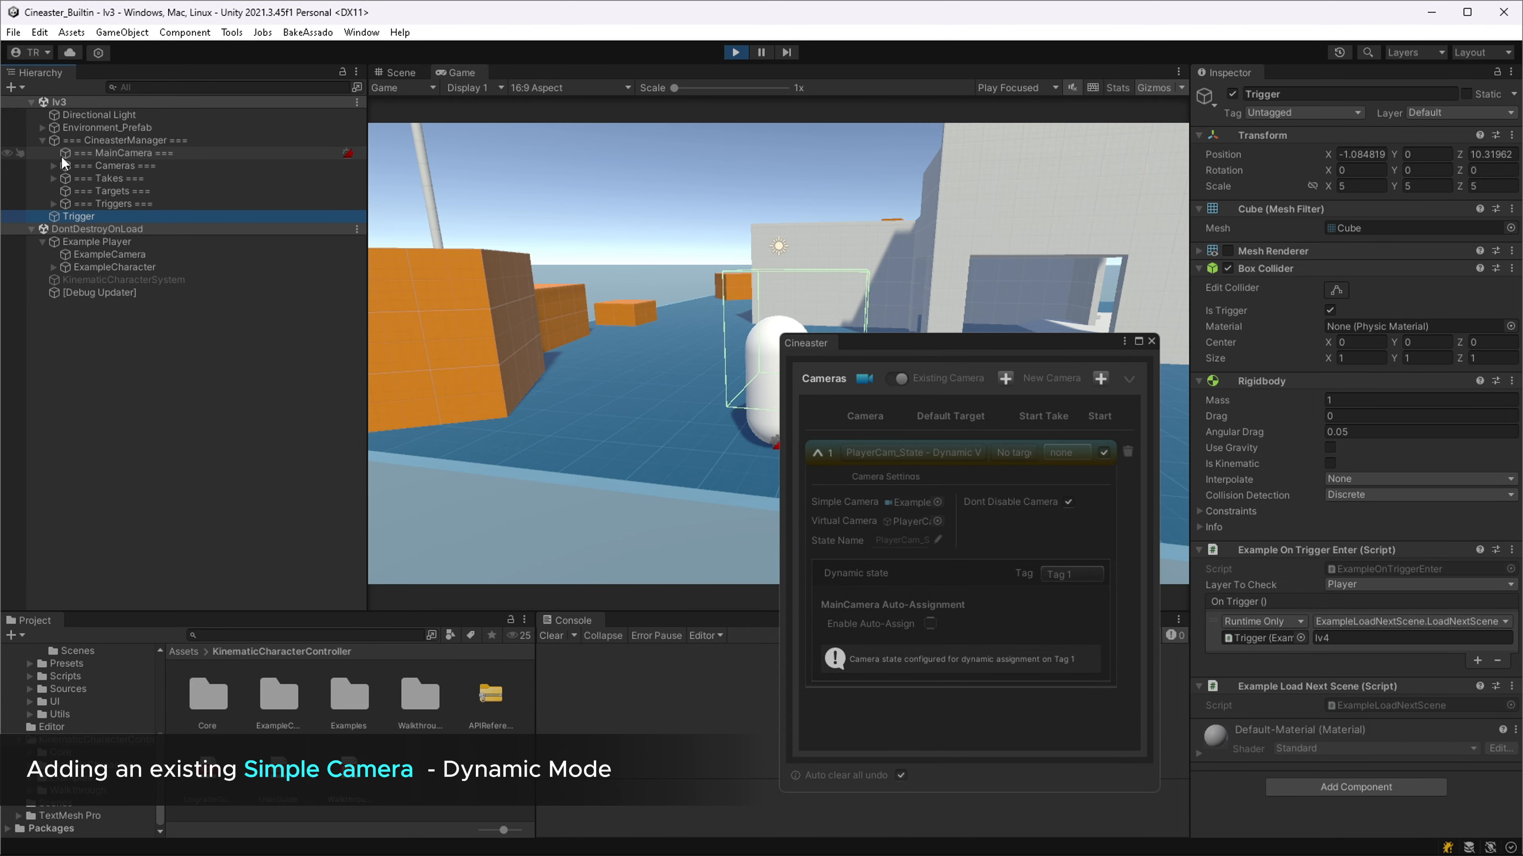
pyautogui.click(76, 165)
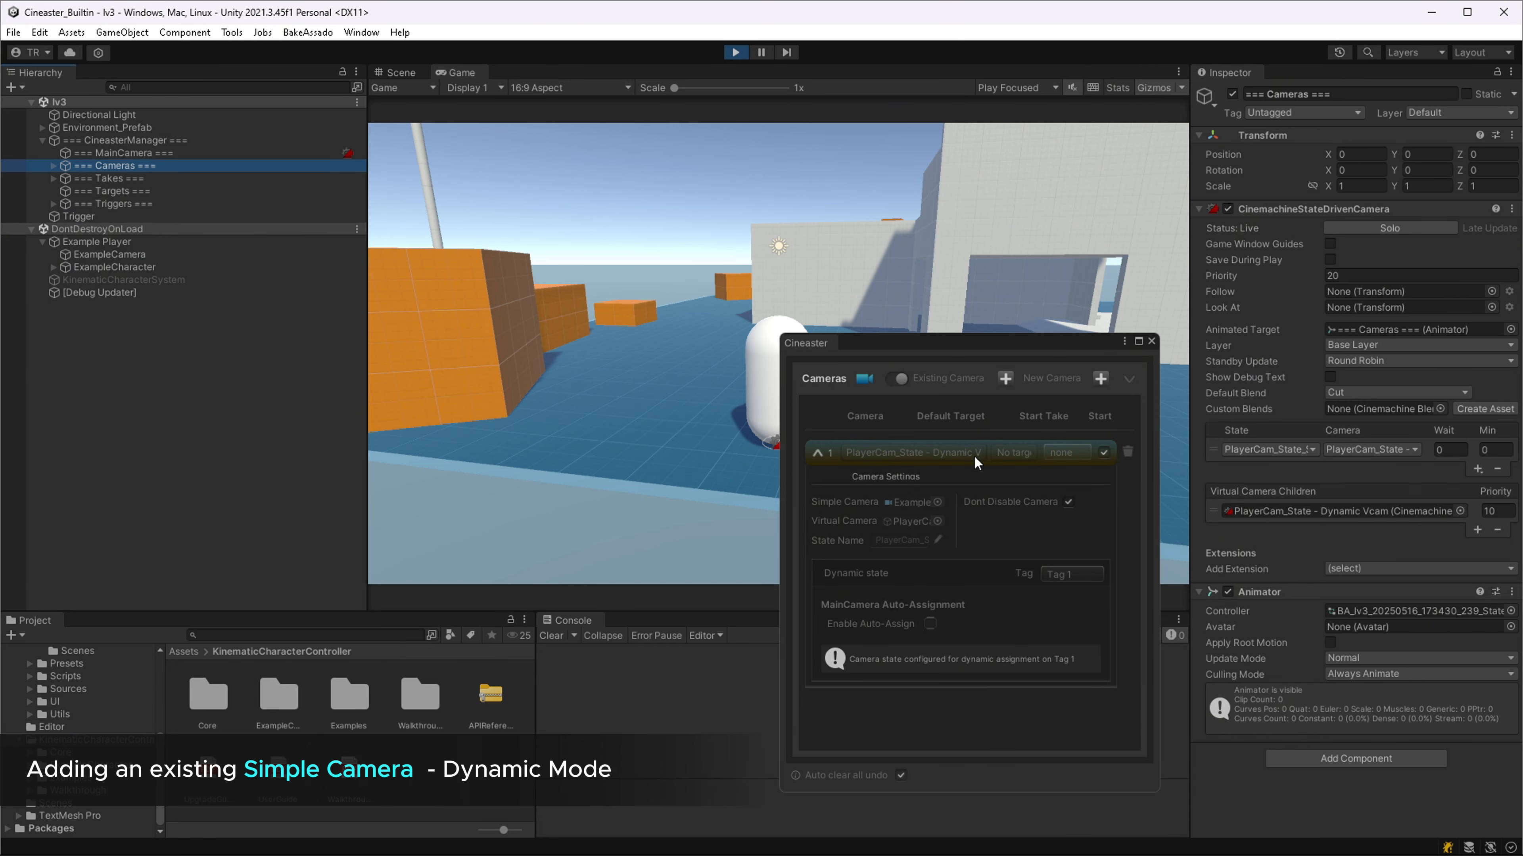
pyautogui.click(1151, 342)
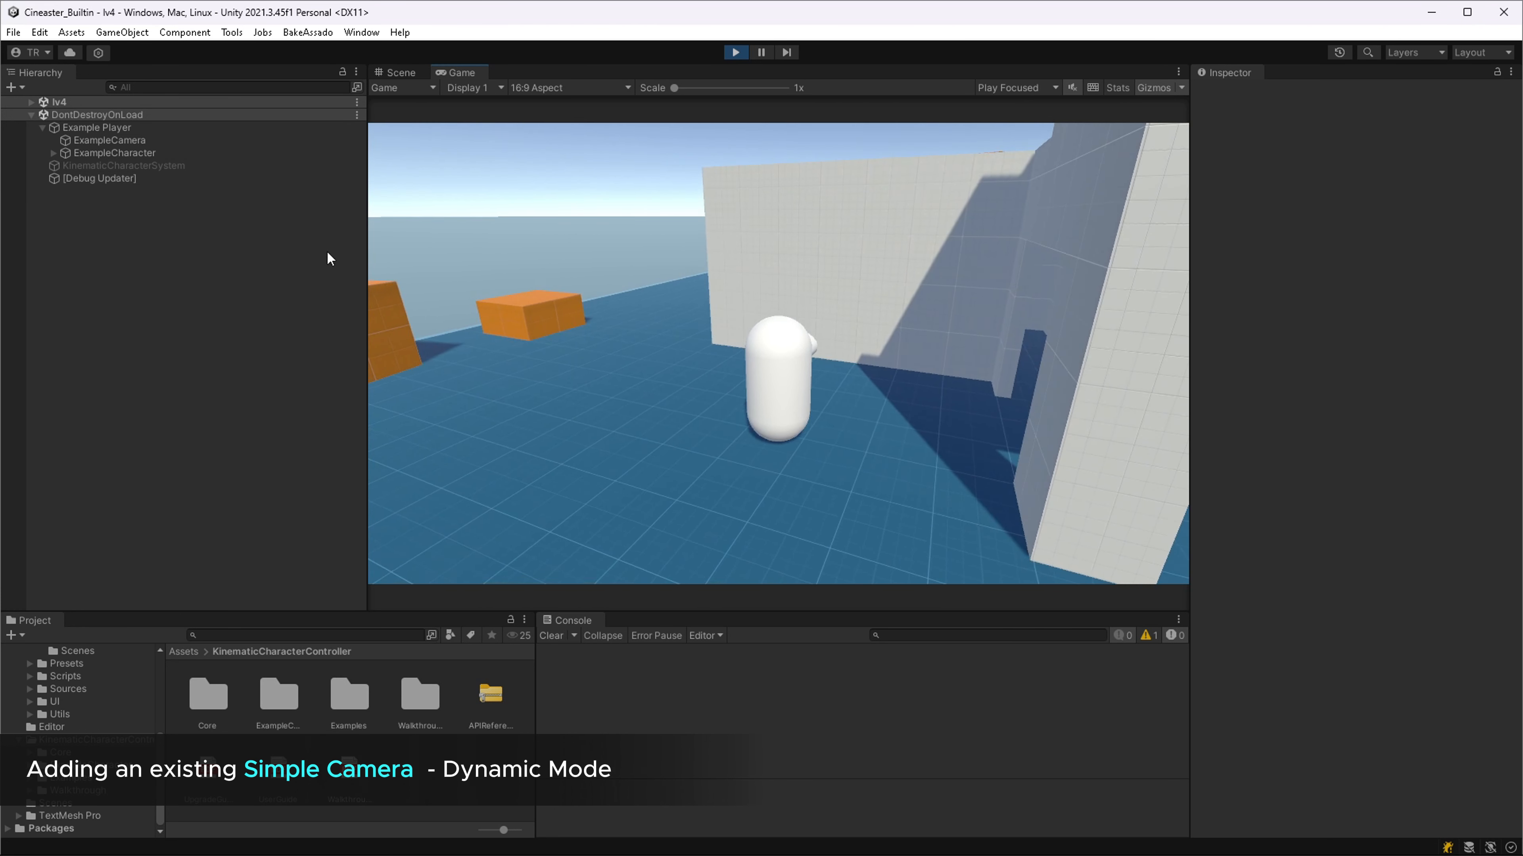
# Examine the assigned simple camera in the Cineaster window and the Cameras object under CineasterManager in the running lv4 scene.
pyautogui.hotkey('alt', 'c')
pyautogui.click(902, 502)
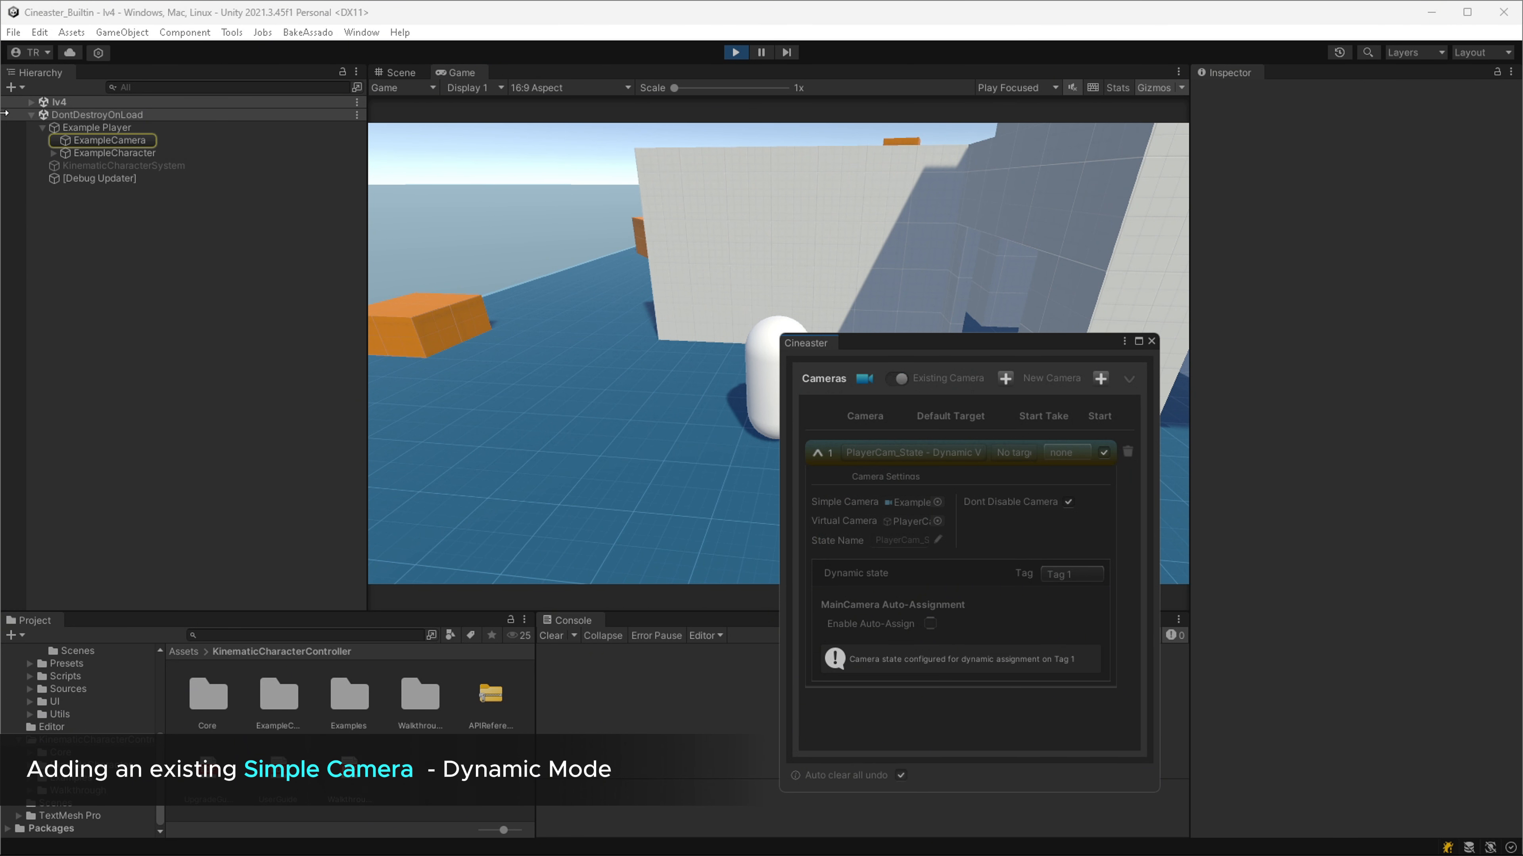
pyautogui.click(34, 103)
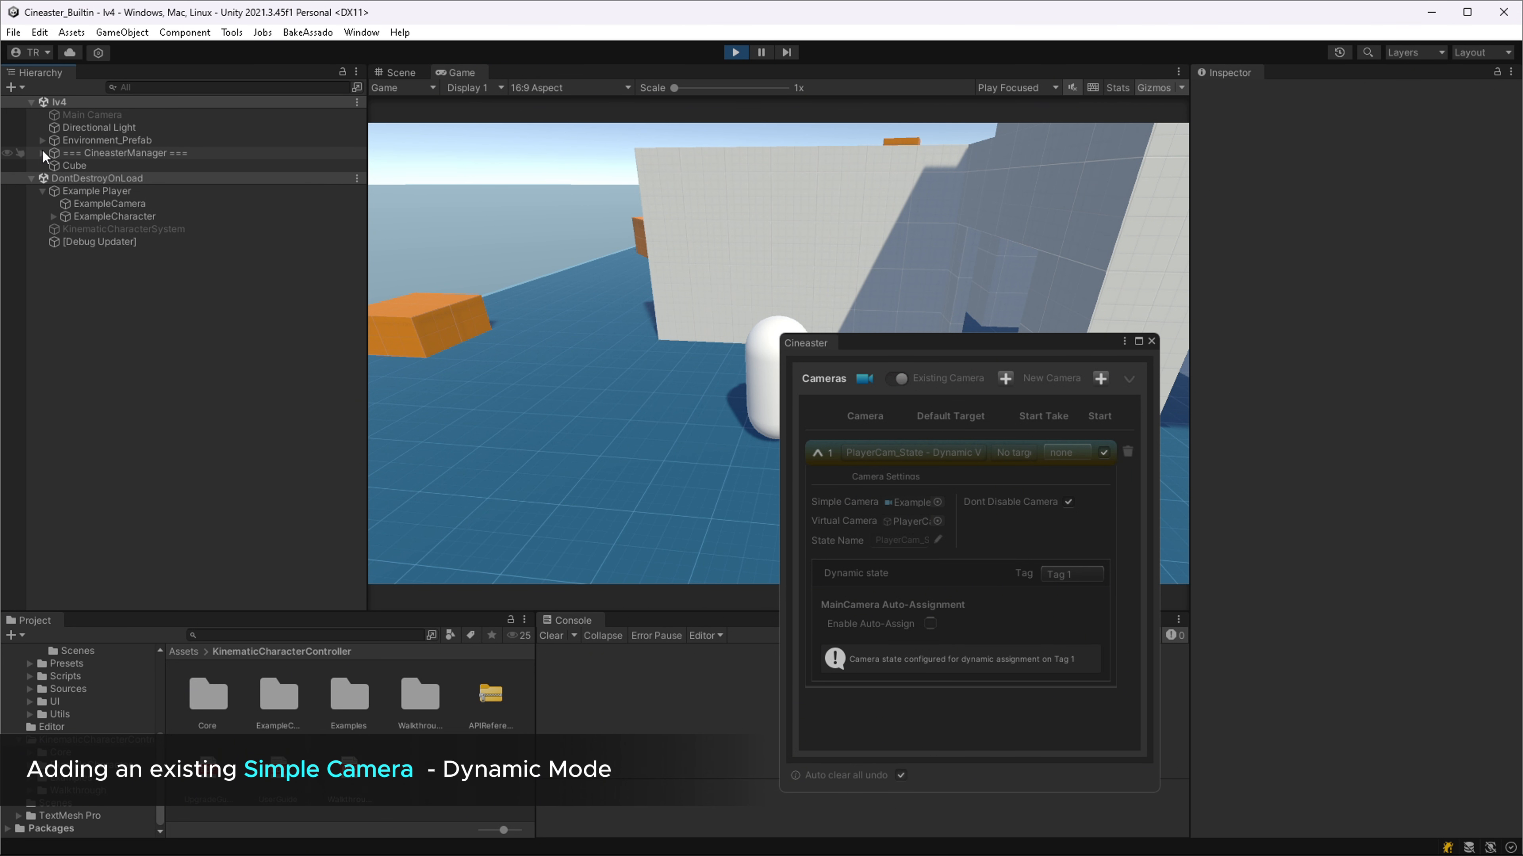
pyautogui.click(96, 178)
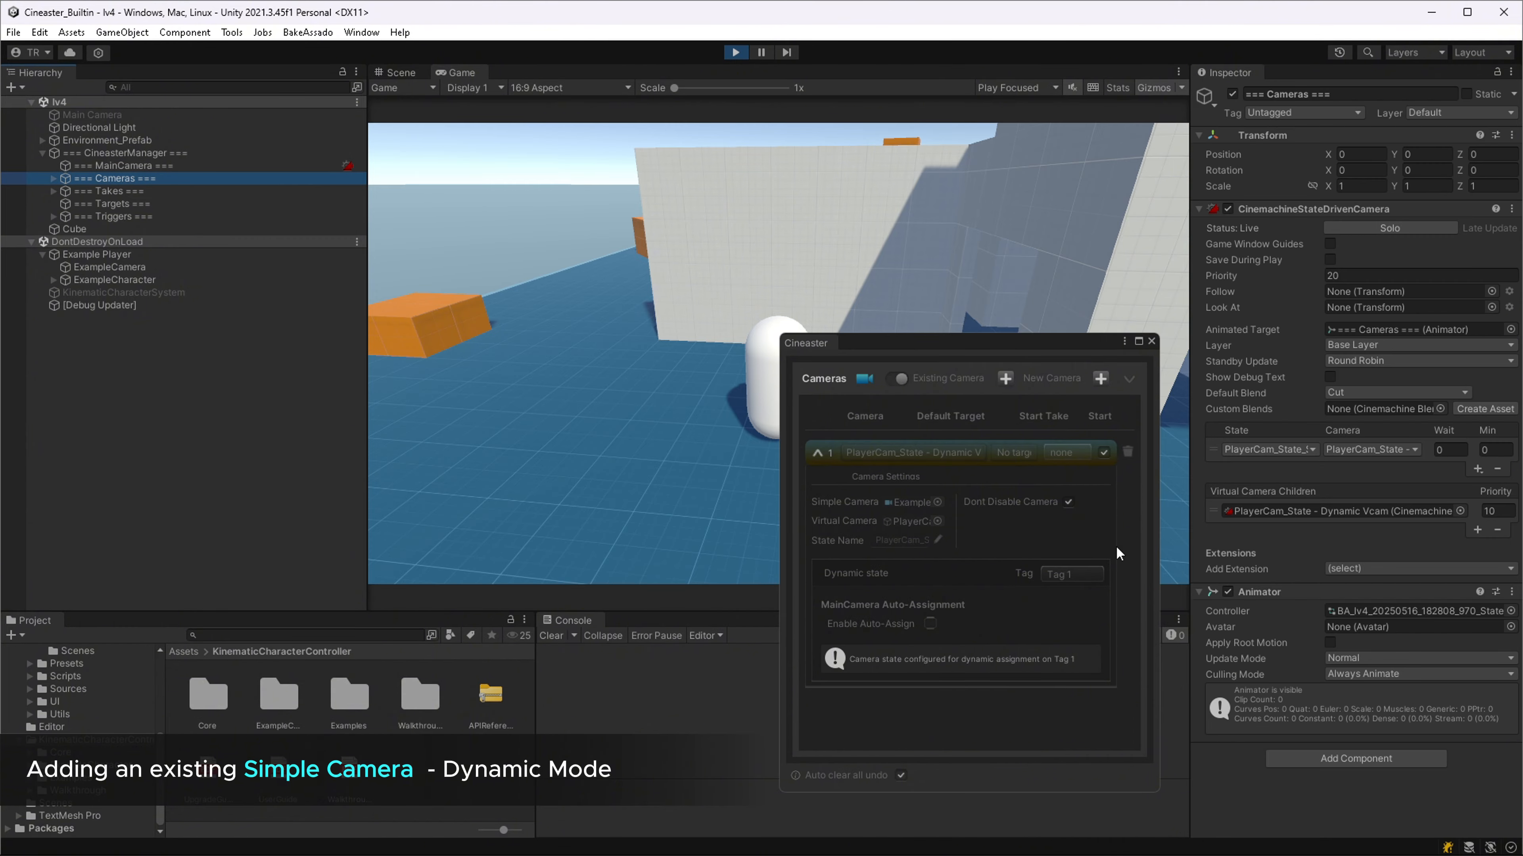
pyautogui.click(1151, 341)
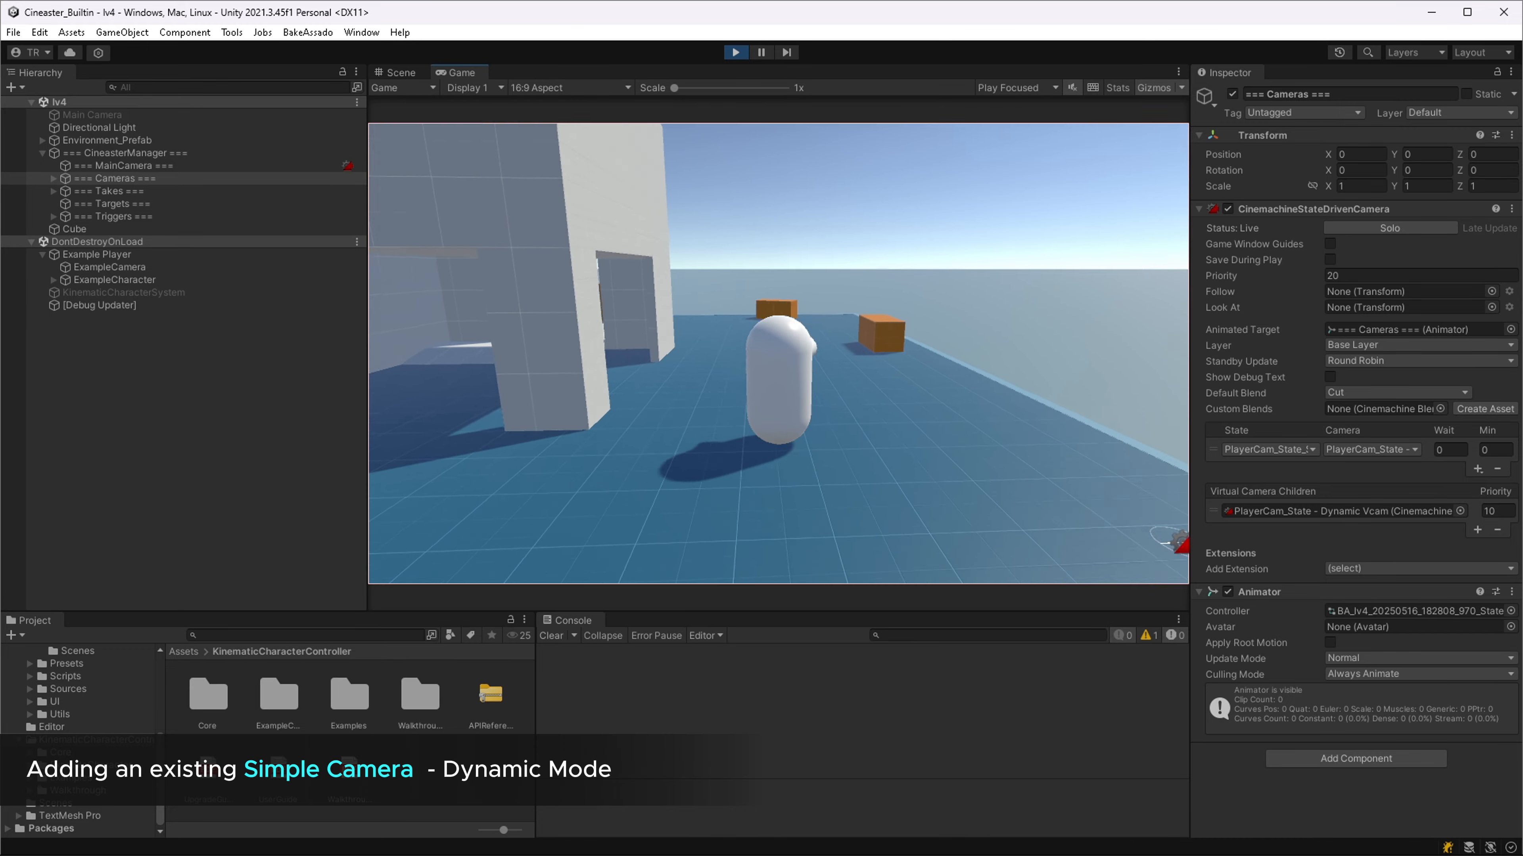
# Walk the player character through the lv4 trigger to load lv3, and move it around there to test the camera.
pyautogui.press('w')
pyautogui.press('Escape')
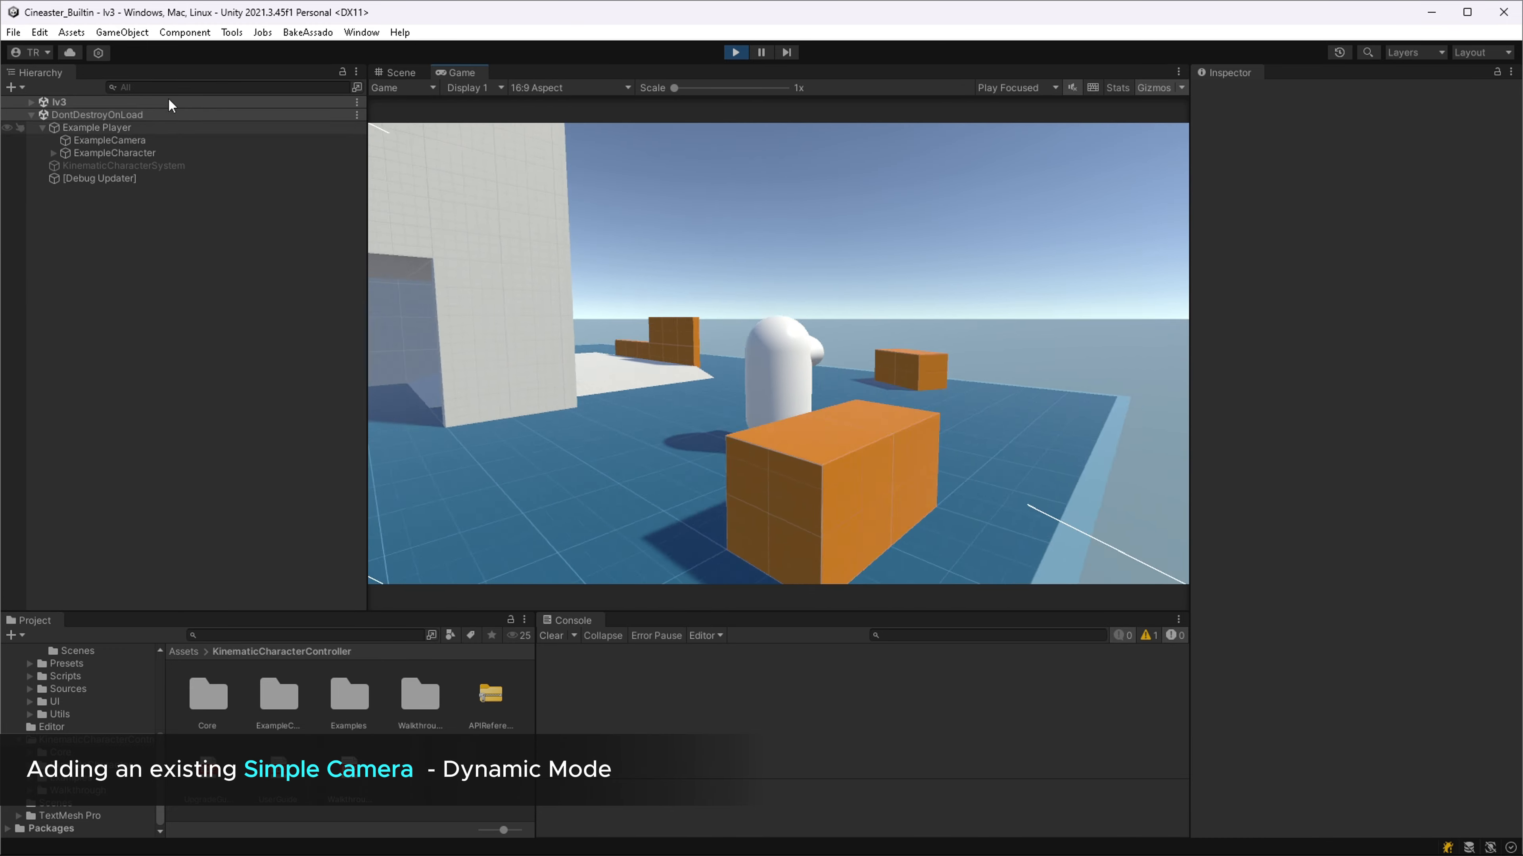
pyautogui.click(588, 255)
pyautogui.press('a')
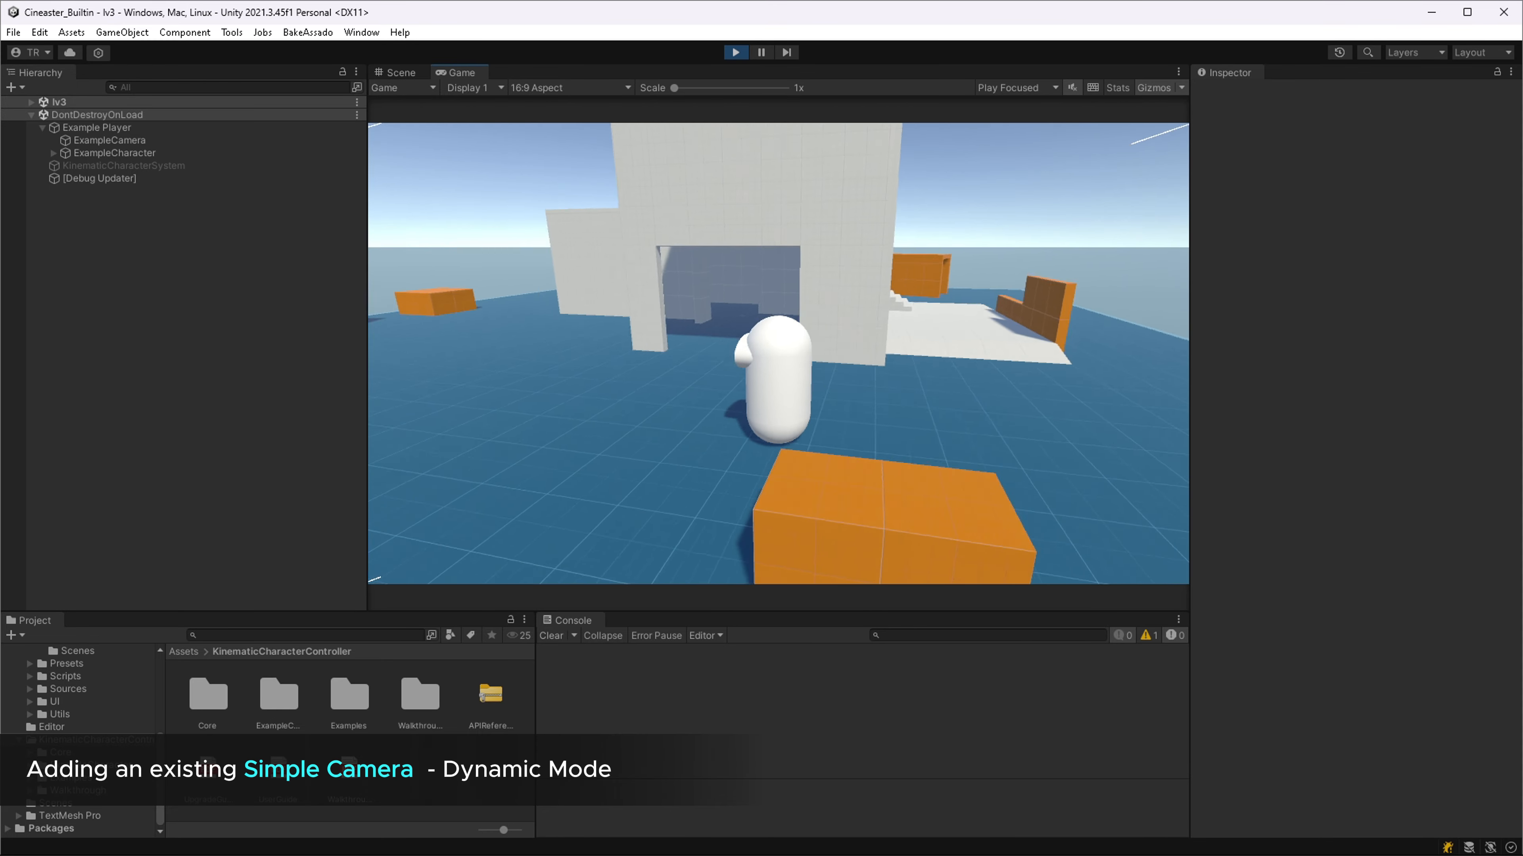
pyautogui.press('s')
pyautogui.press('Escape')
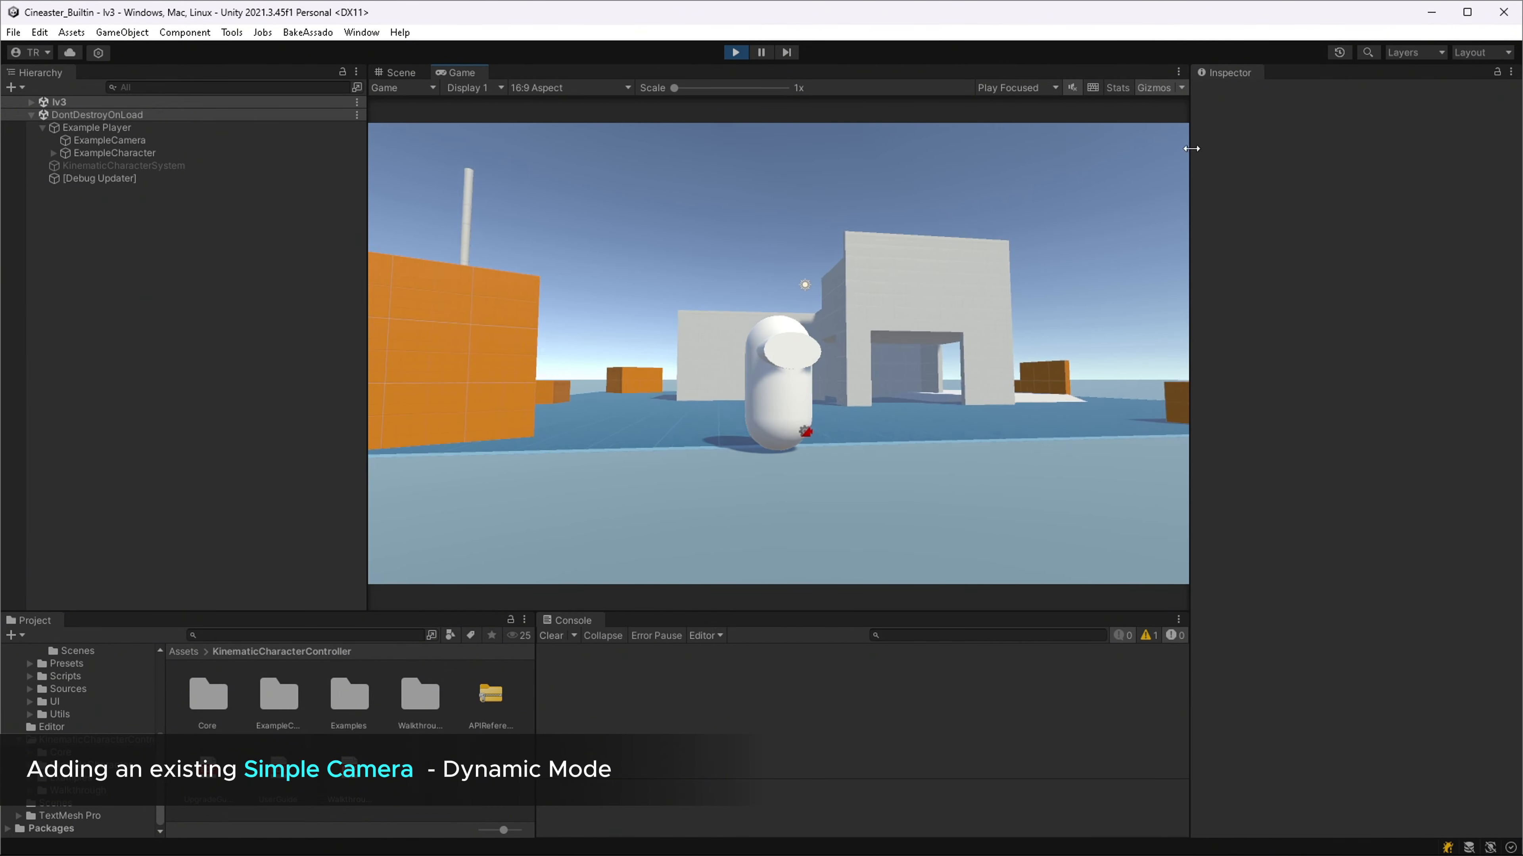
# Maximize the Game view, test the player camera by moving and jumping around lv3, and exit Play mode.
pyautogui.doubleClick(937, 74)
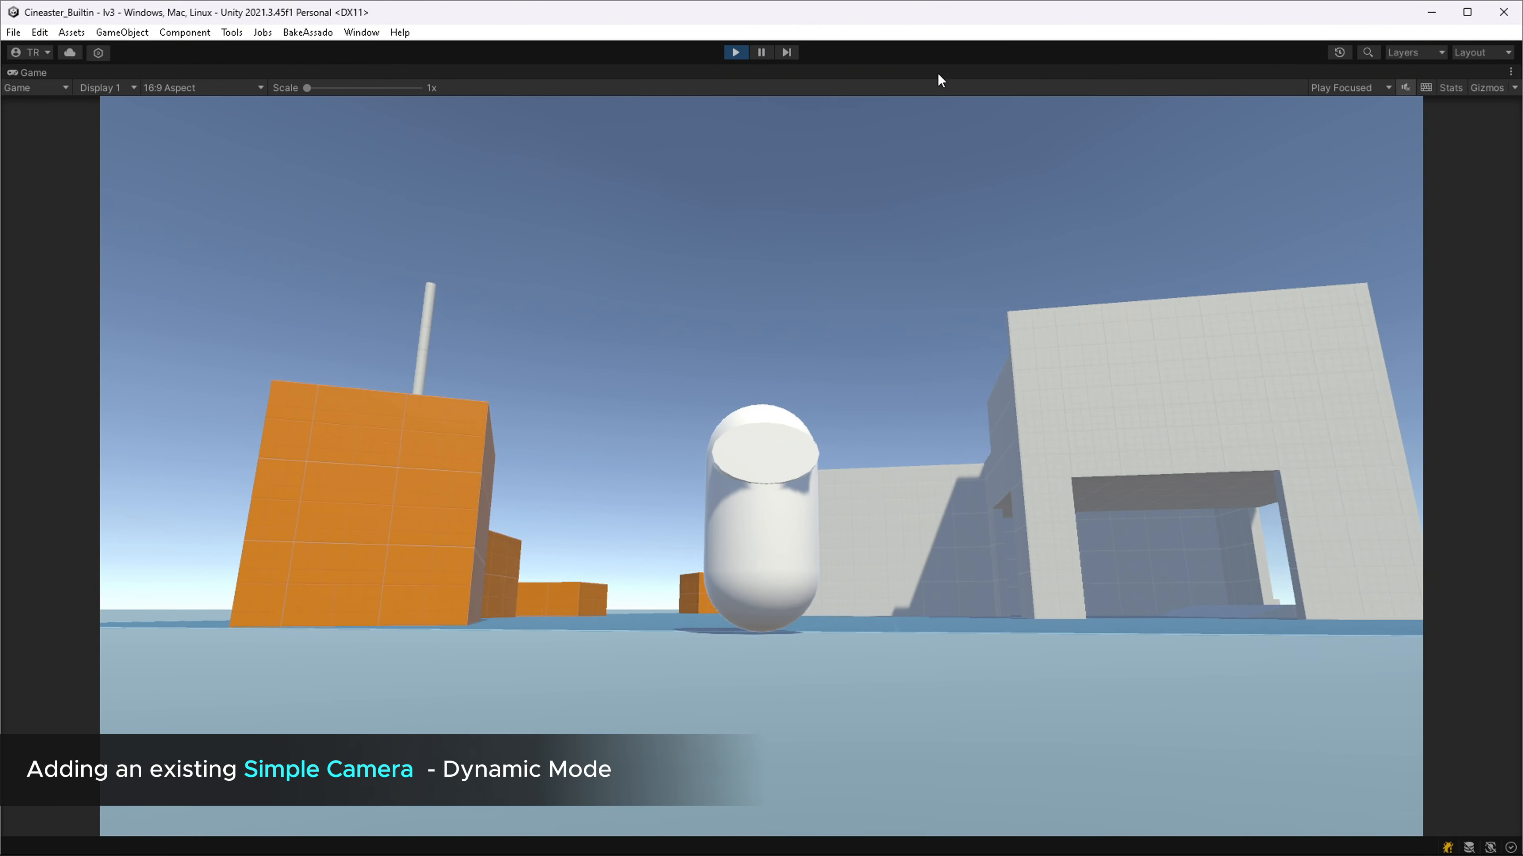
pyautogui.press('w')
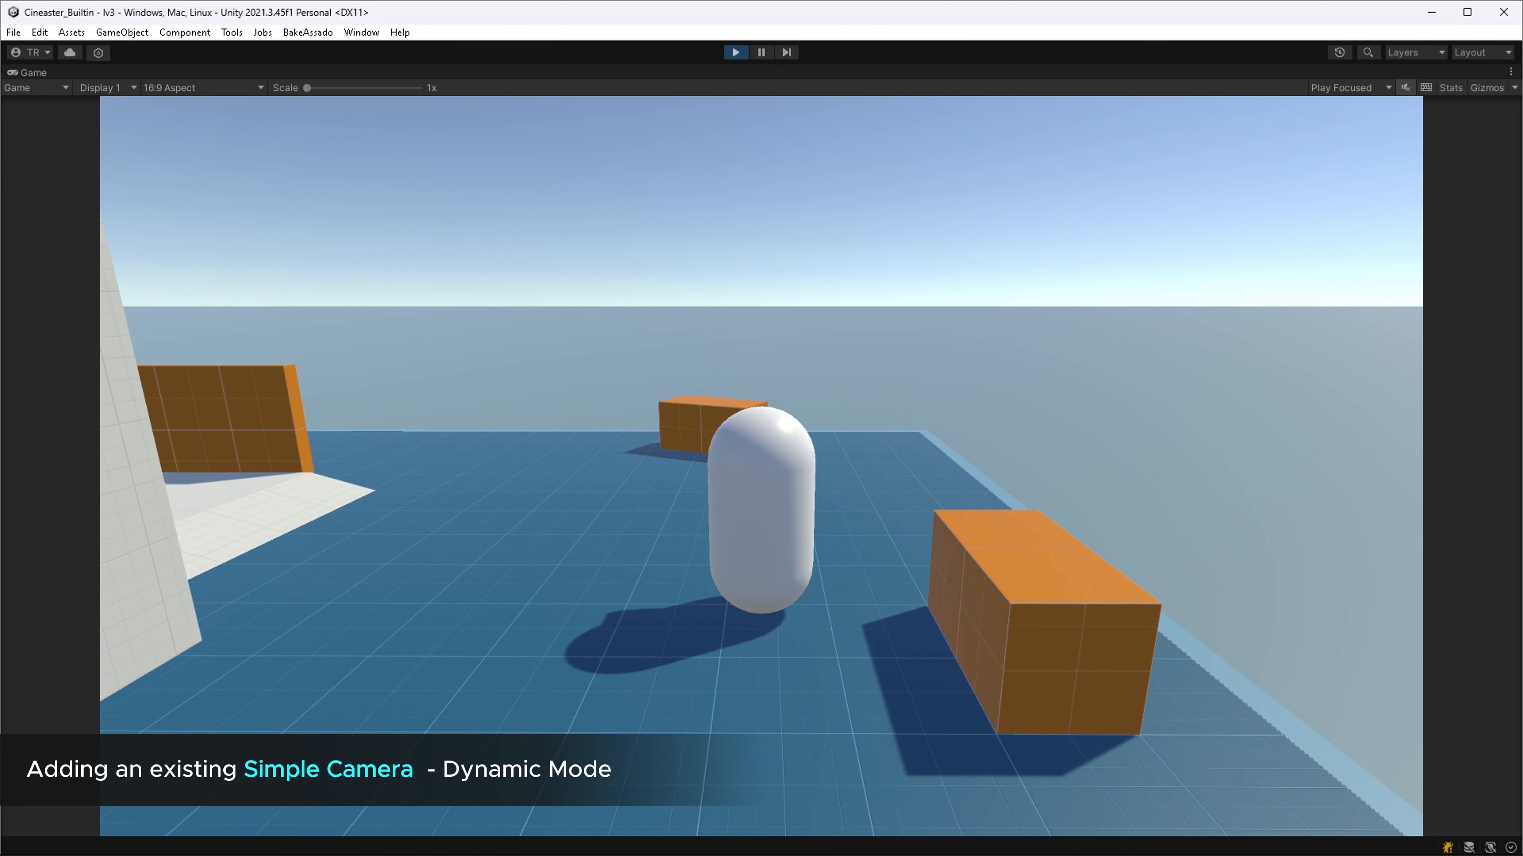
pyautogui.press('s')
pyautogui.press('d')
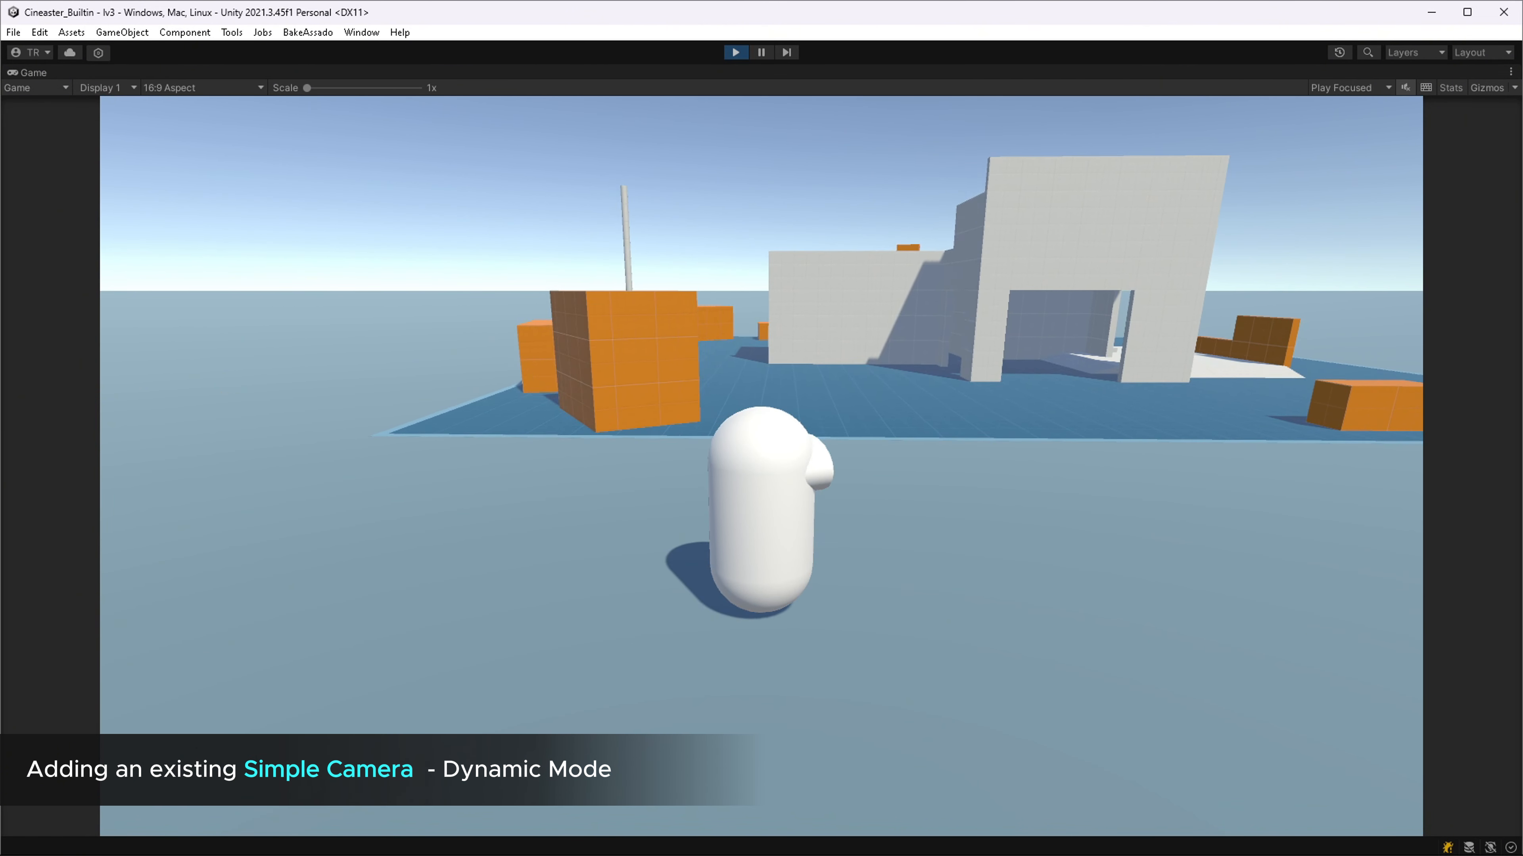
pyautogui.press('w')
pyautogui.press('space')
pyautogui.press('a')
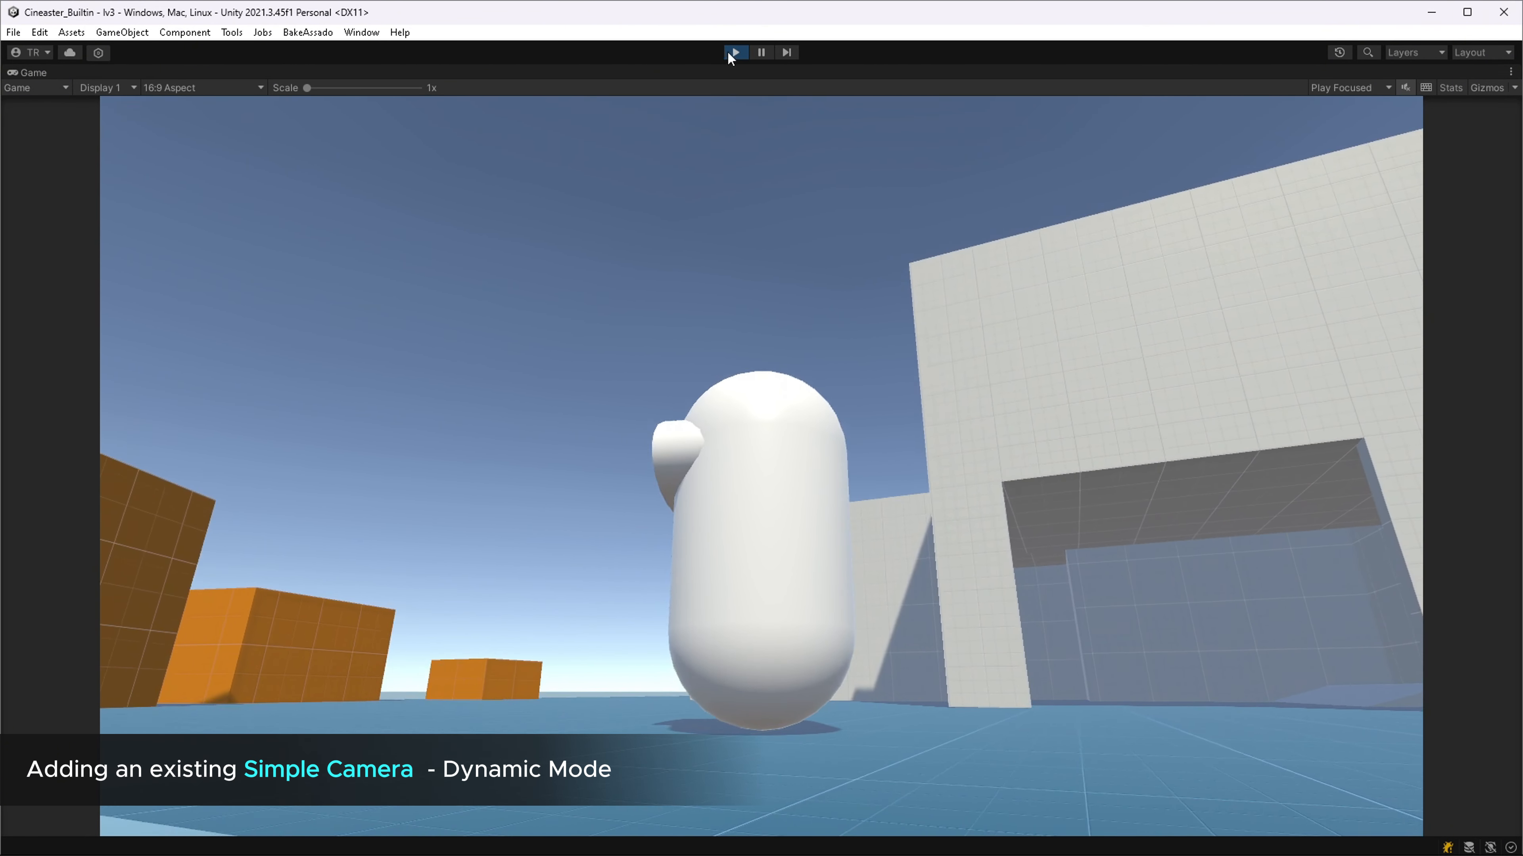
pyautogui.click(735, 53)
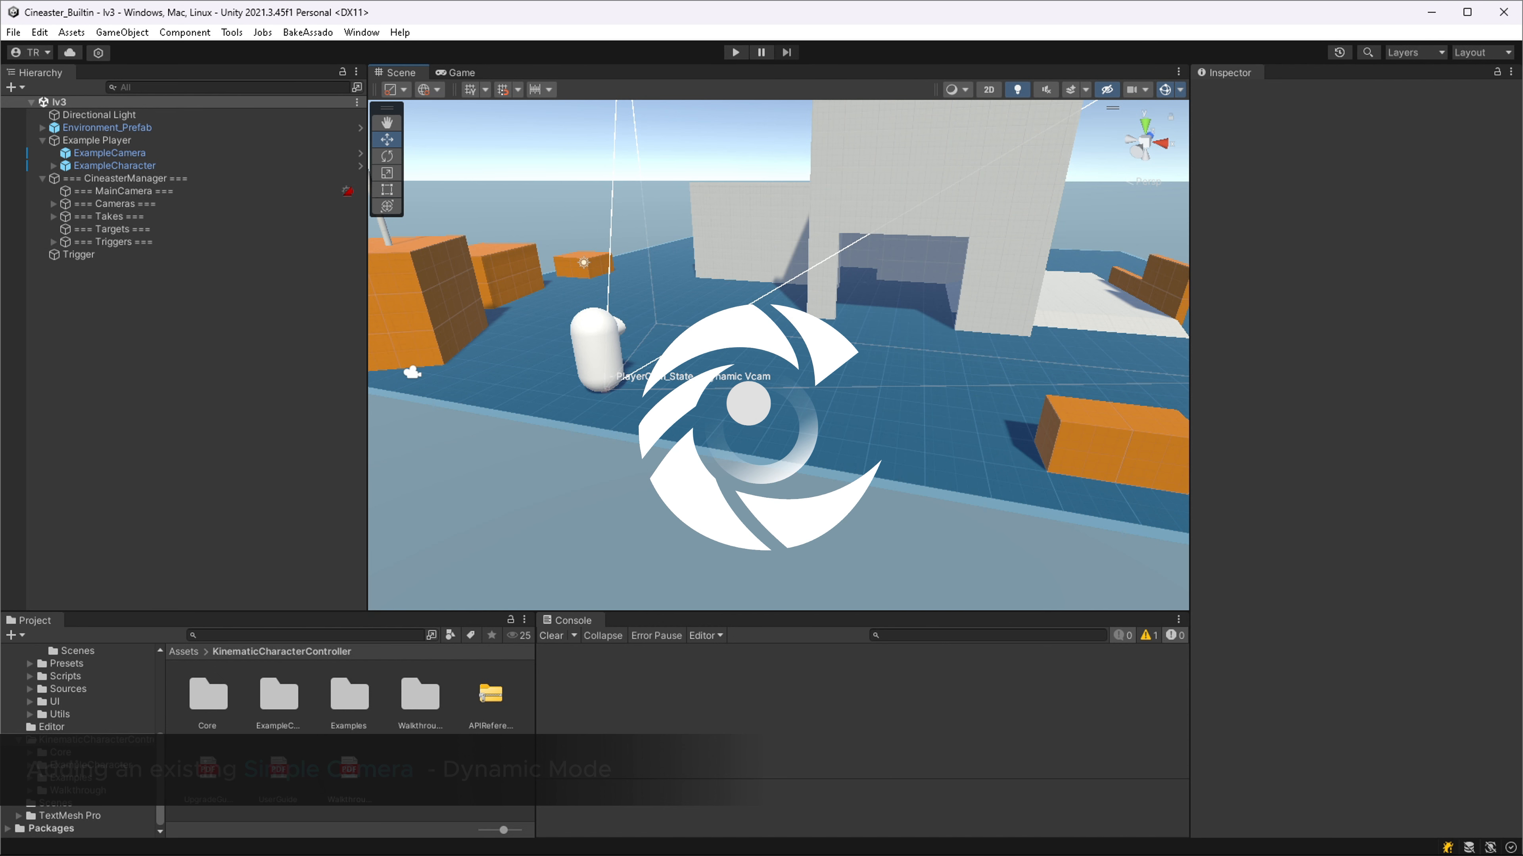